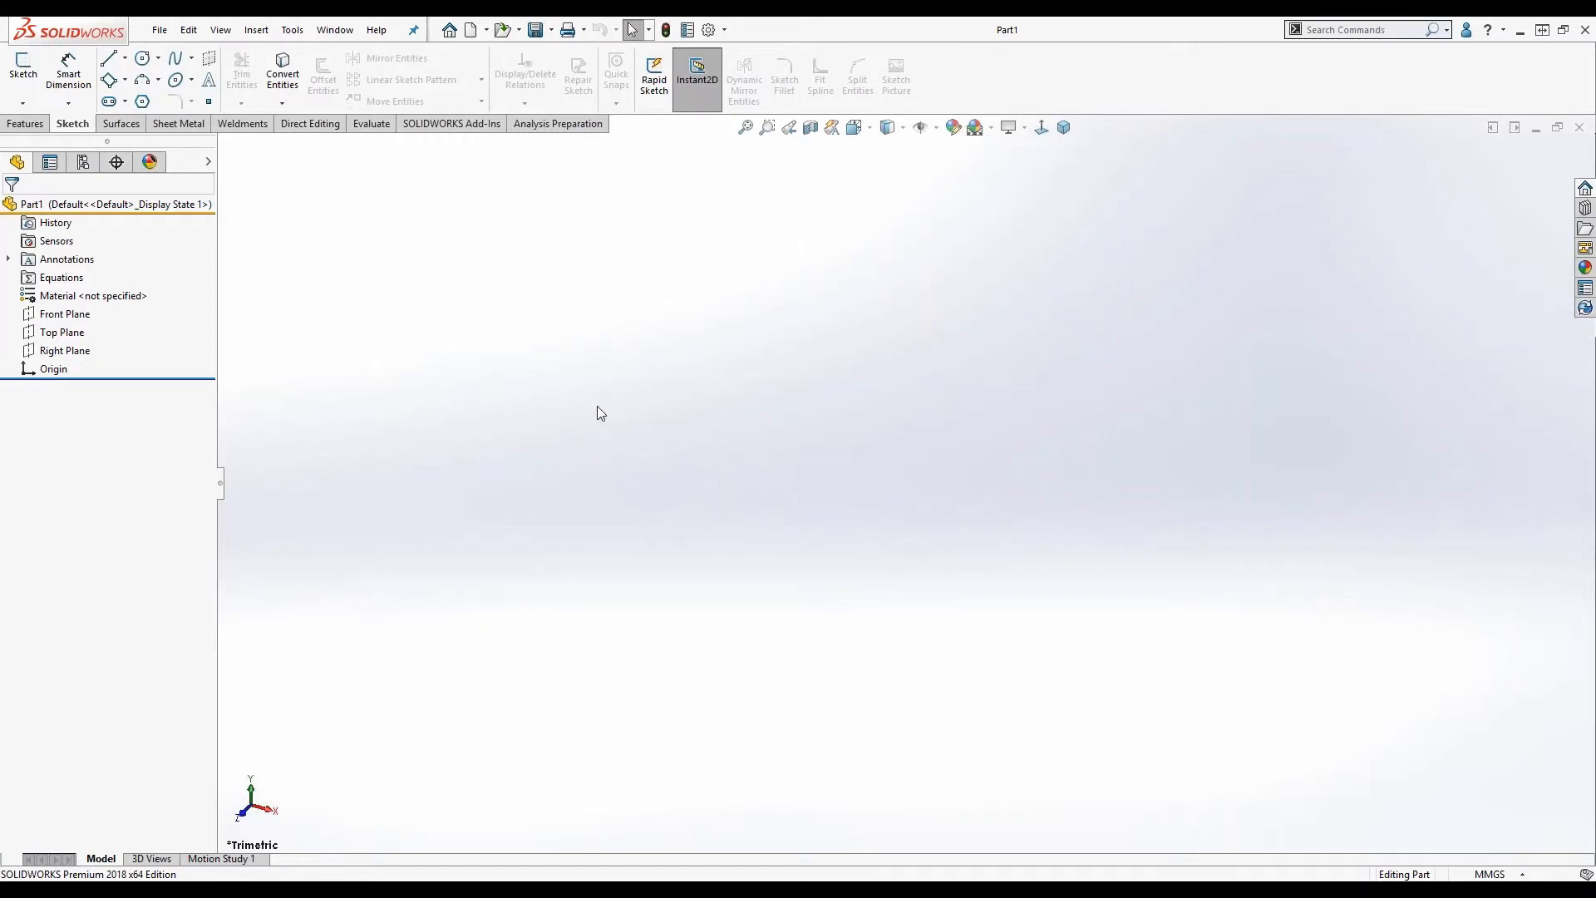
Start a sketch on the Front Plane and draw a vertical centerline about 60 mm long upward from the origin.
click(58, 316)
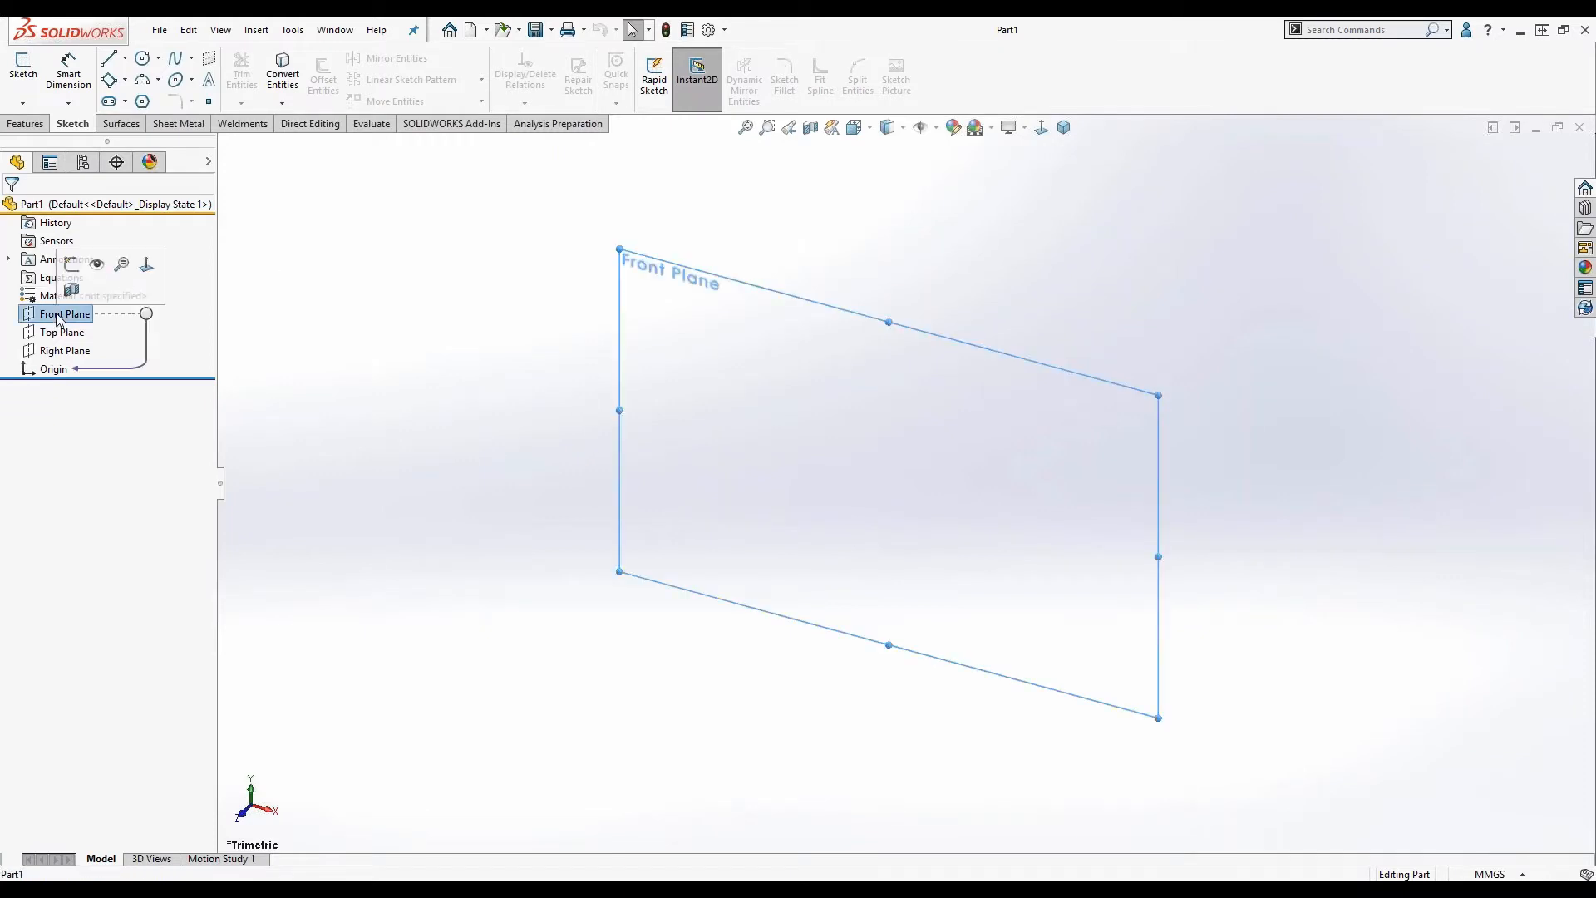
click(72, 264)
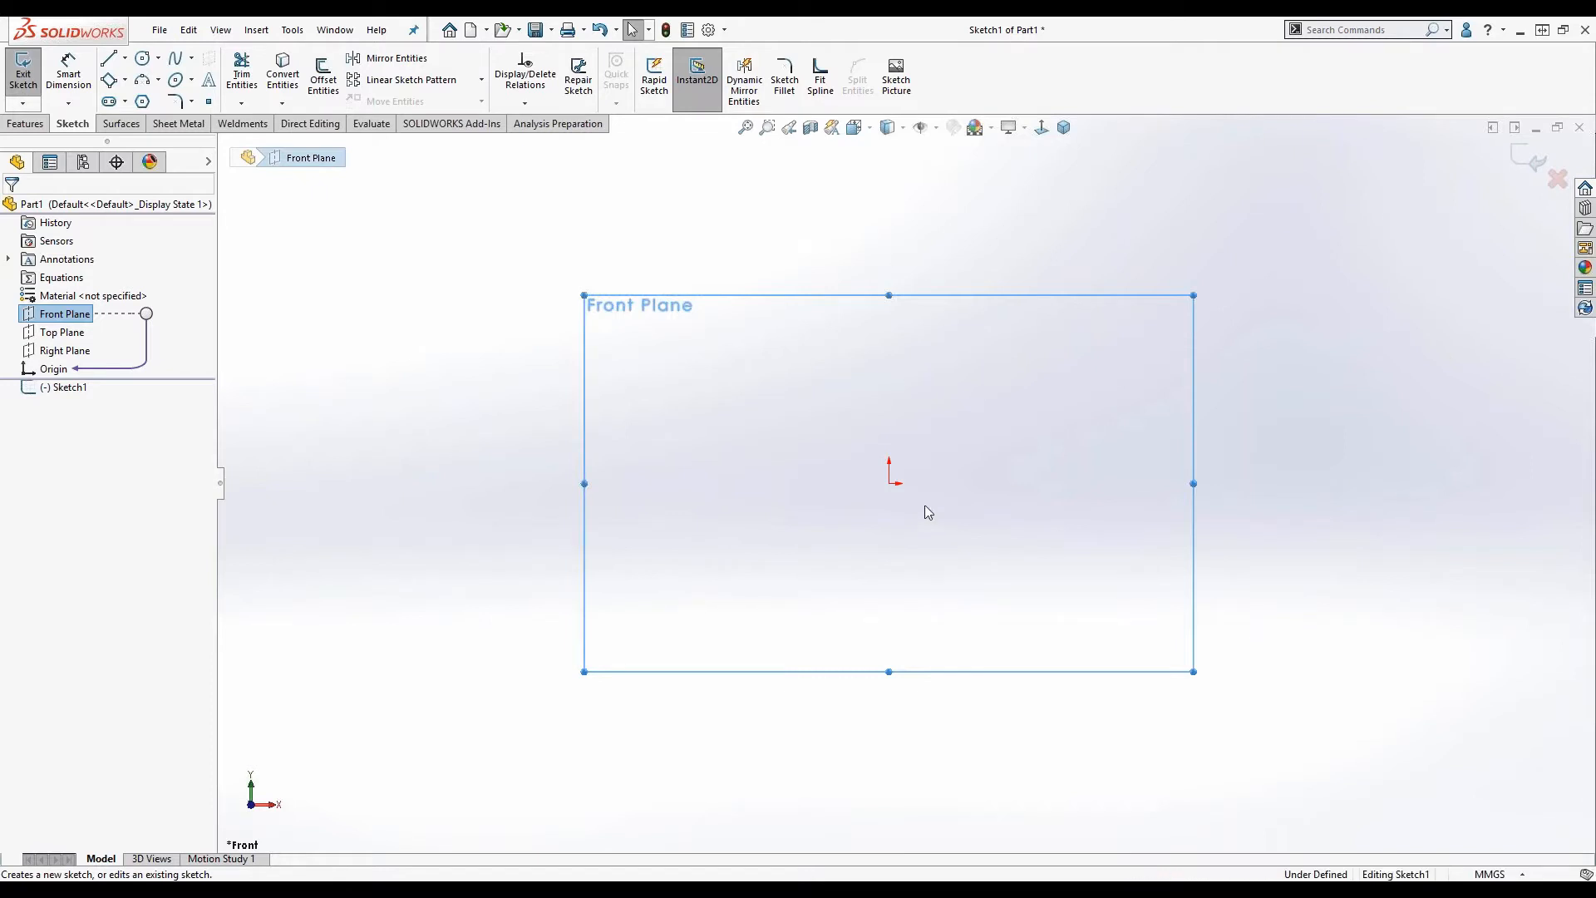
key(s)
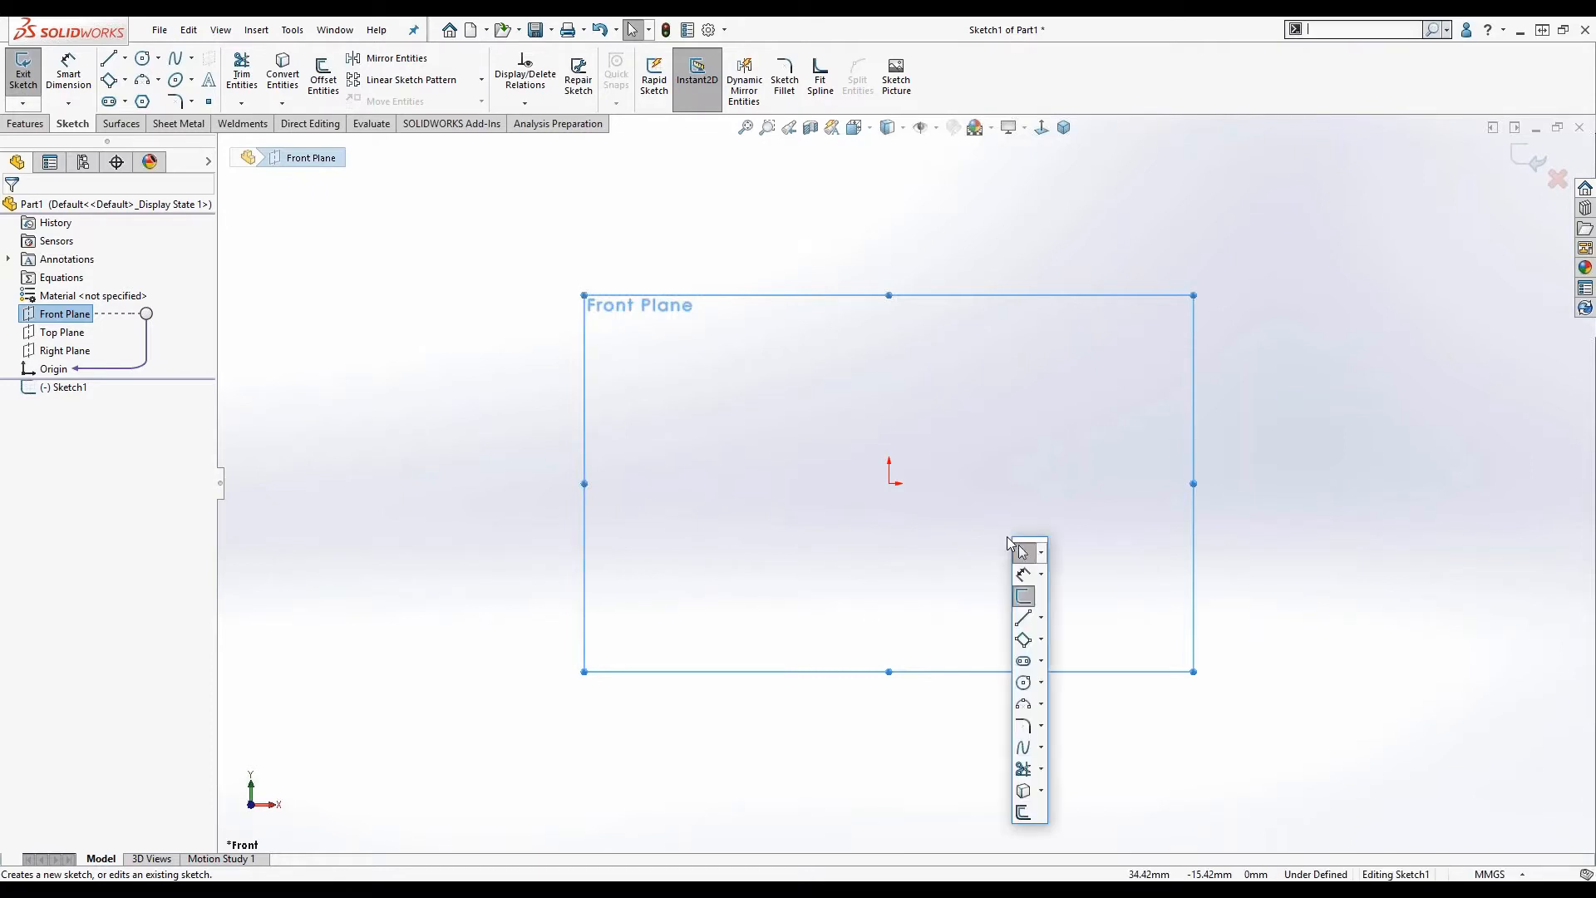
click(1041, 617)
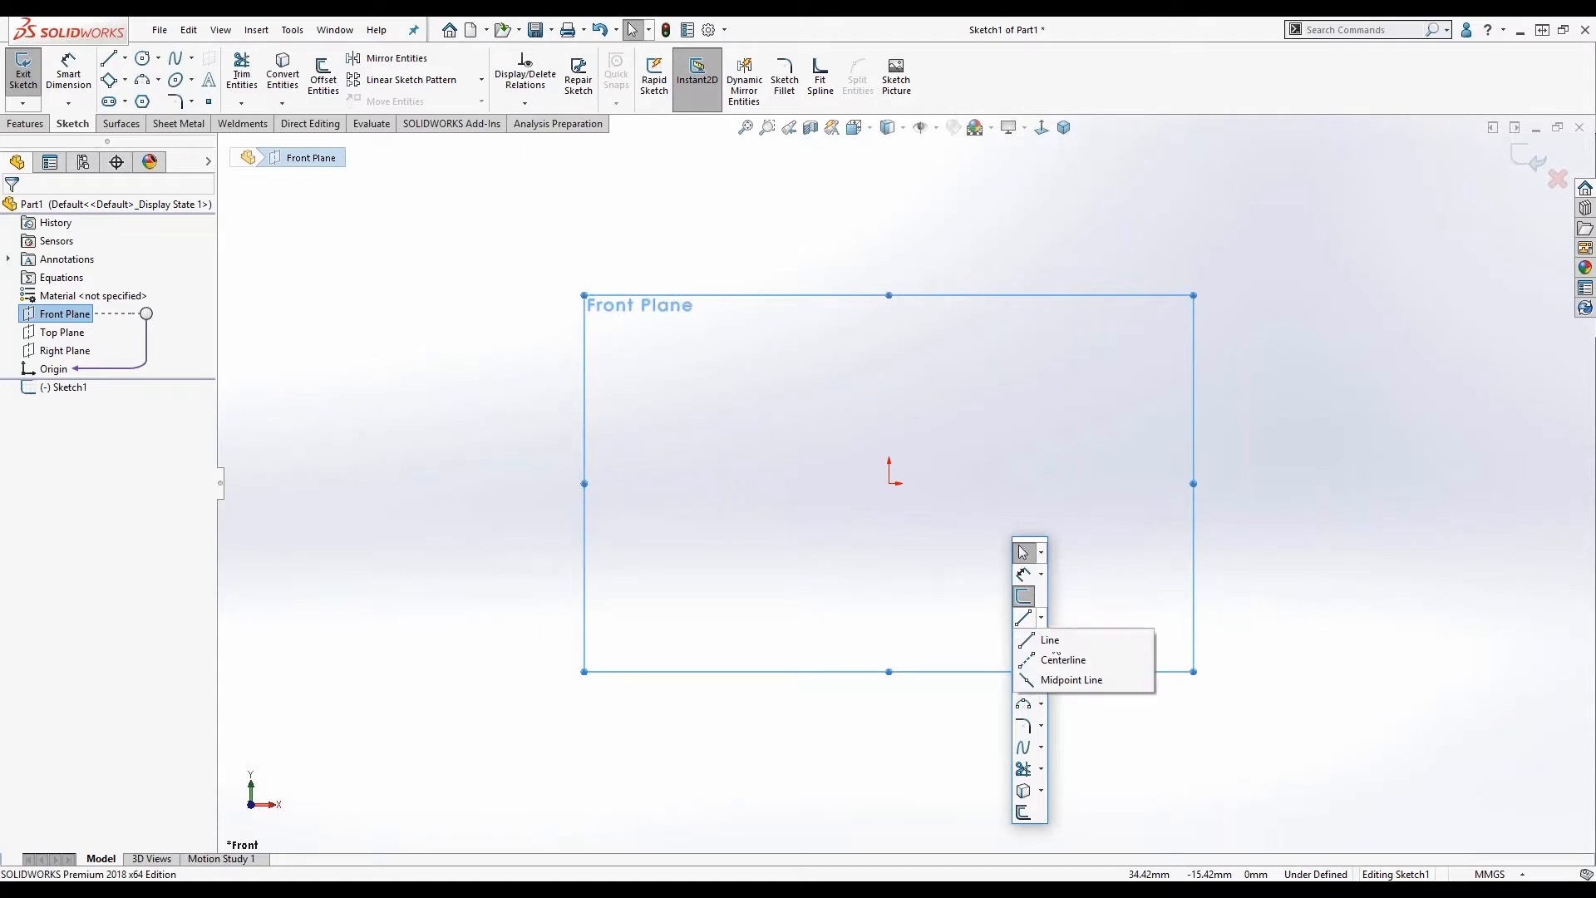
click(1080, 659)
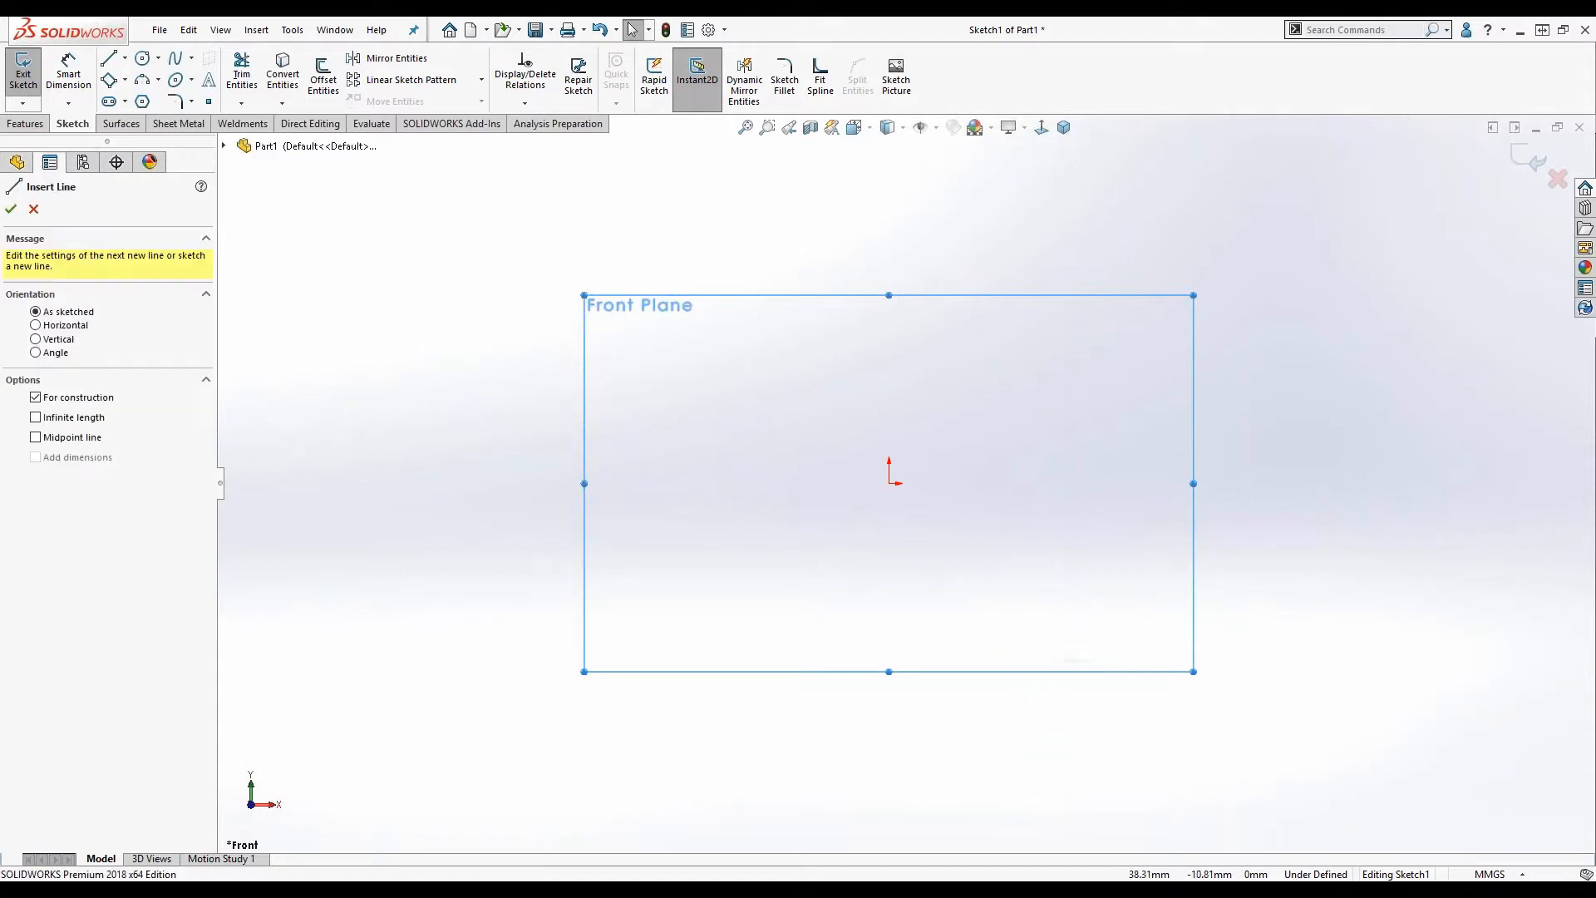
click(889, 483)
click(904, 286)
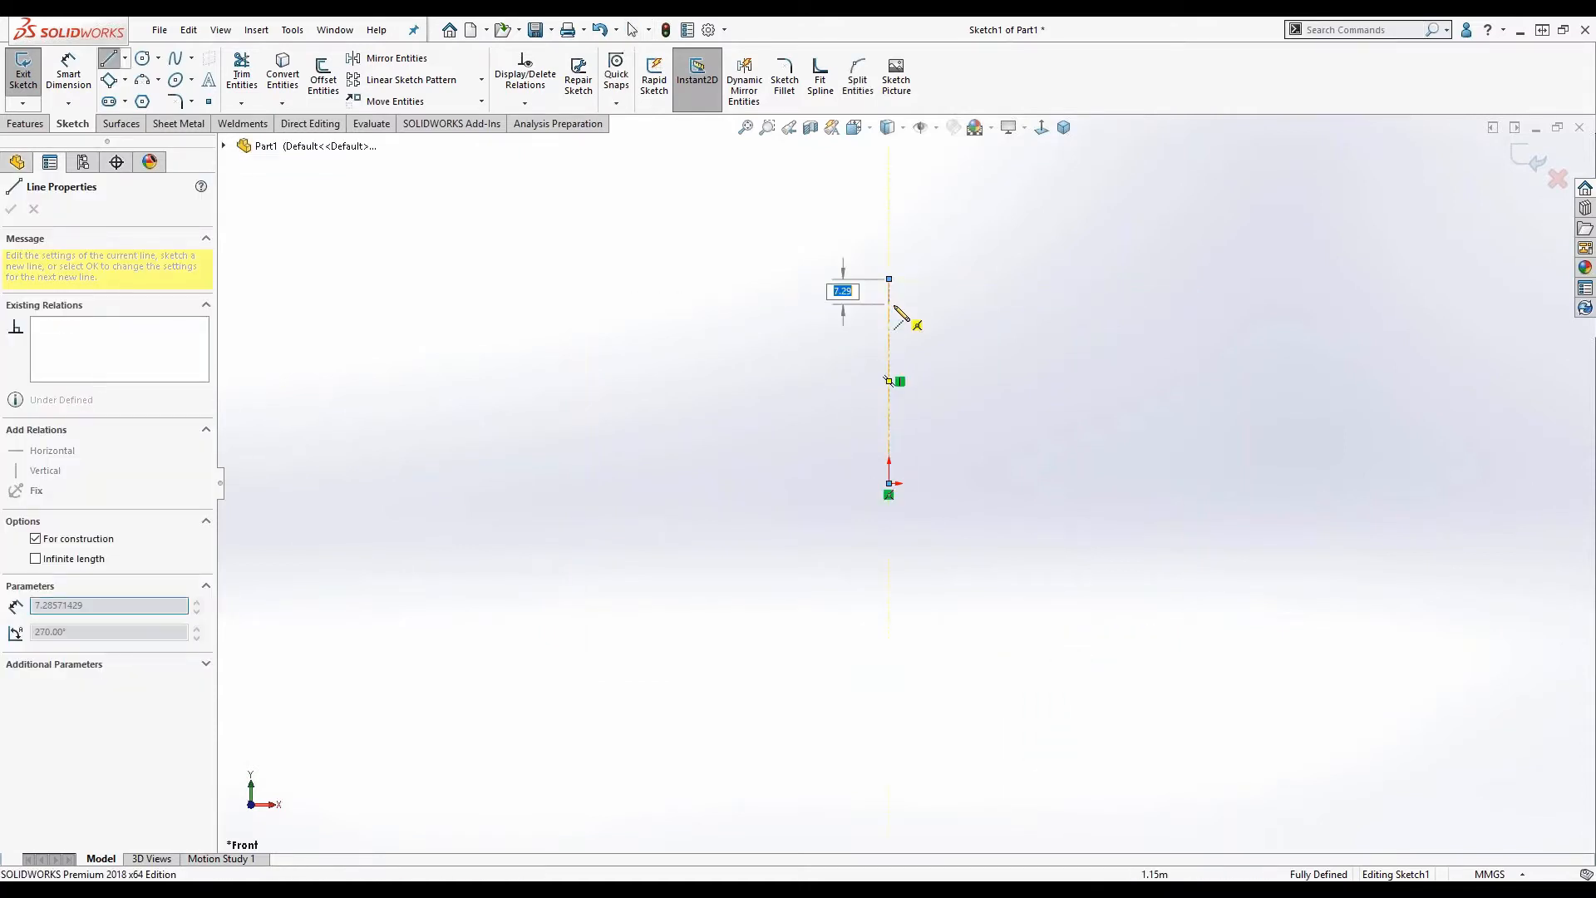
scroll(906, 356, down, 2)
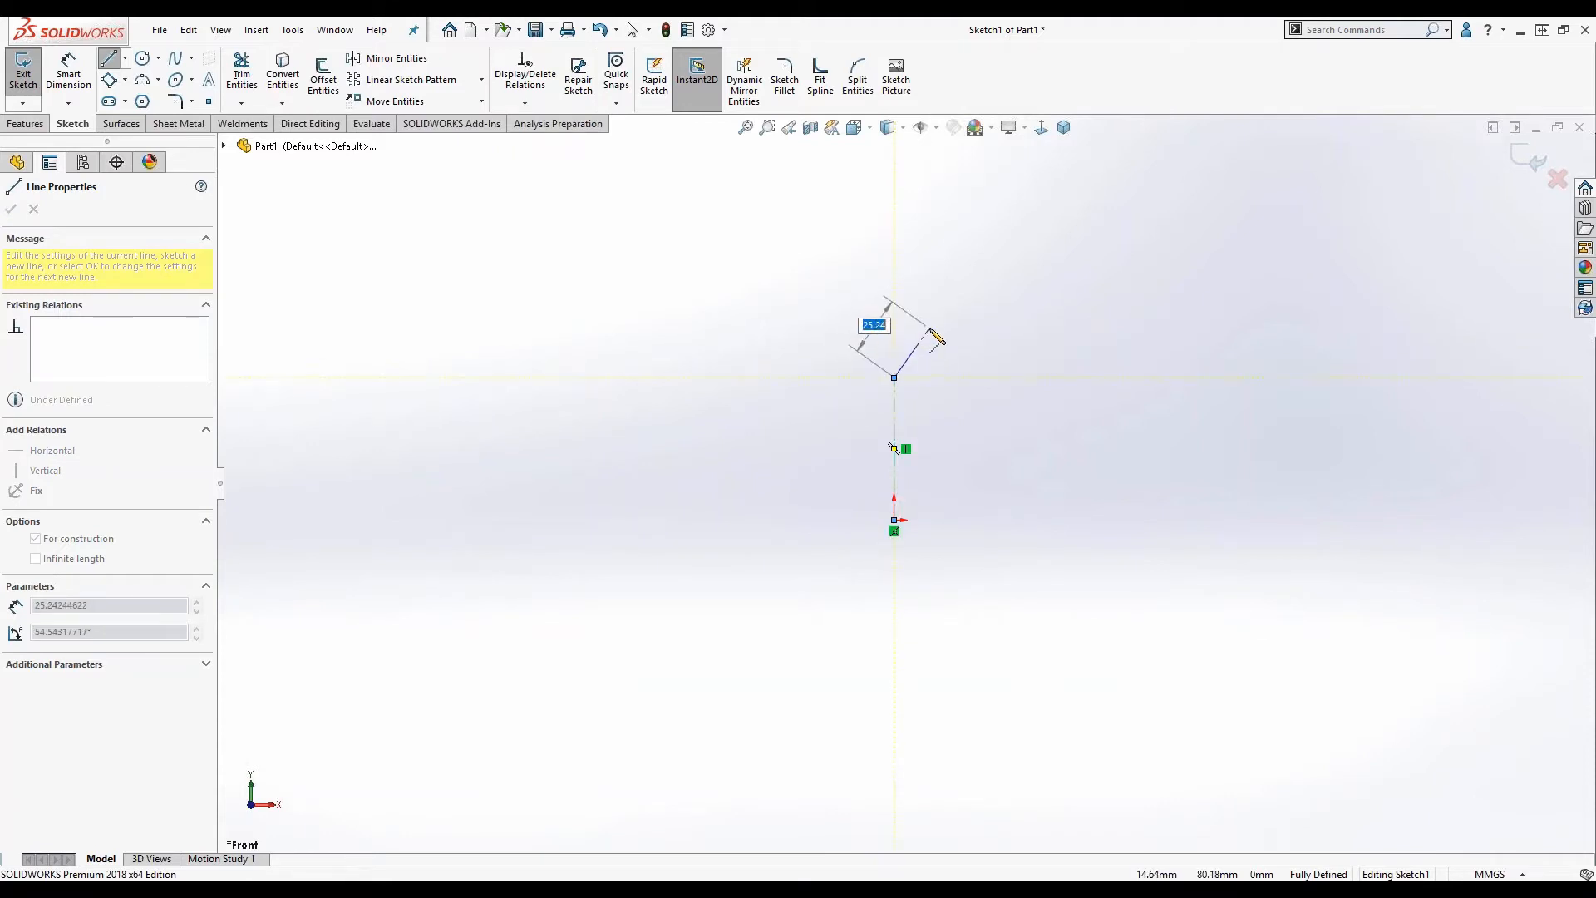
key(Escape)
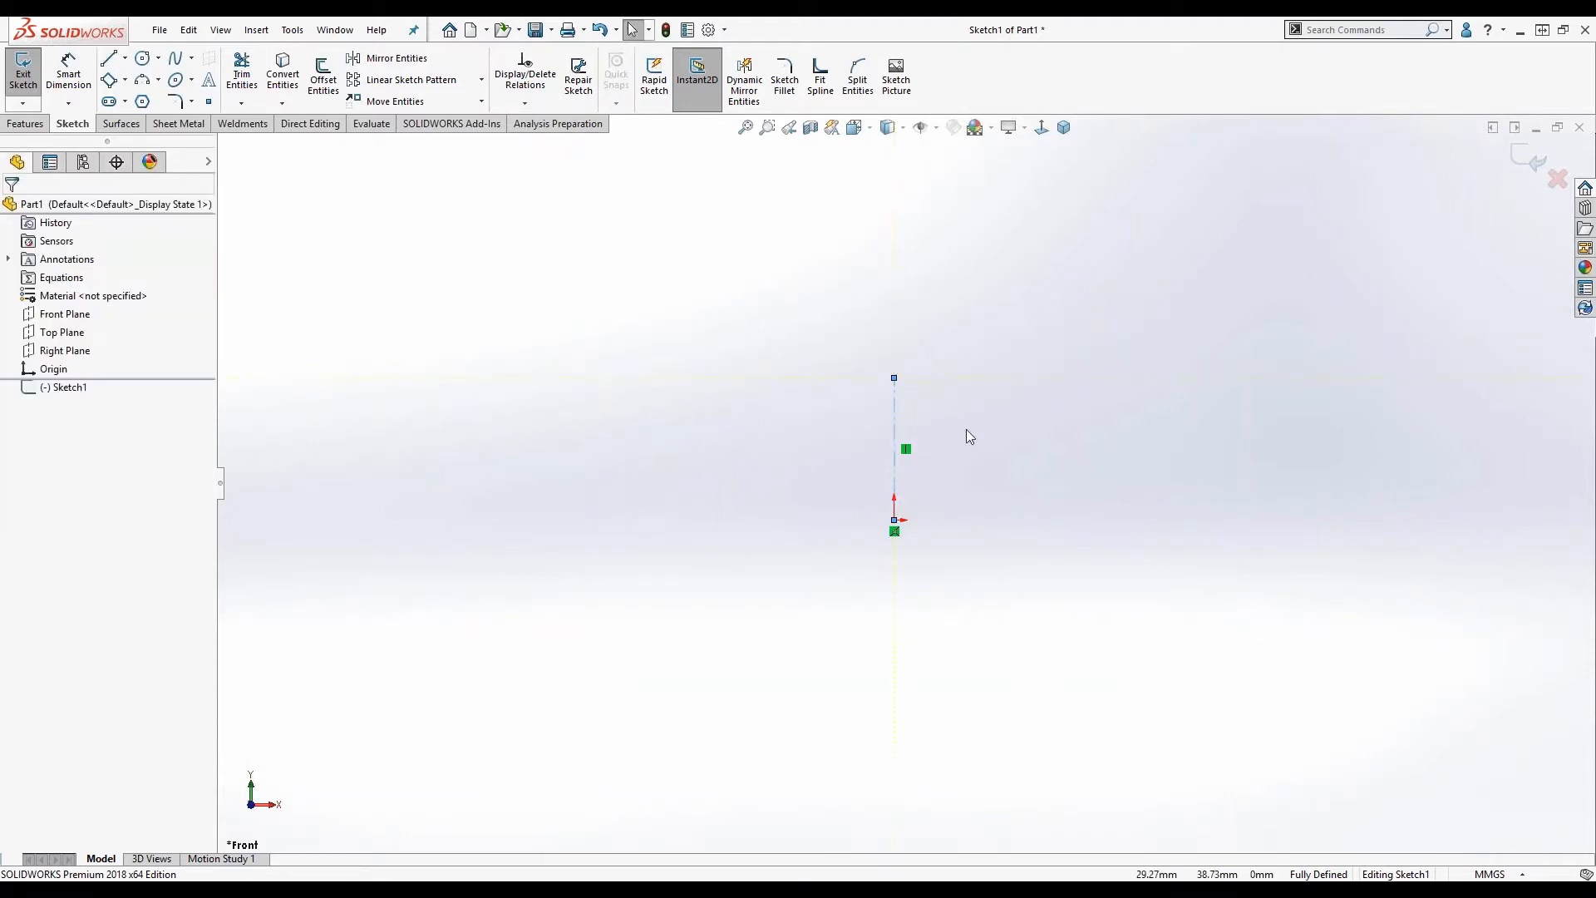
Sketch two concentric circles, one inside the other, centred on the upper end of the centerline.
right_click(976, 472)
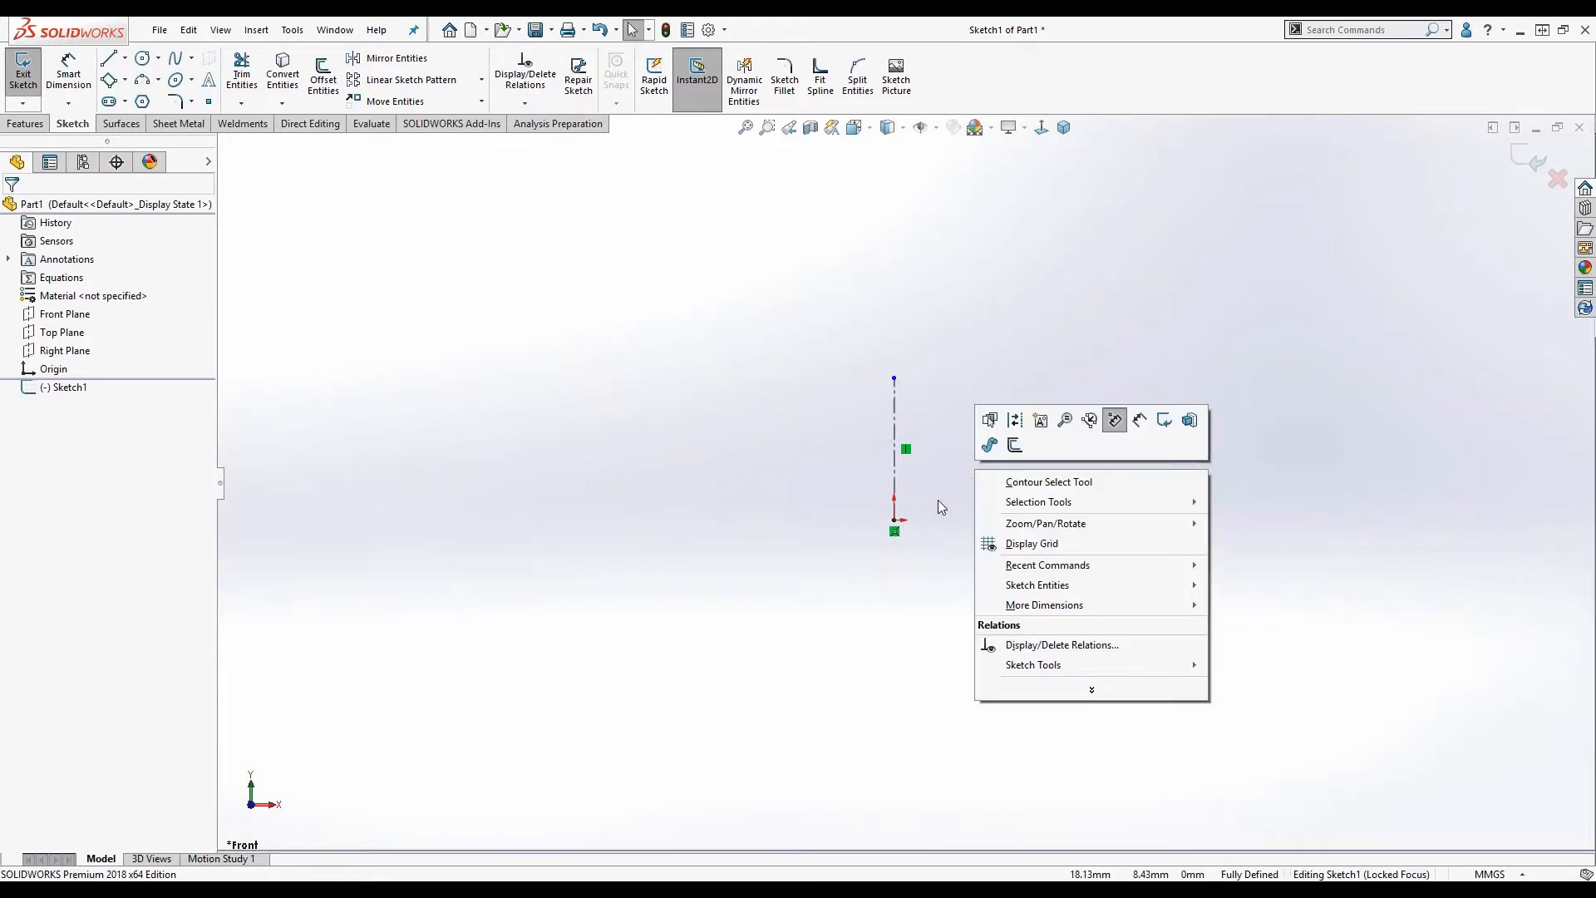
key(s)
click(954, 646)
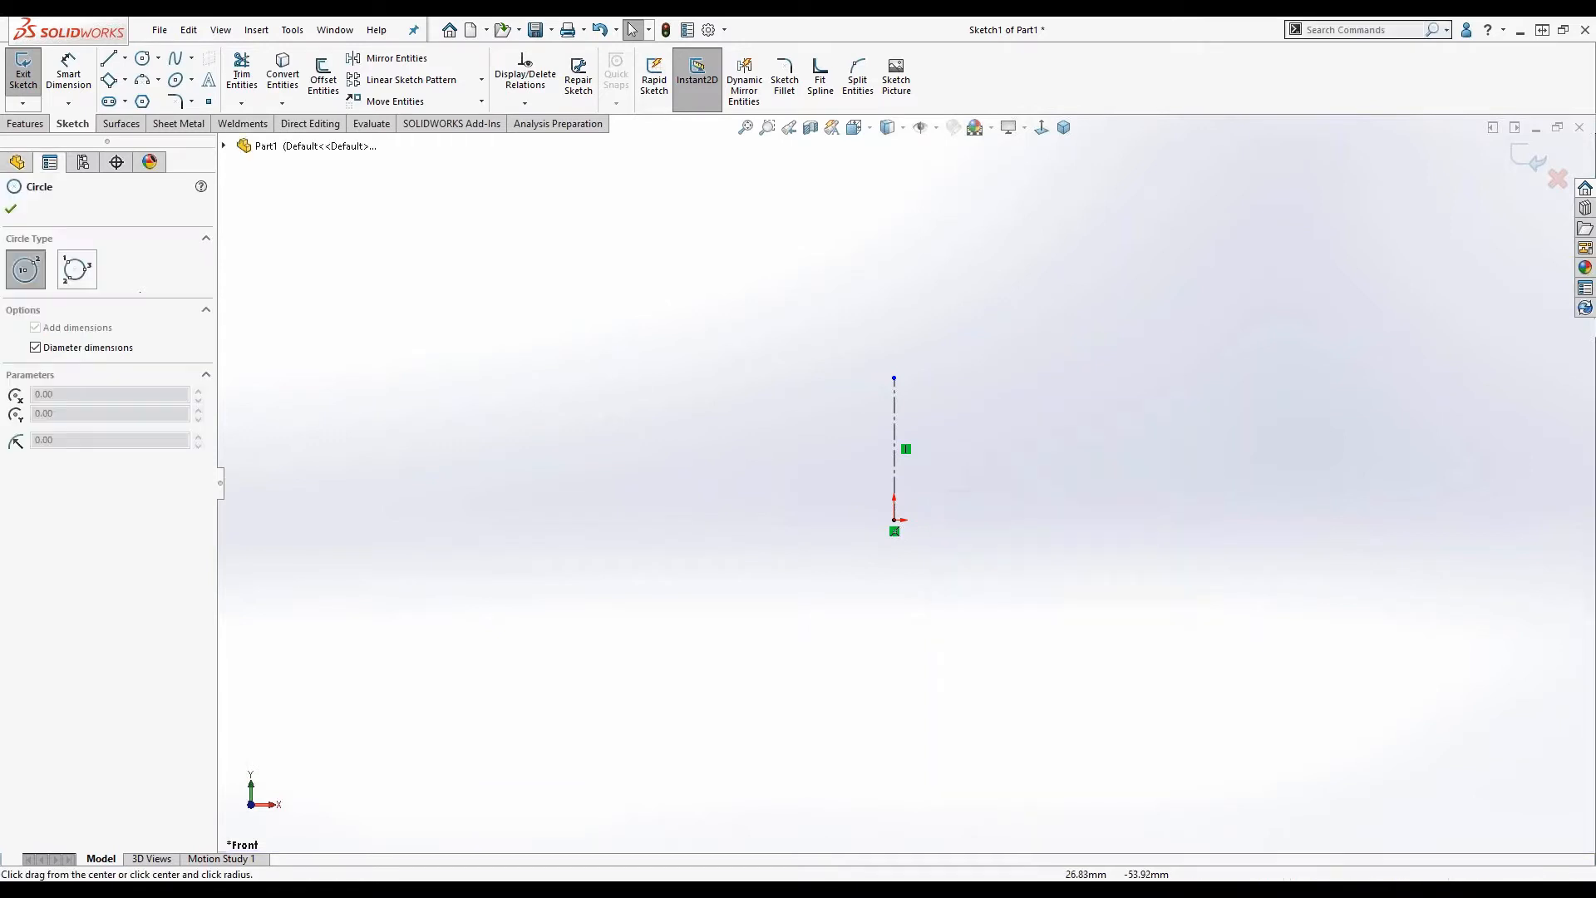
click(895, 379)
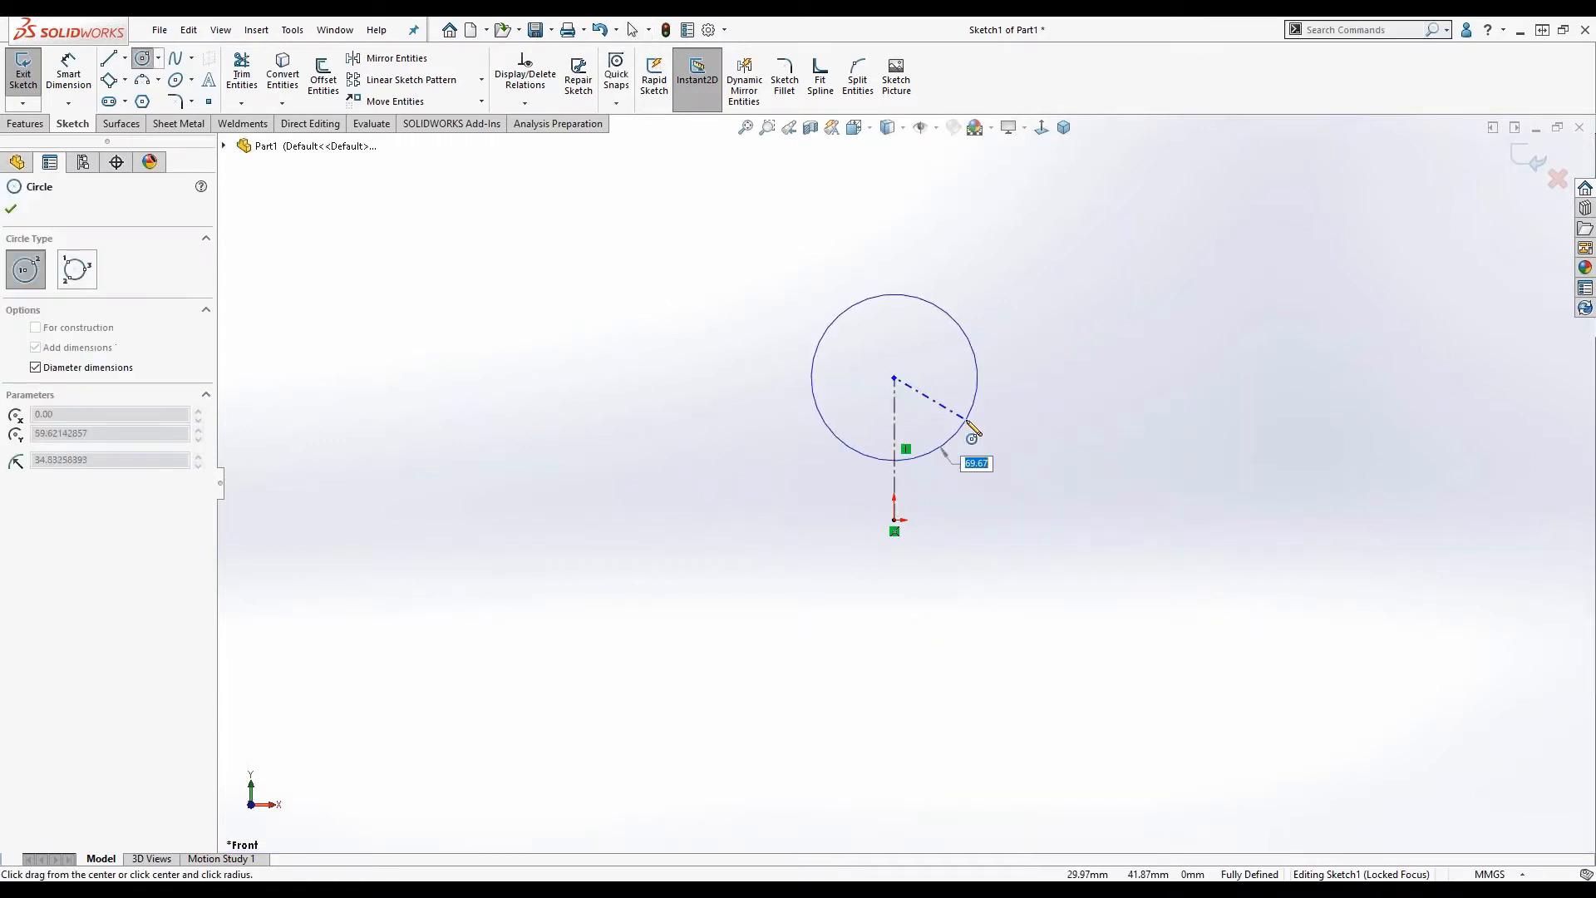
click(958, 412)
click(895, 379)
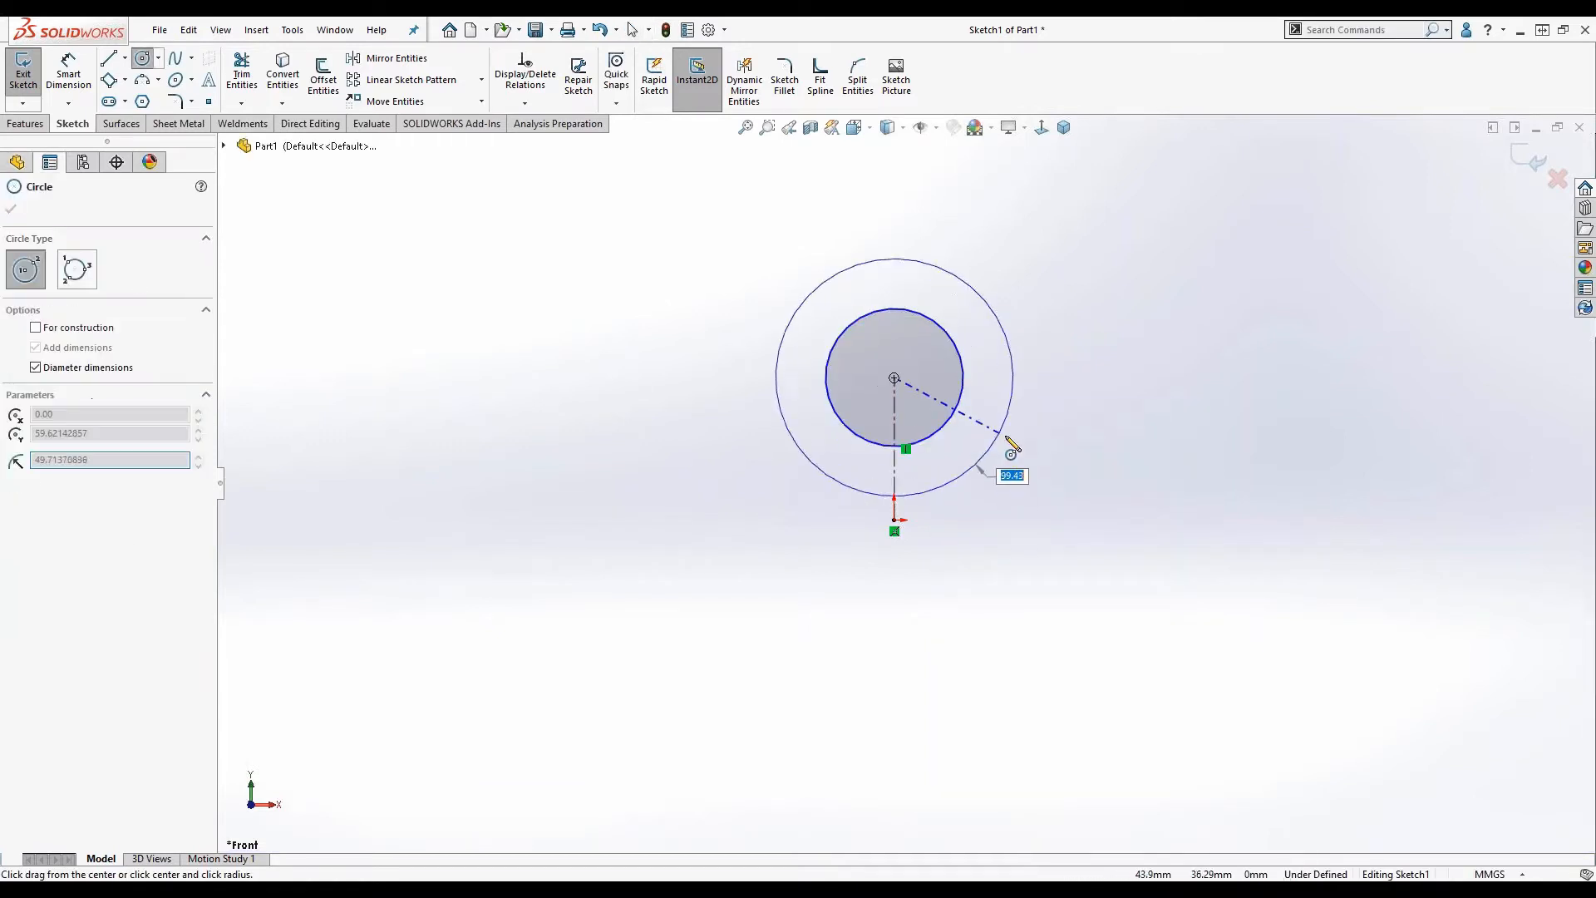
click(992, 424)
key(Escape)
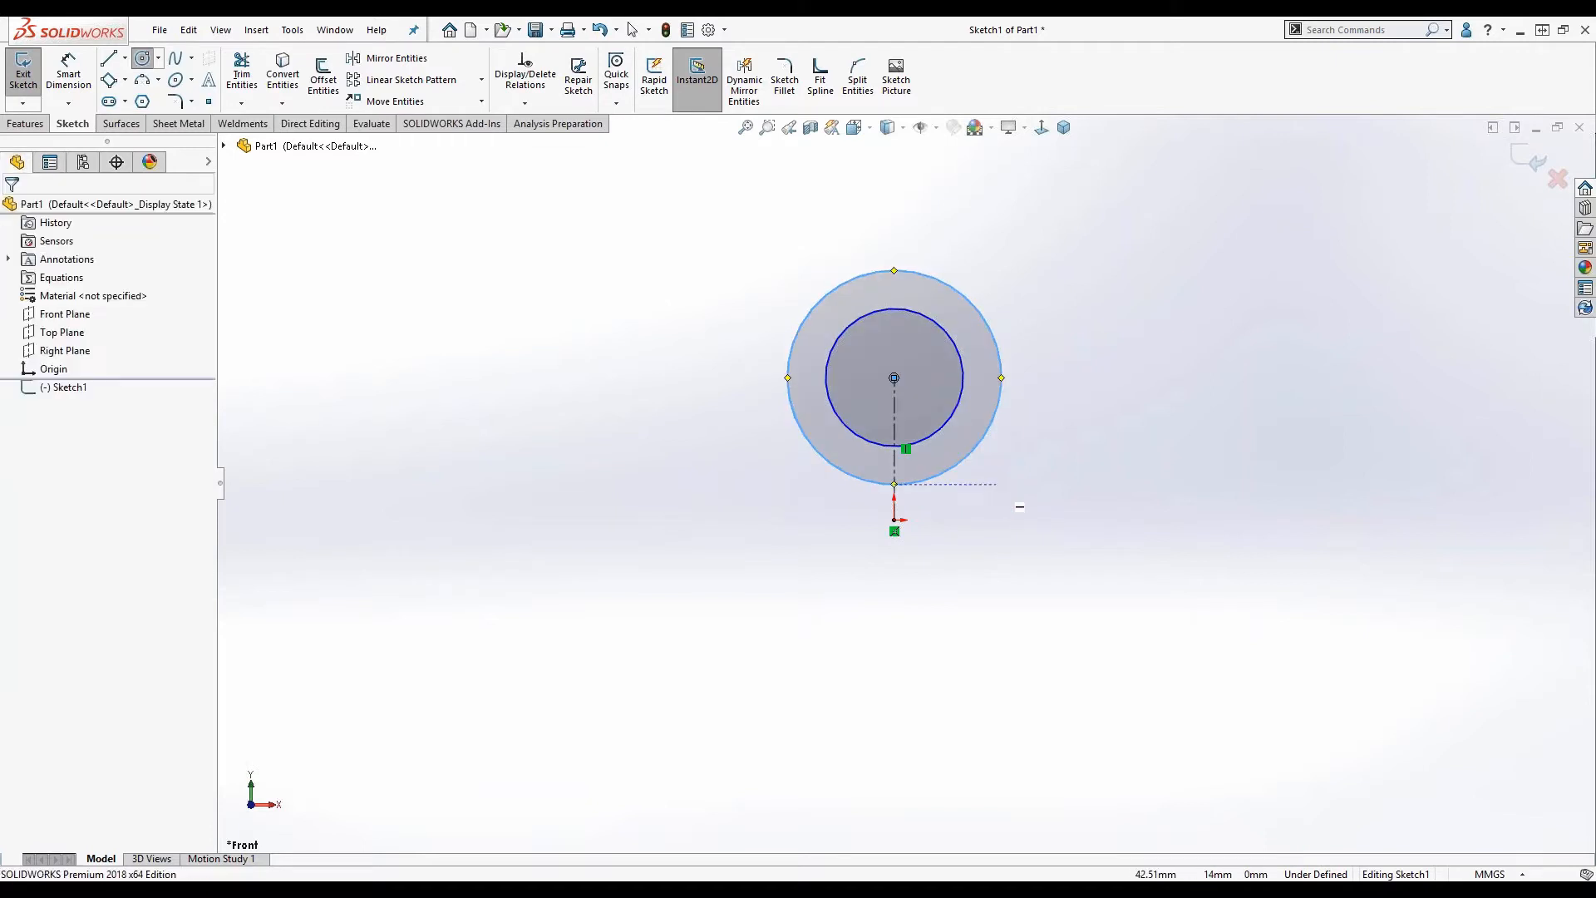
Draw connected lines from the inner circle's right quadrant down to origin level, about 13 mm outward, and up to a tangent point on the outer circle.
scroll(935, 411, down, 1)
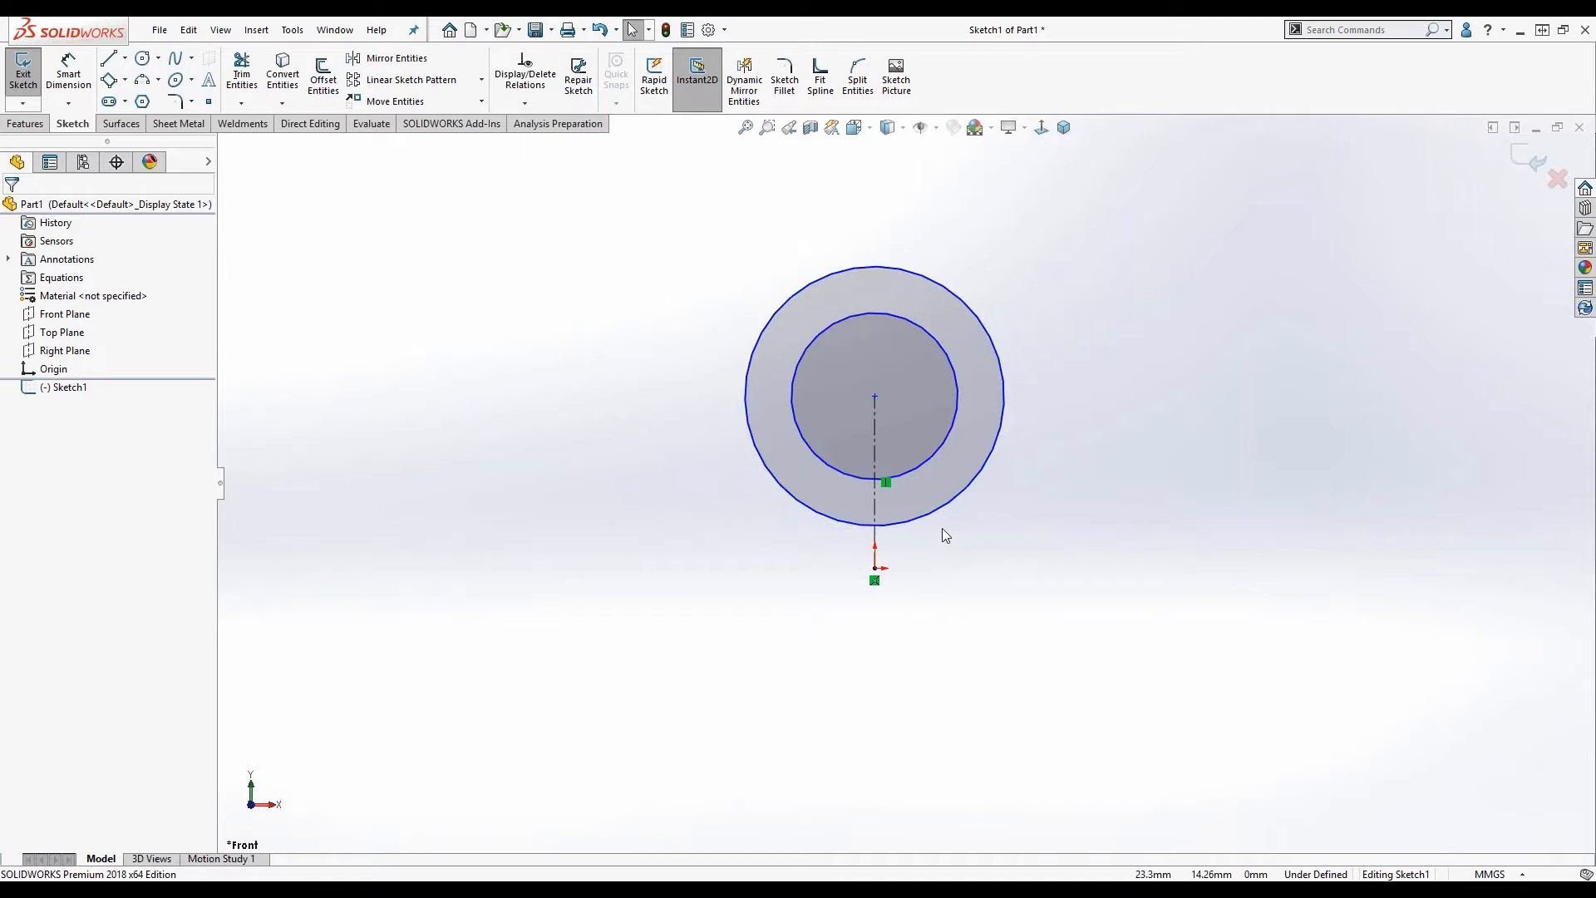
key(s)
click(968, 625)
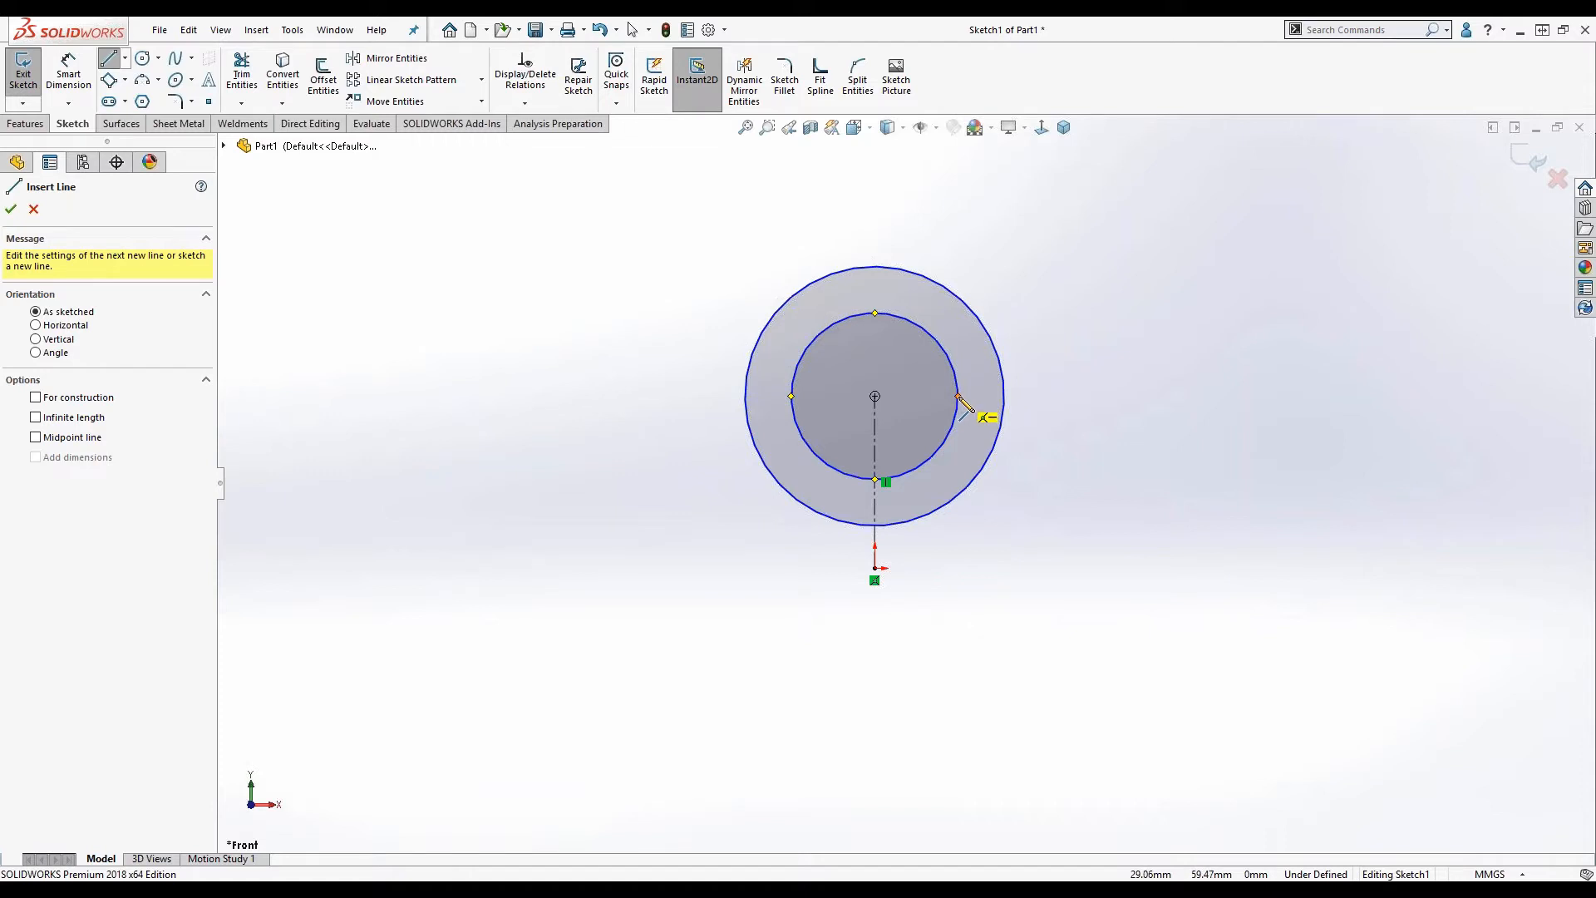
click(958, 398)
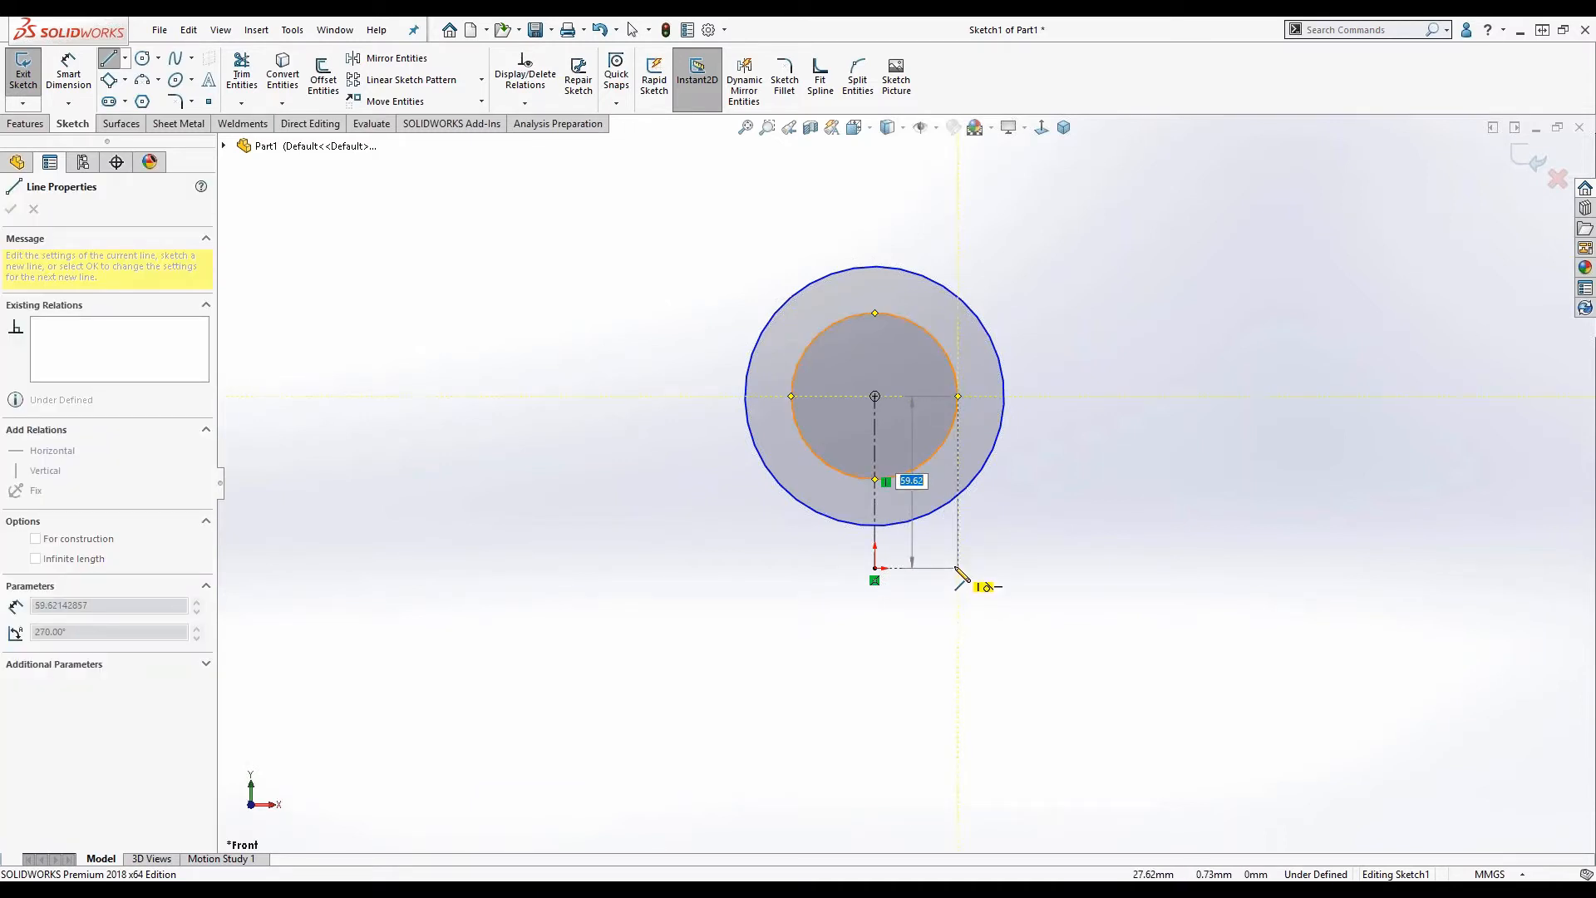
click(959, 569)
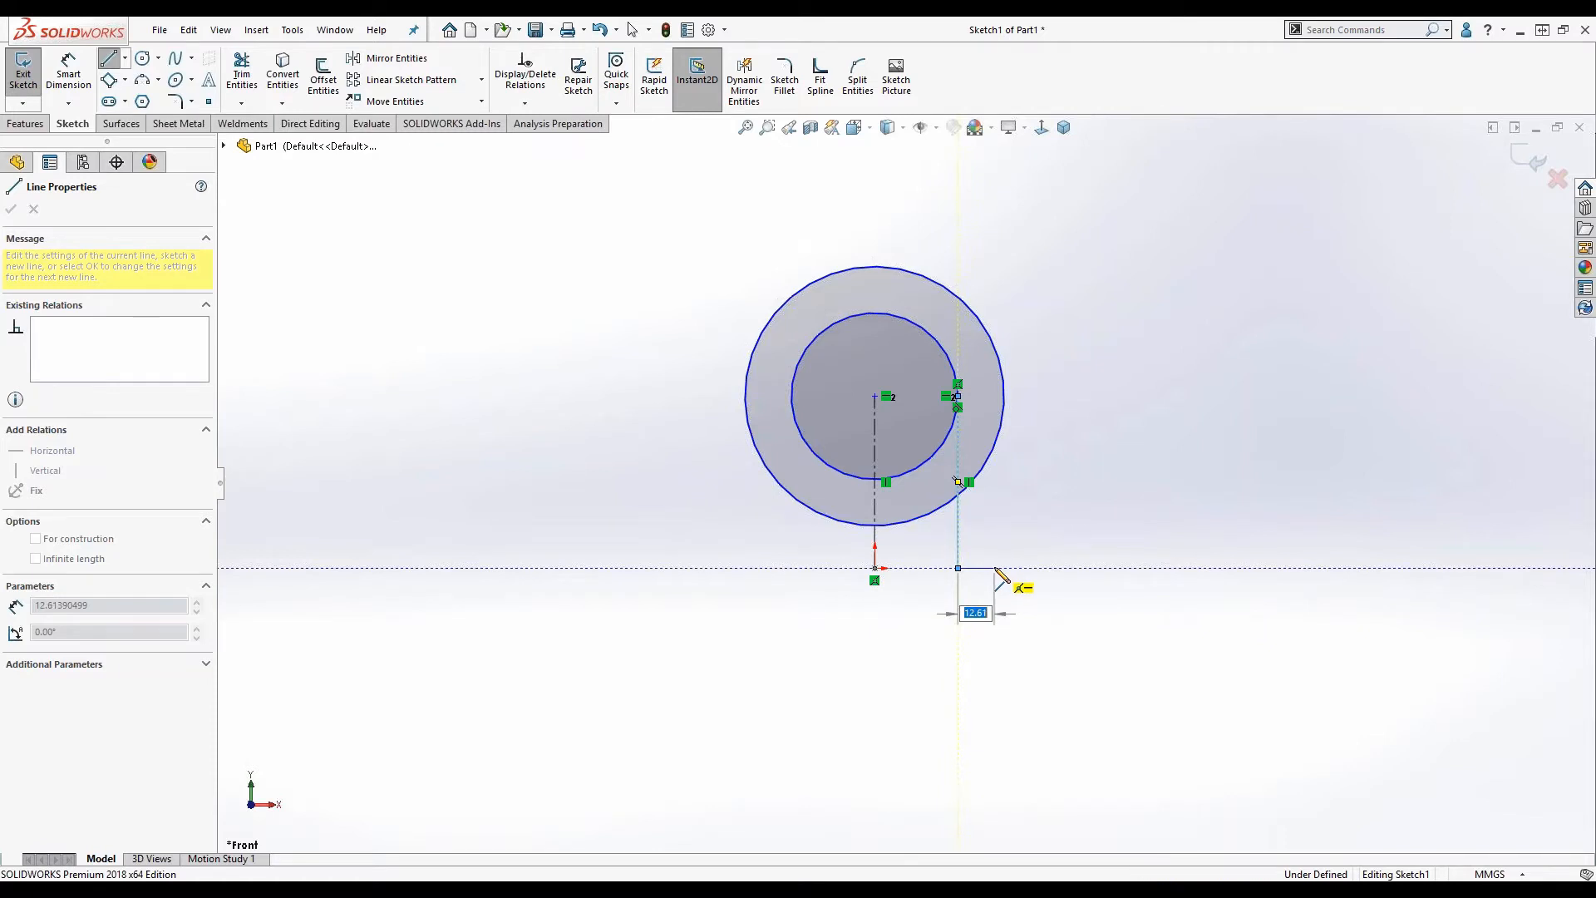
click(995, 568)
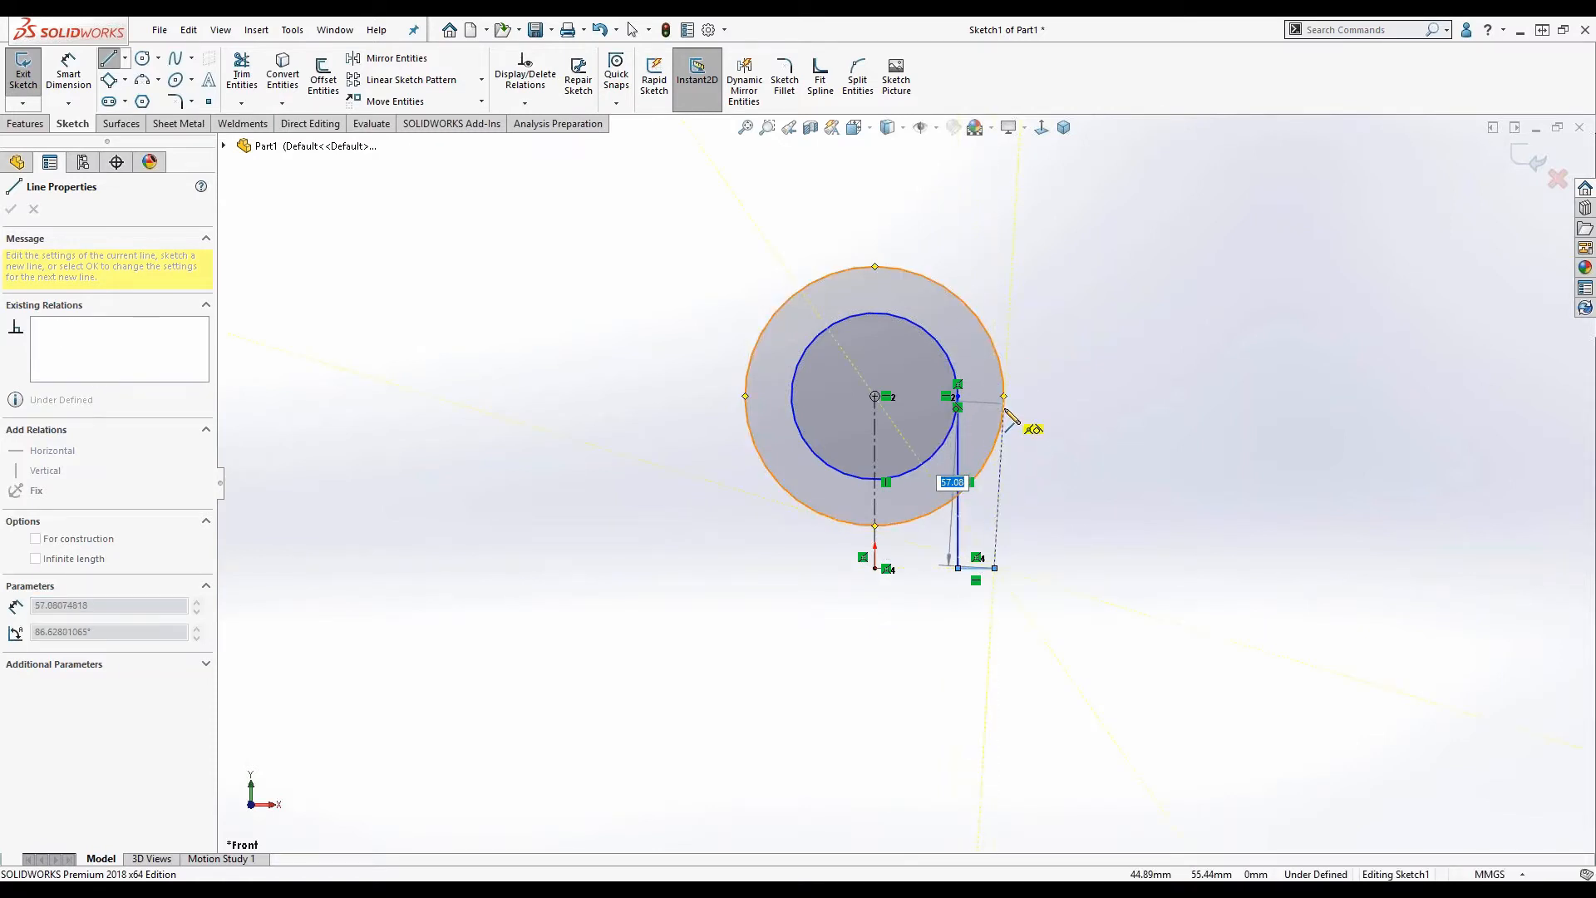
click(1004, 404)
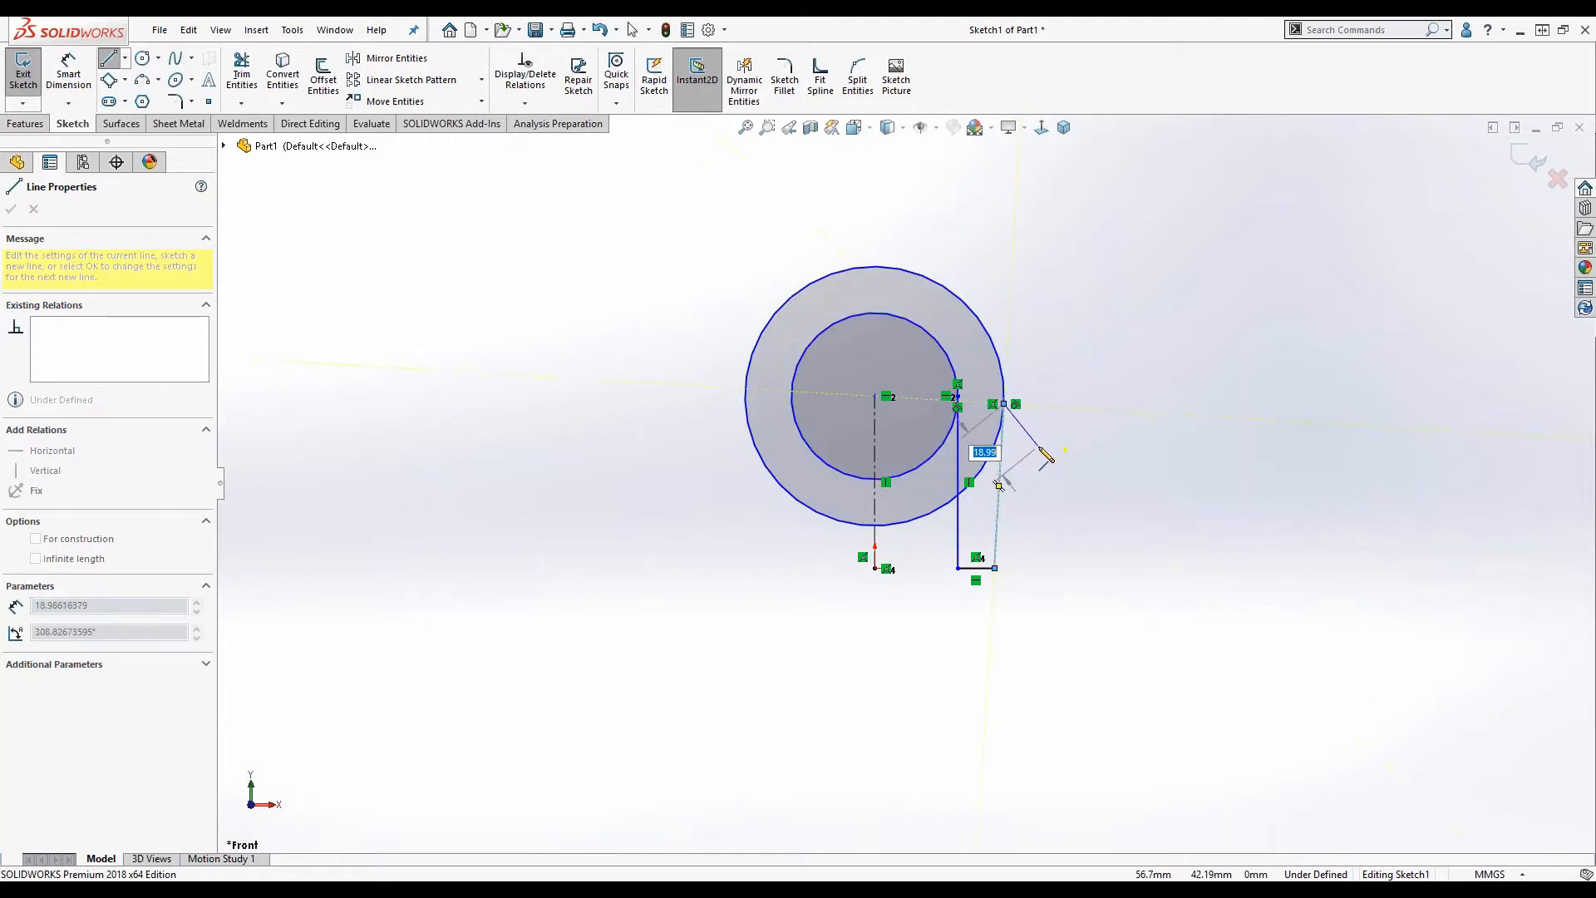
key(Escape)
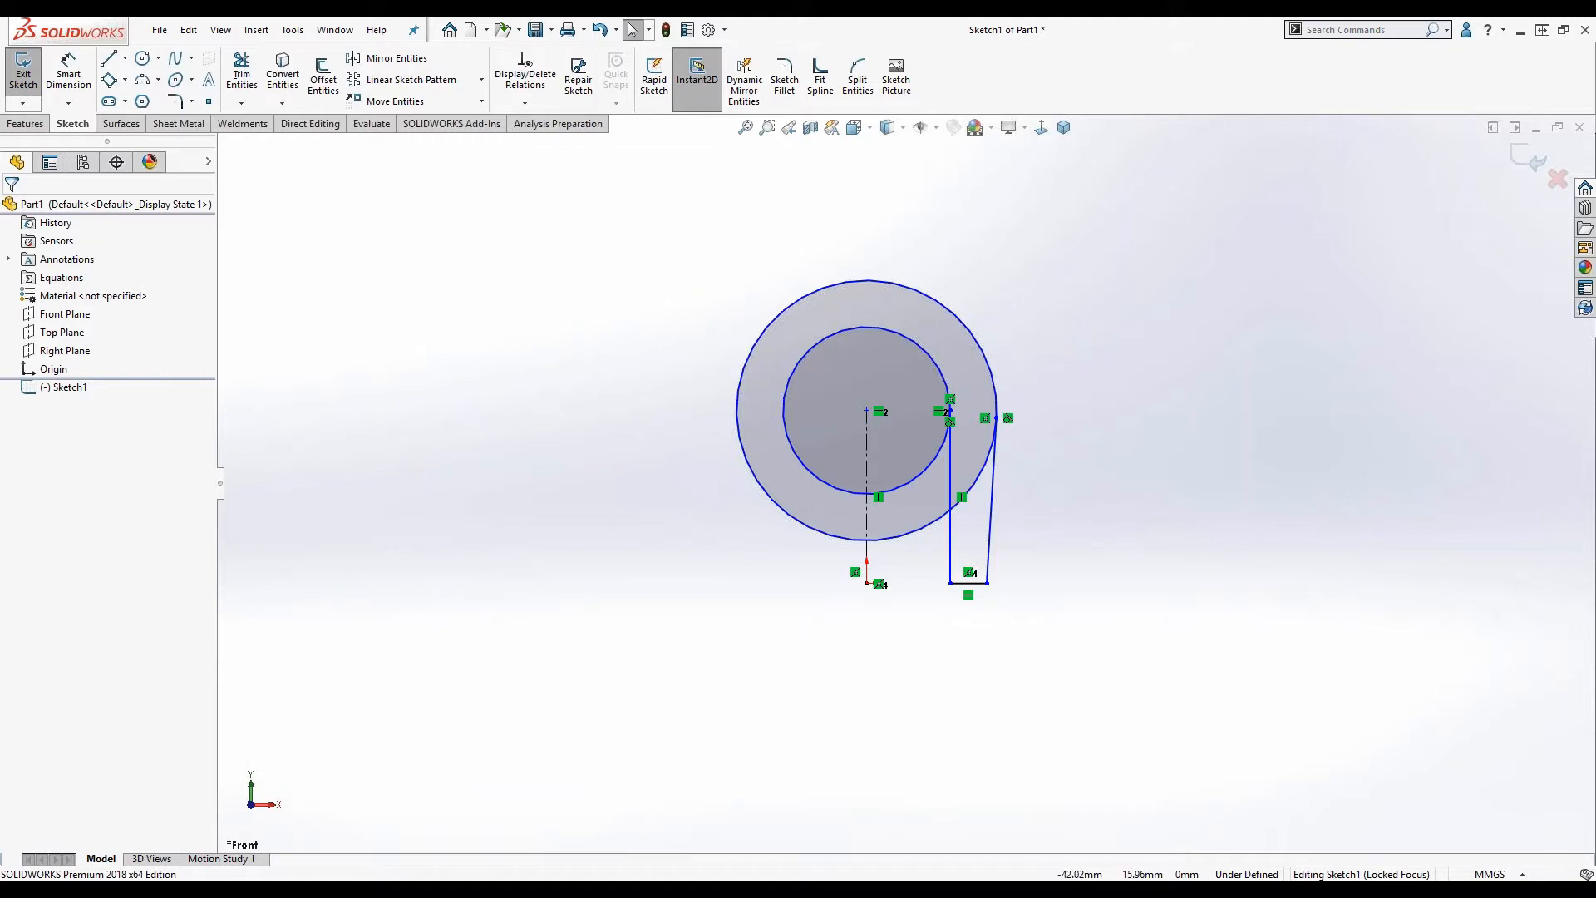
Dimension the vertical centerline's length to 40 mm.
click(869, 528)
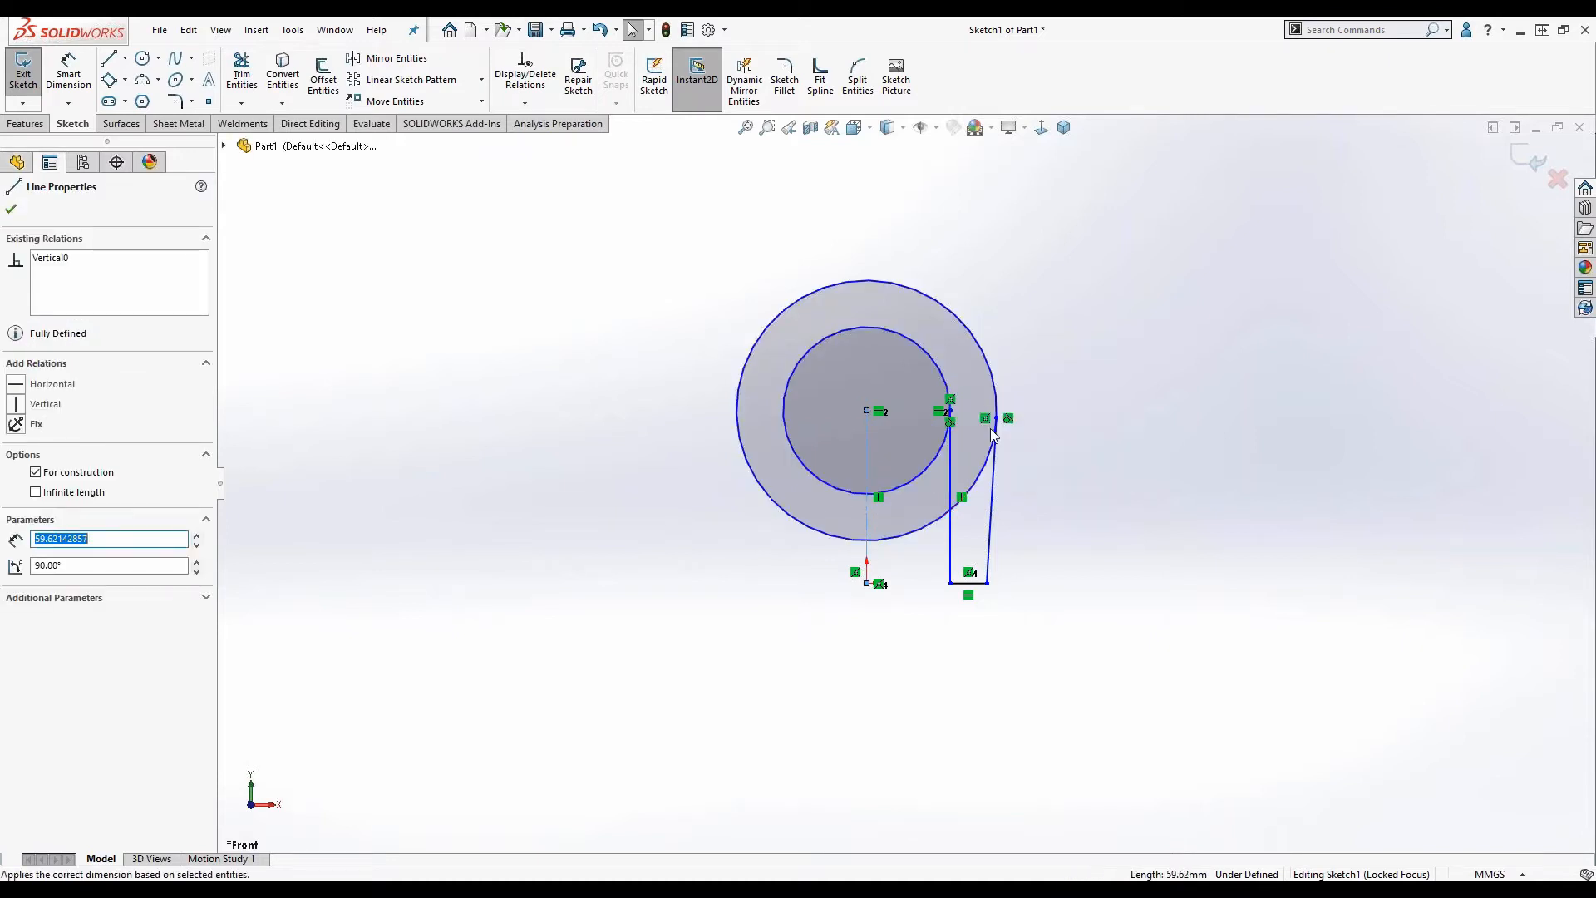
click(991, 435)
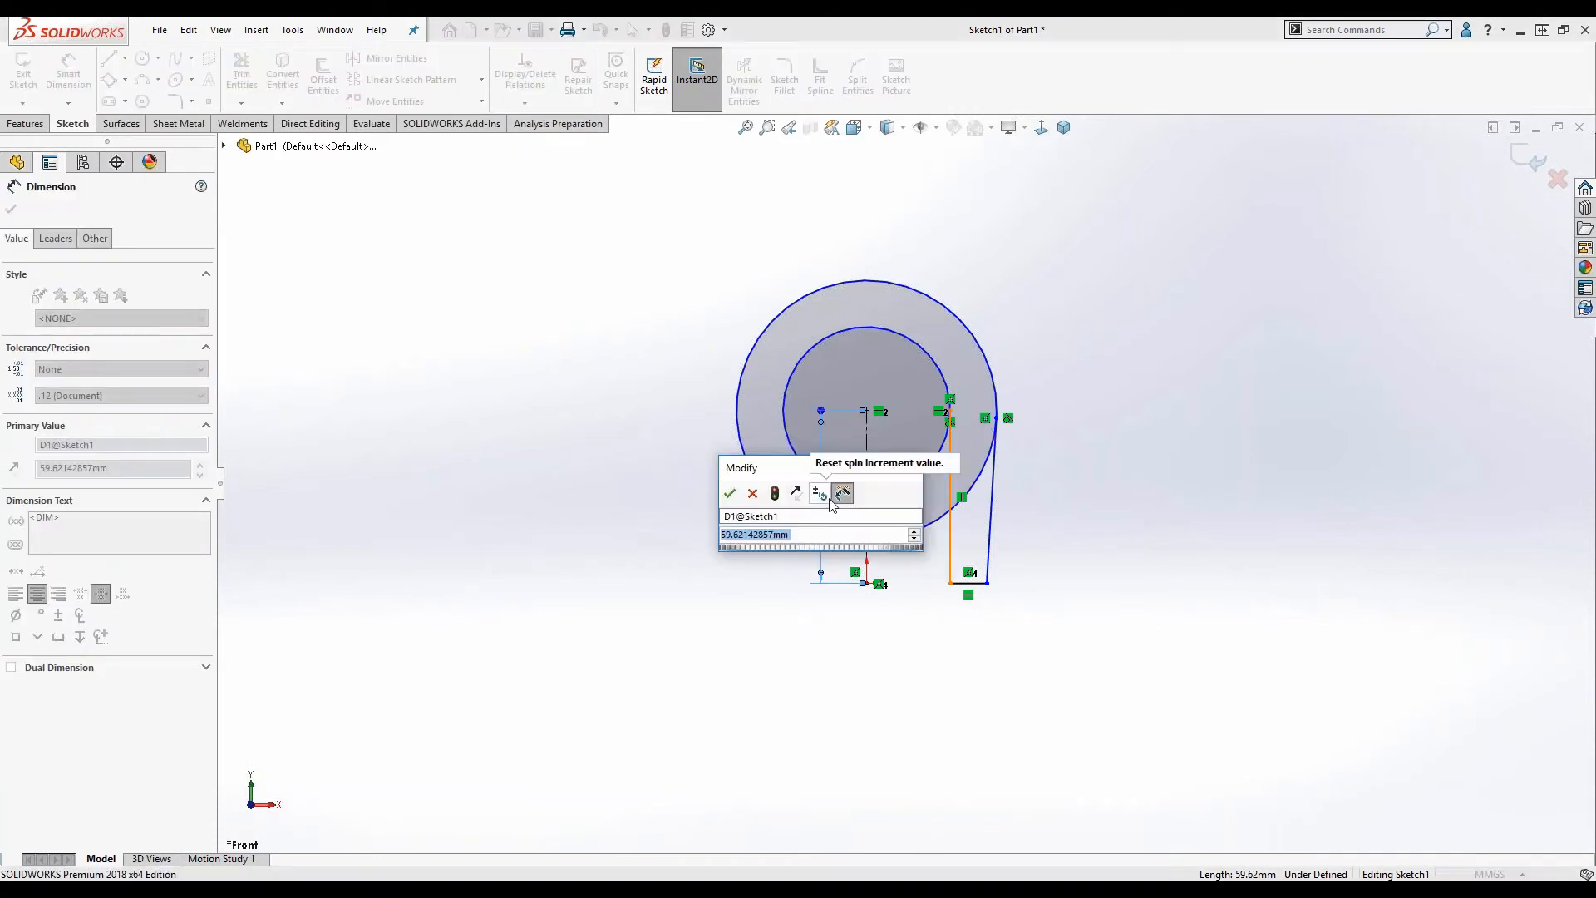
text(40)
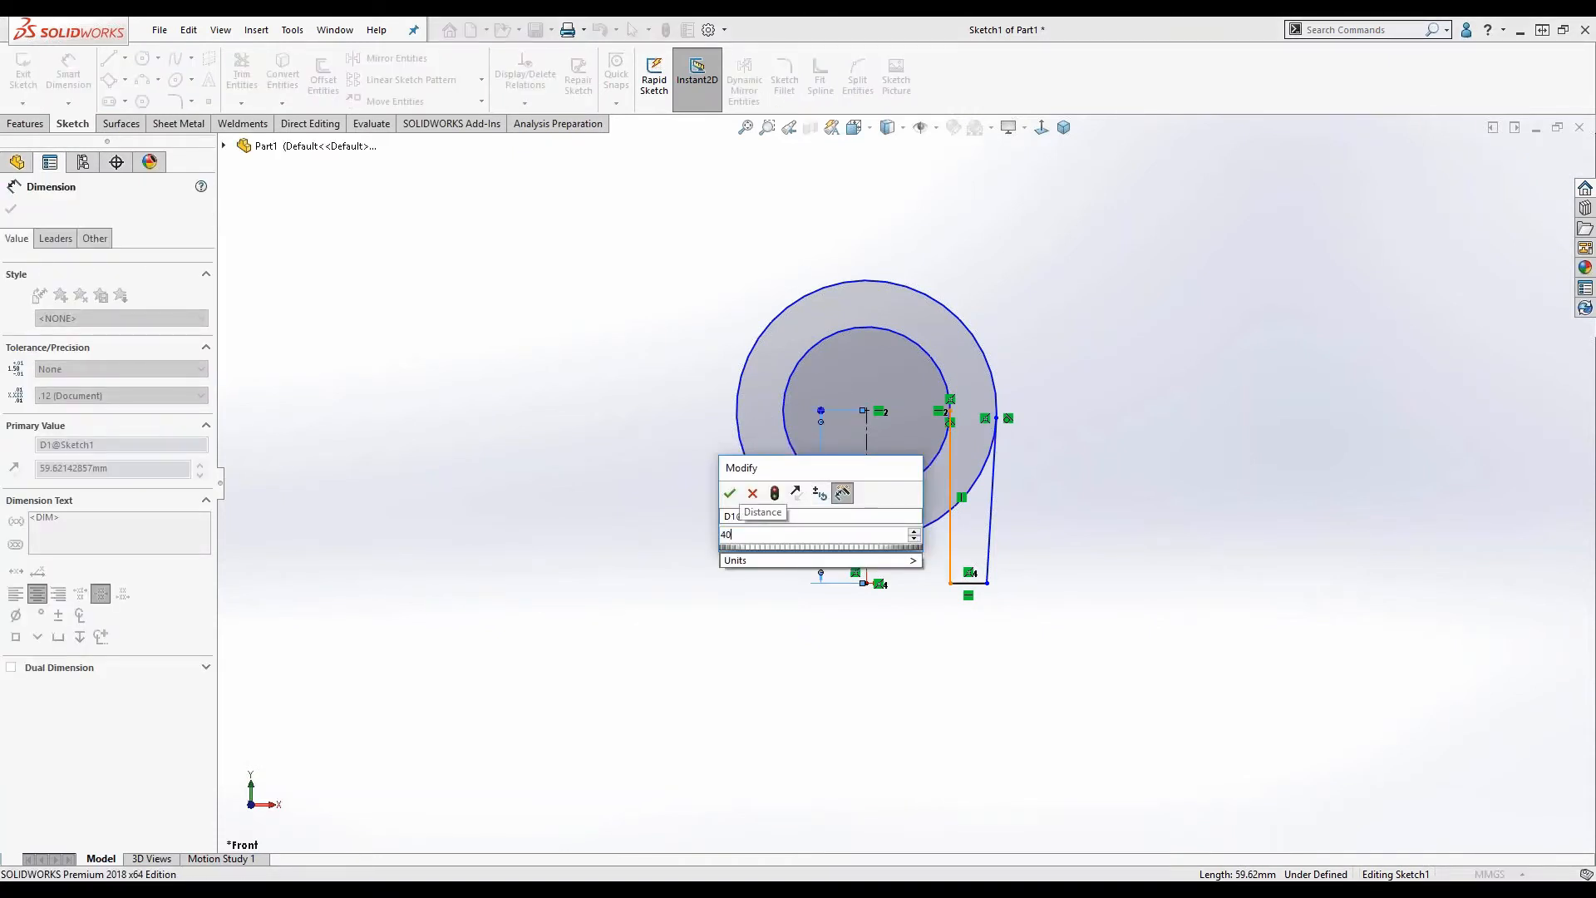
key(Return)
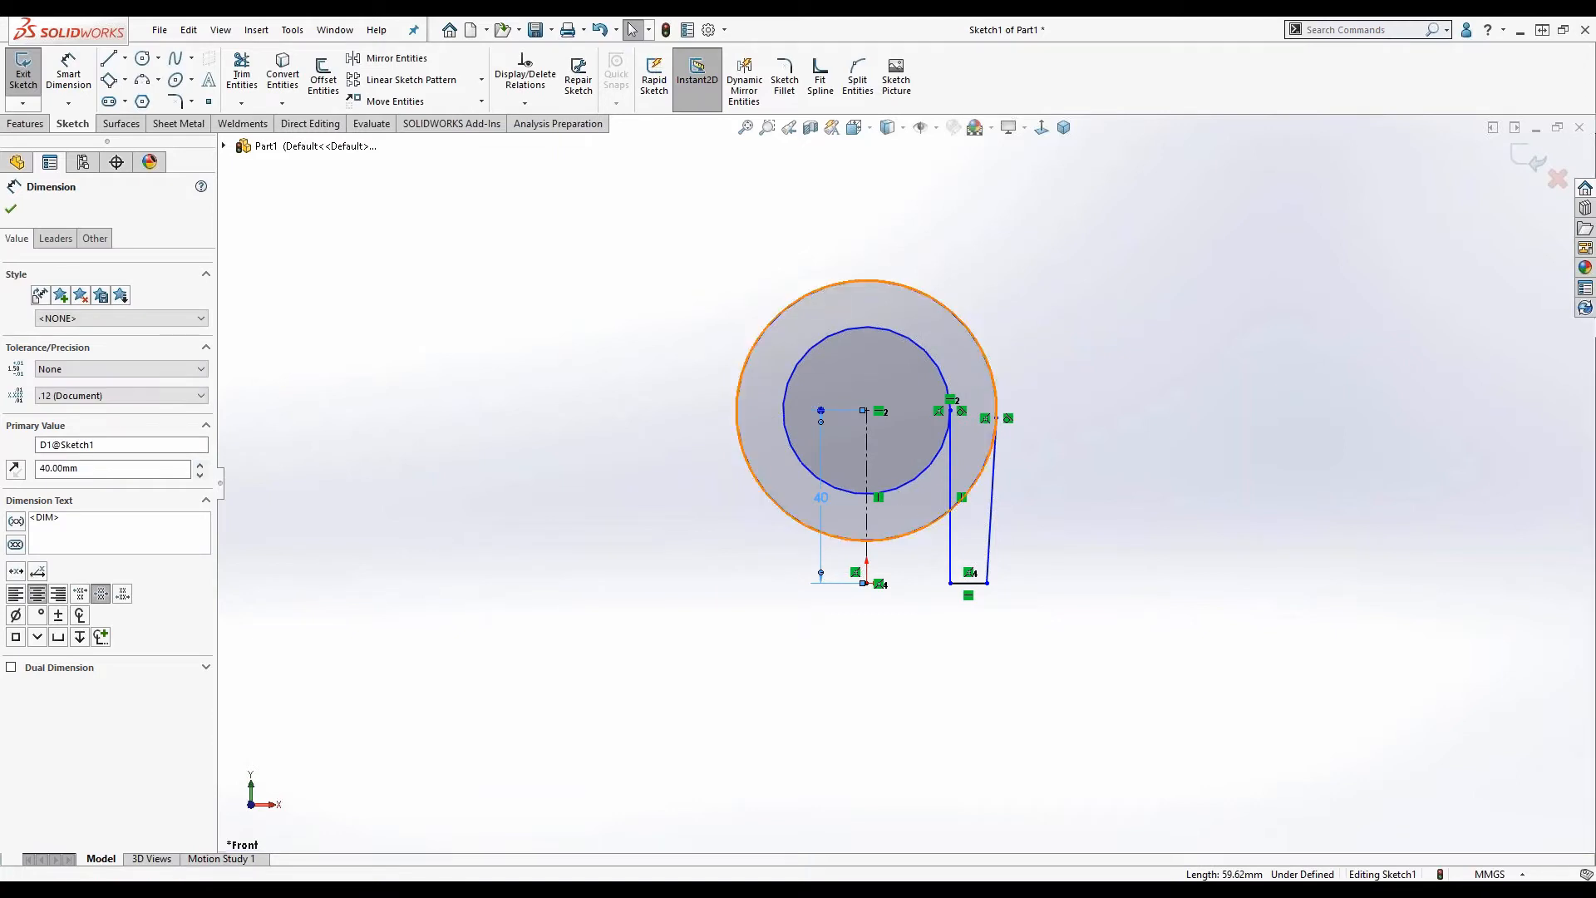
key(Escape)
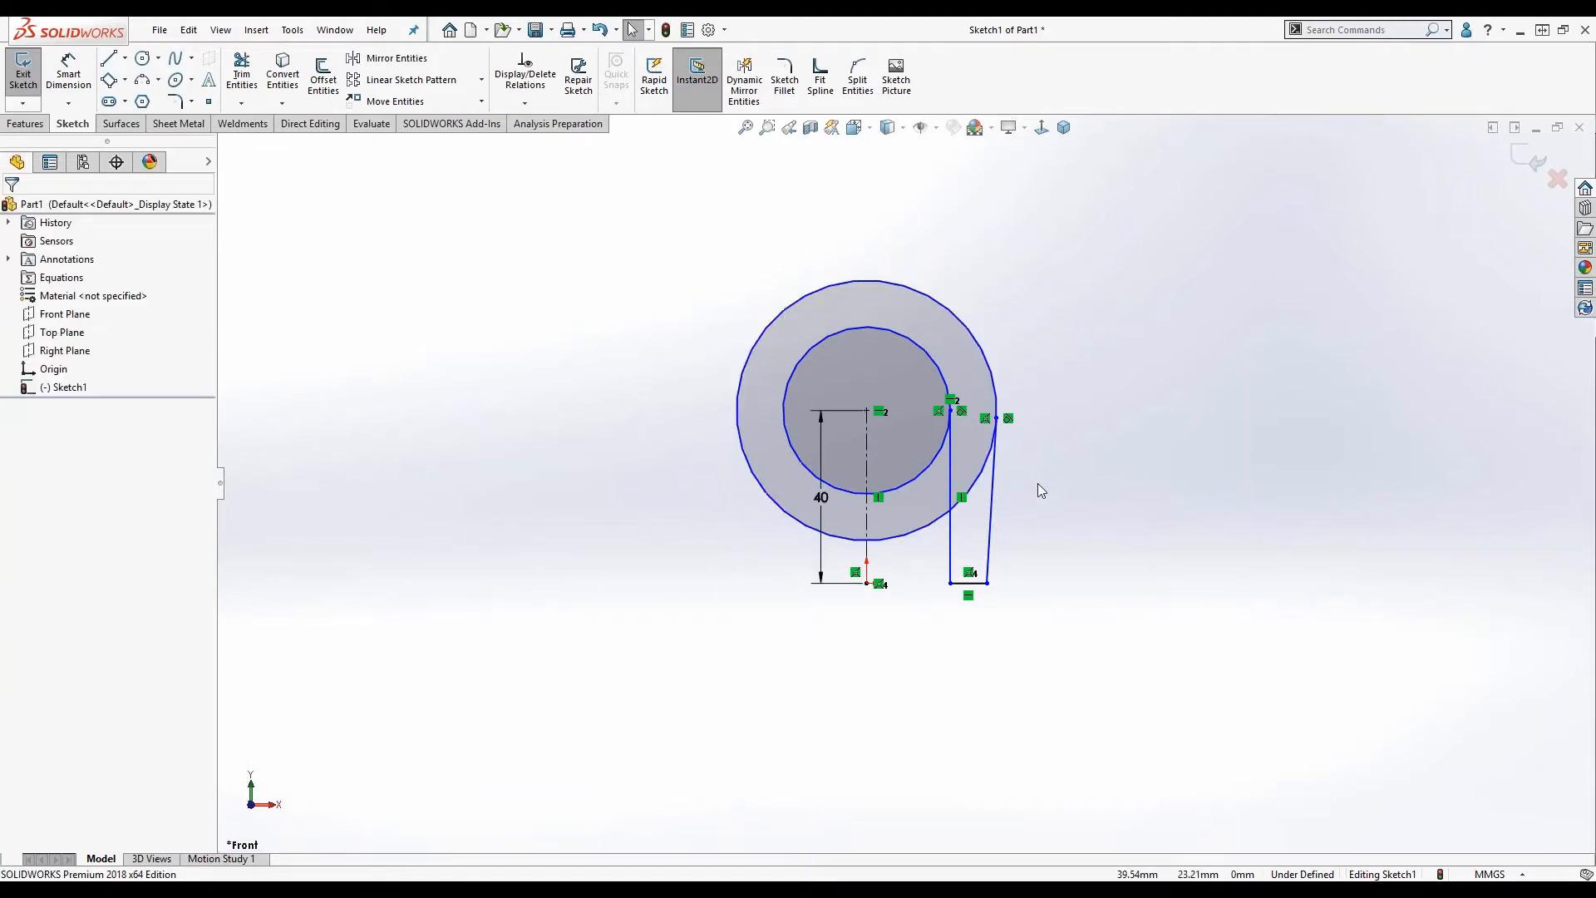
Dimension the inner circle's diameter to 22 mm and the outer circle's diameter to 48 mm.
click(940, 361)
click(1007, 264)
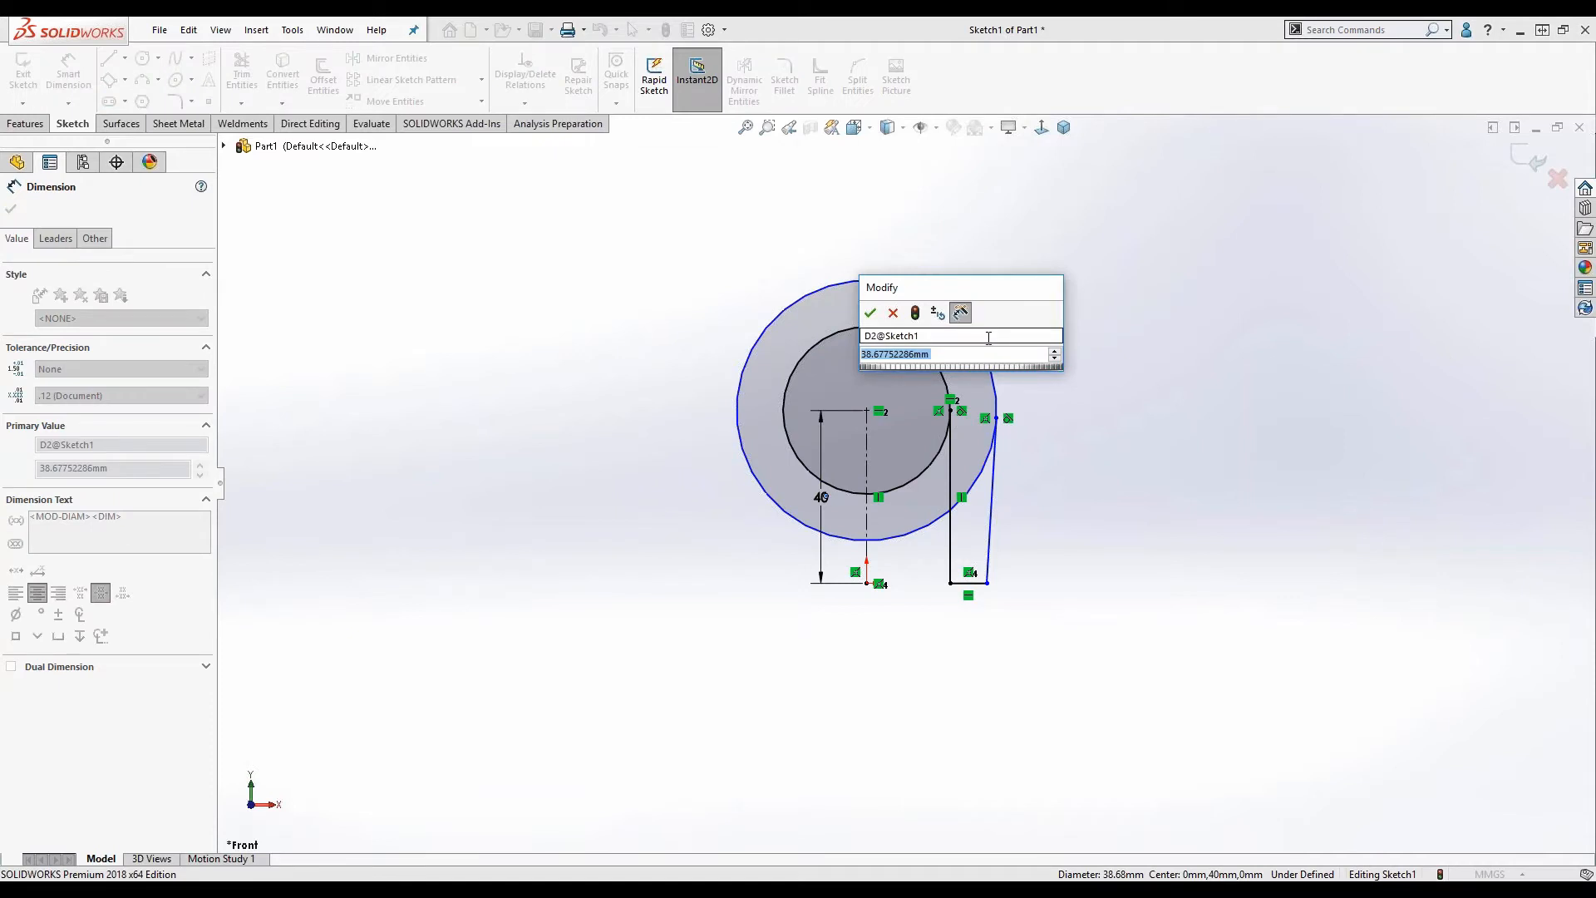
text(22)
key(Return)
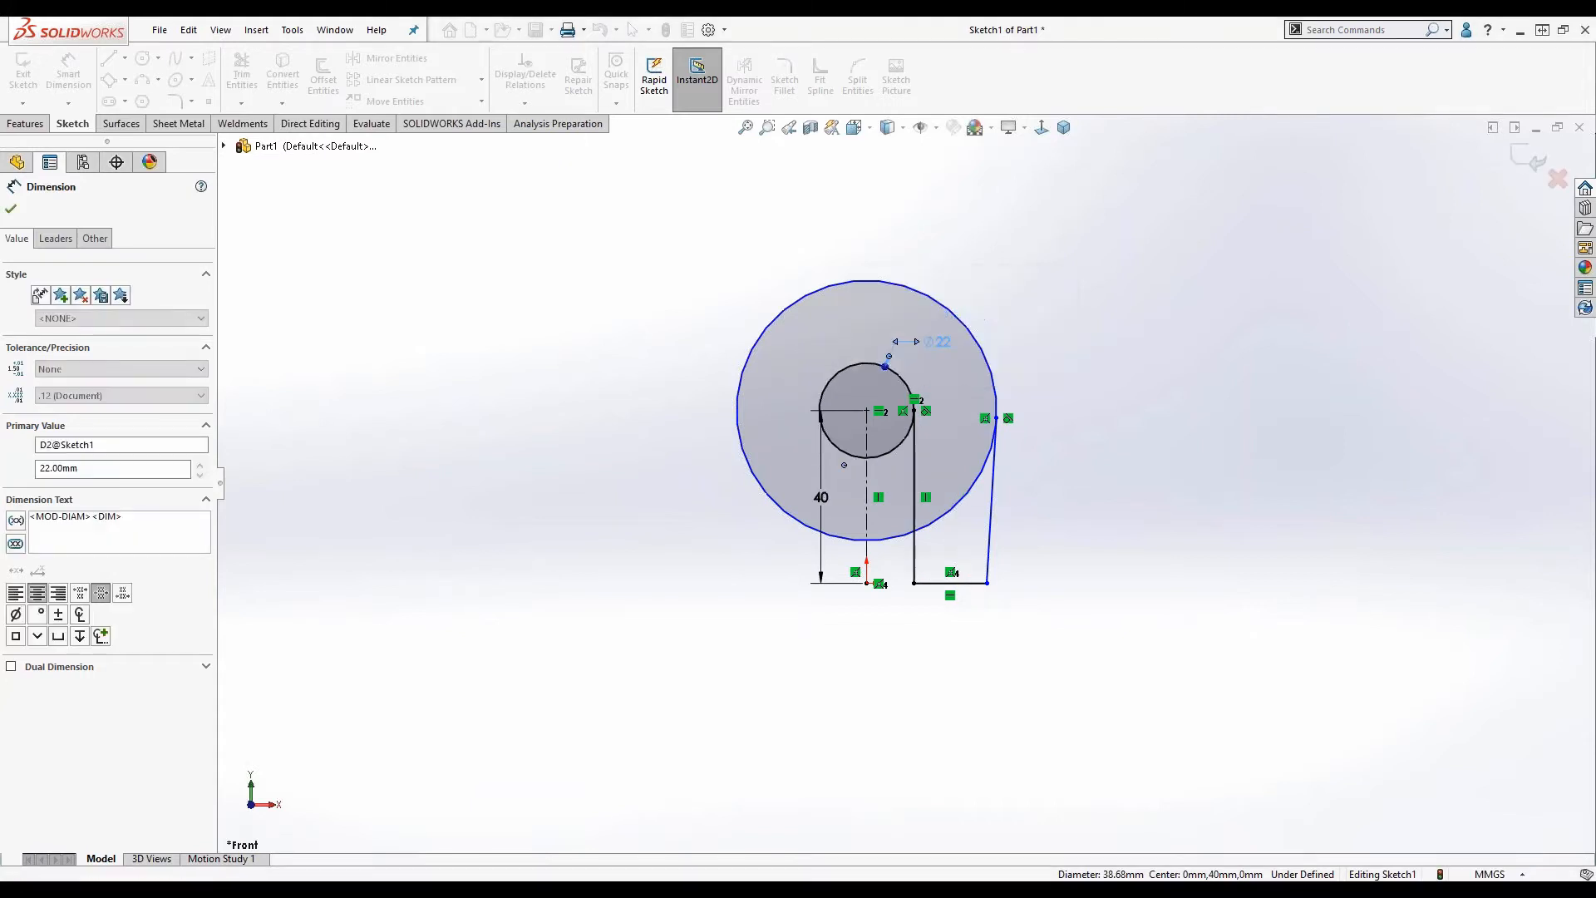
click(983, 337)
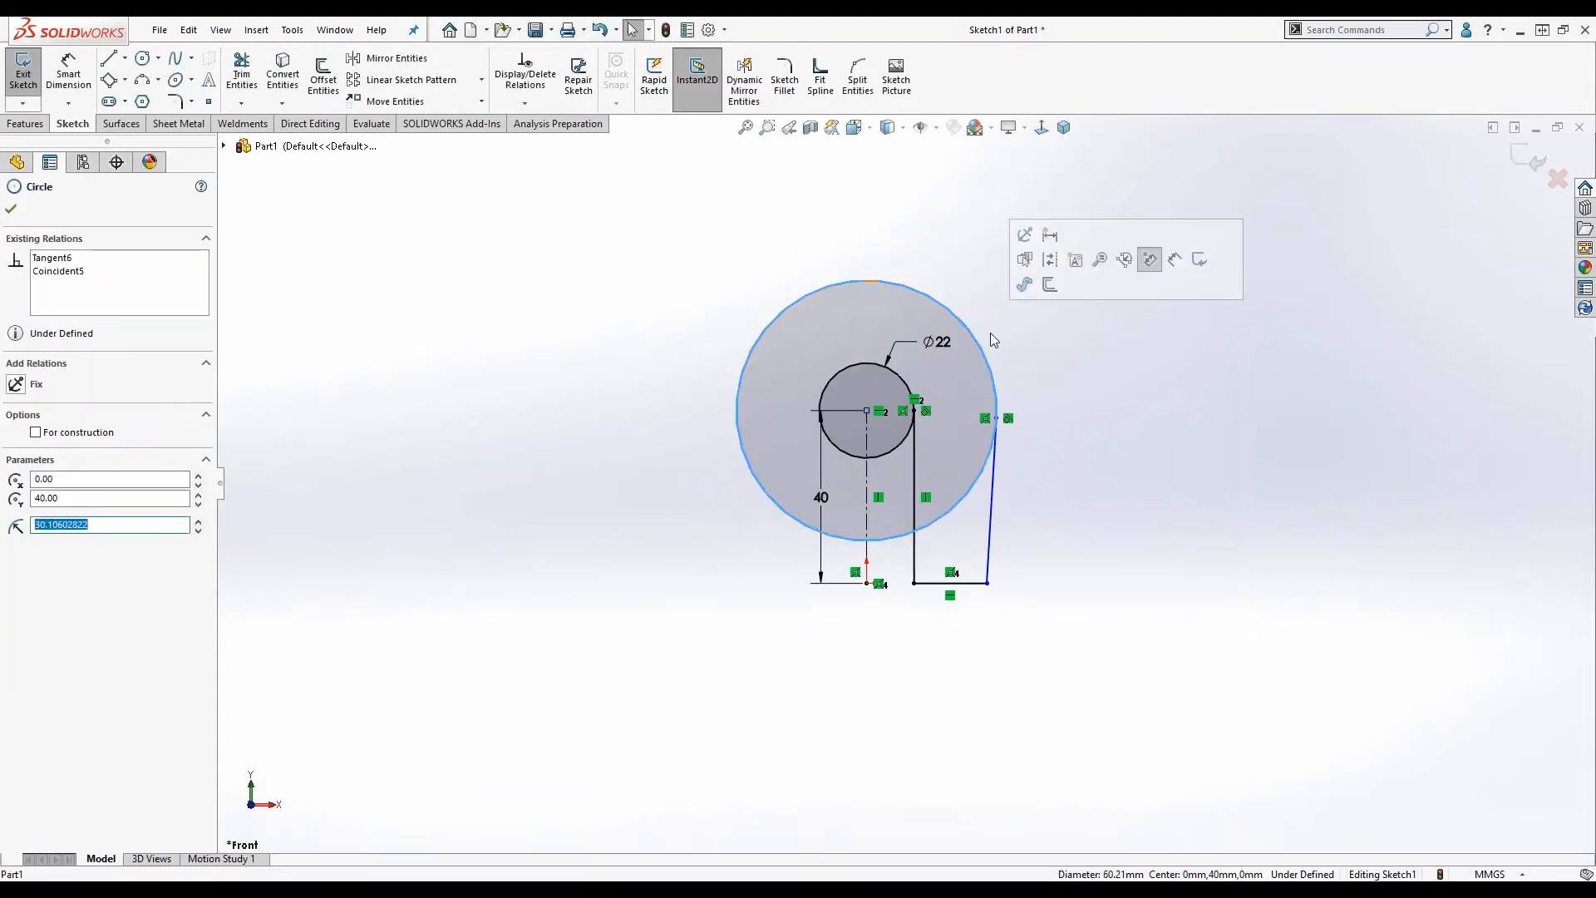
click(1054, 232)
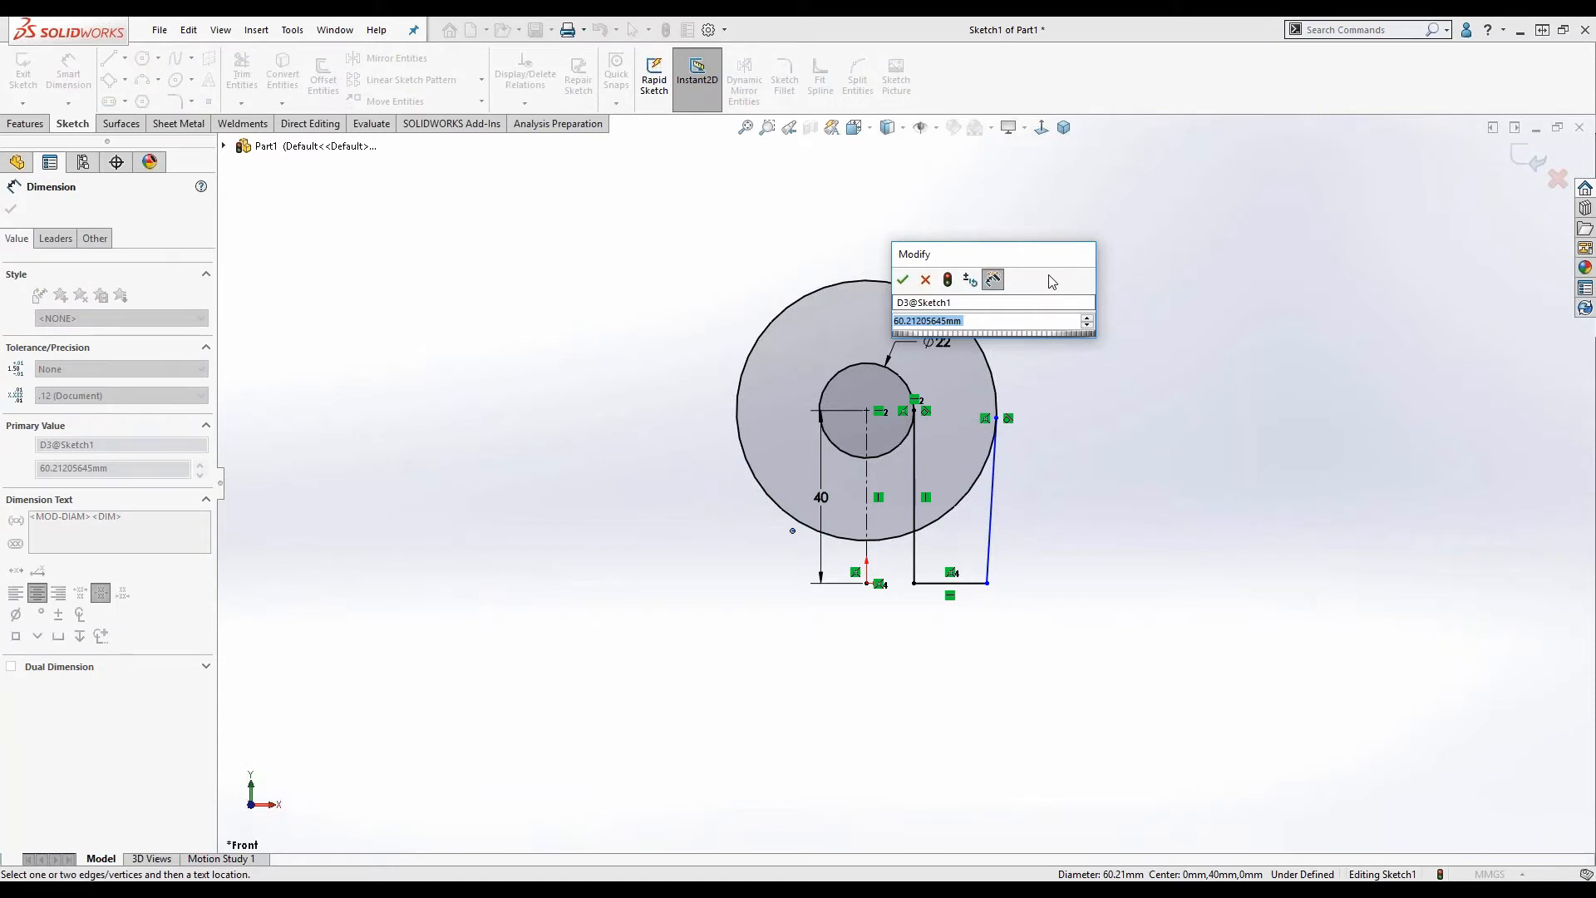
text(48)
key(Return)
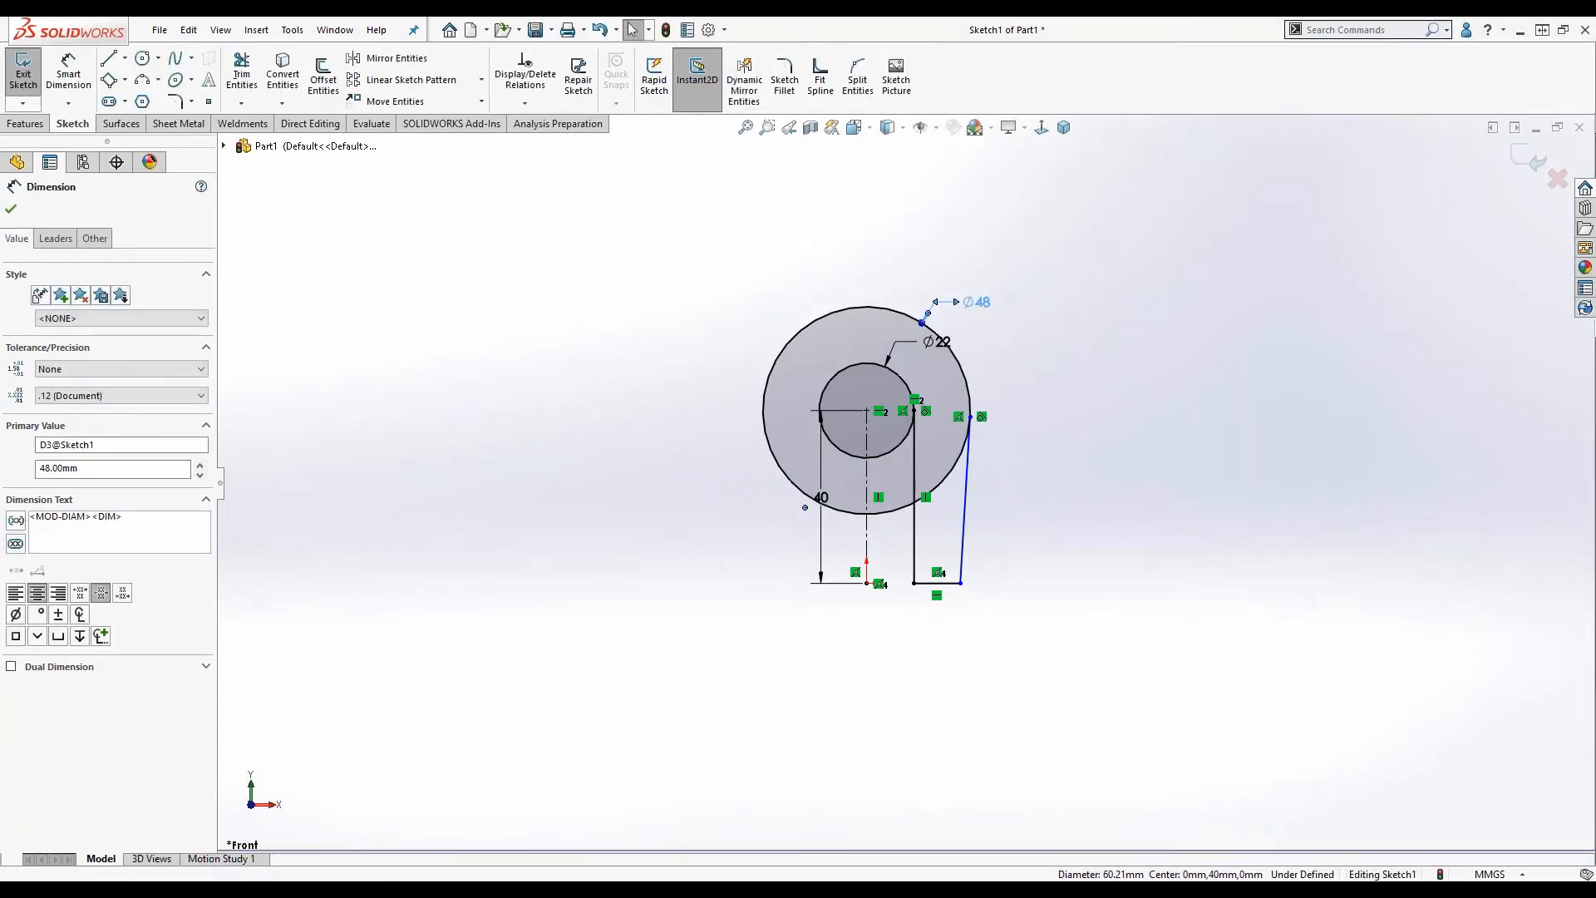
Set the angle between the vertical line and the slanted line tangent to the outer circle to 7 degrees.
click(914, 541)
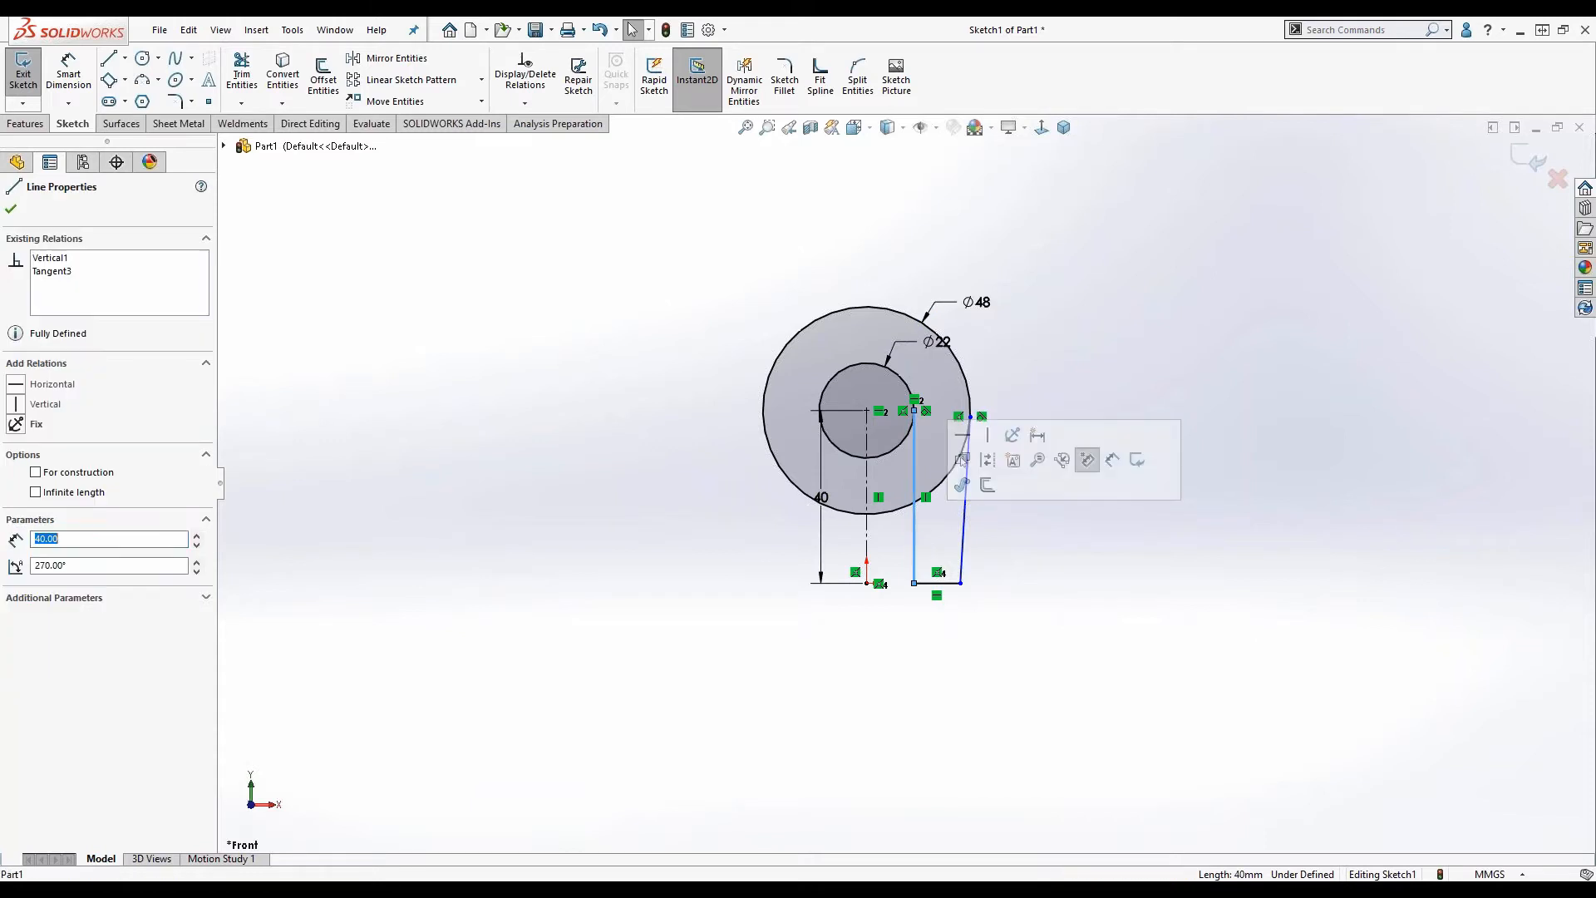
ctrl+click(964, 529)
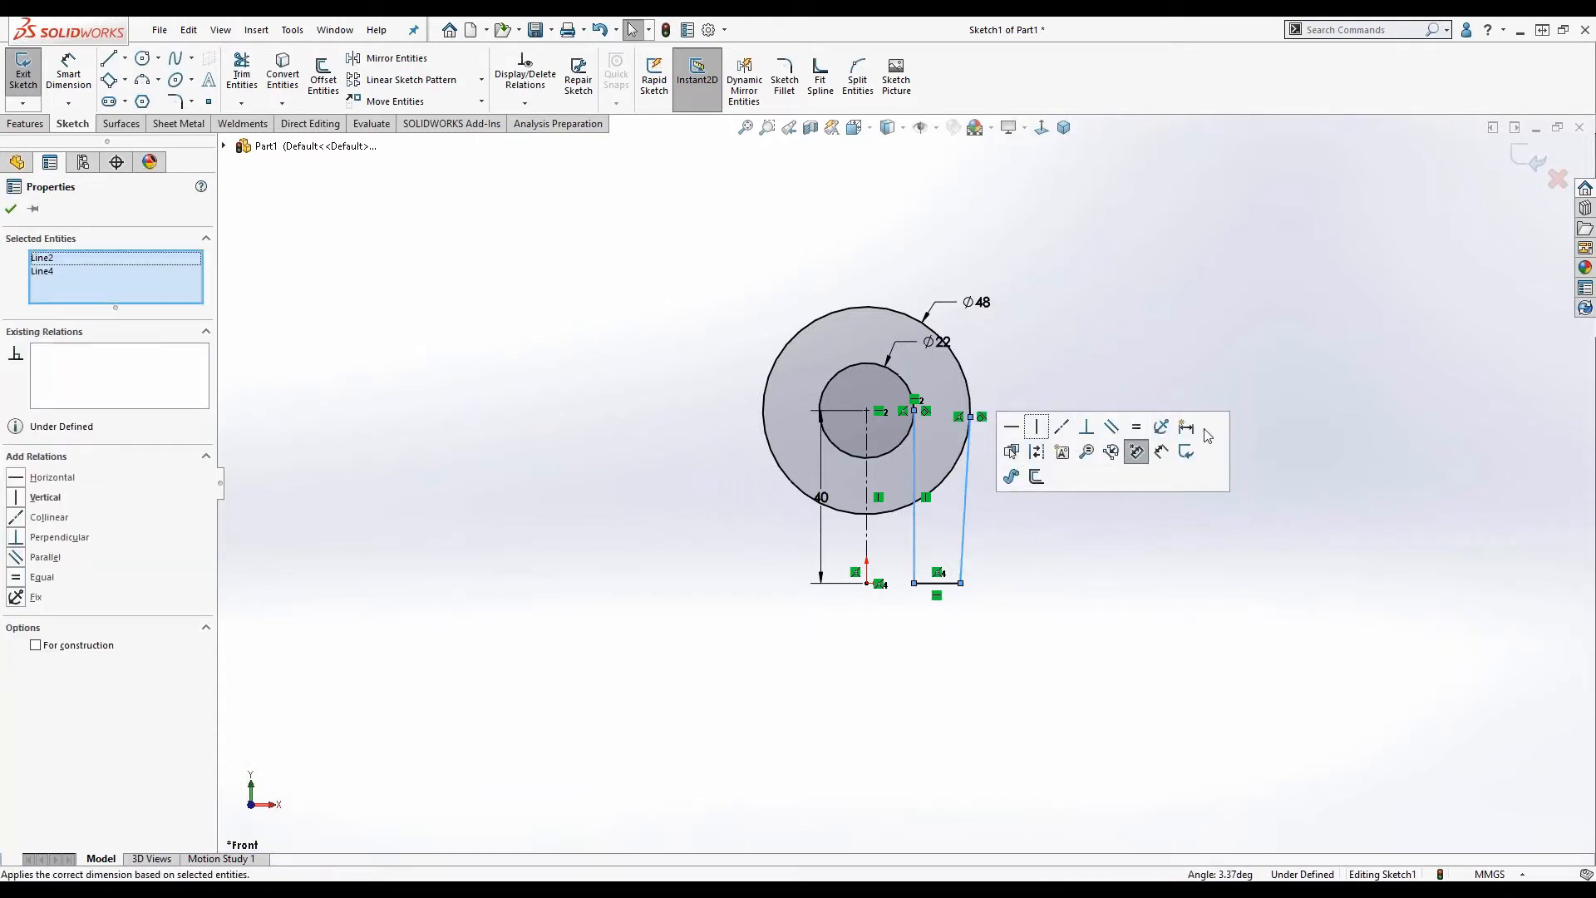
click(1186, 427)
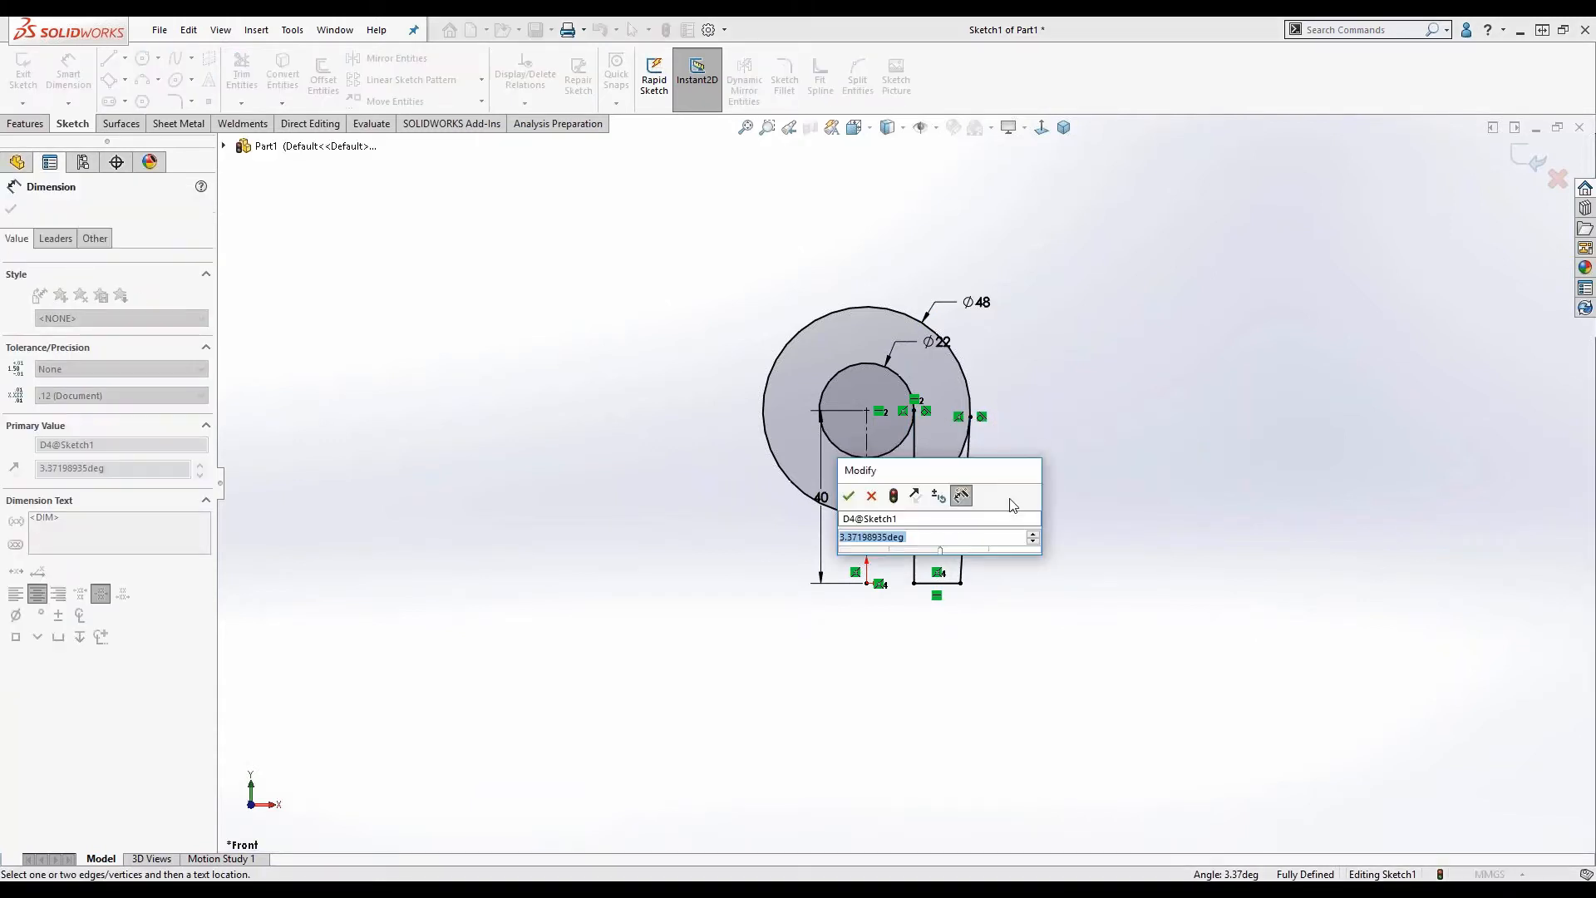
text(7)
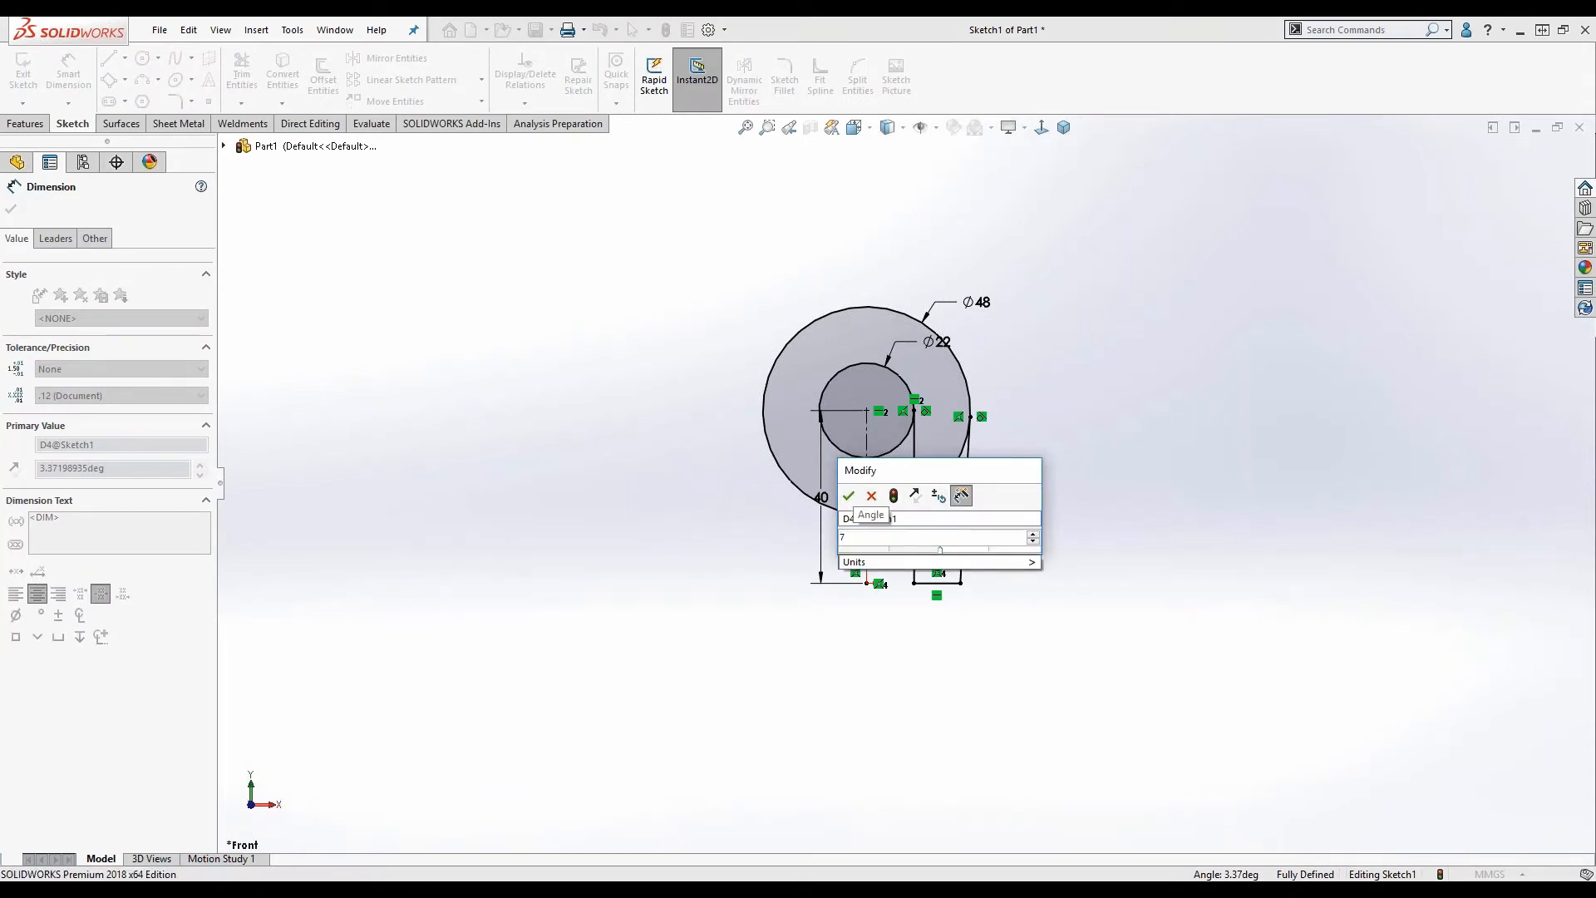
key(Return)
click(1021, 507)
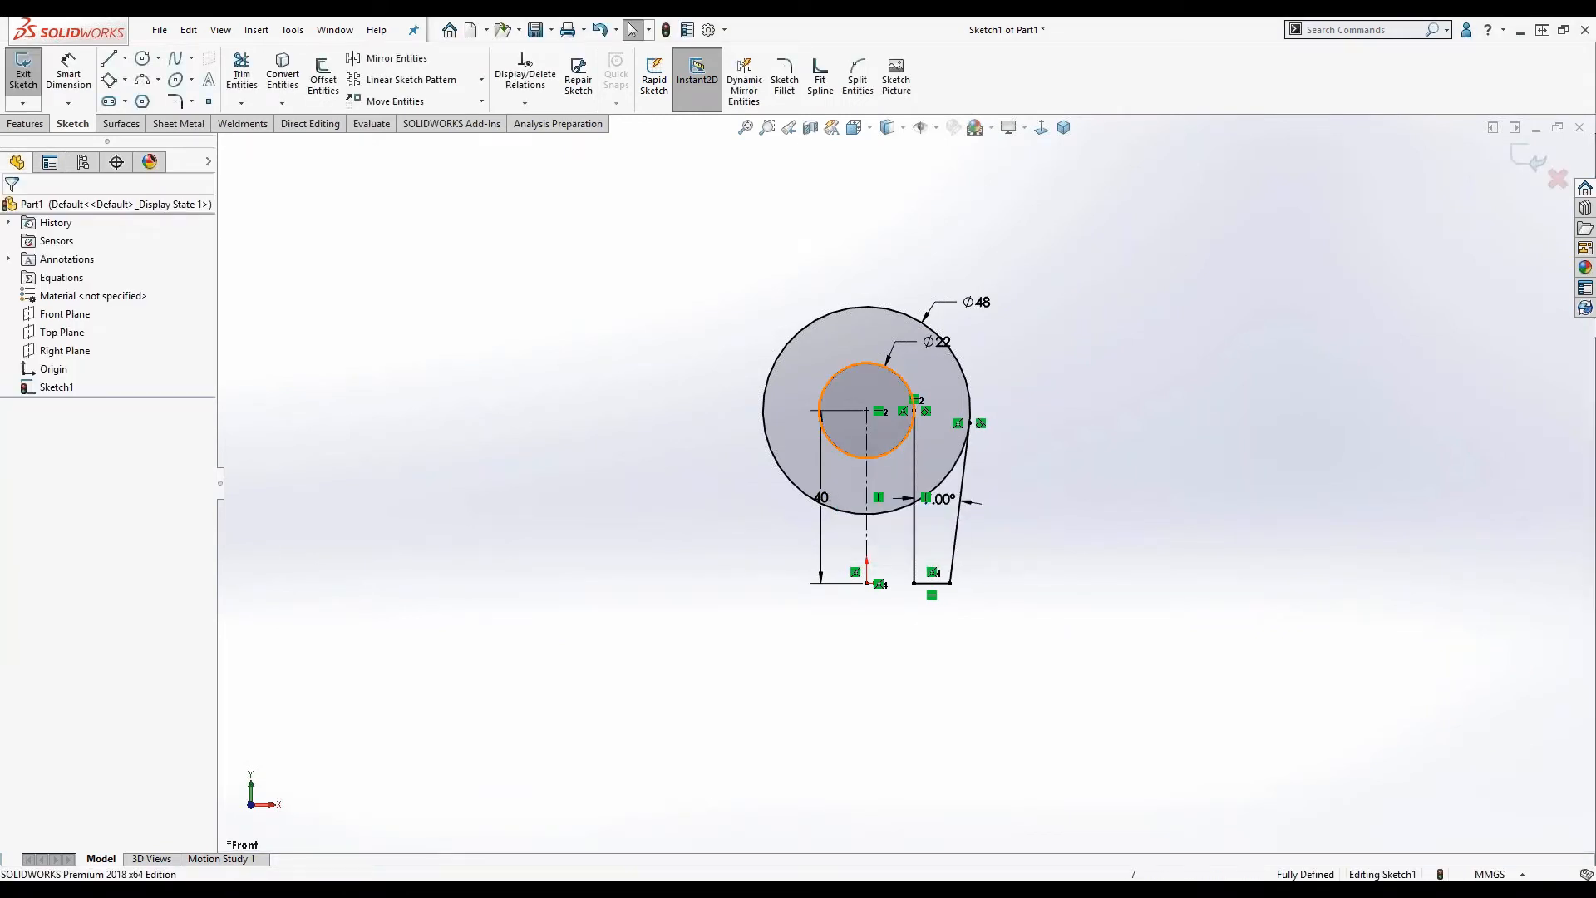
Look over the sketch shortcut bar and its customization settings, leaving everything unchanged.
scroll(877, 458, down, 3)
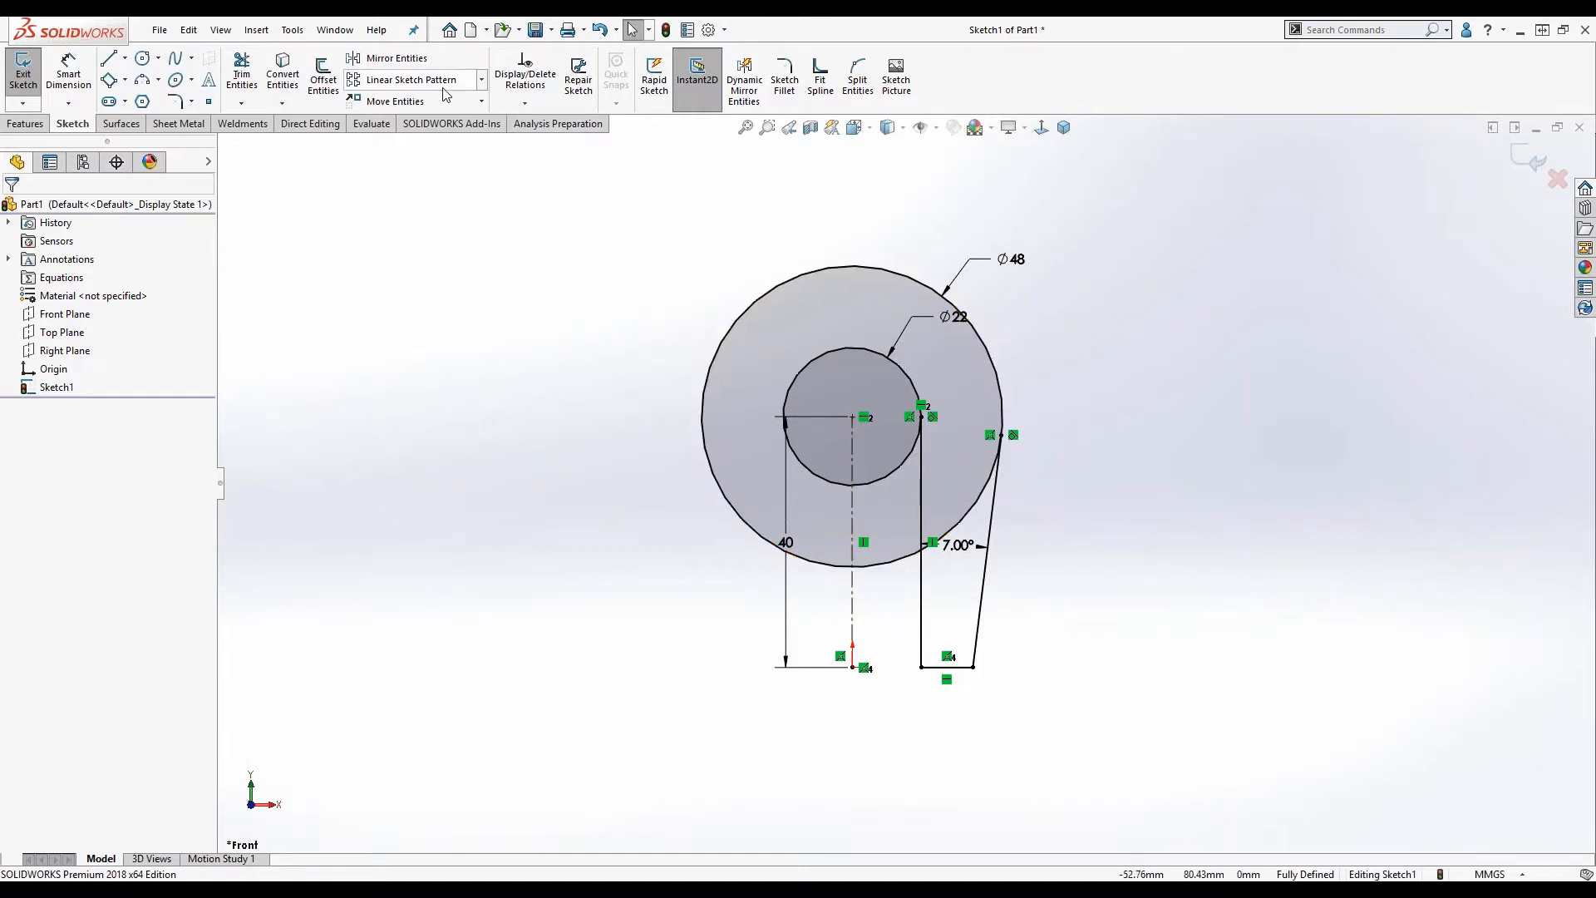
key(s)
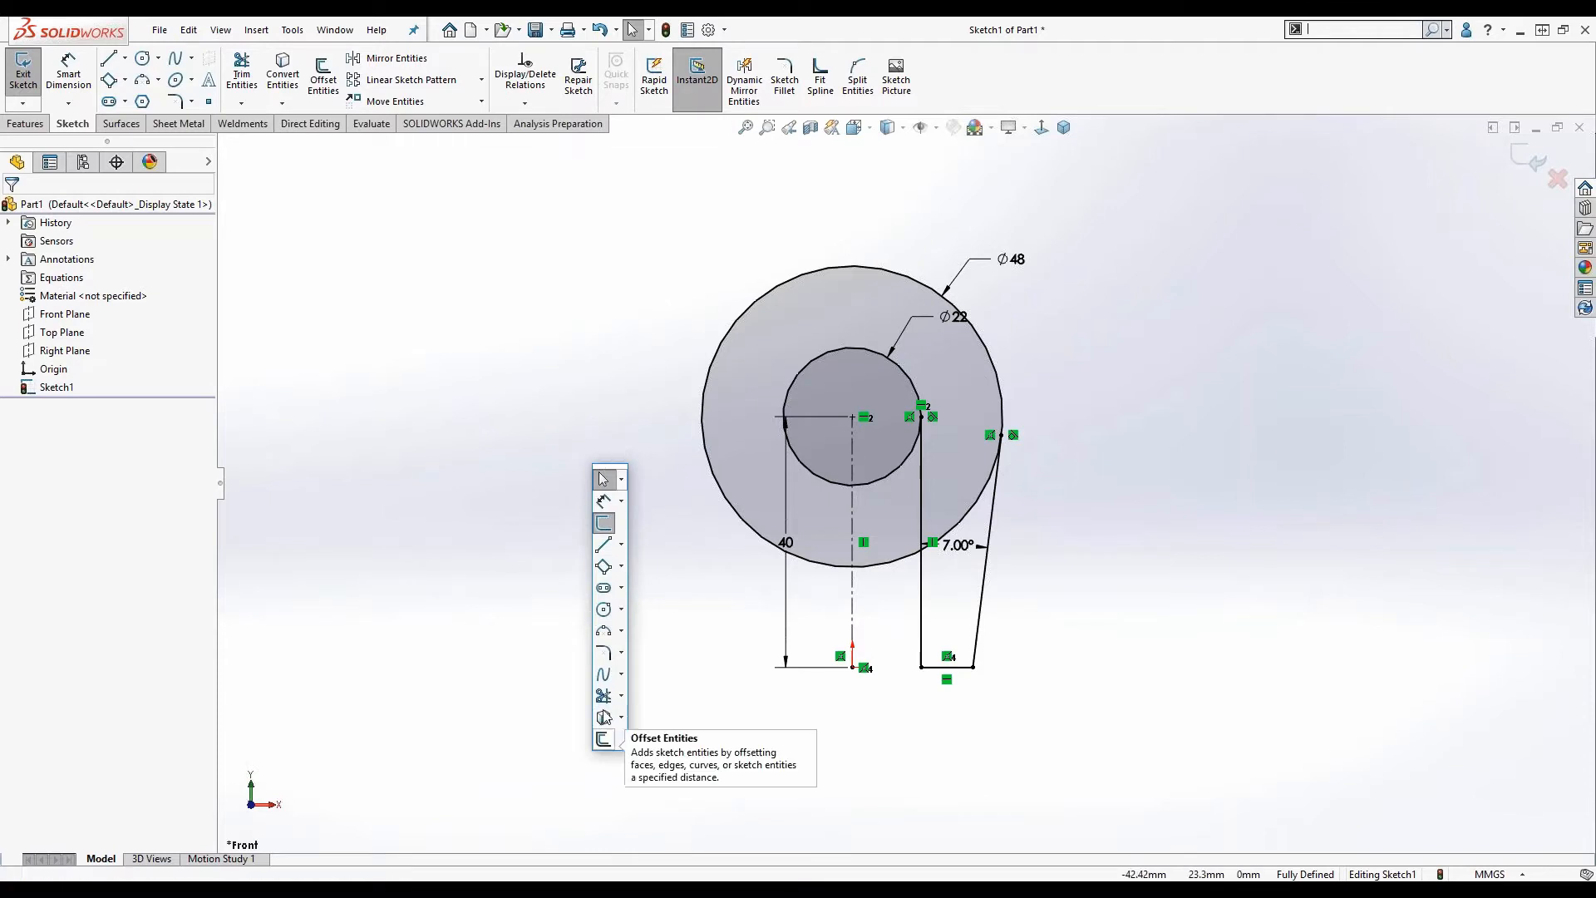
click(666, 575)
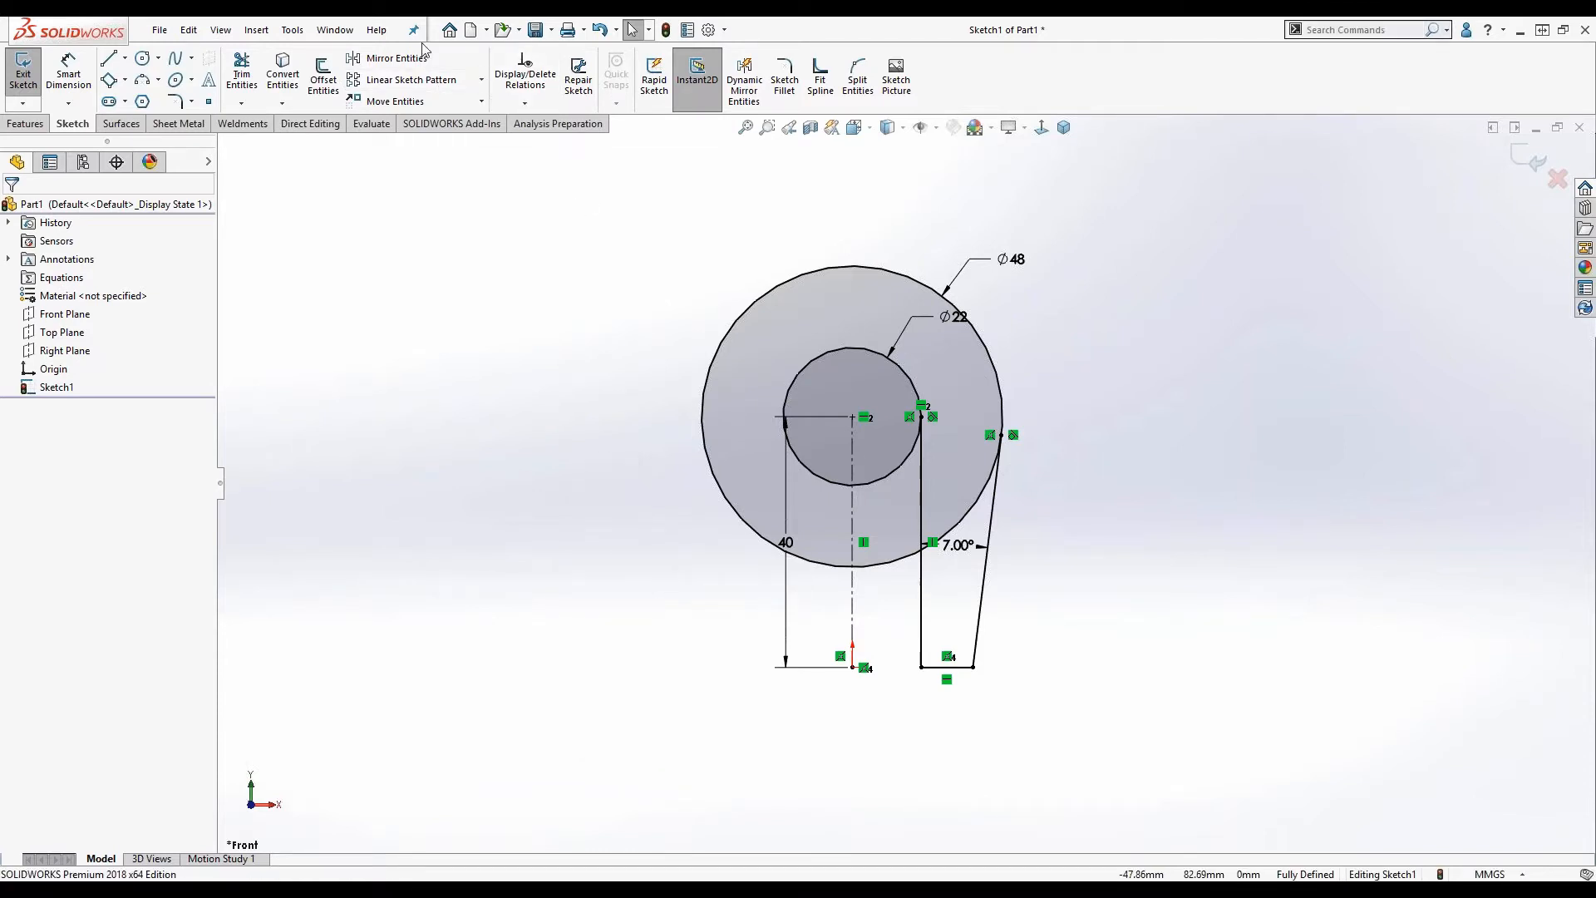
right_click(1164, 84)
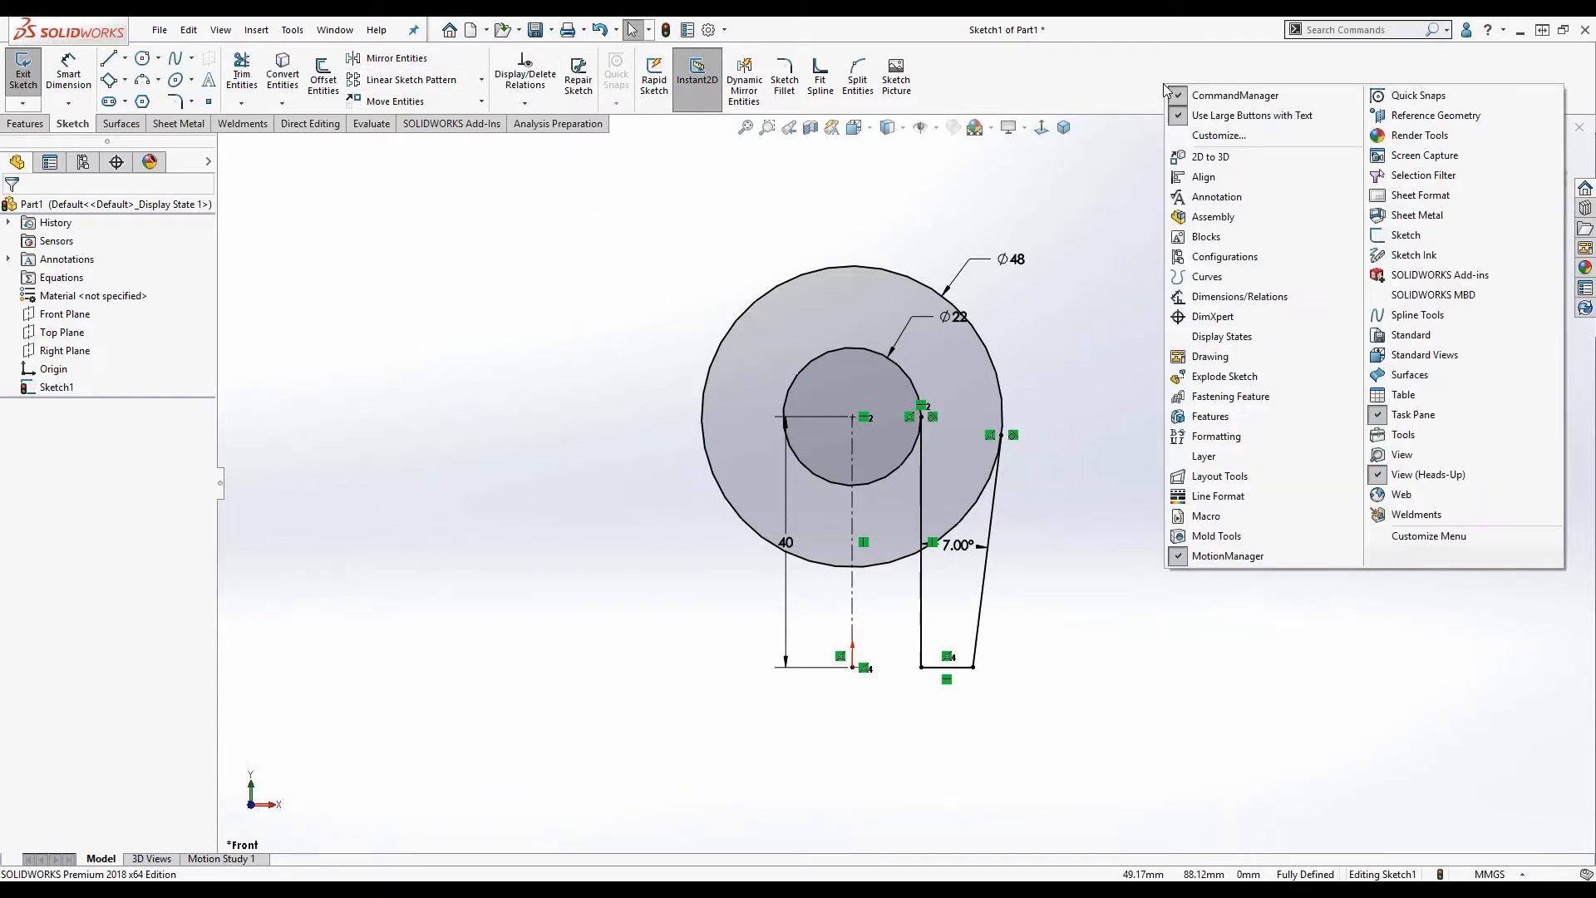
click(1209, 137)
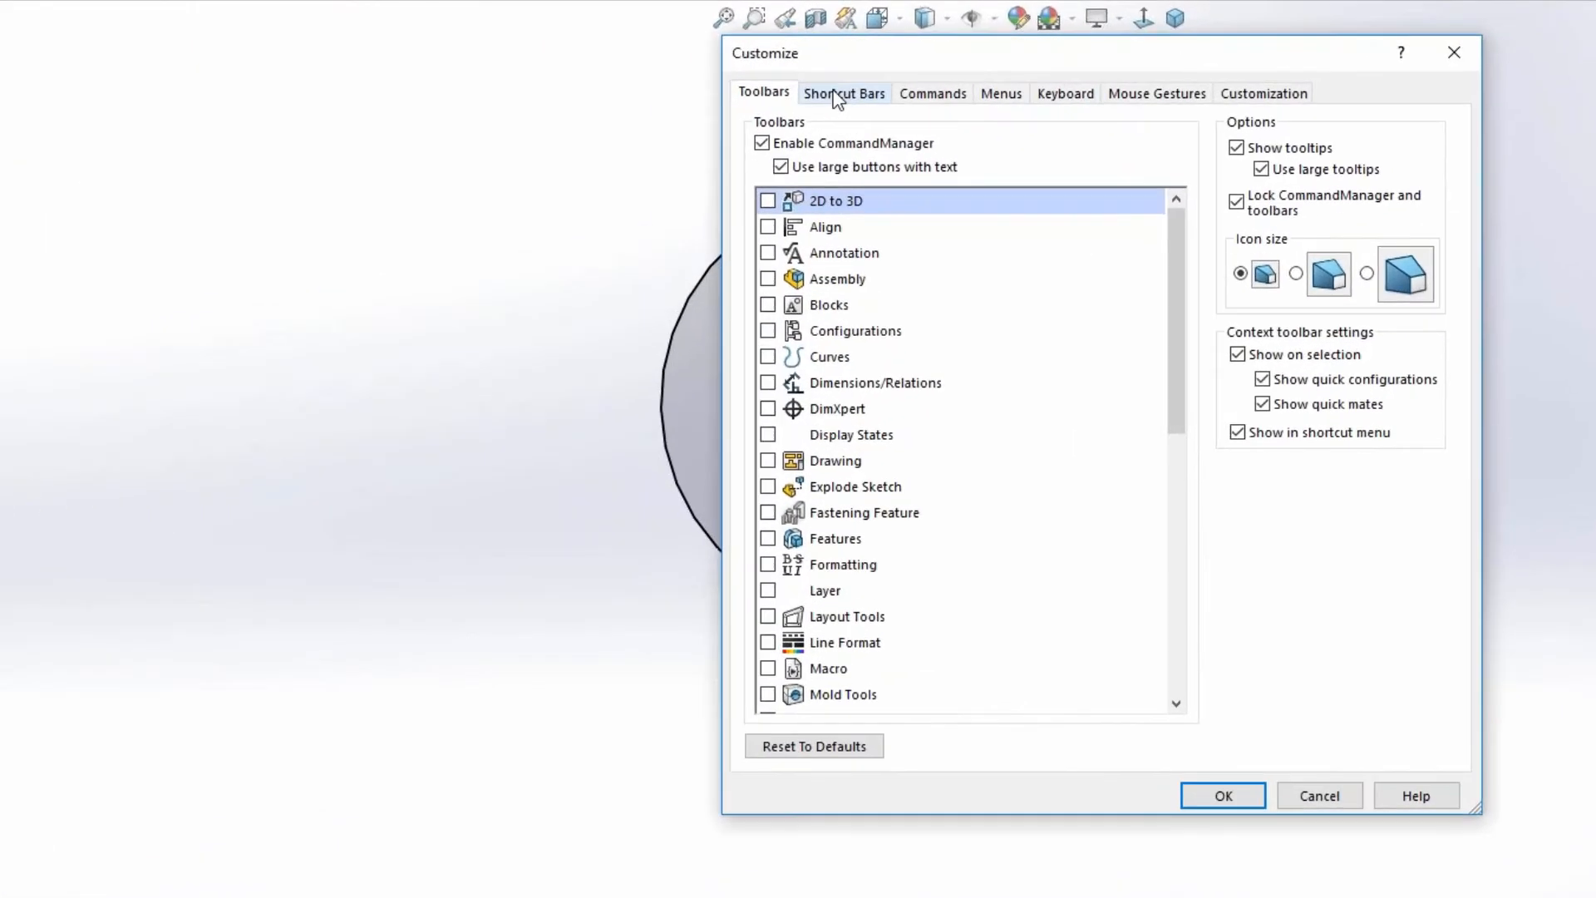
click(841, 94)
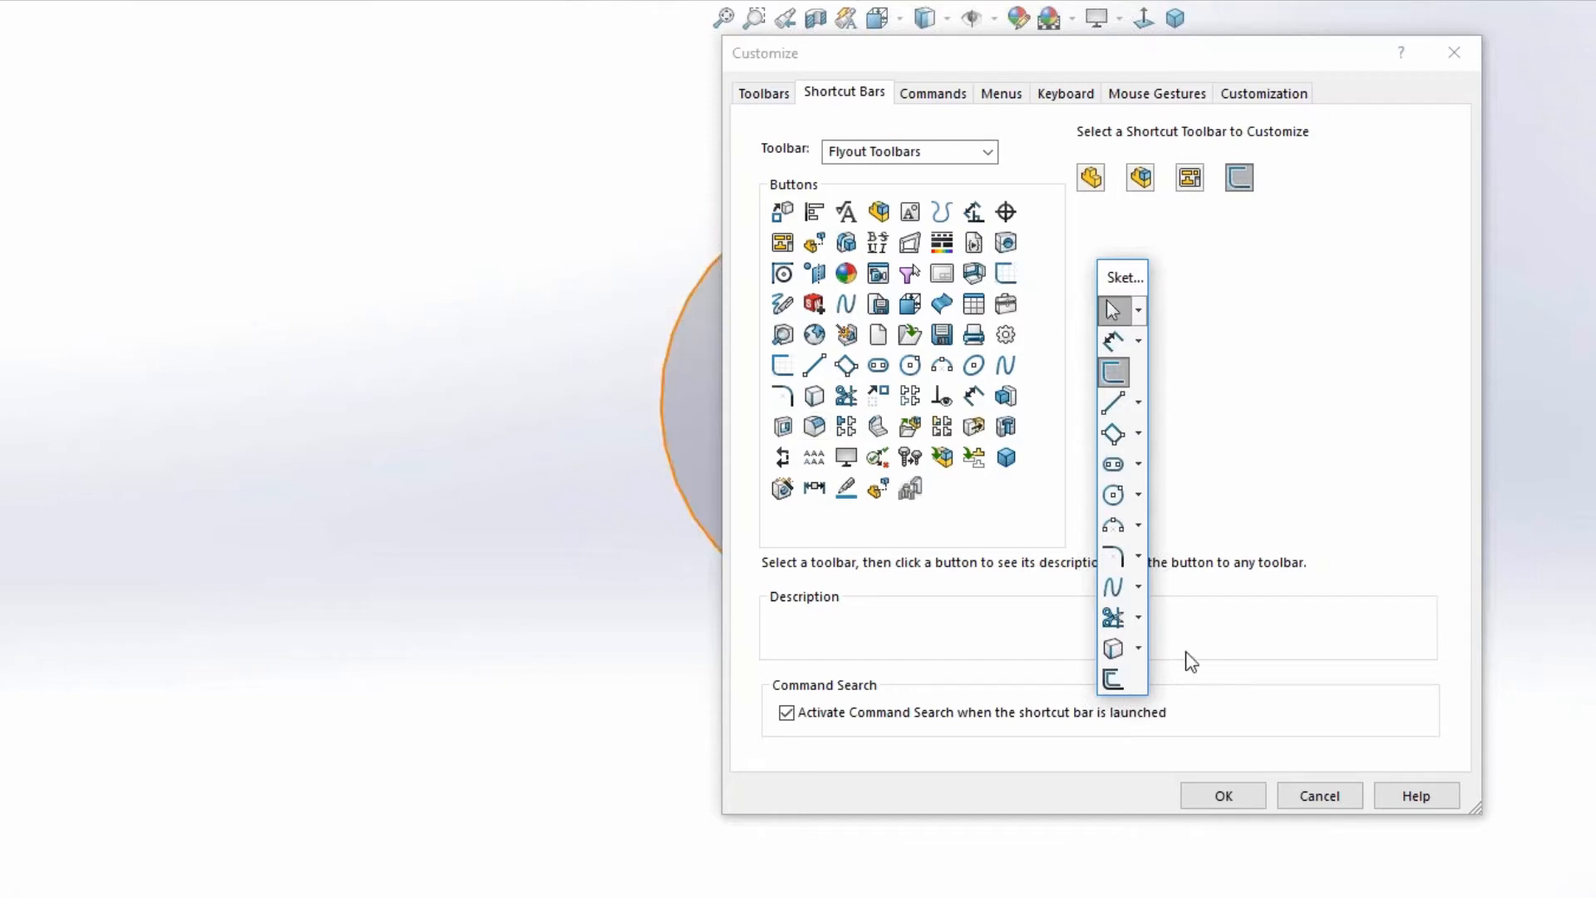
click(1313, 794)
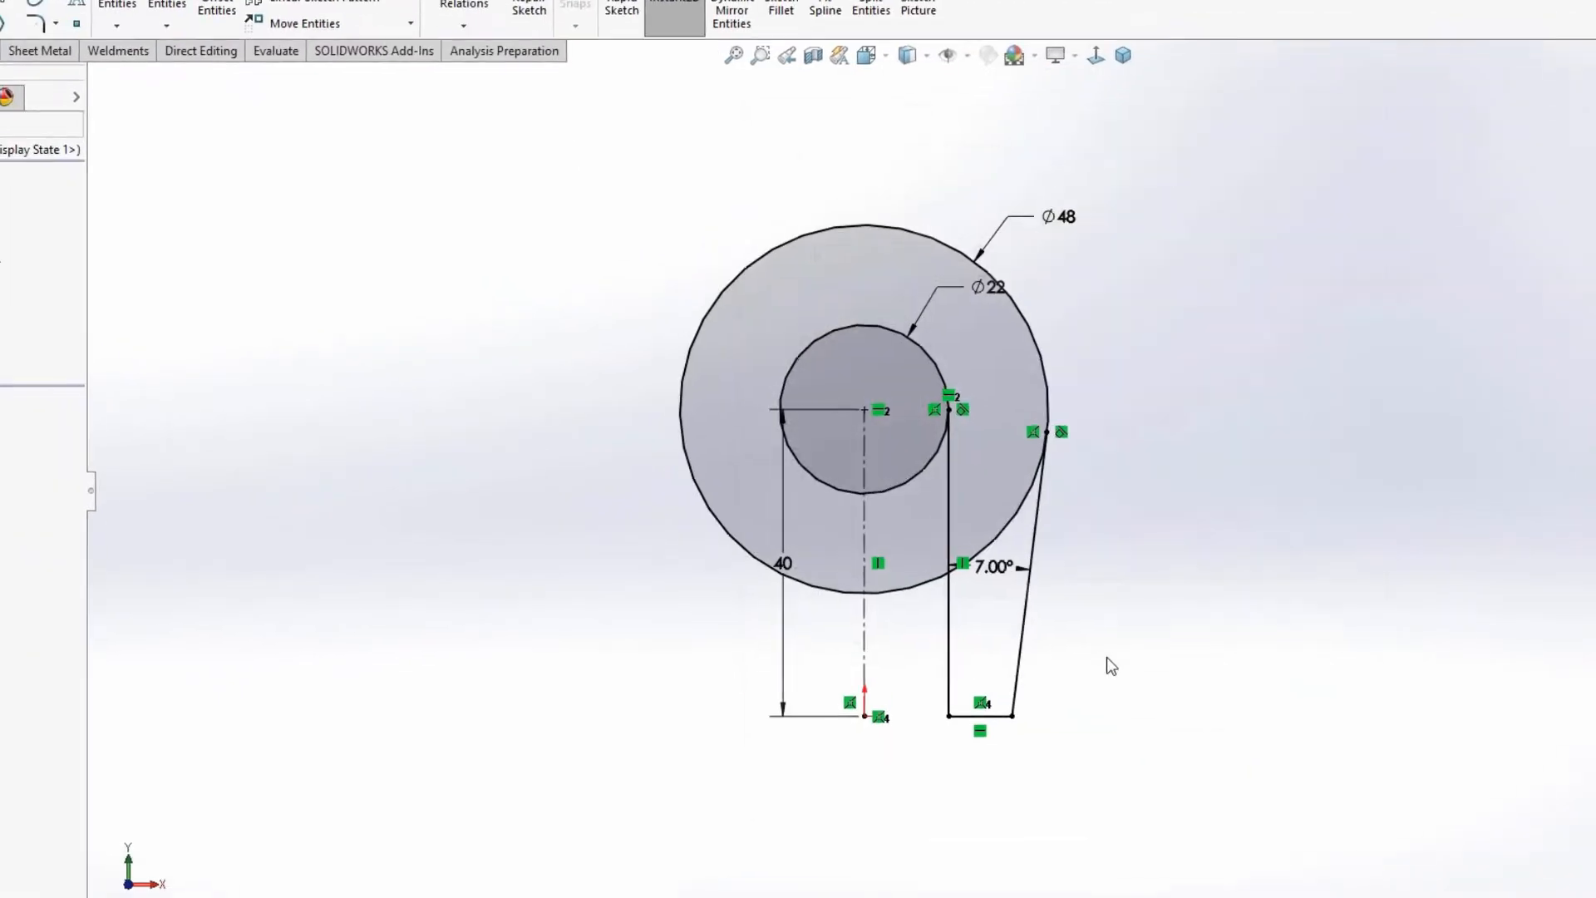
Mirror the three side lines and both circles about the vertical centerline, keeping the originals, and exit the sketch.
click(390, 53)
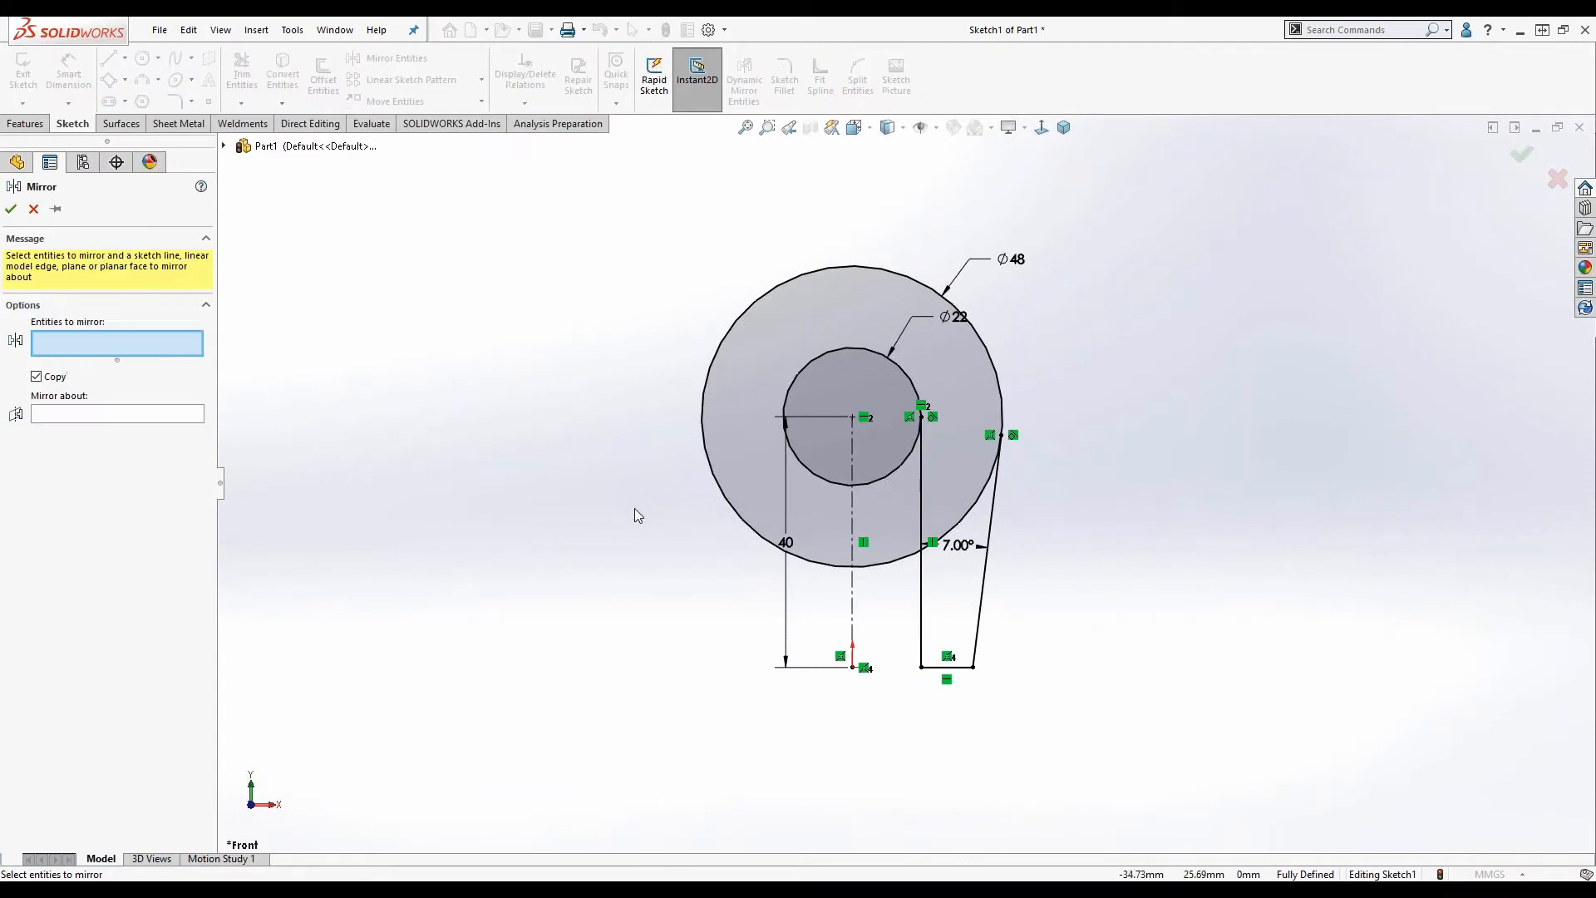
mouse_move(1027, 691)
mouse_down()
mouse_move(910, 536)
mouse_move(880, 324)
mouse_up()
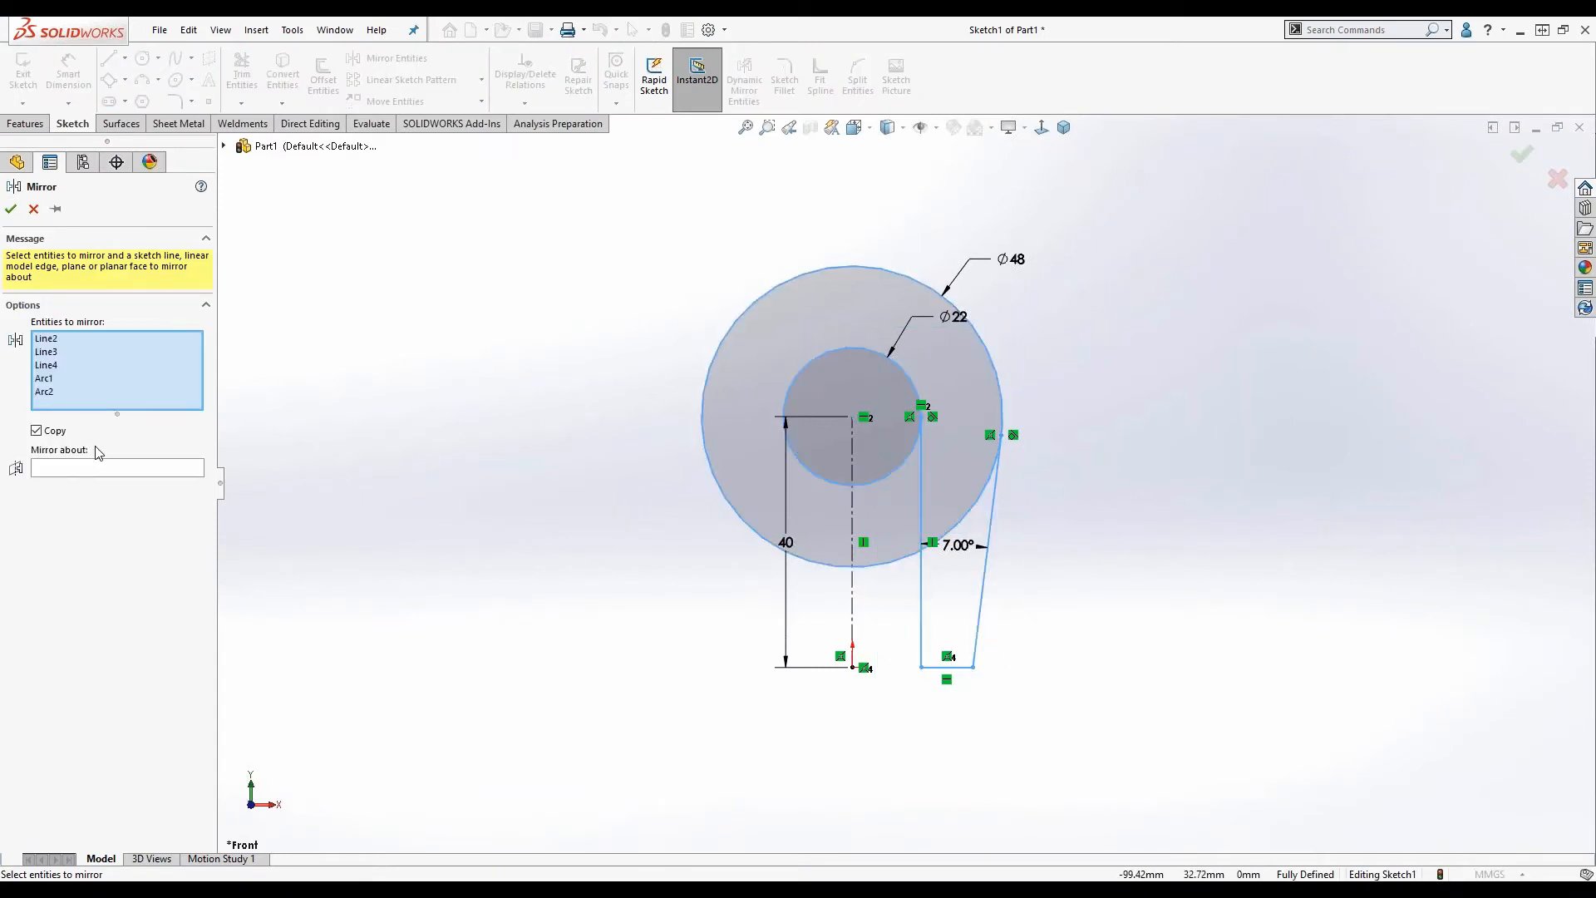
click(133, 471)
click(853, 589)
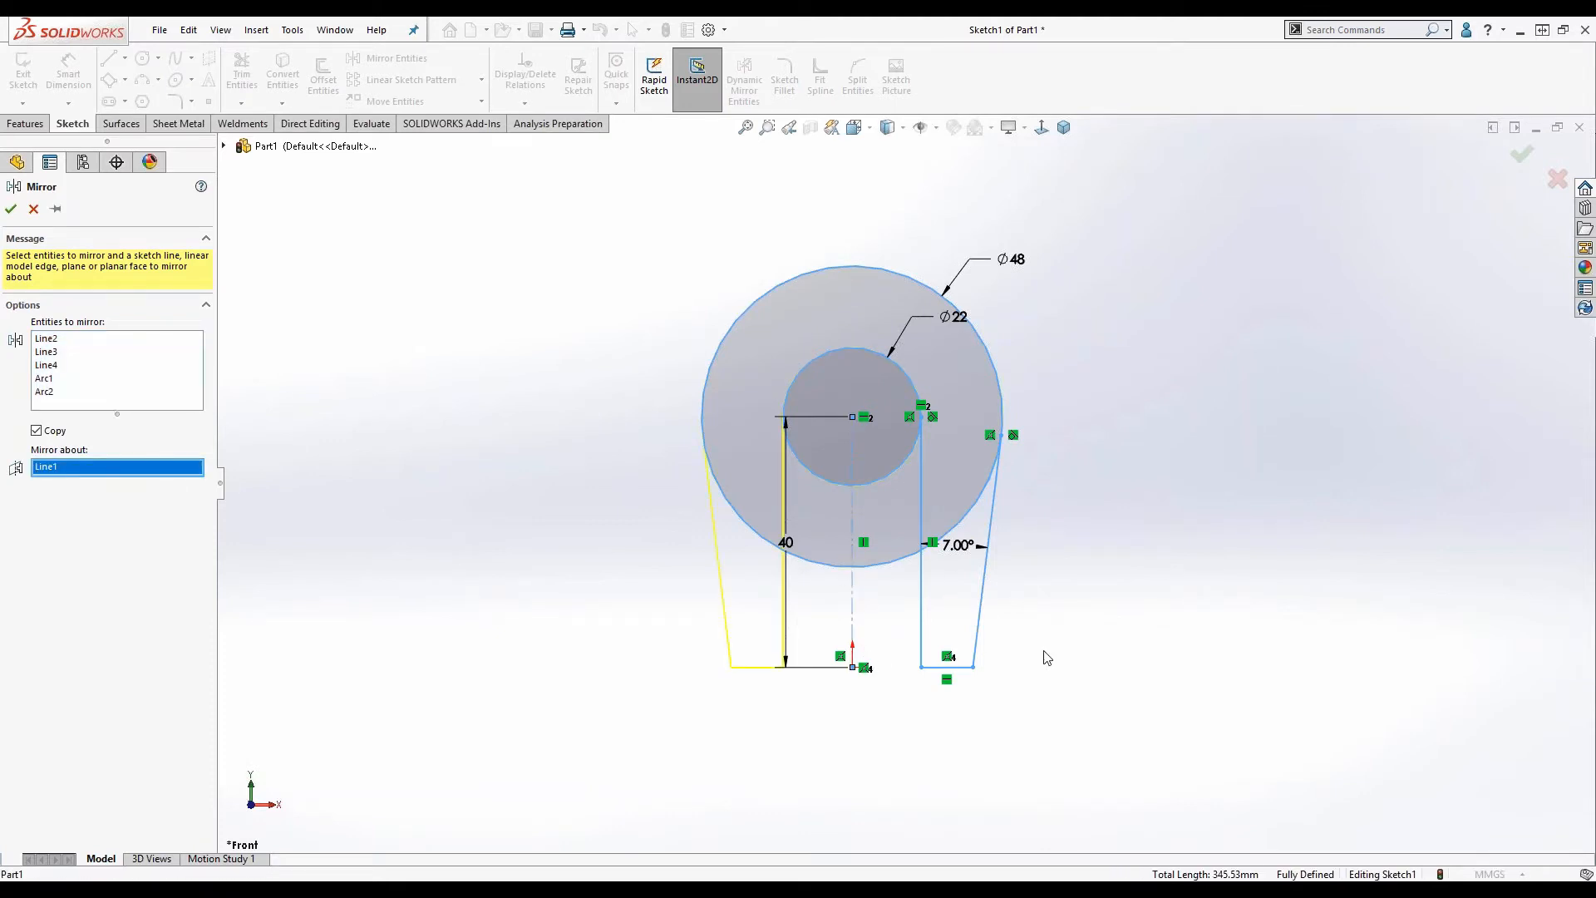
right_click(1015, 612)
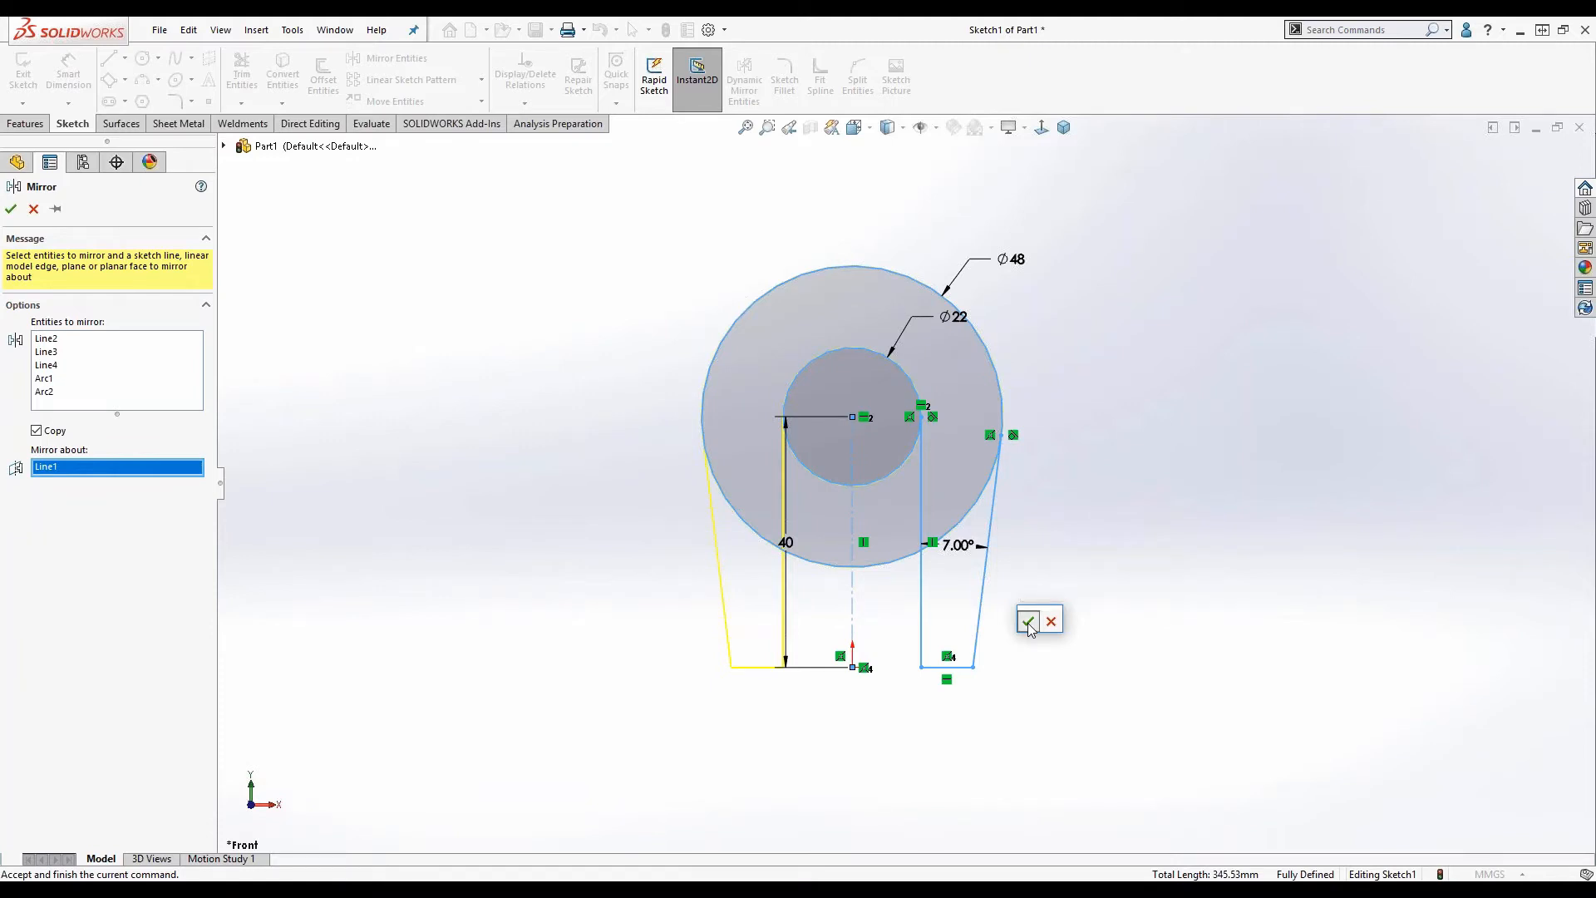
click(1028, 623)
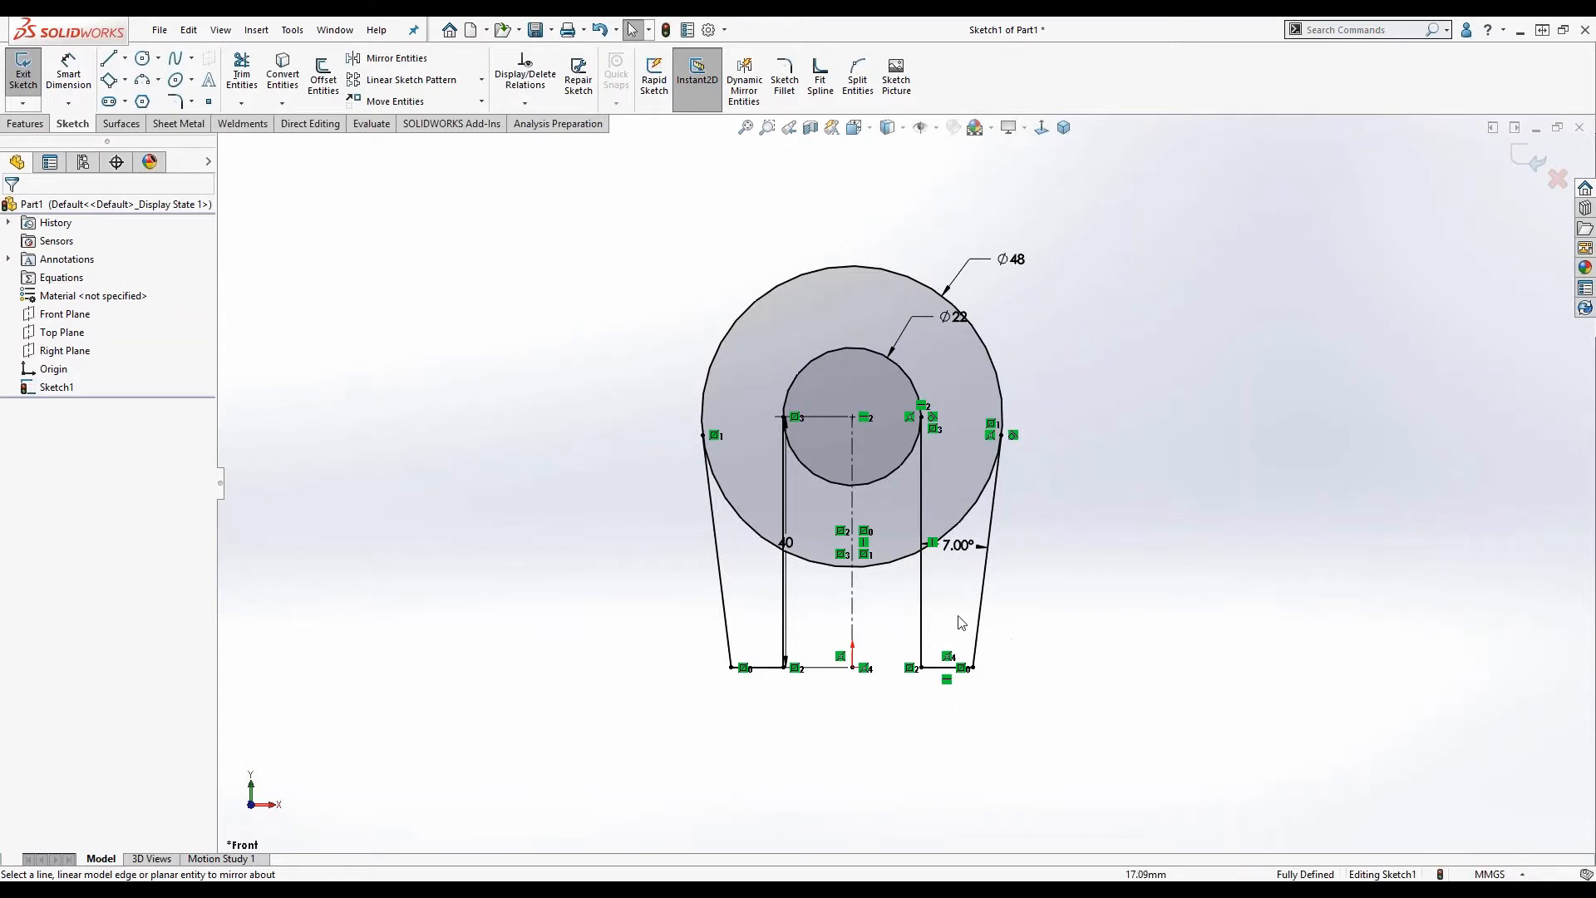
key(d)
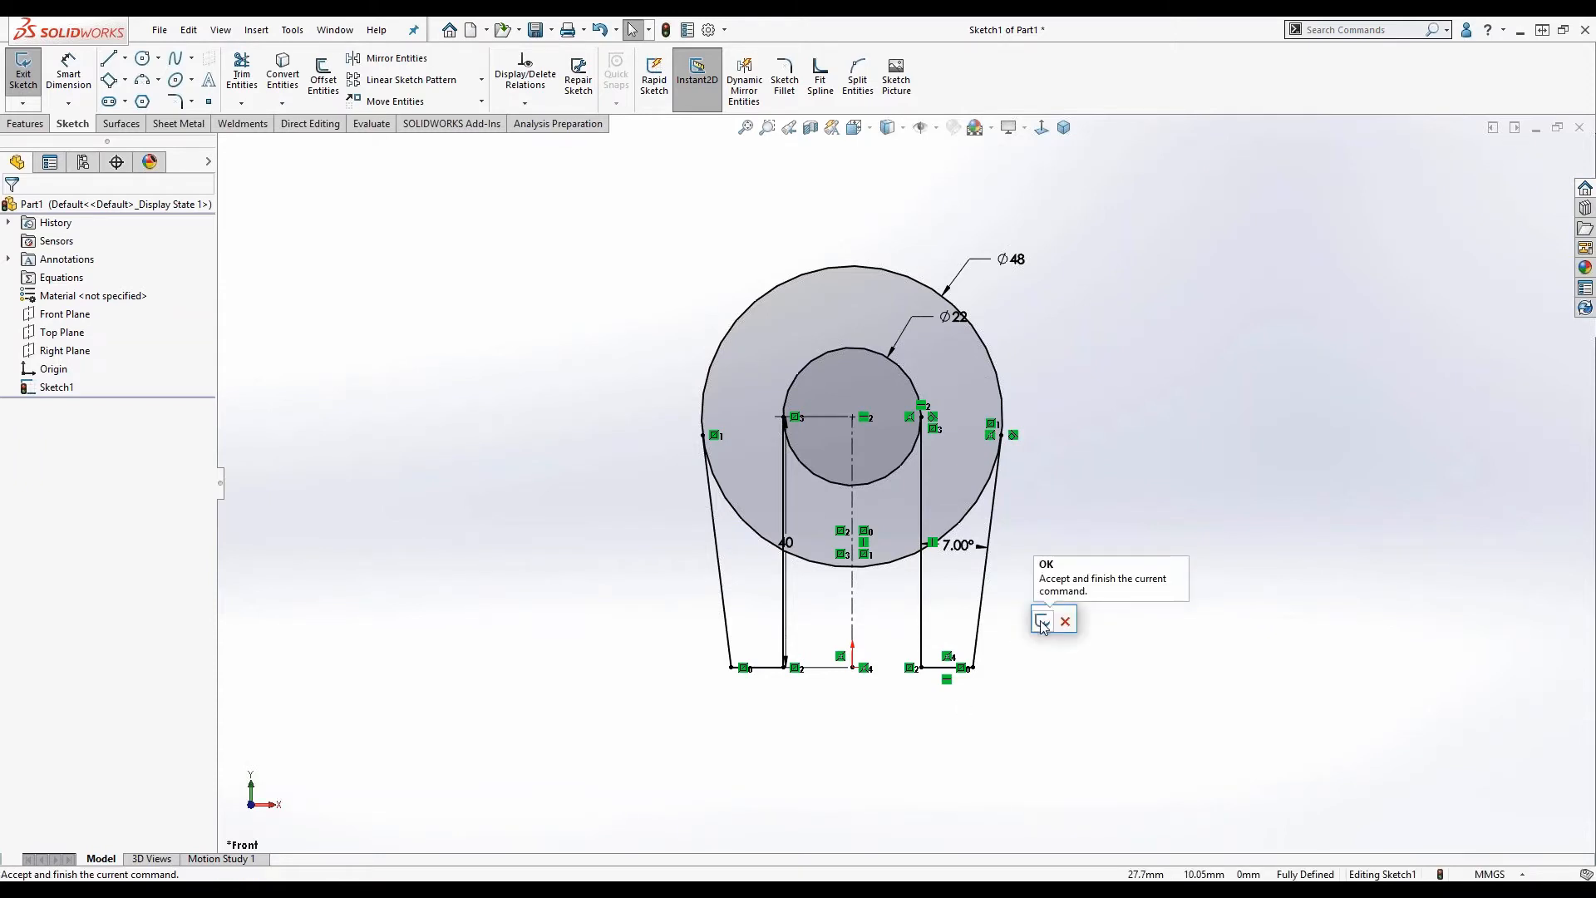
click(1042, 622)
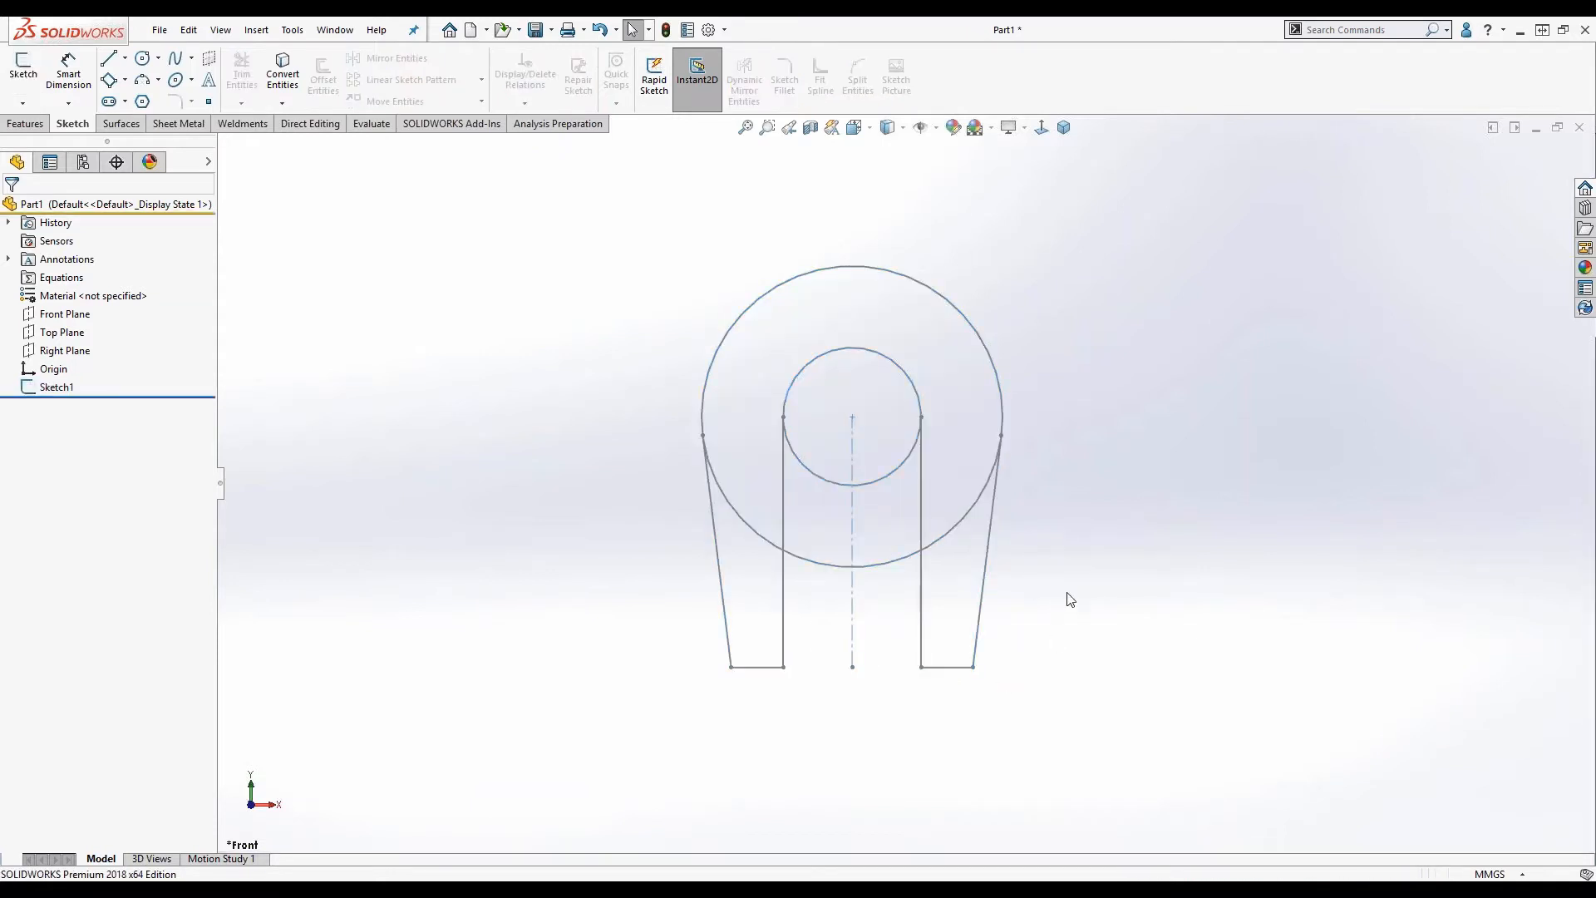
Use the Contour Select Tool to pick the arch region between the circles and both leg regions of the sketch.
middle_drag(1039, 623, 998, 630)
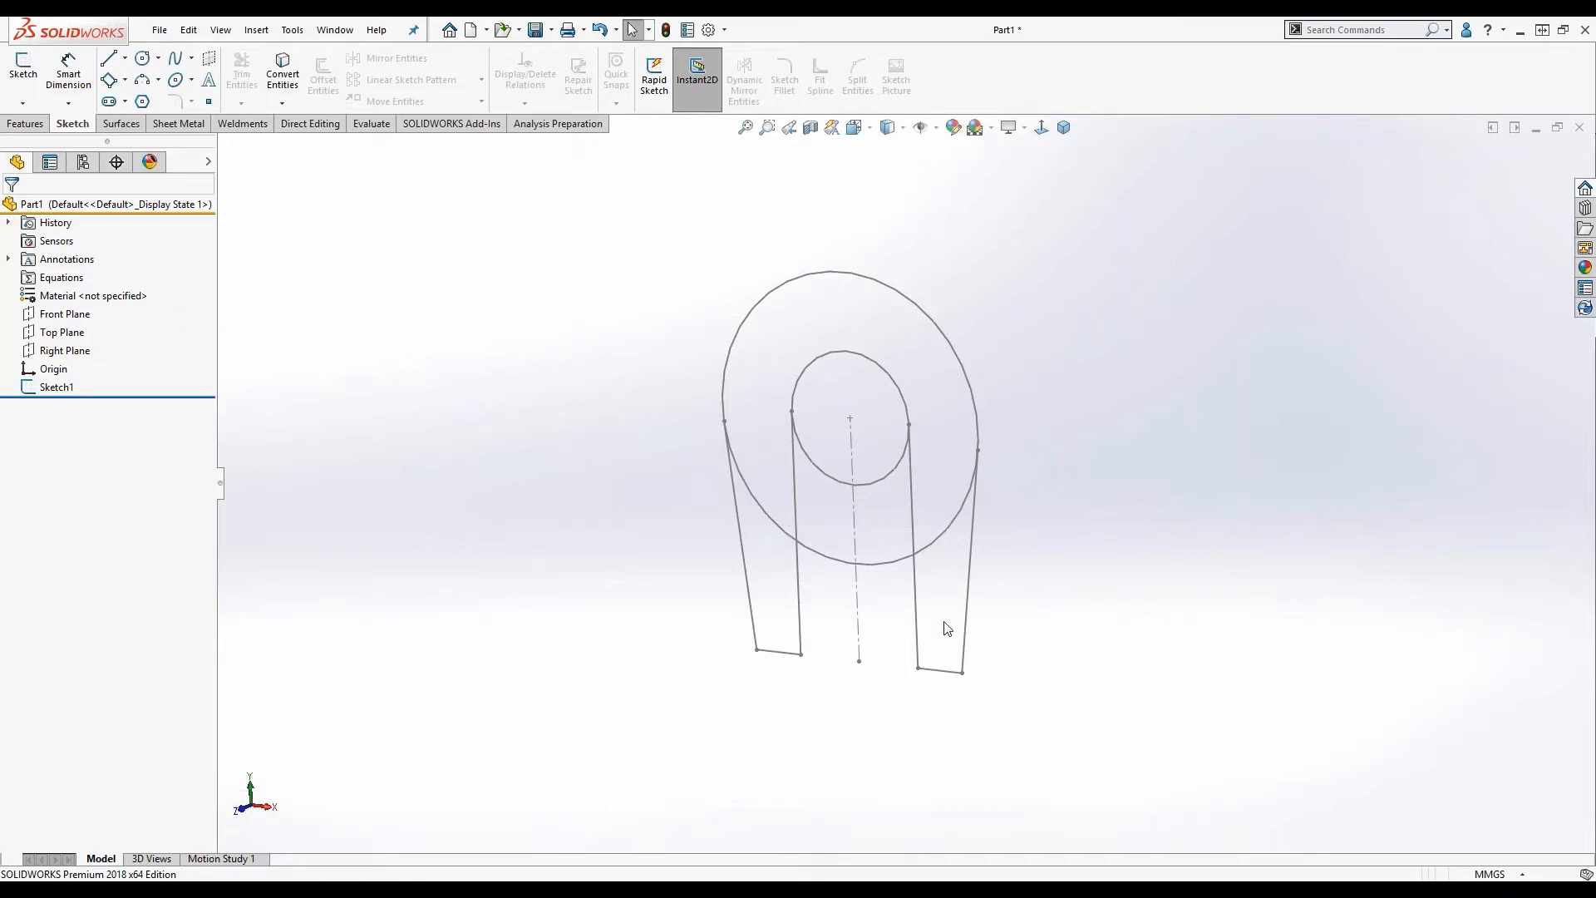
mouse_move(864, 530)
middle_down()
mouse_move(848, 532)
mouse_move(858, 523)
middle_up()
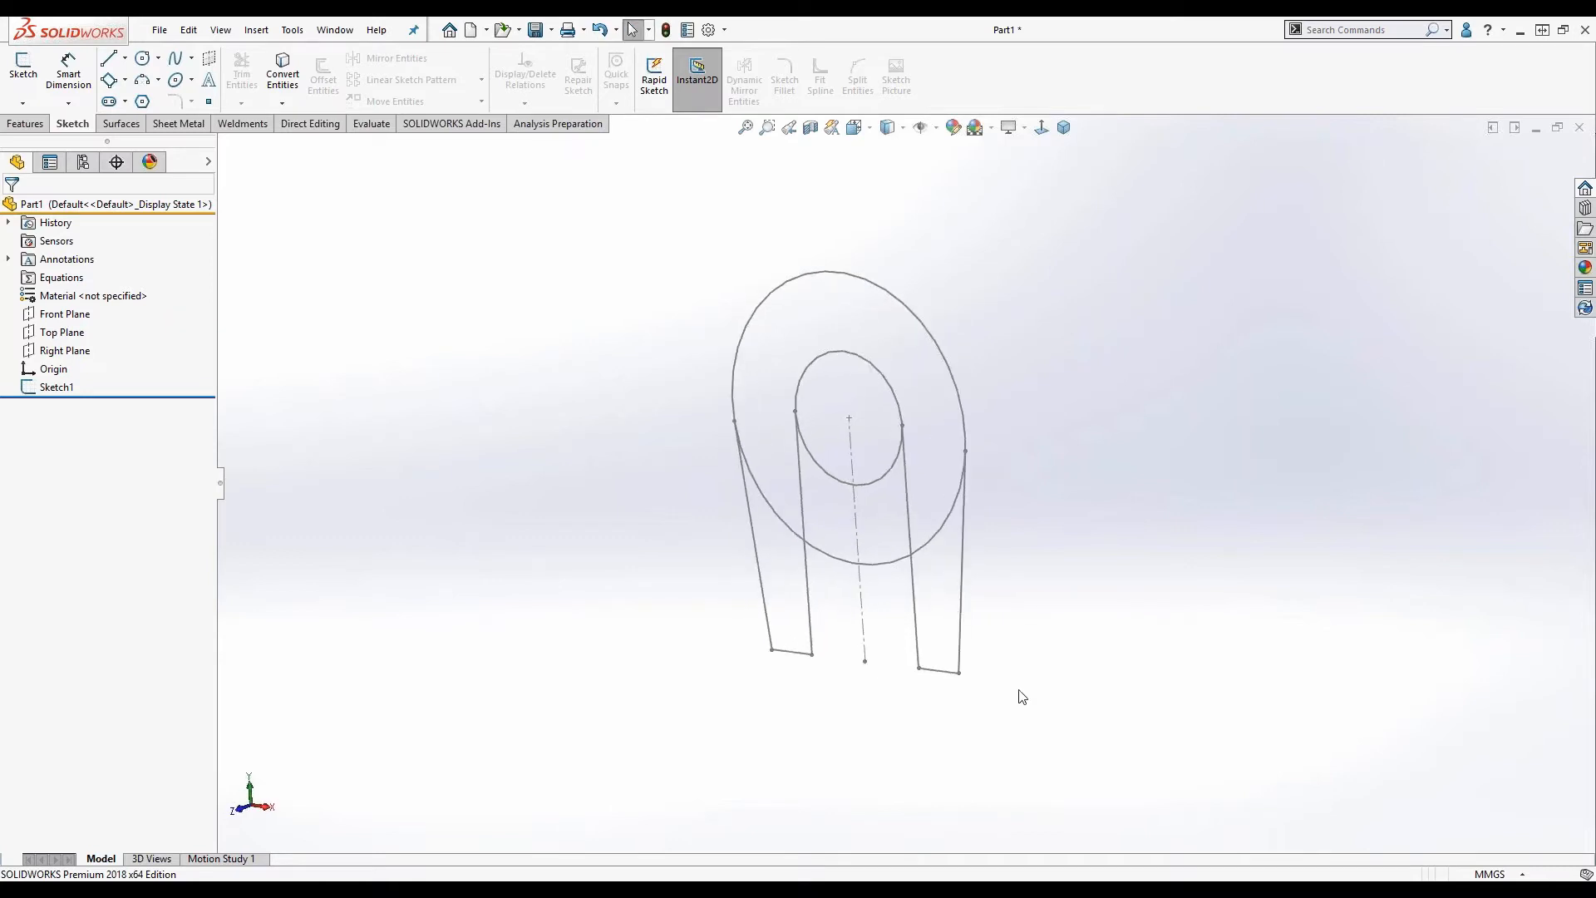
right_click(1014, 604)
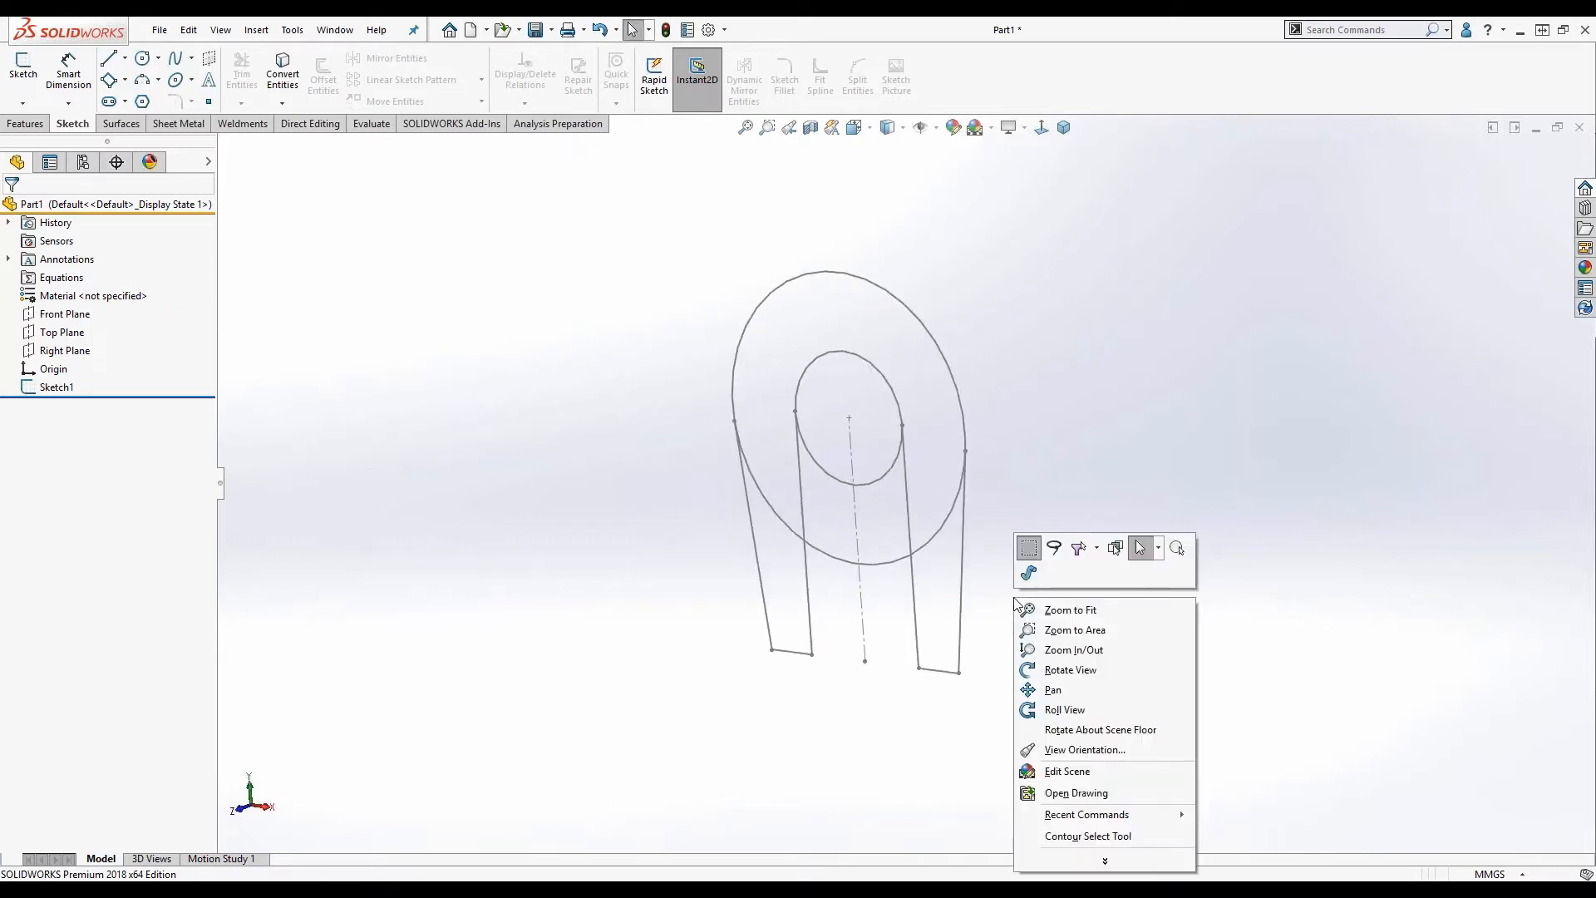
click(1073, 831)
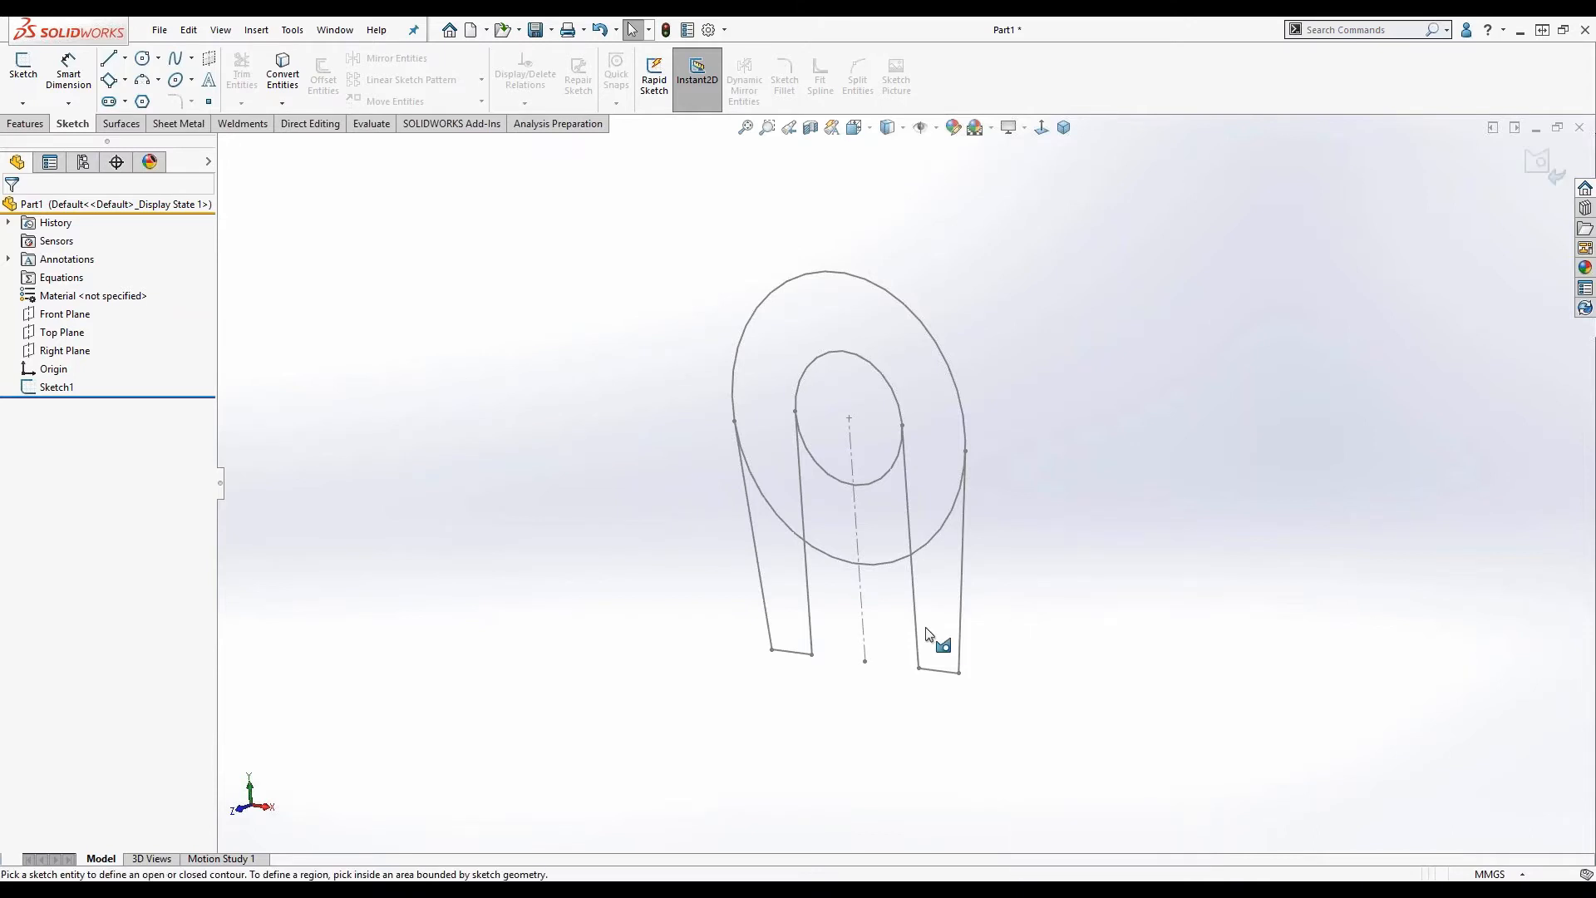
click(914, 598)
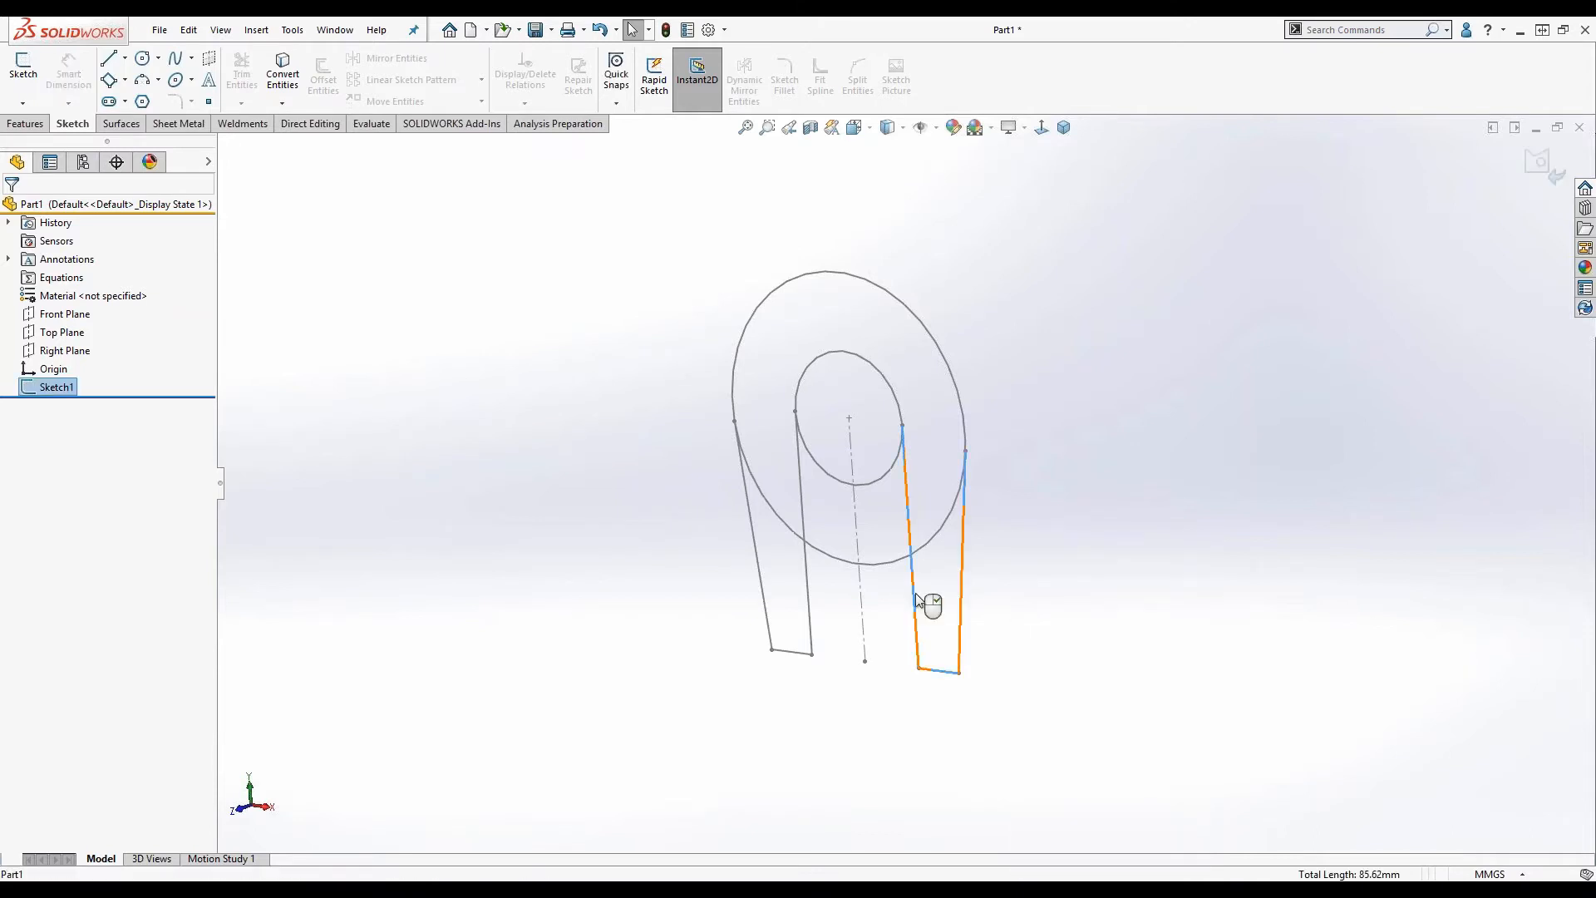
click(939, 470)
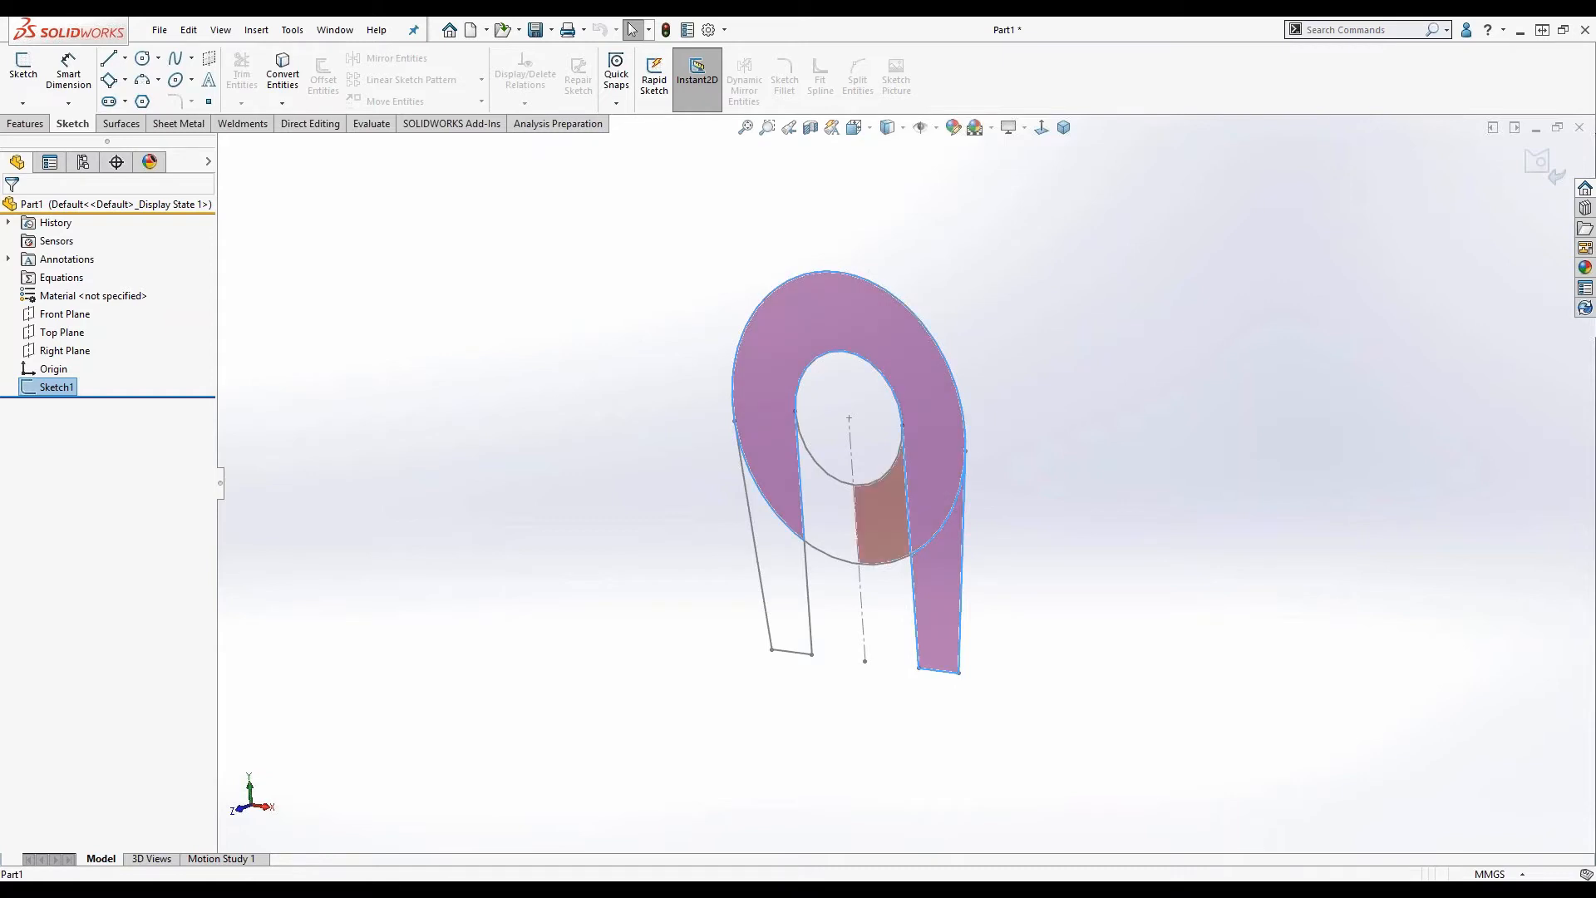
click(783, 579)
Extrude the selected arch and leg regions as a Mid Plane boss with a depth of 40 mm.
right_click(798, 593)
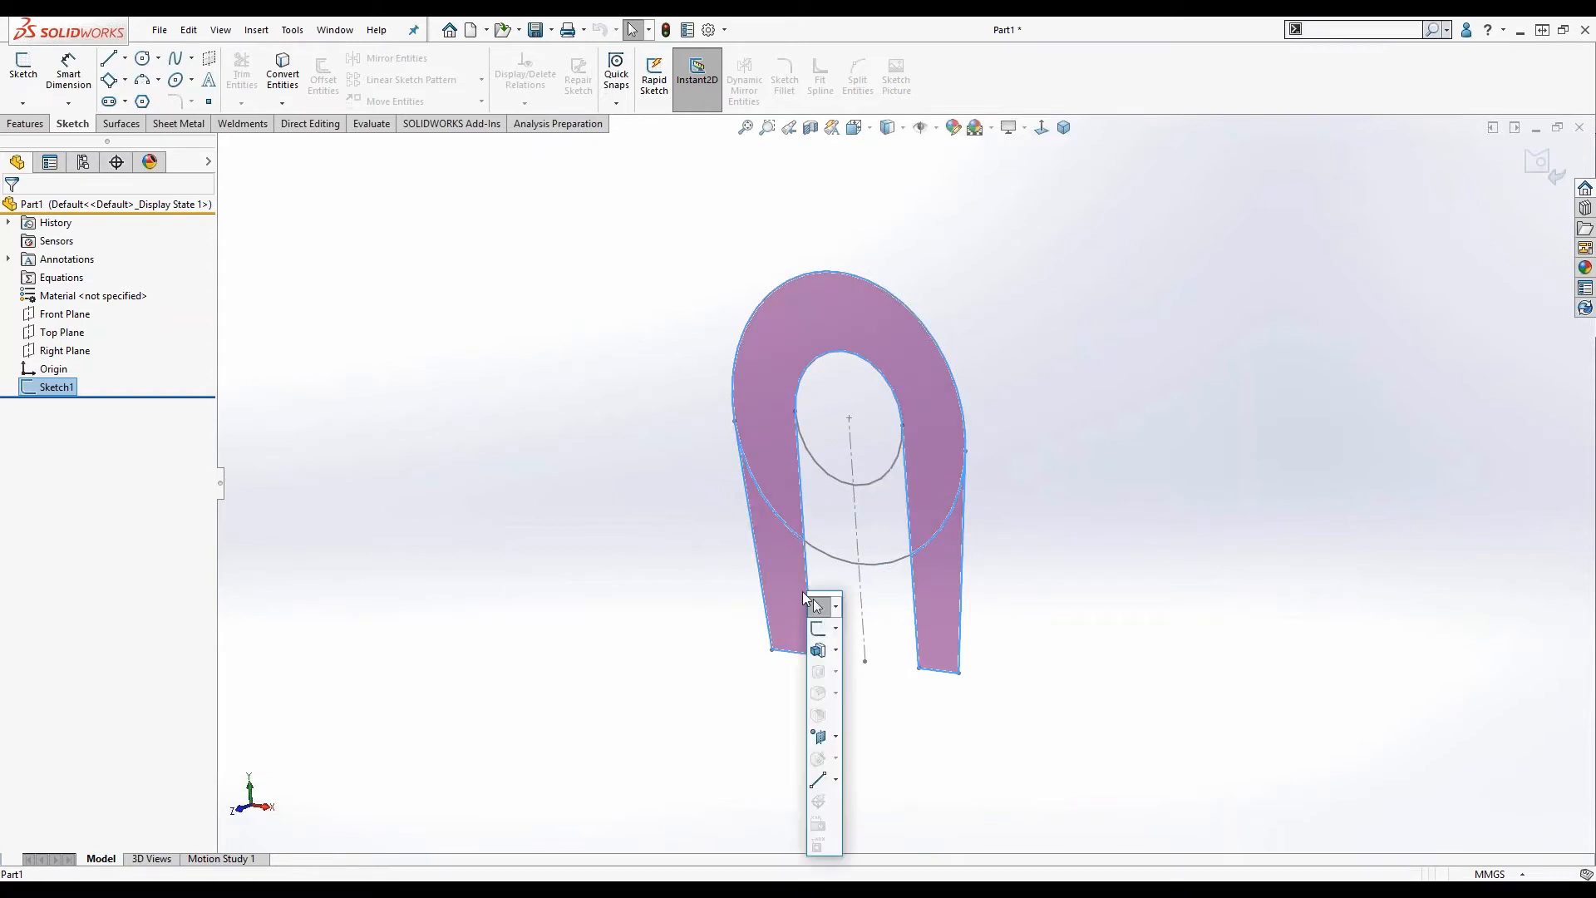
click(819, 651)
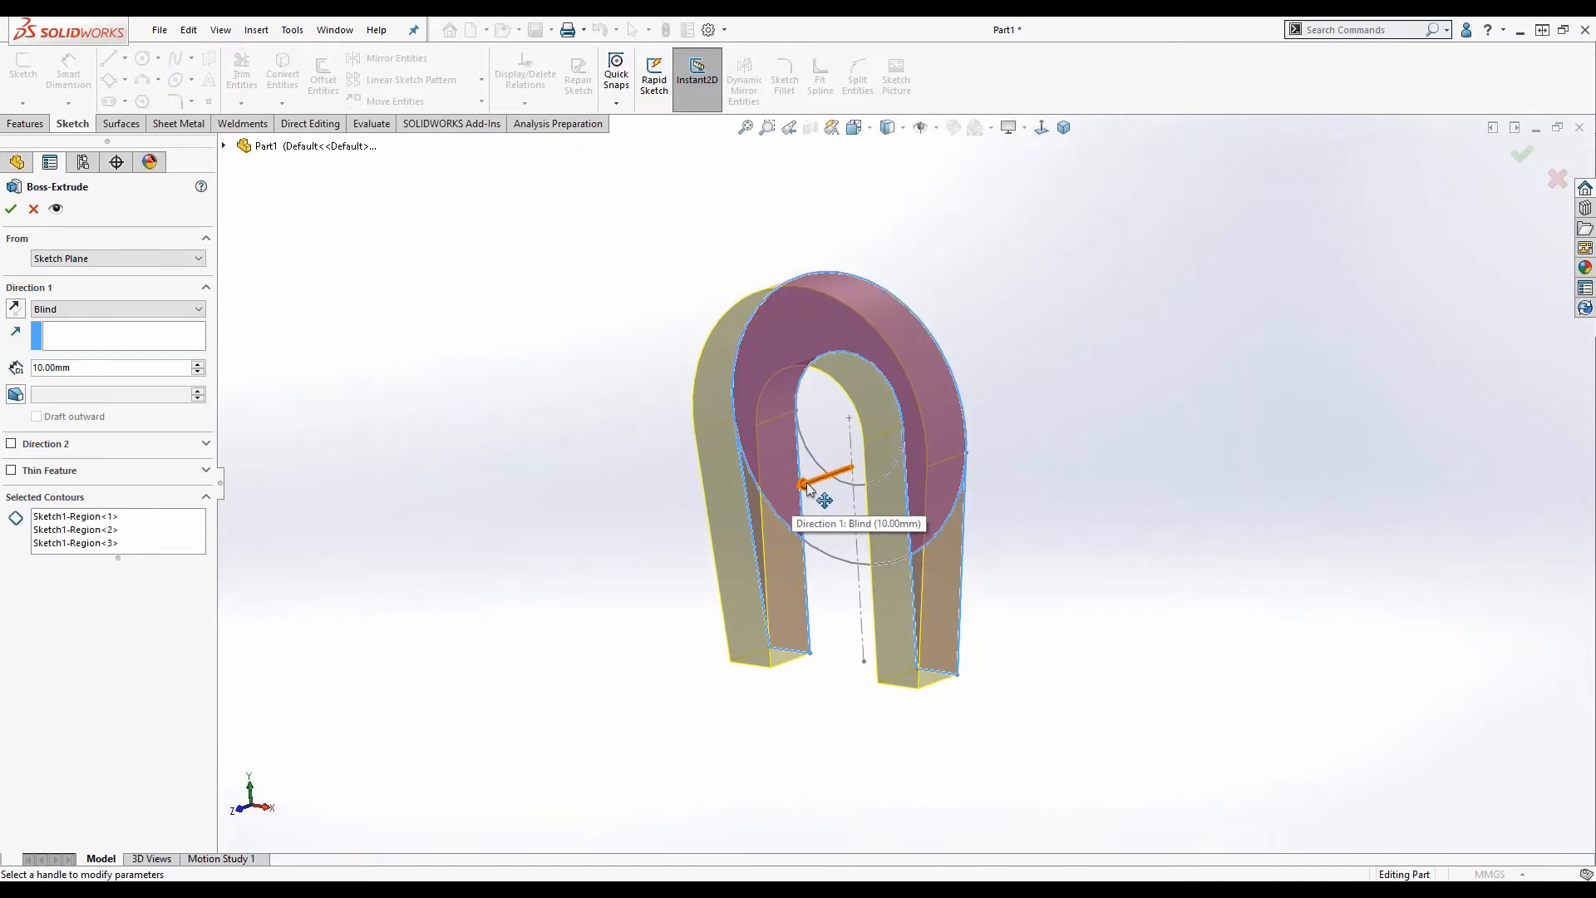
mouse_move(806, 487)
mouse_down()
mouse_move(800, 502)
mouse_move(788, 489)
mouse_up()
click(188, 308)
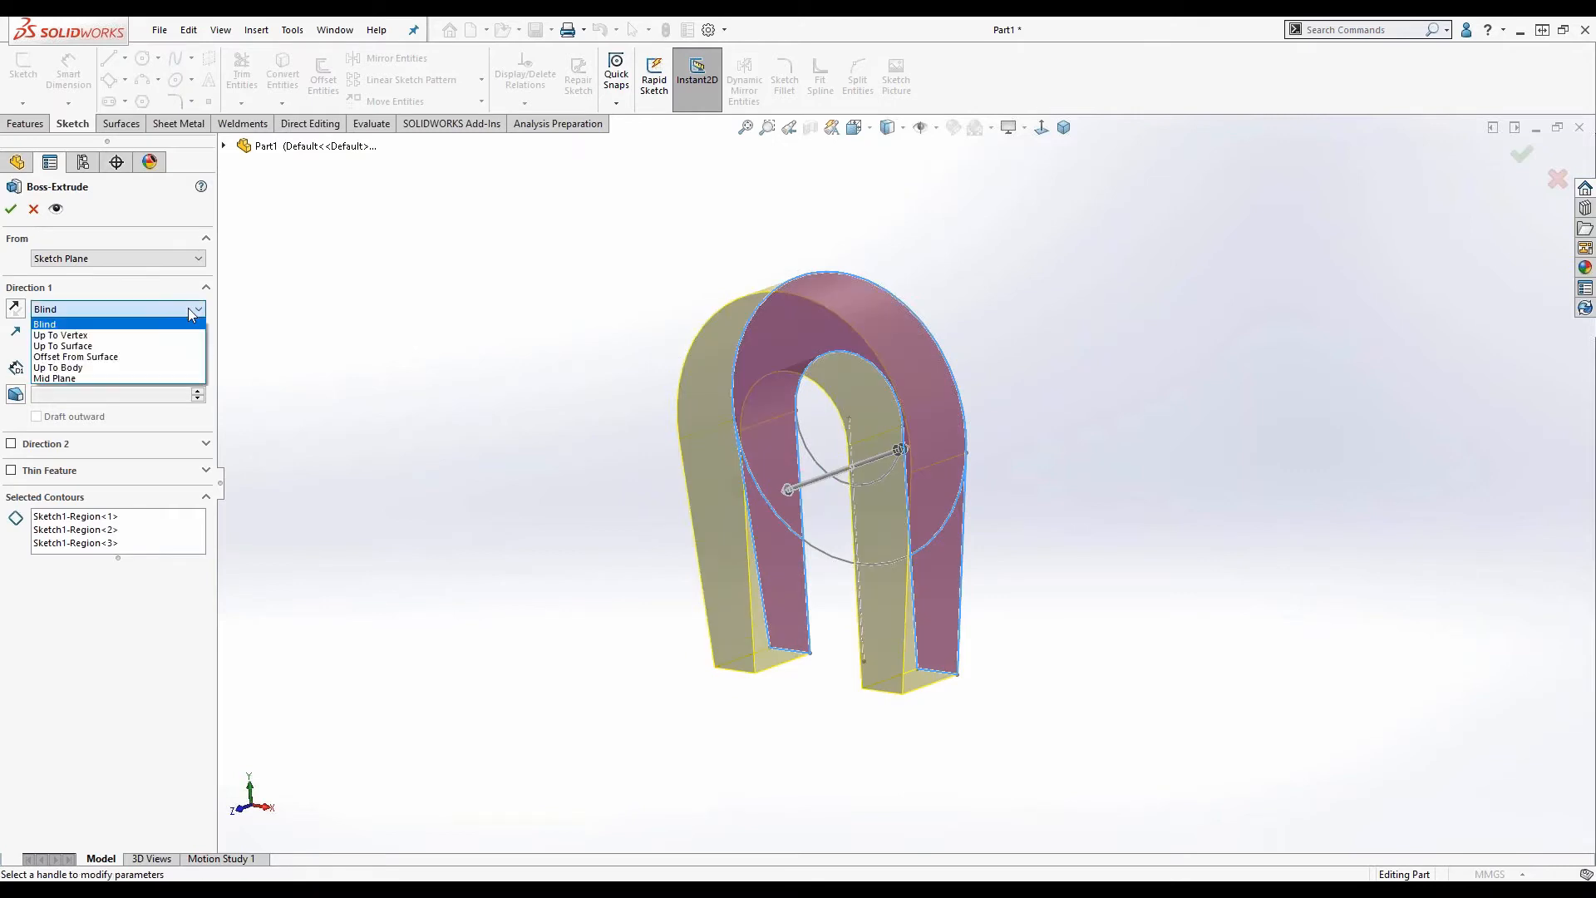
click(86, 378)
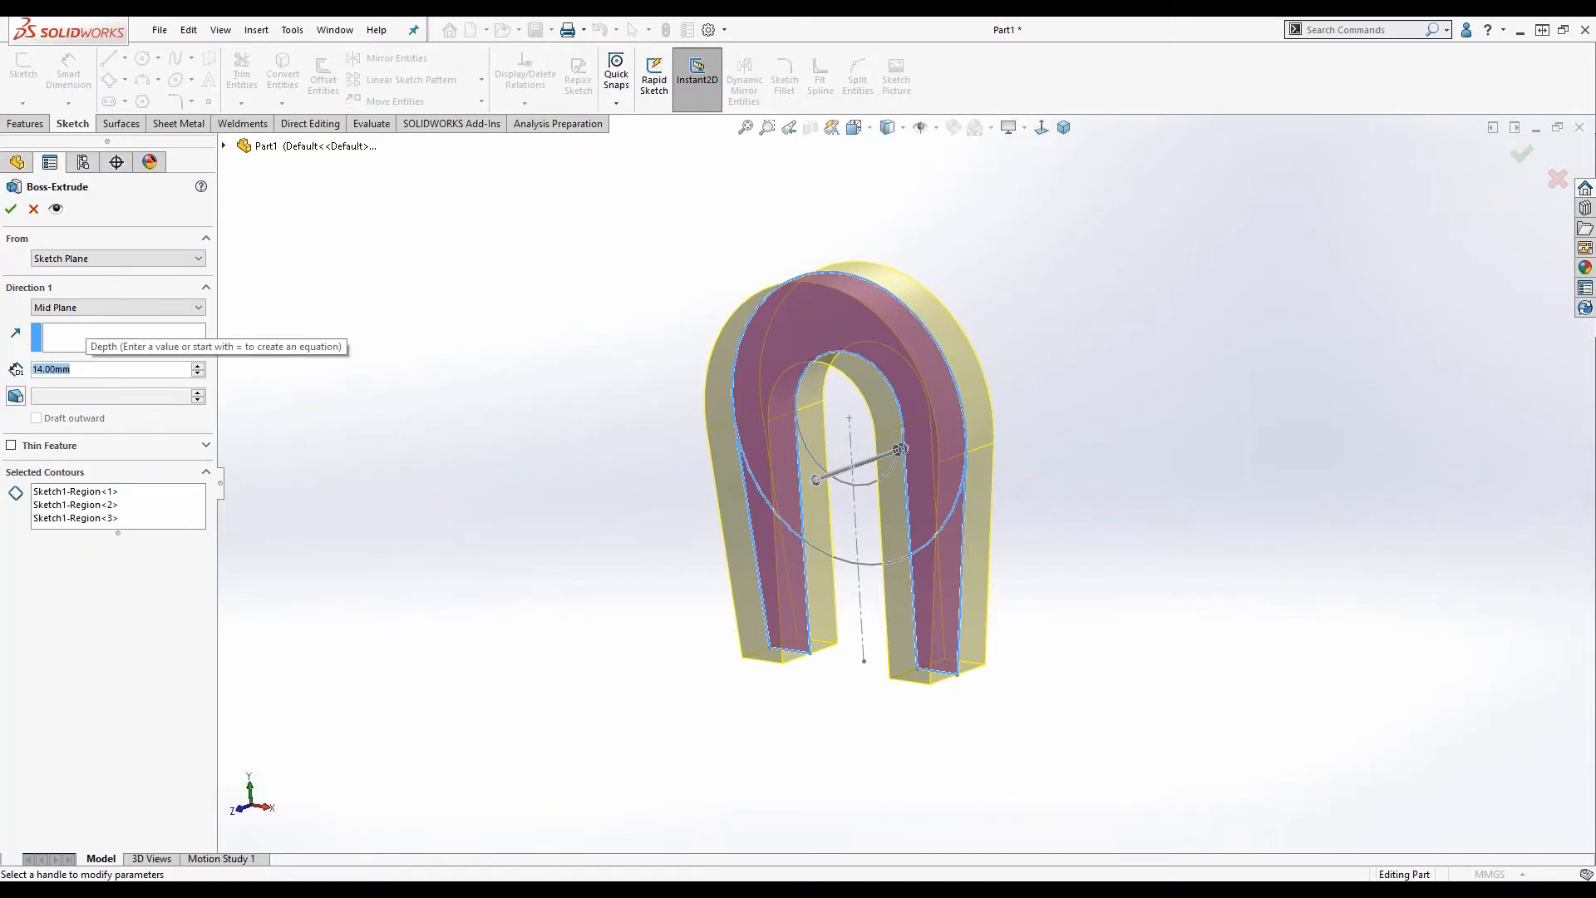
text(40)
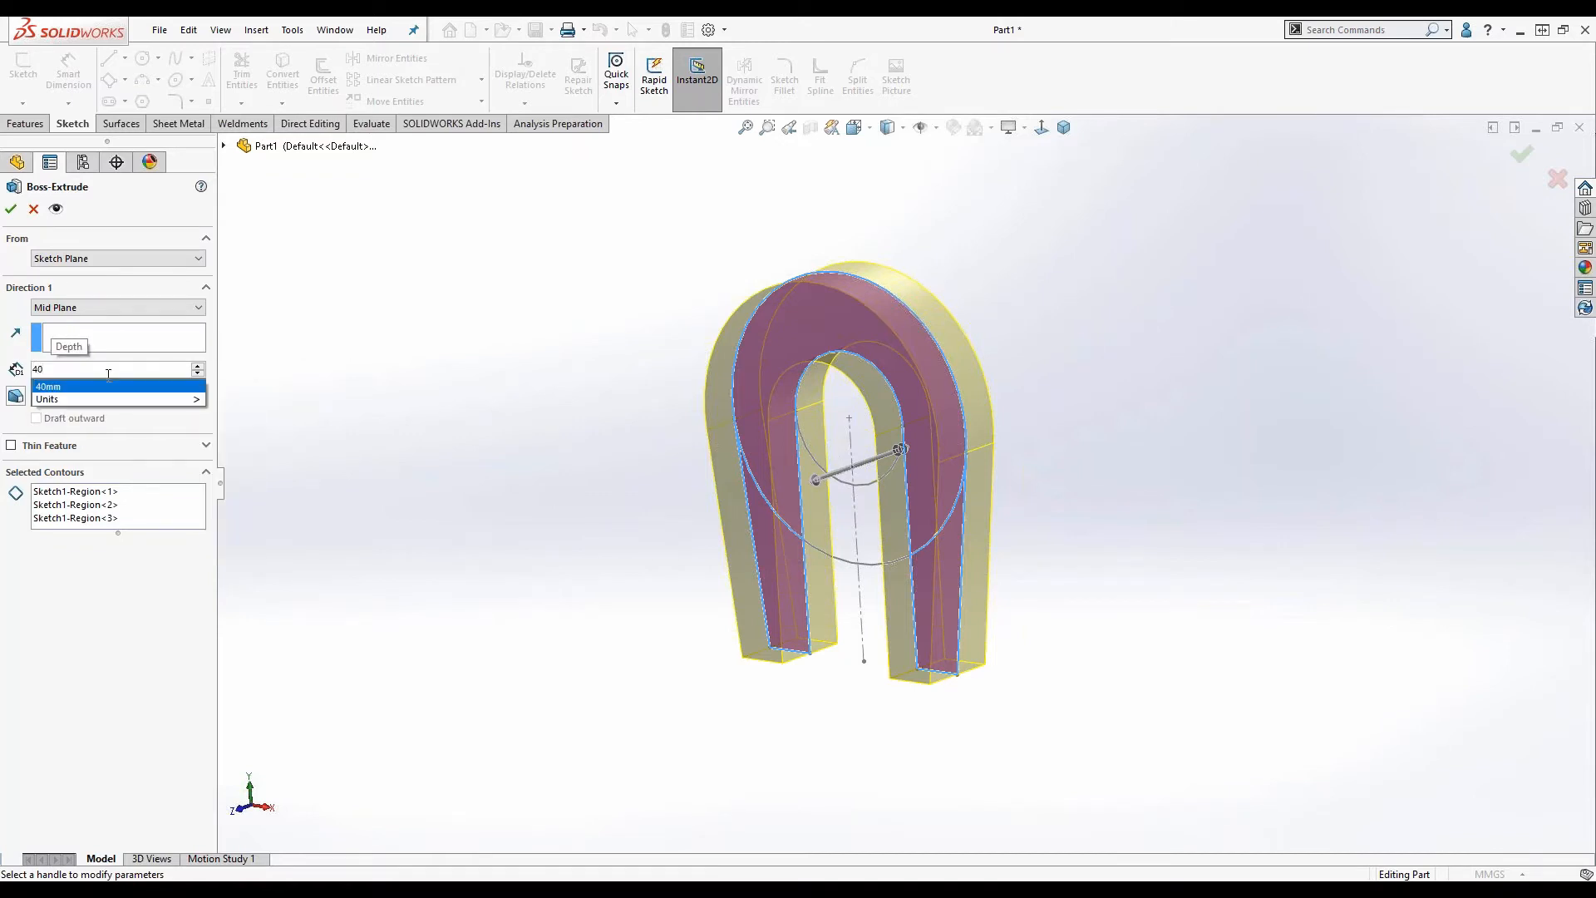
key(Return)
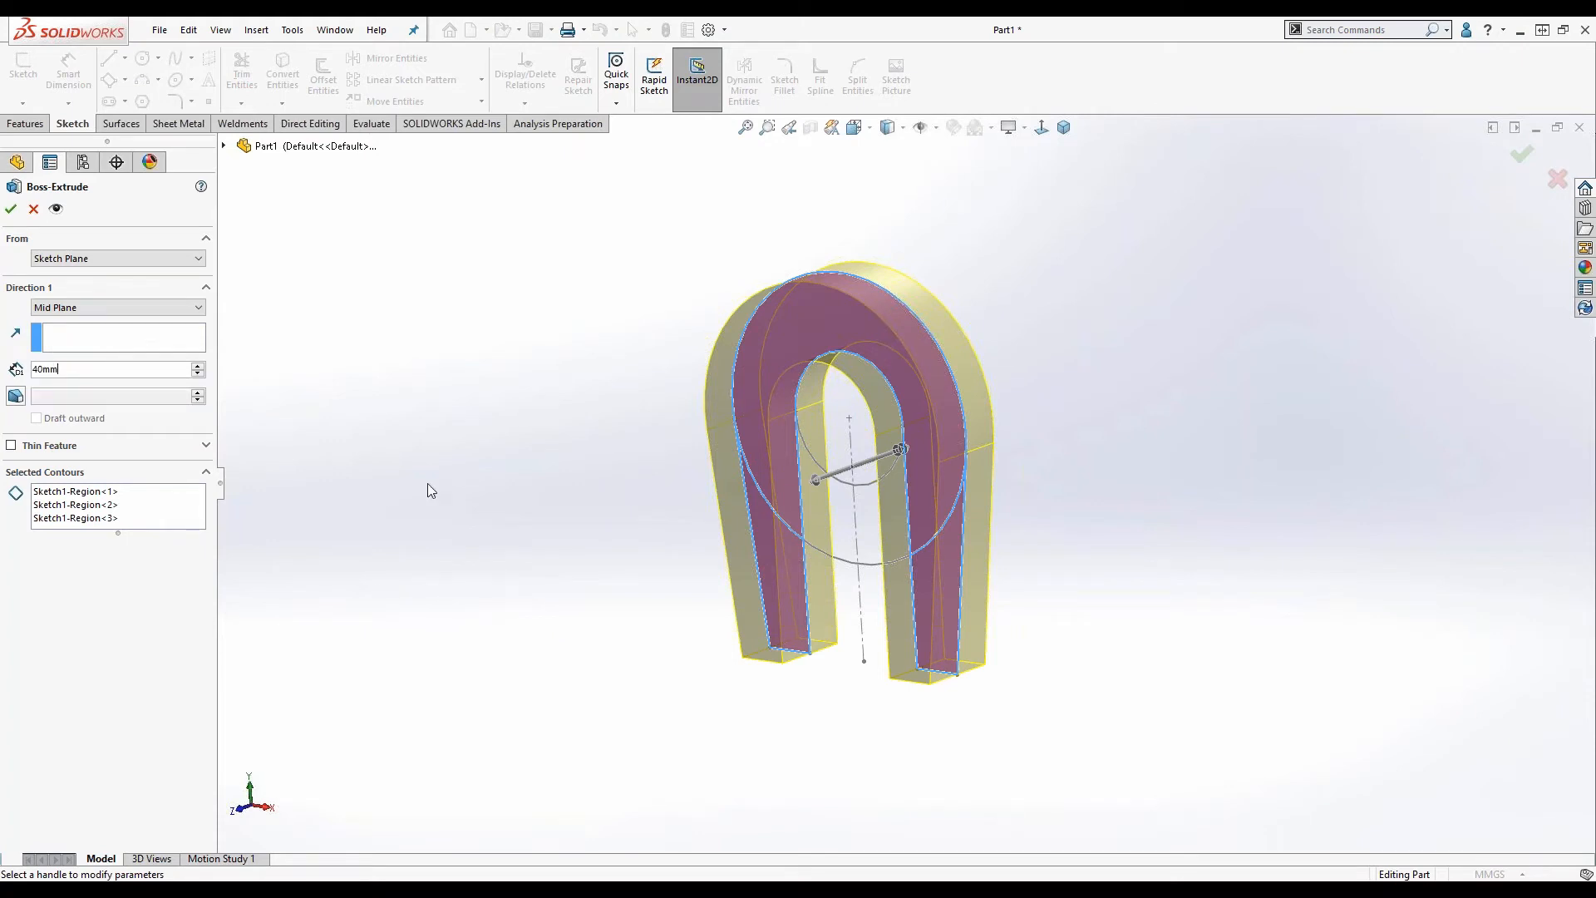
key(Return)
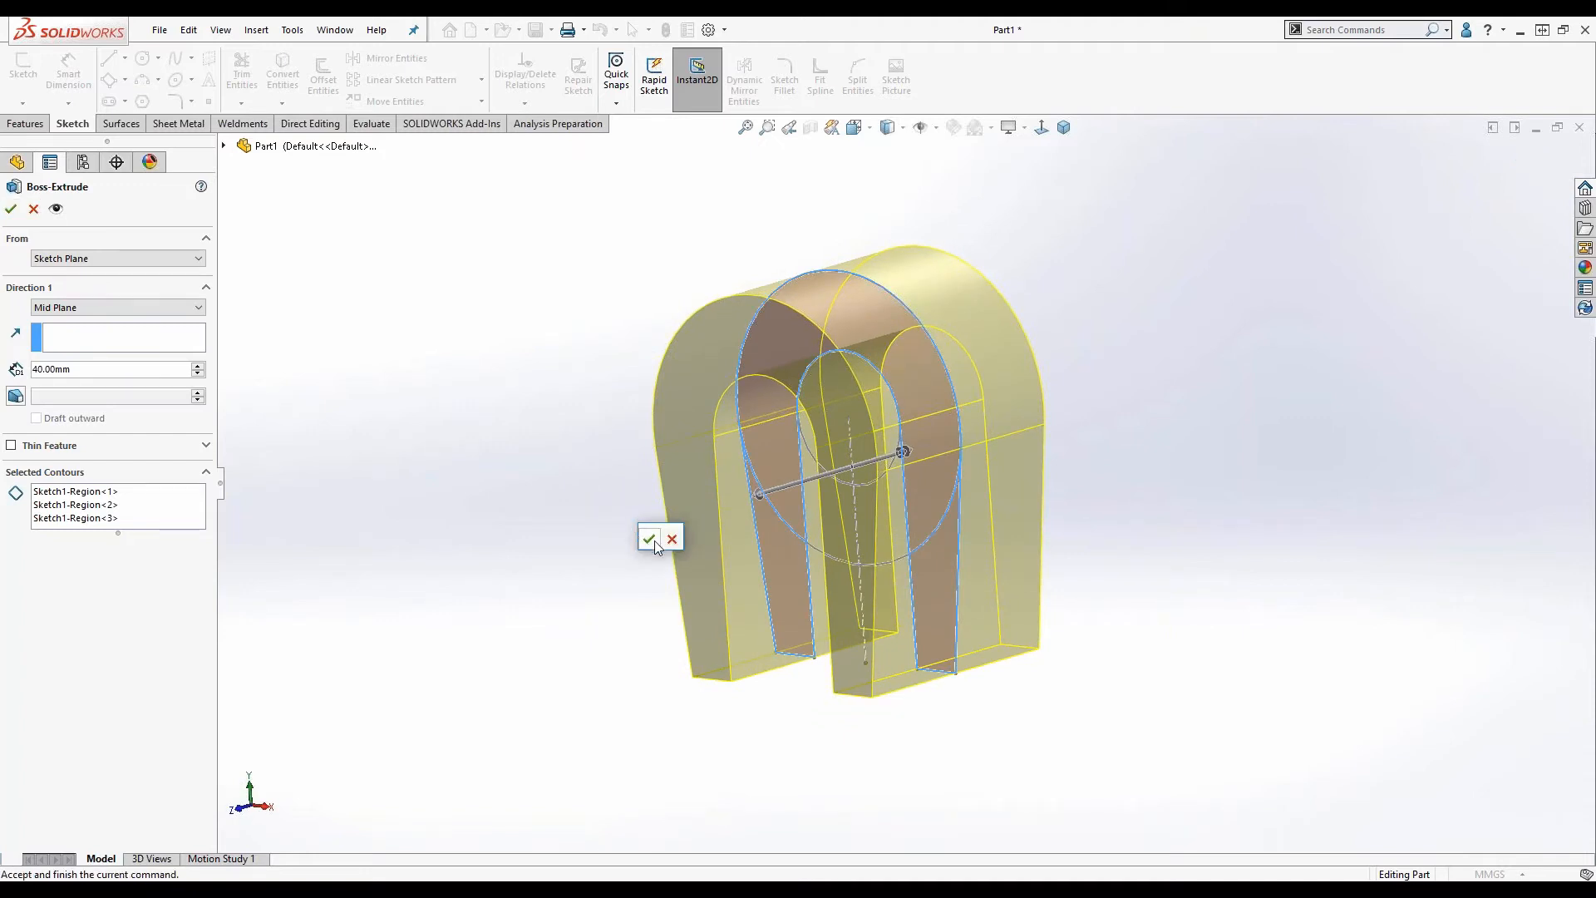
key(Return)
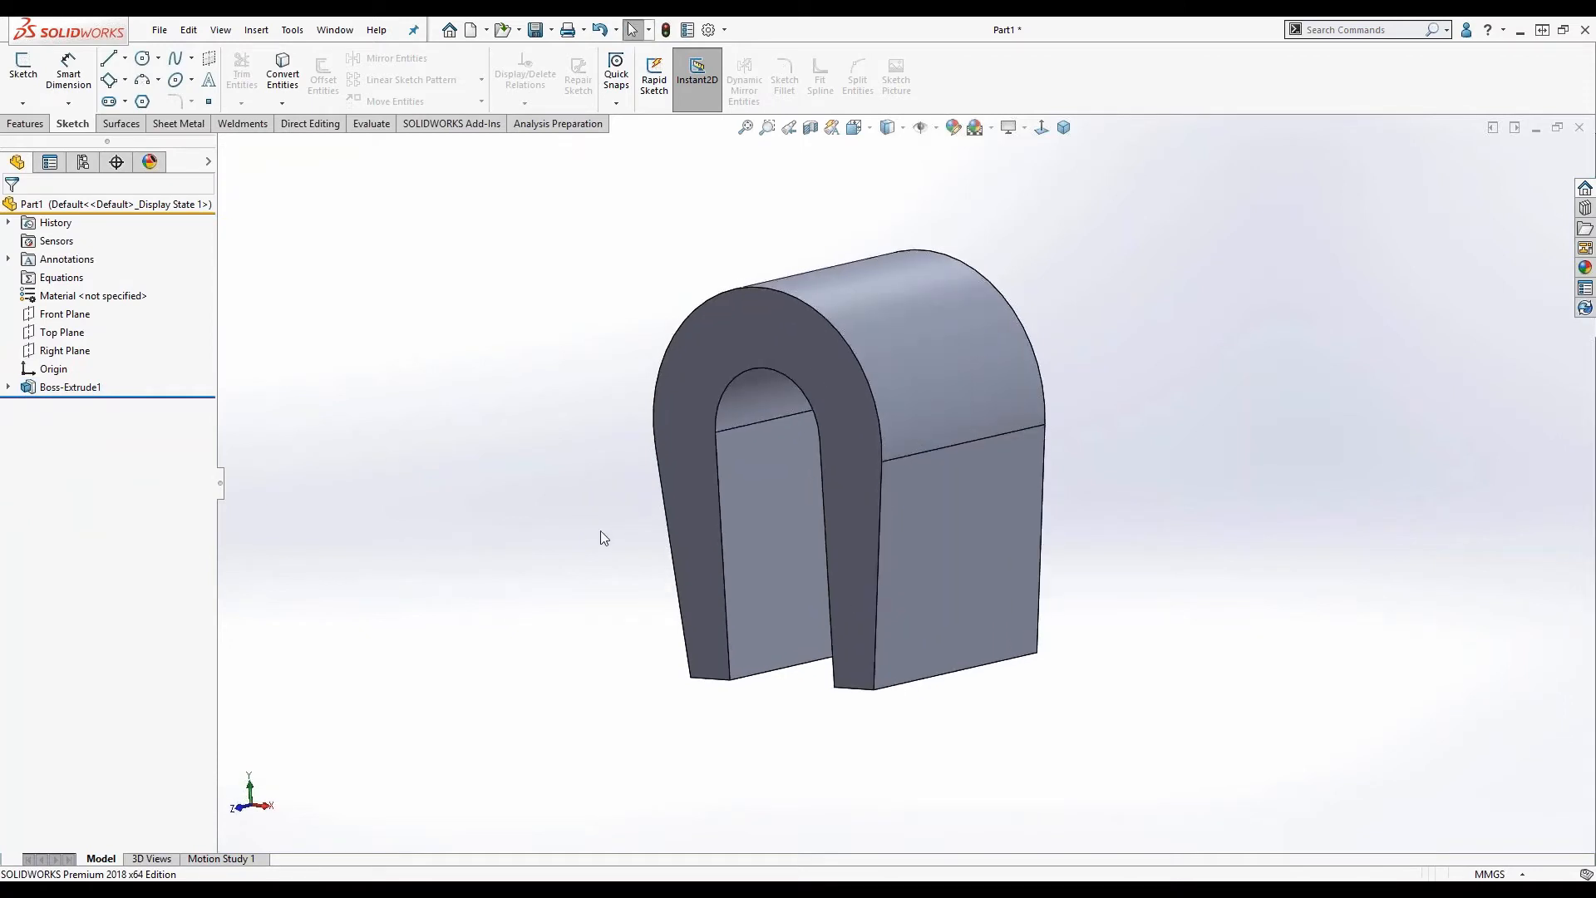
Start a new sketch on the Right Plane and orient the view normal to it.
click(64, 350)
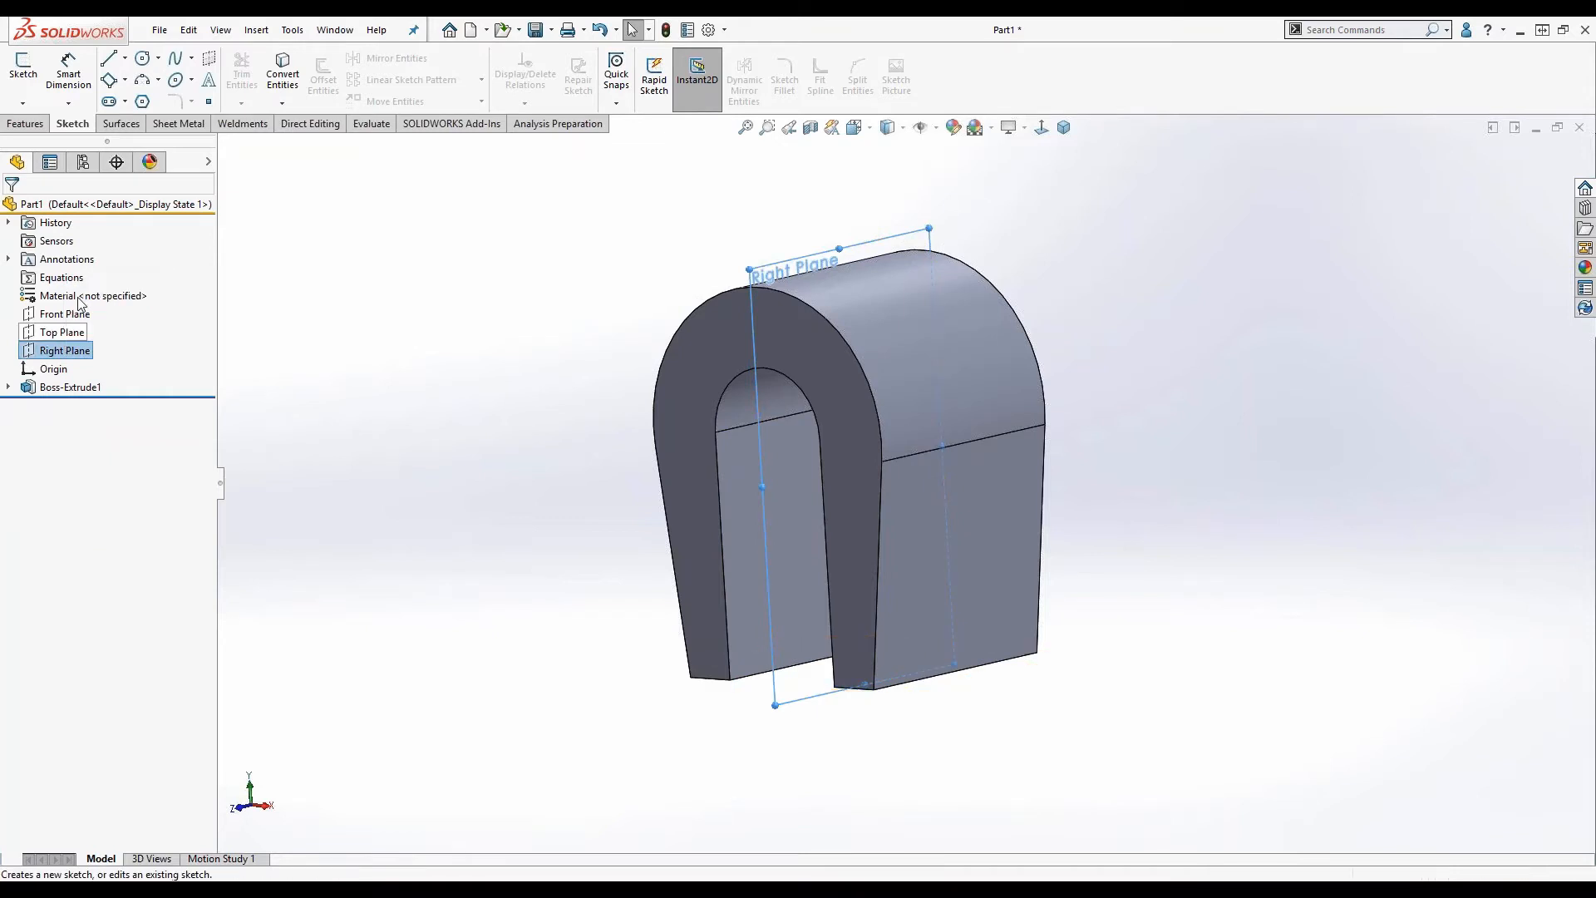
click(81, 304)
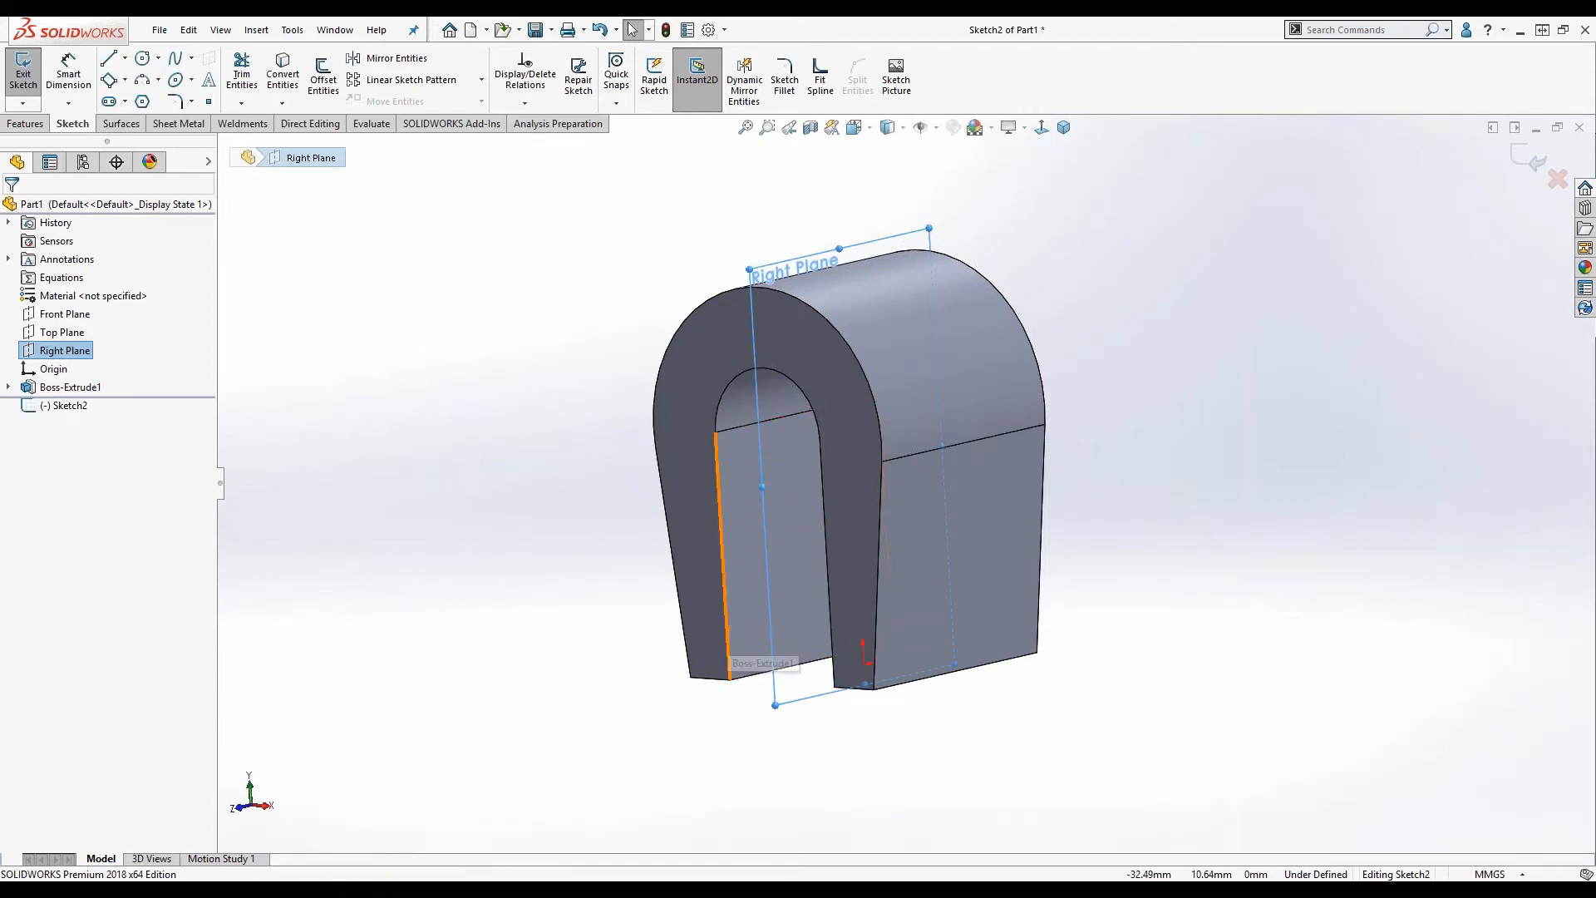
key(ctrl+8)
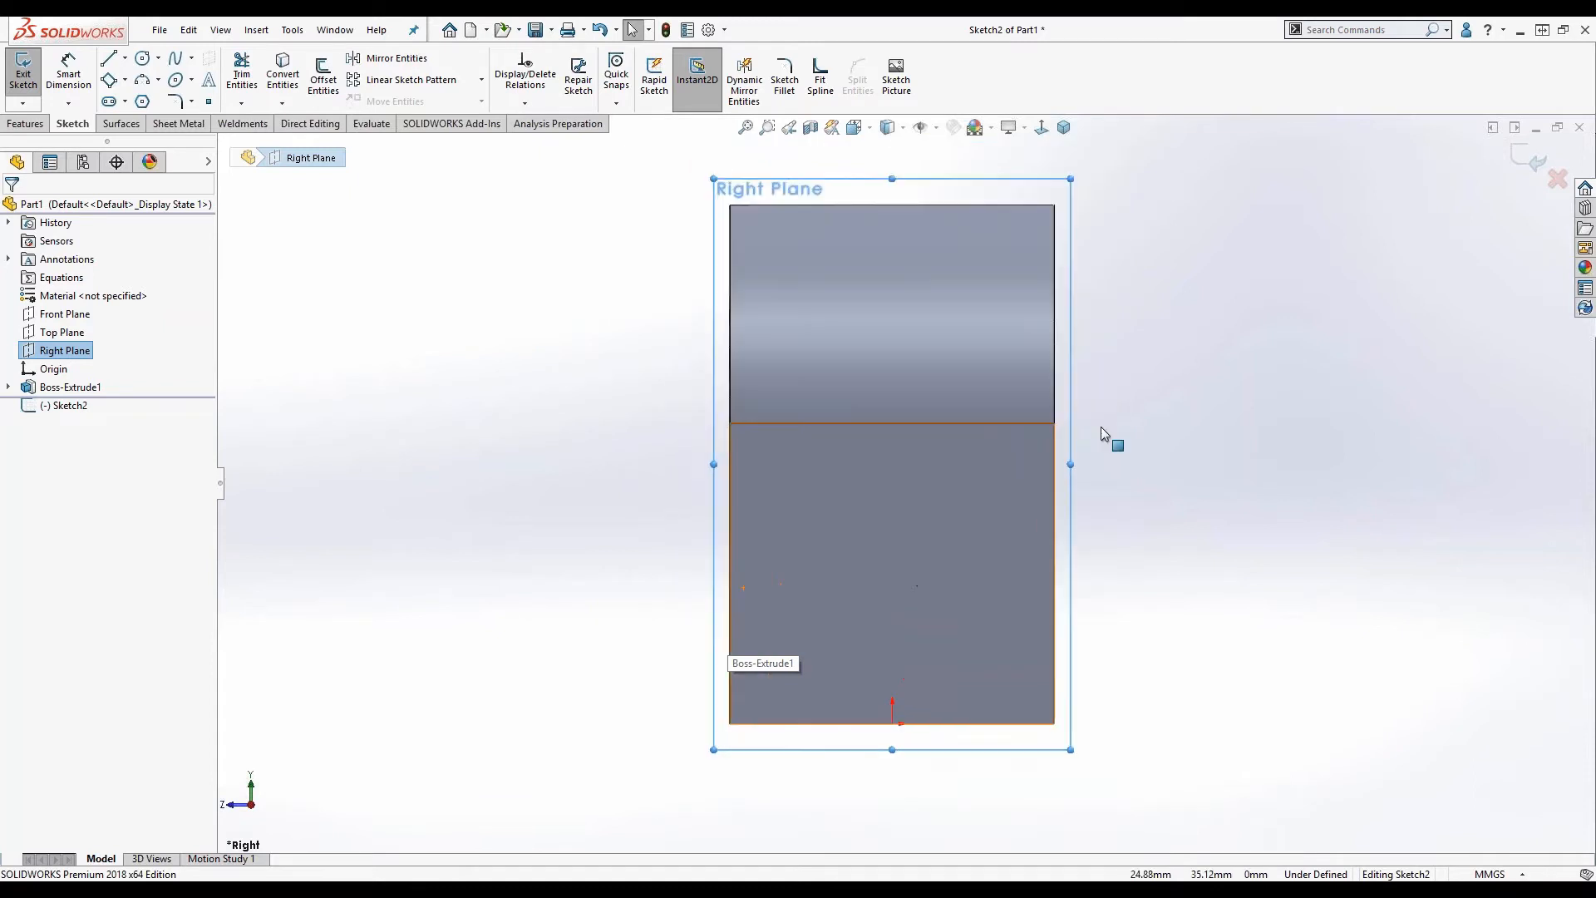
key(space)
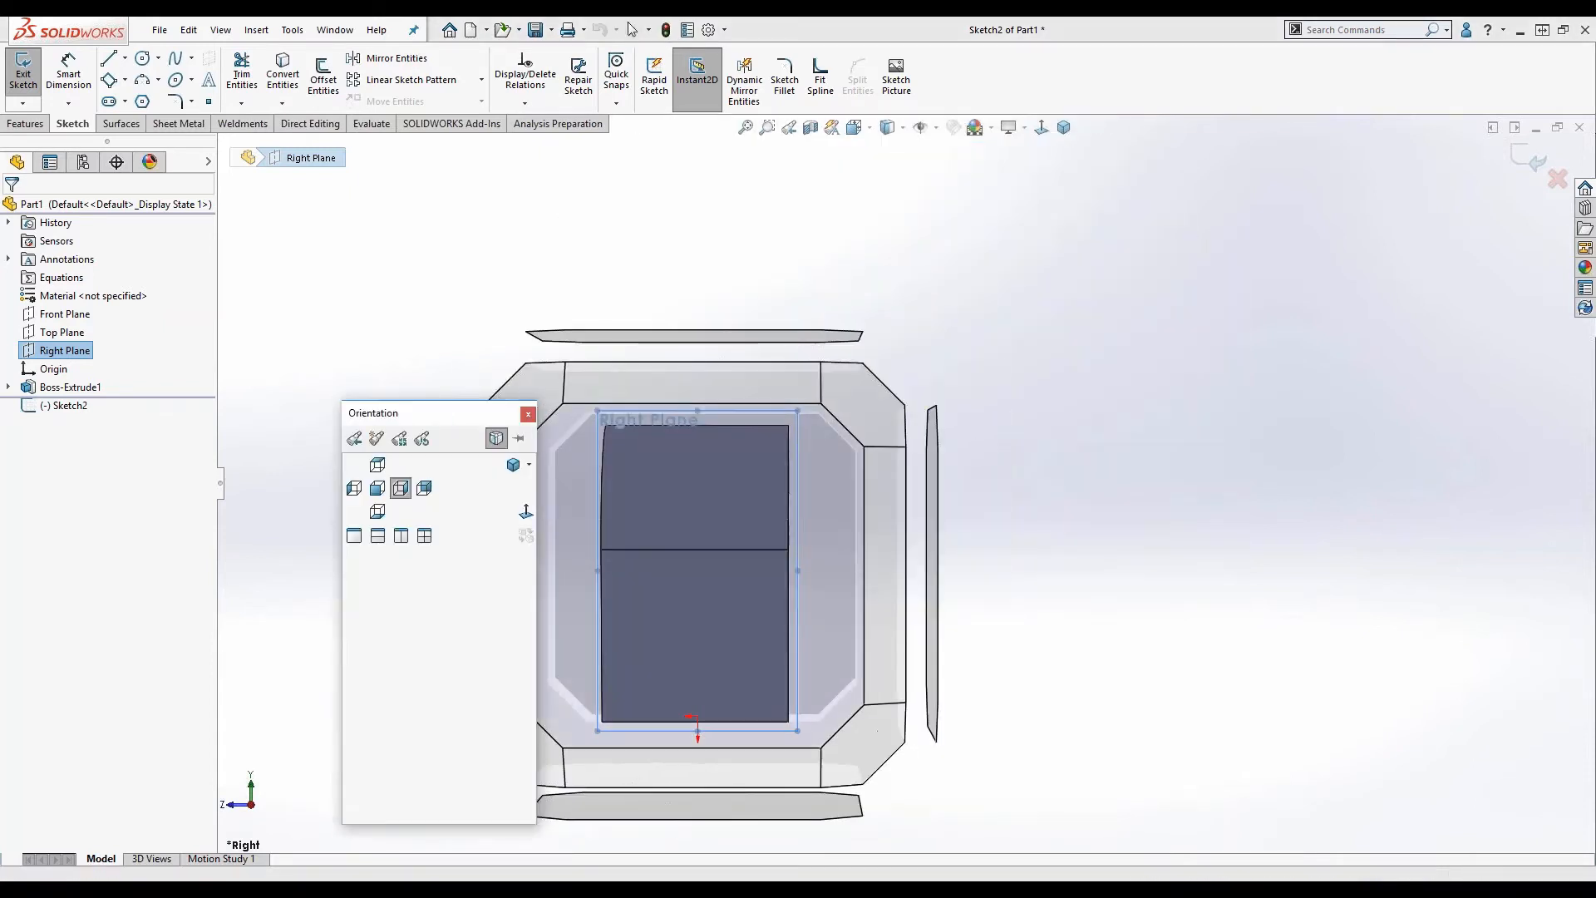
click(911, 582)
scroll(964, 471, up, 2)
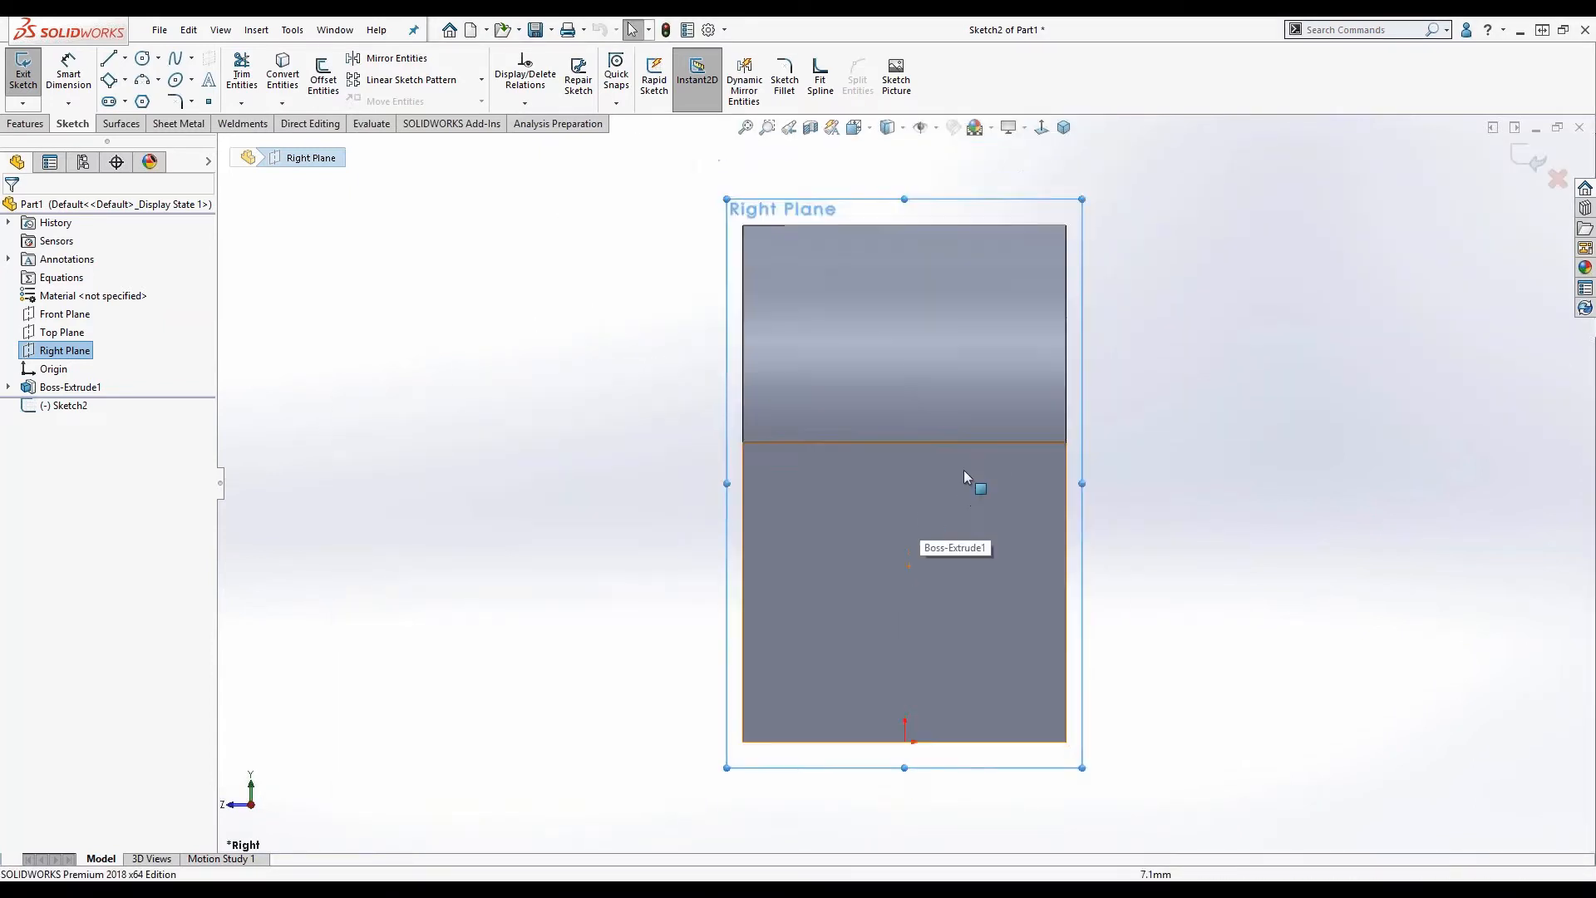
scroll(1000, 419, down, 1)
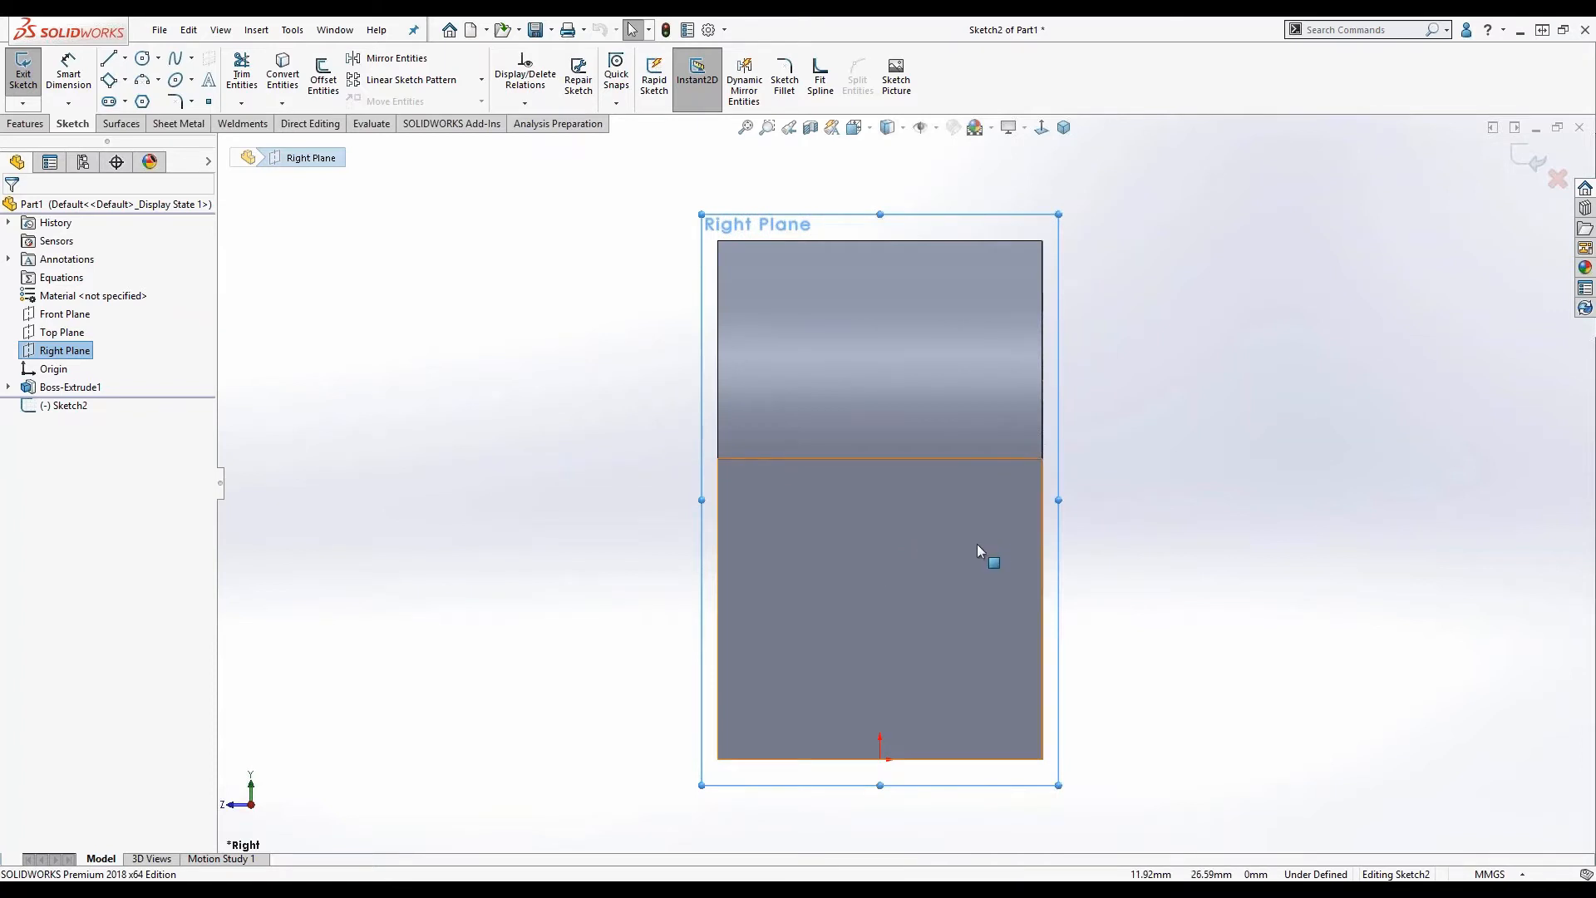
scroll(976, 544, down, 1)
scroll(975, 544, up, 1)
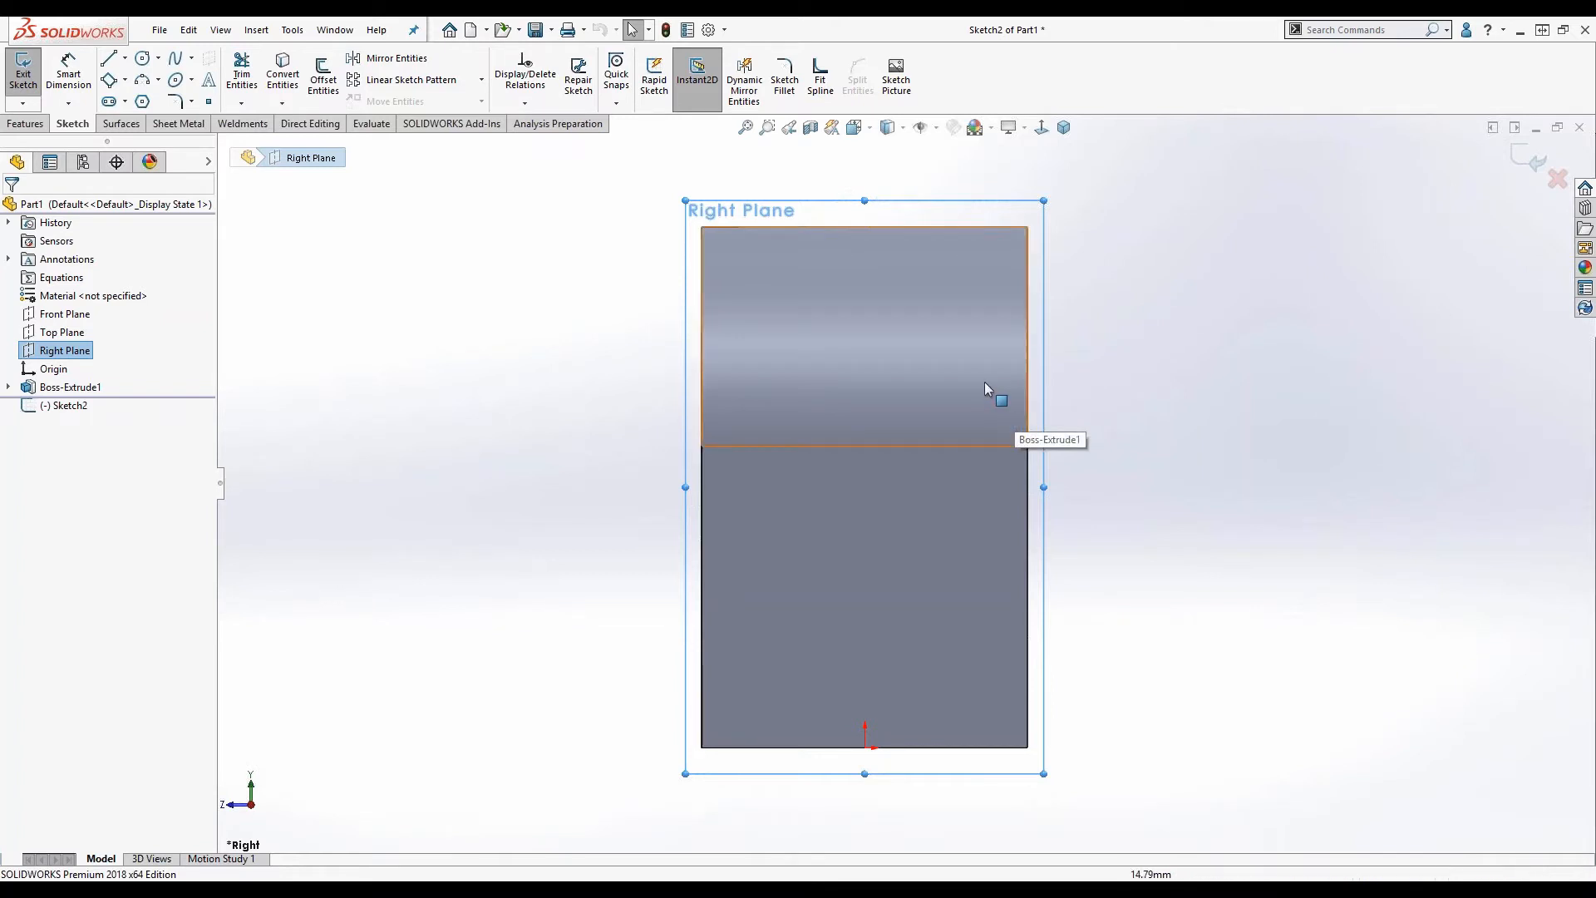
Sketch a closed tapered U profile from the body's upper edge, with about 48 mm sides, a tangent bottom arc about 9.5 mm in radius and a horizontal closing line.
click(1169, 505)
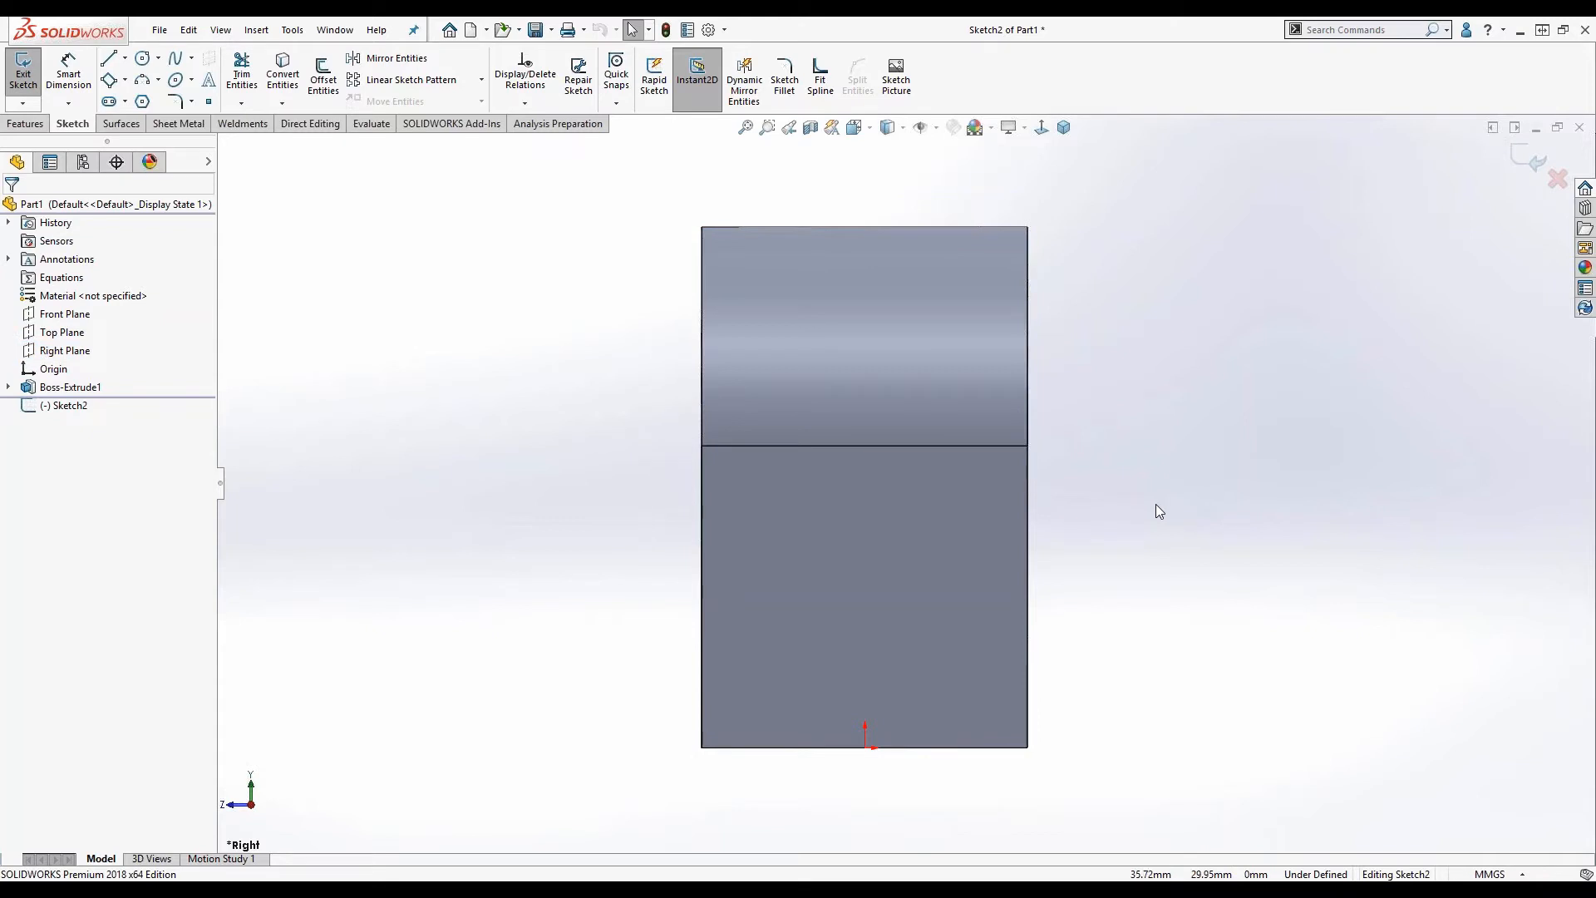
key(s)
click(1178, 575)
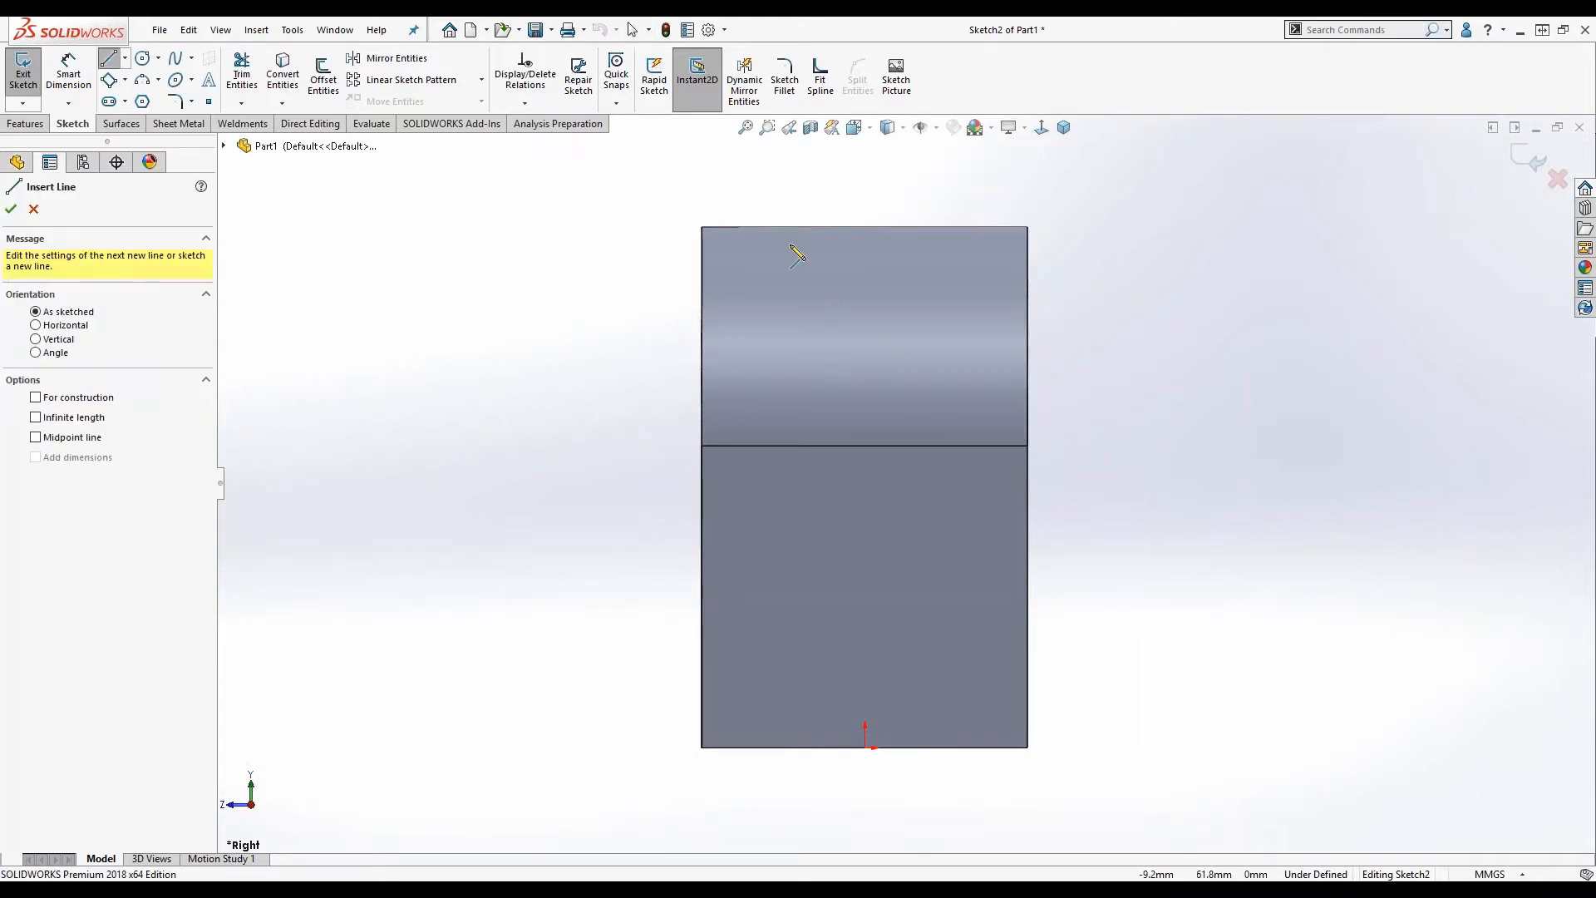
click(752, 227)
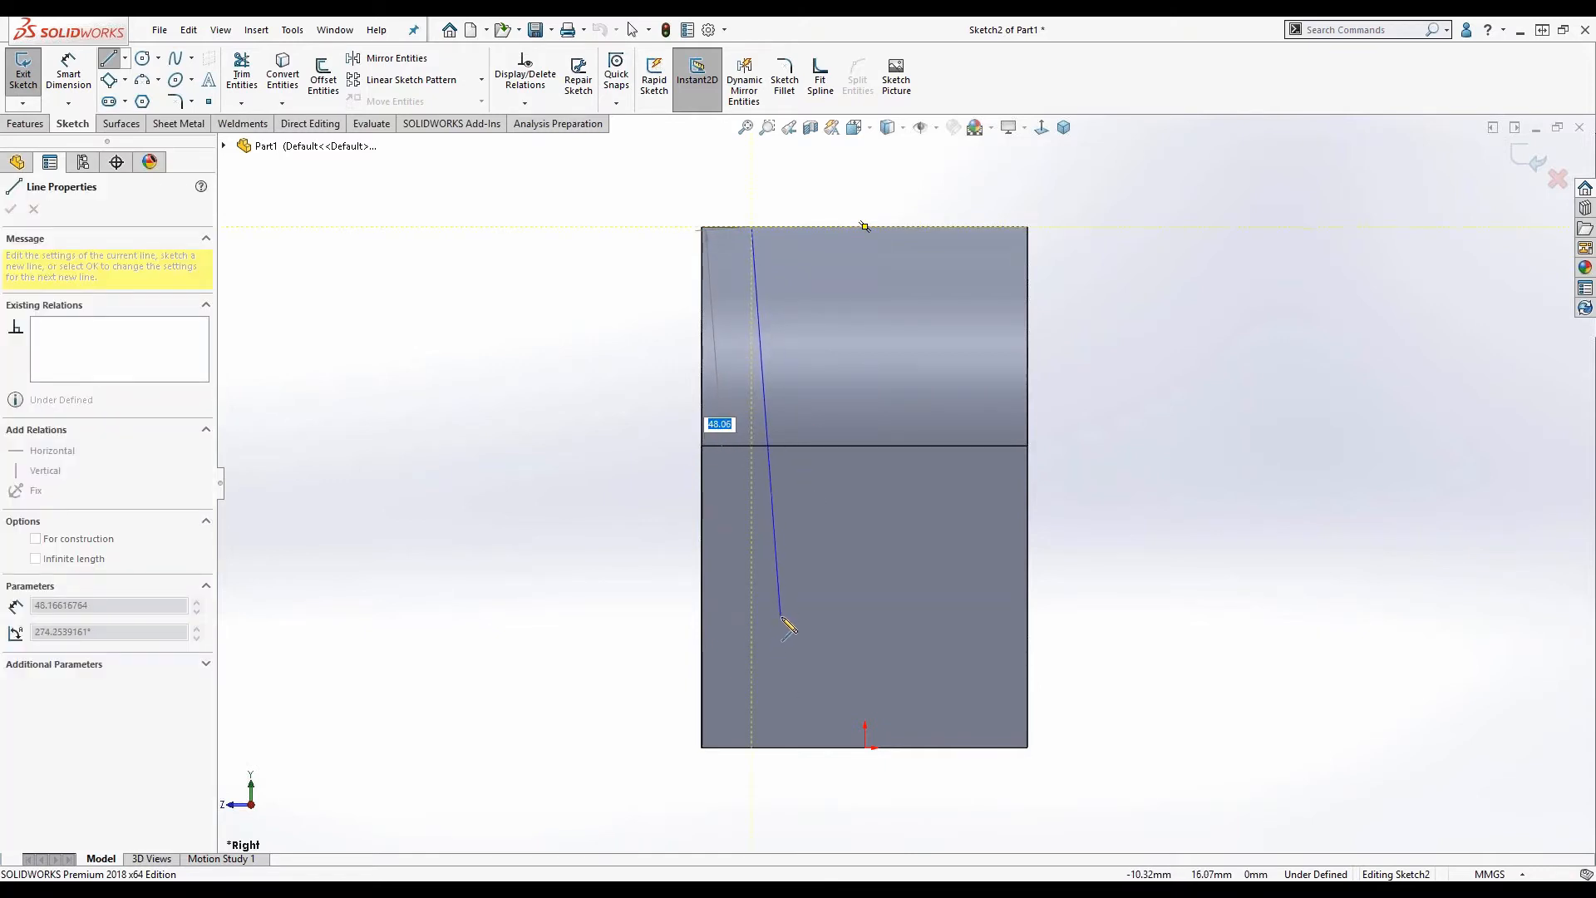
click(790, 621)
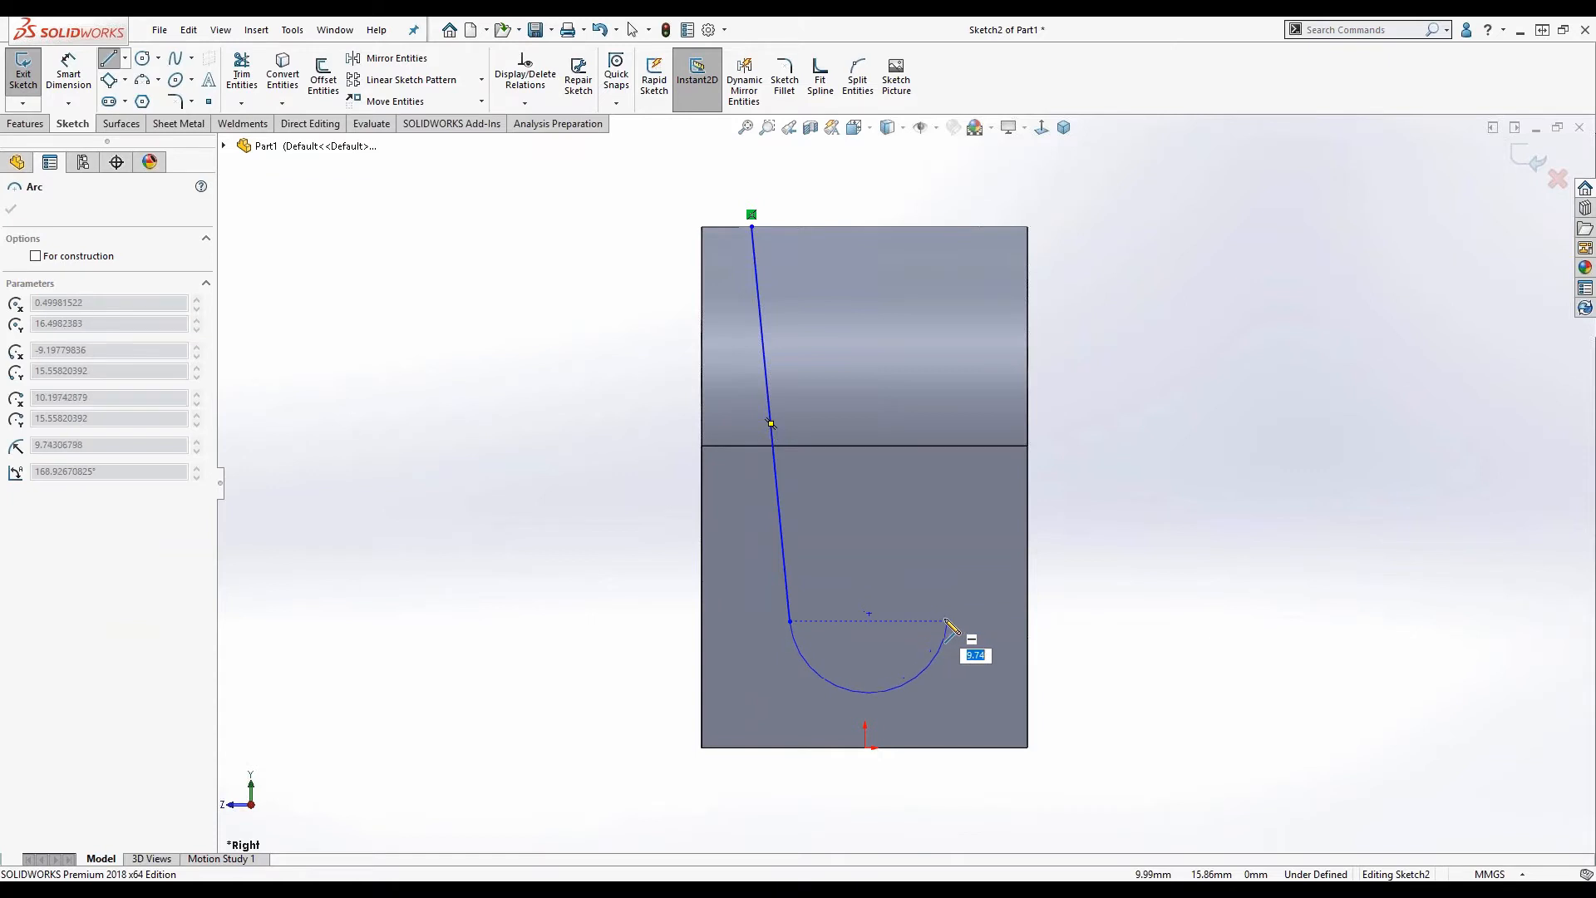
click(945, 622)
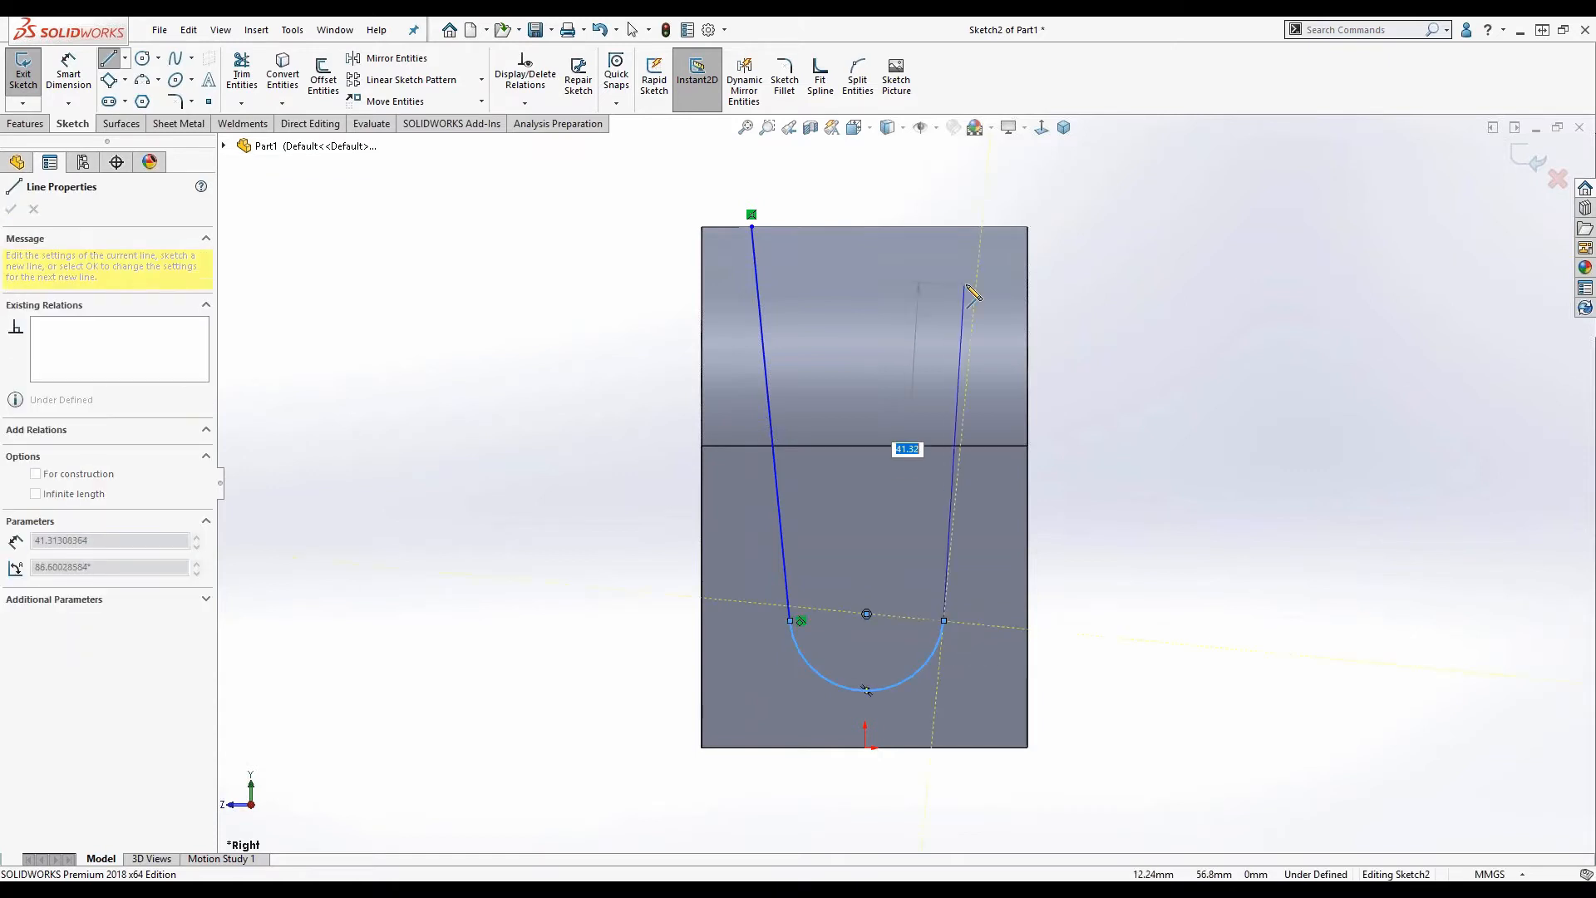
click(981, 226)
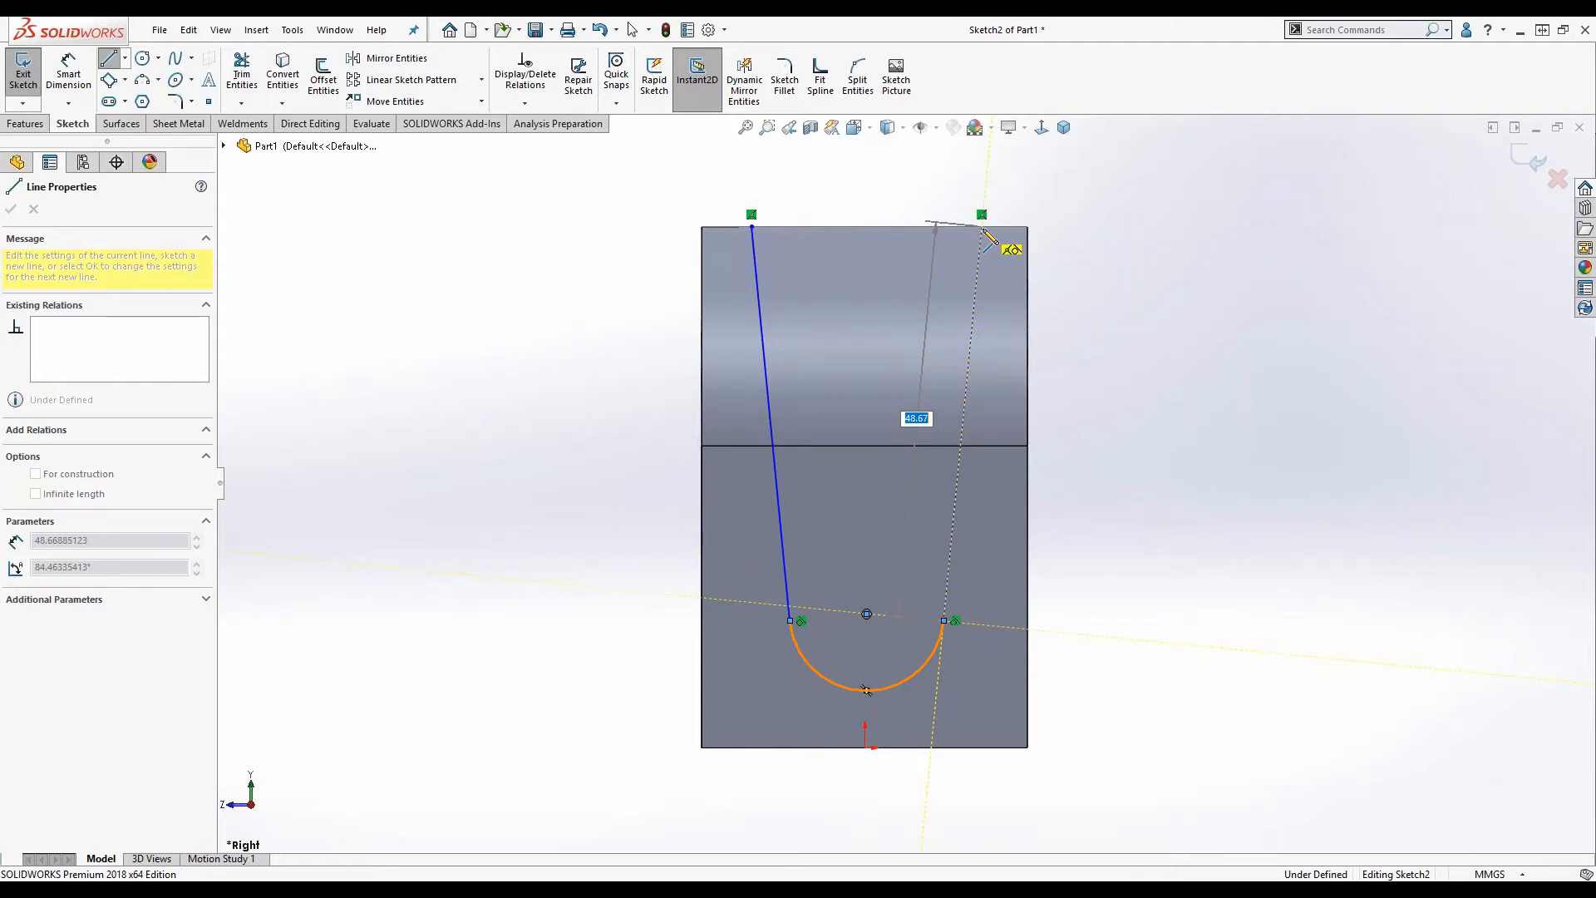
click(752, 227)
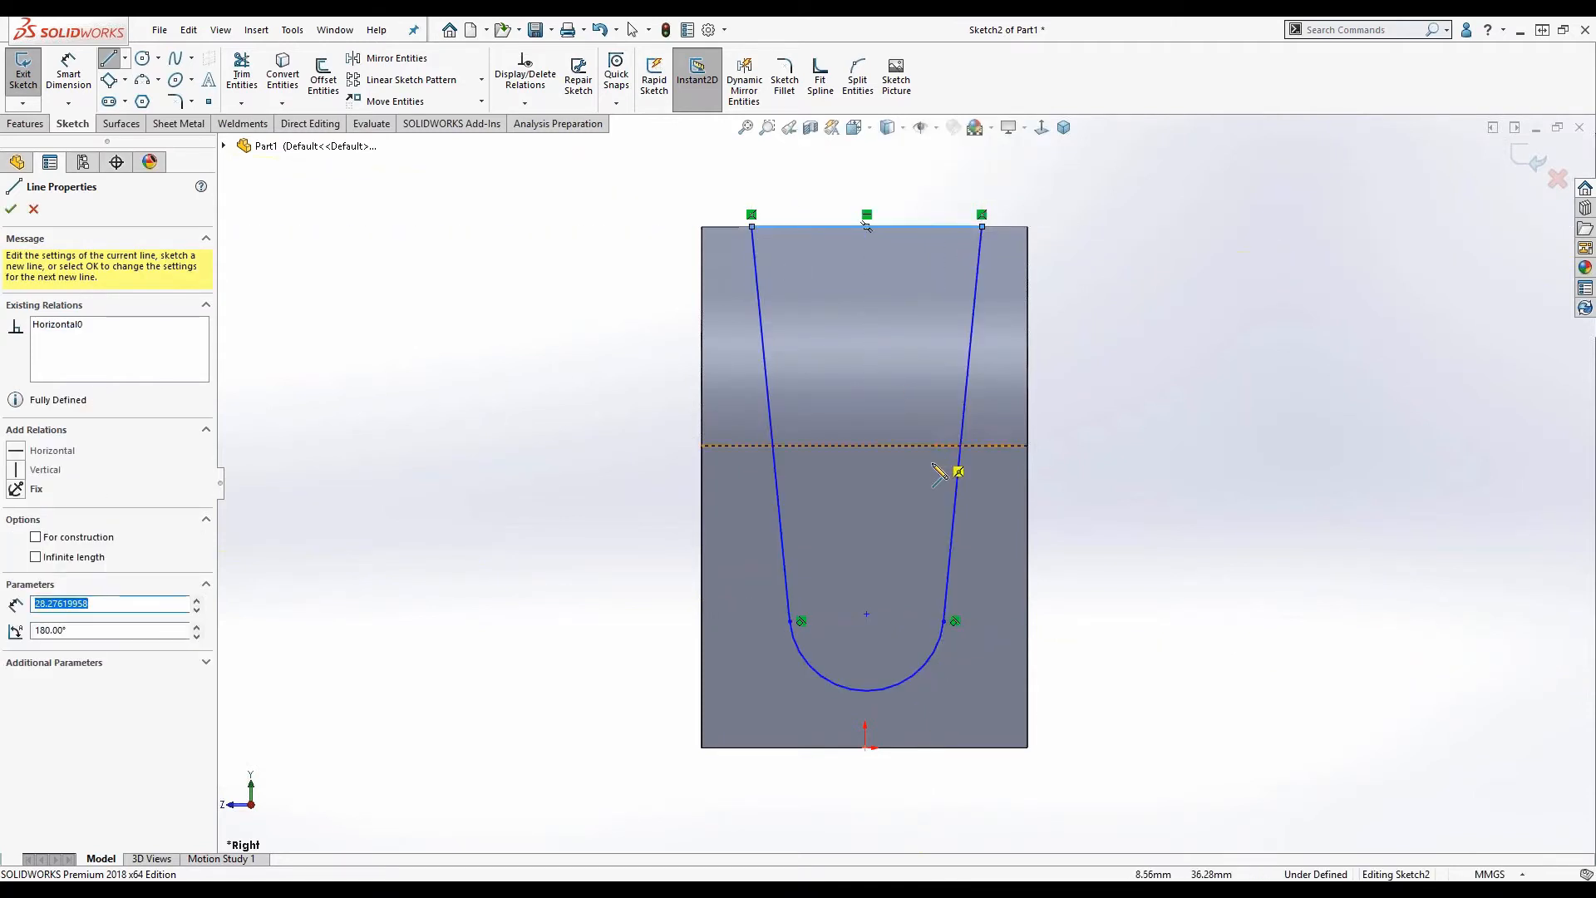
key(Escape)
key(Escape)
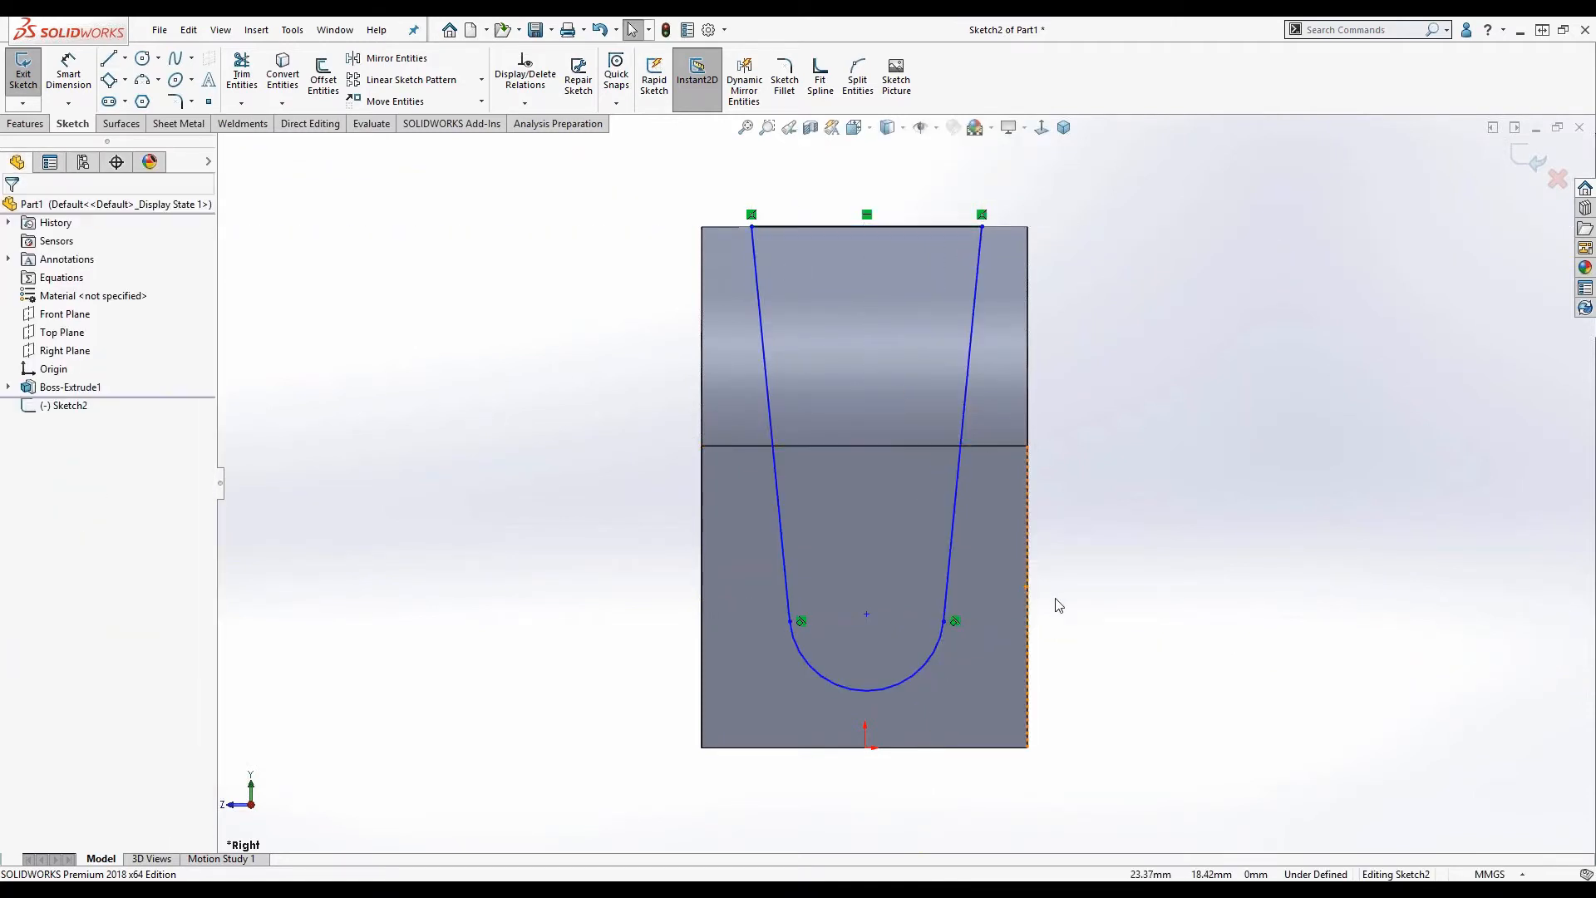
Draw a vertical line about 17 mm long upward from the bottom arc's center and convert it to construction geometry.
key(s)
click(1073, 658)
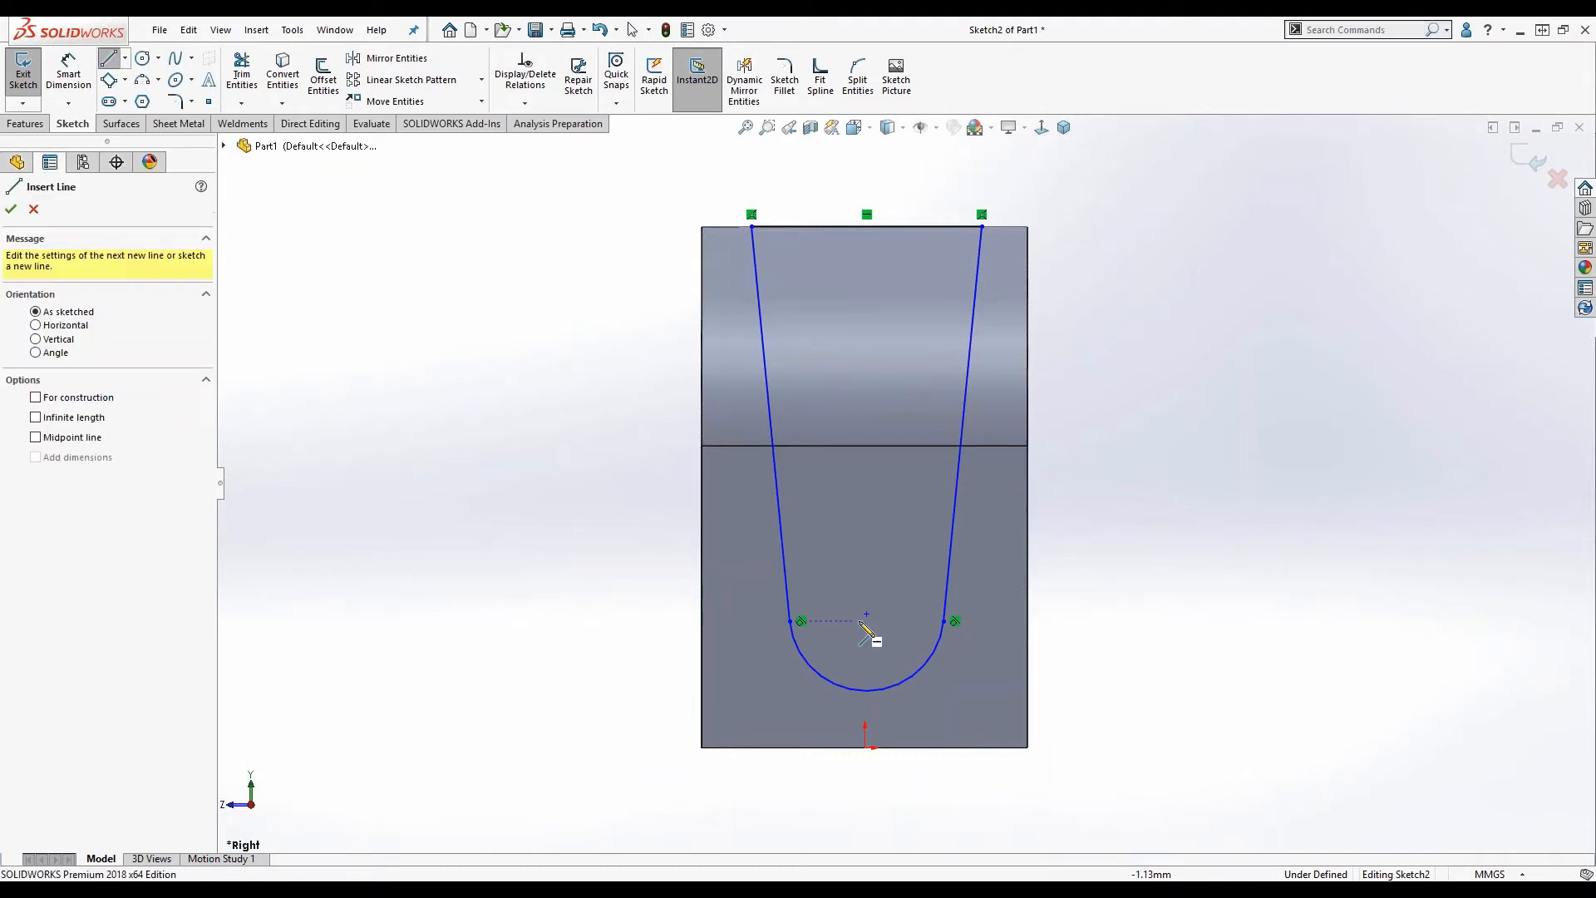
click(866, 614)
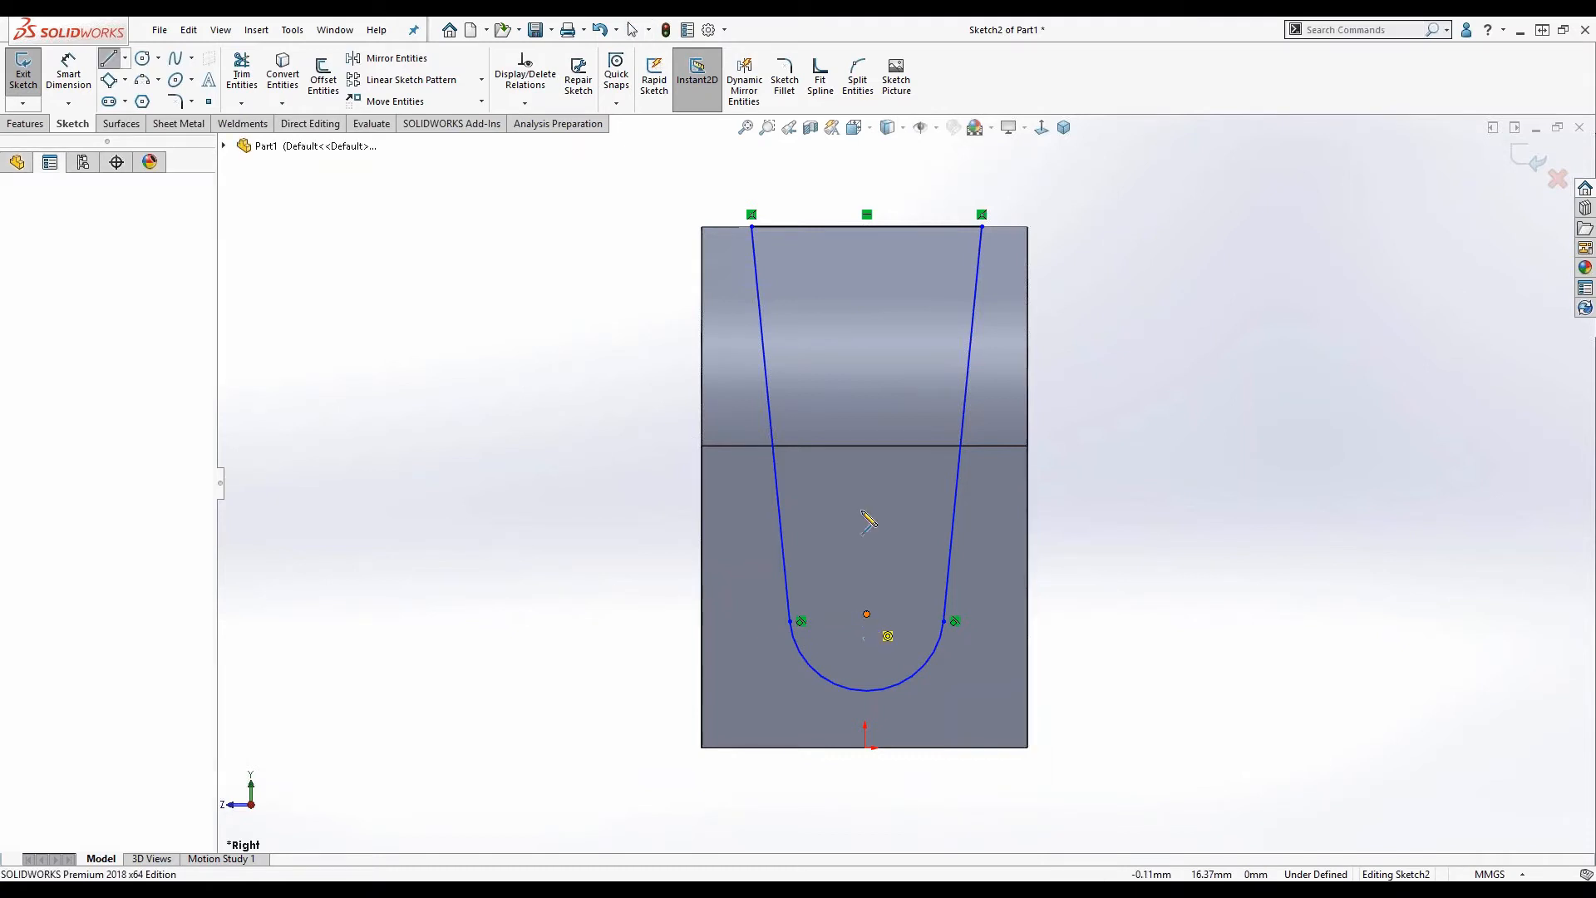
click(867, 474)
key(Escape)
key(Escape)
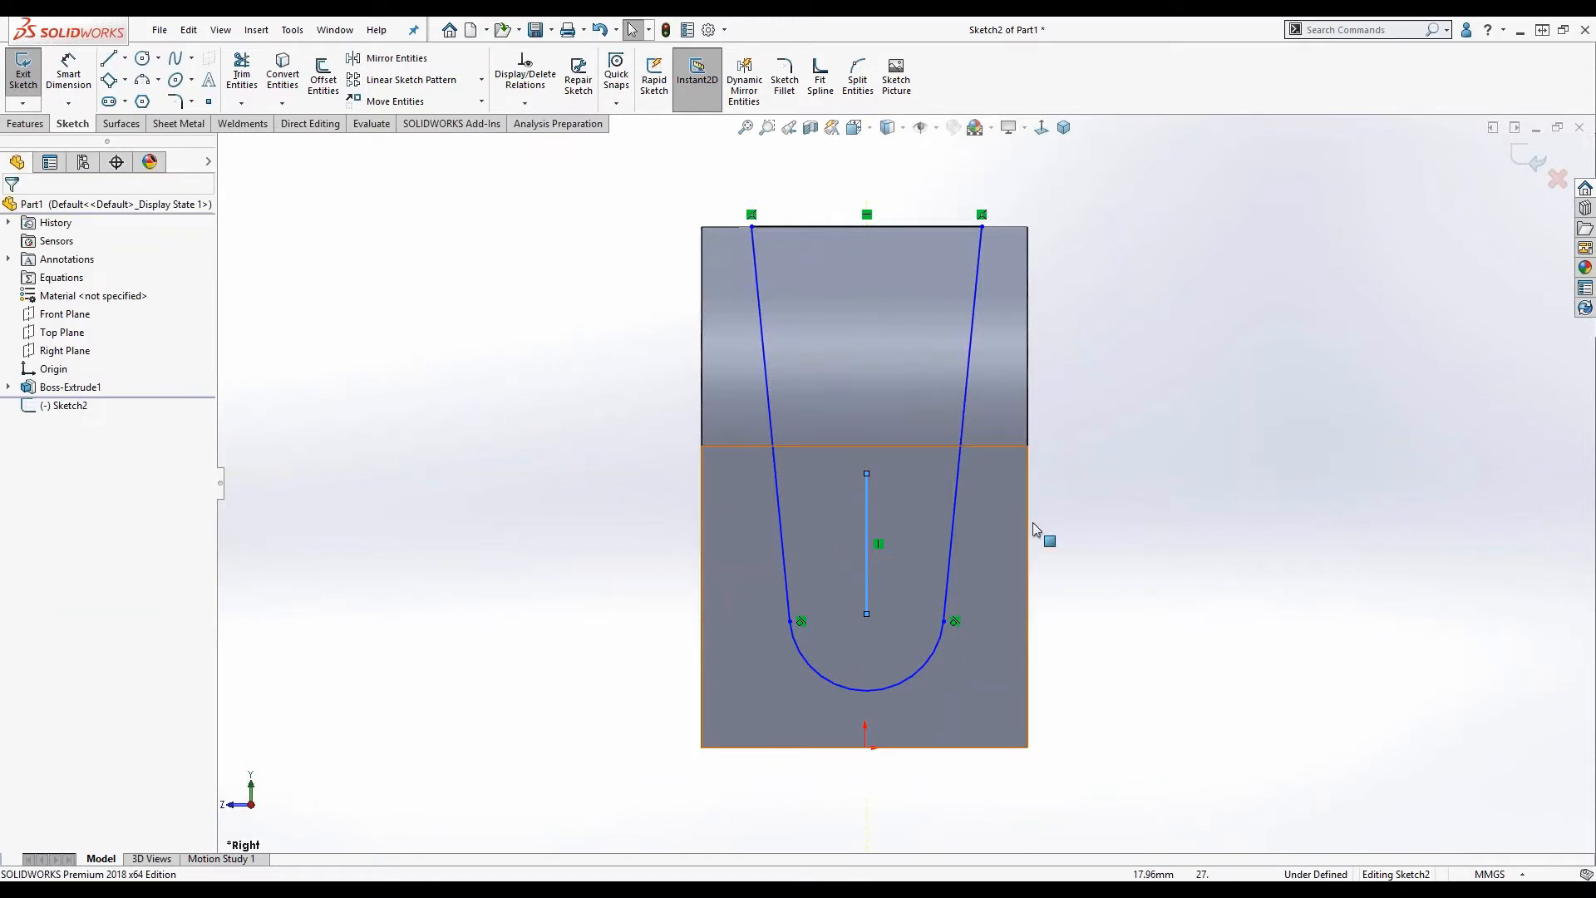
click(867, 540)
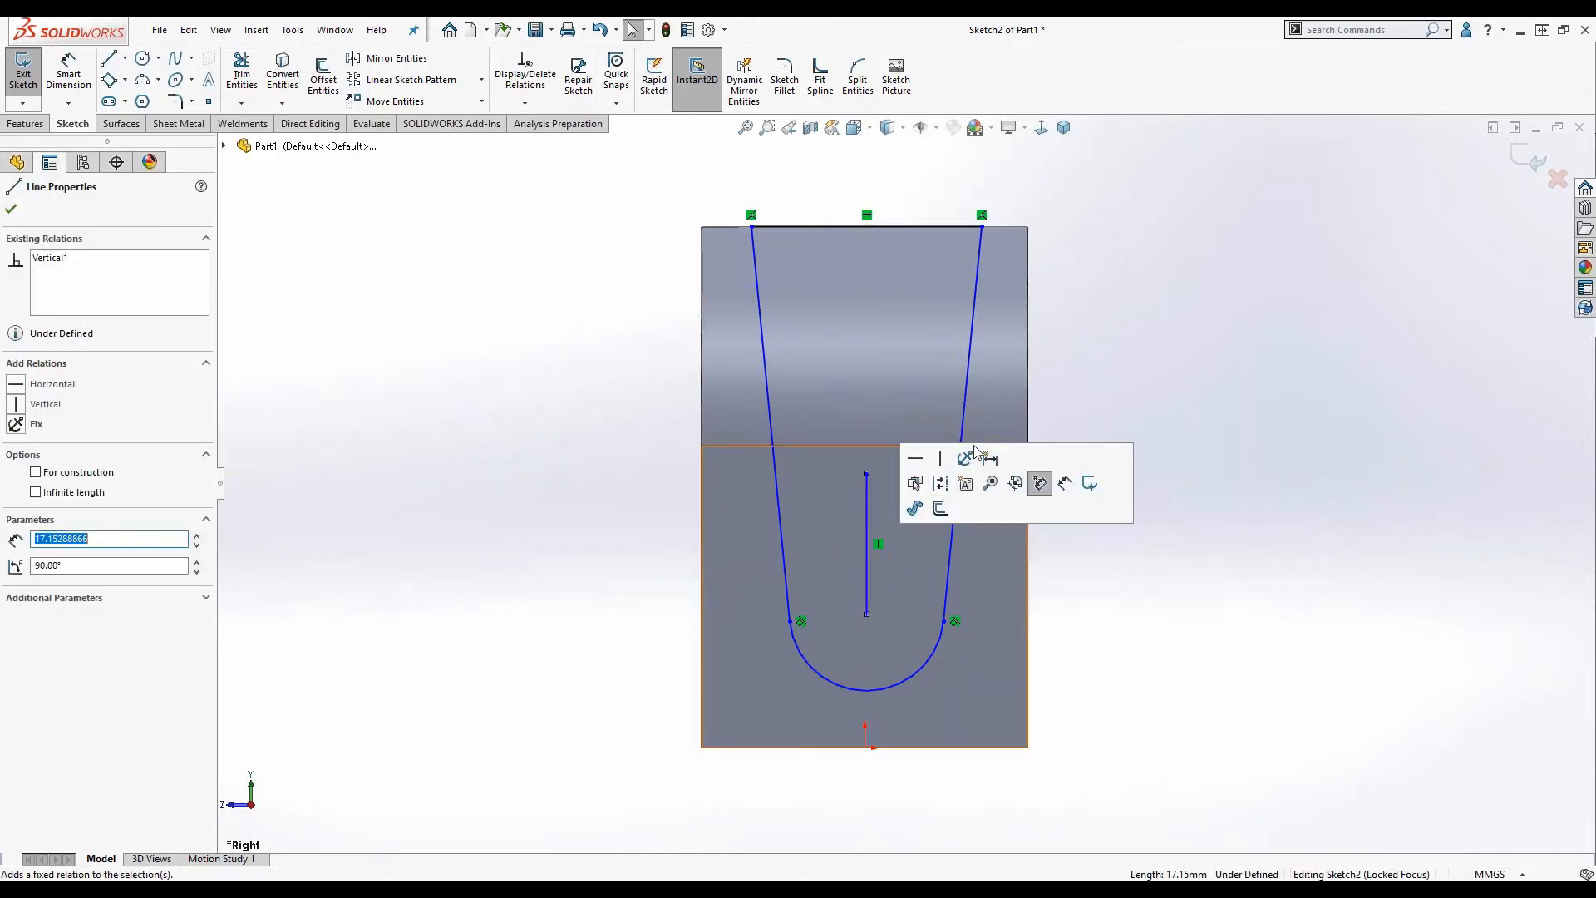
click(942, 482)
click(1094, 641)
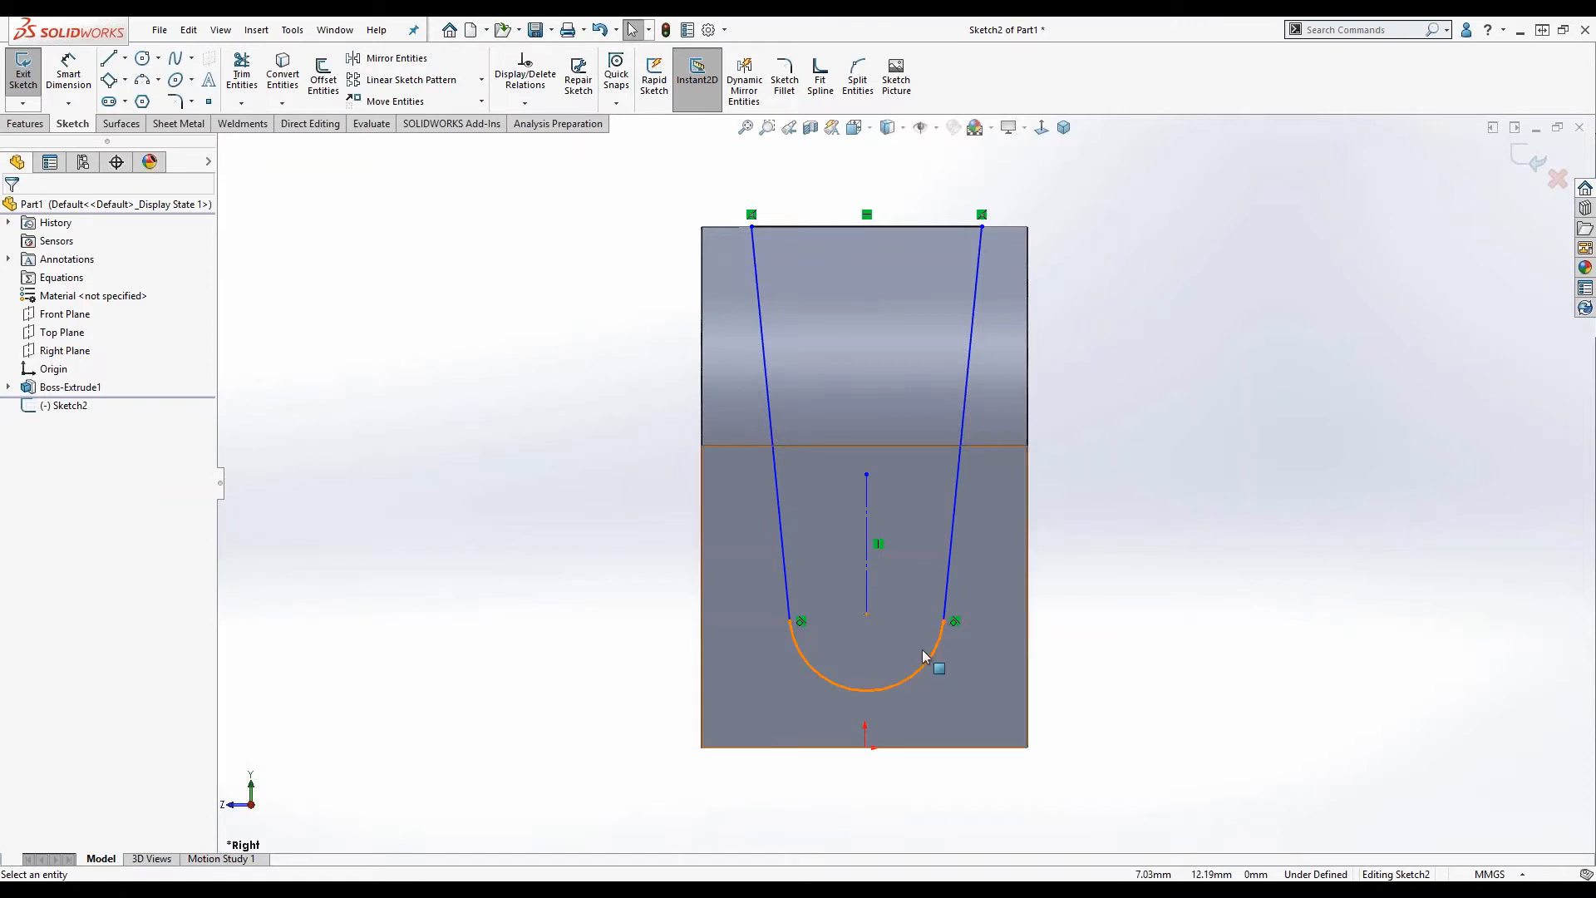
Sketch a circle centered on the bottom arc's center point and dimension its diameter as 10 mm.
key(s)
click(954, 735)
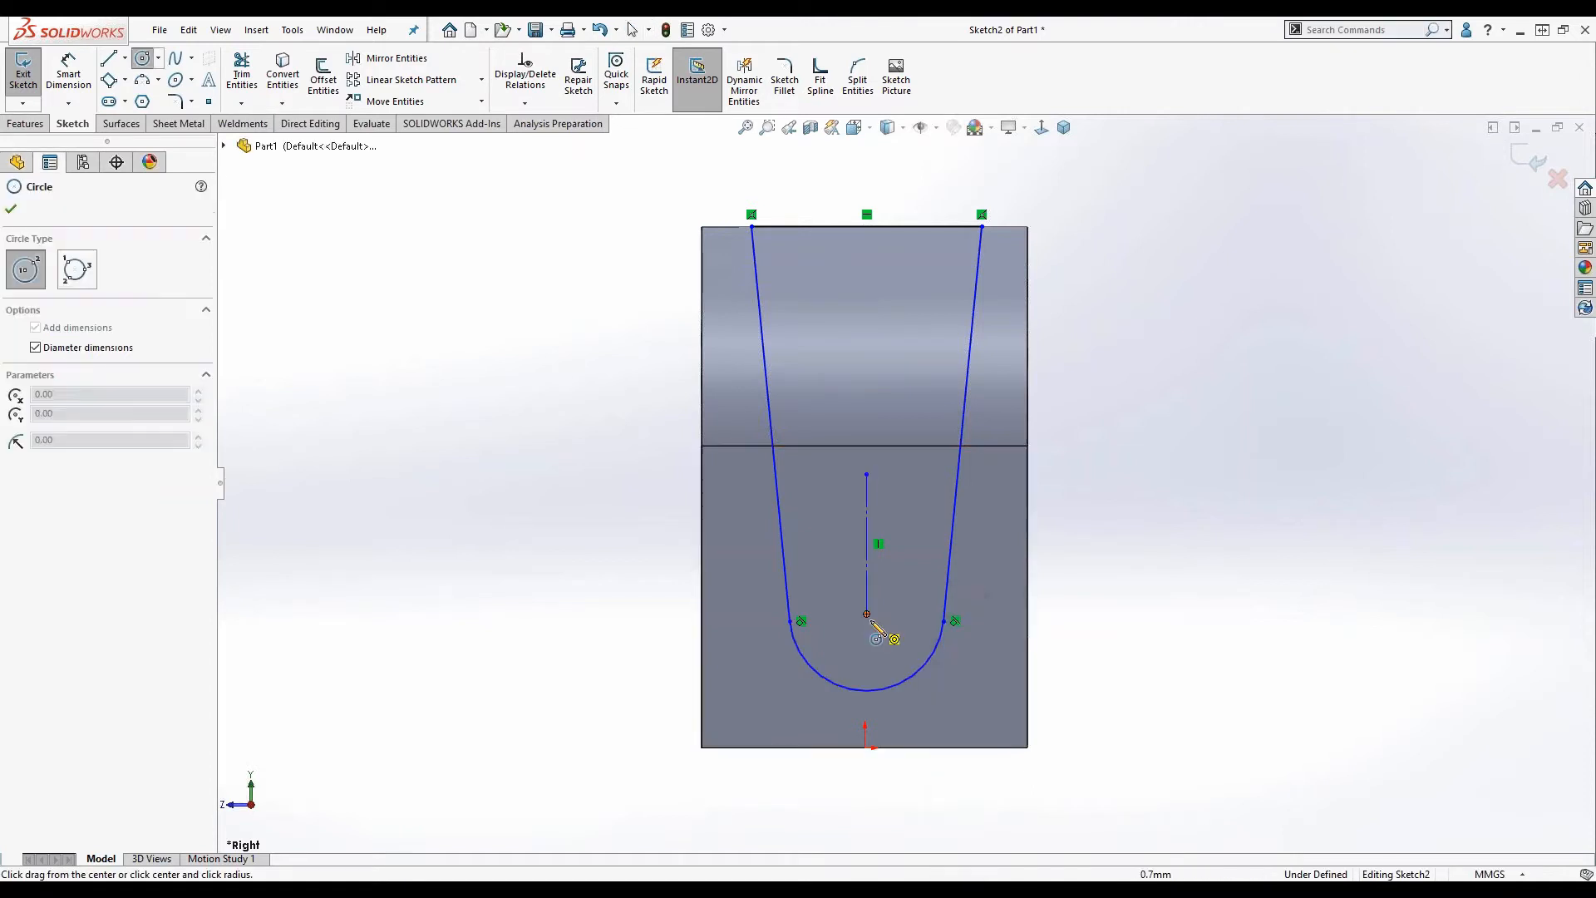
click(904, 655)
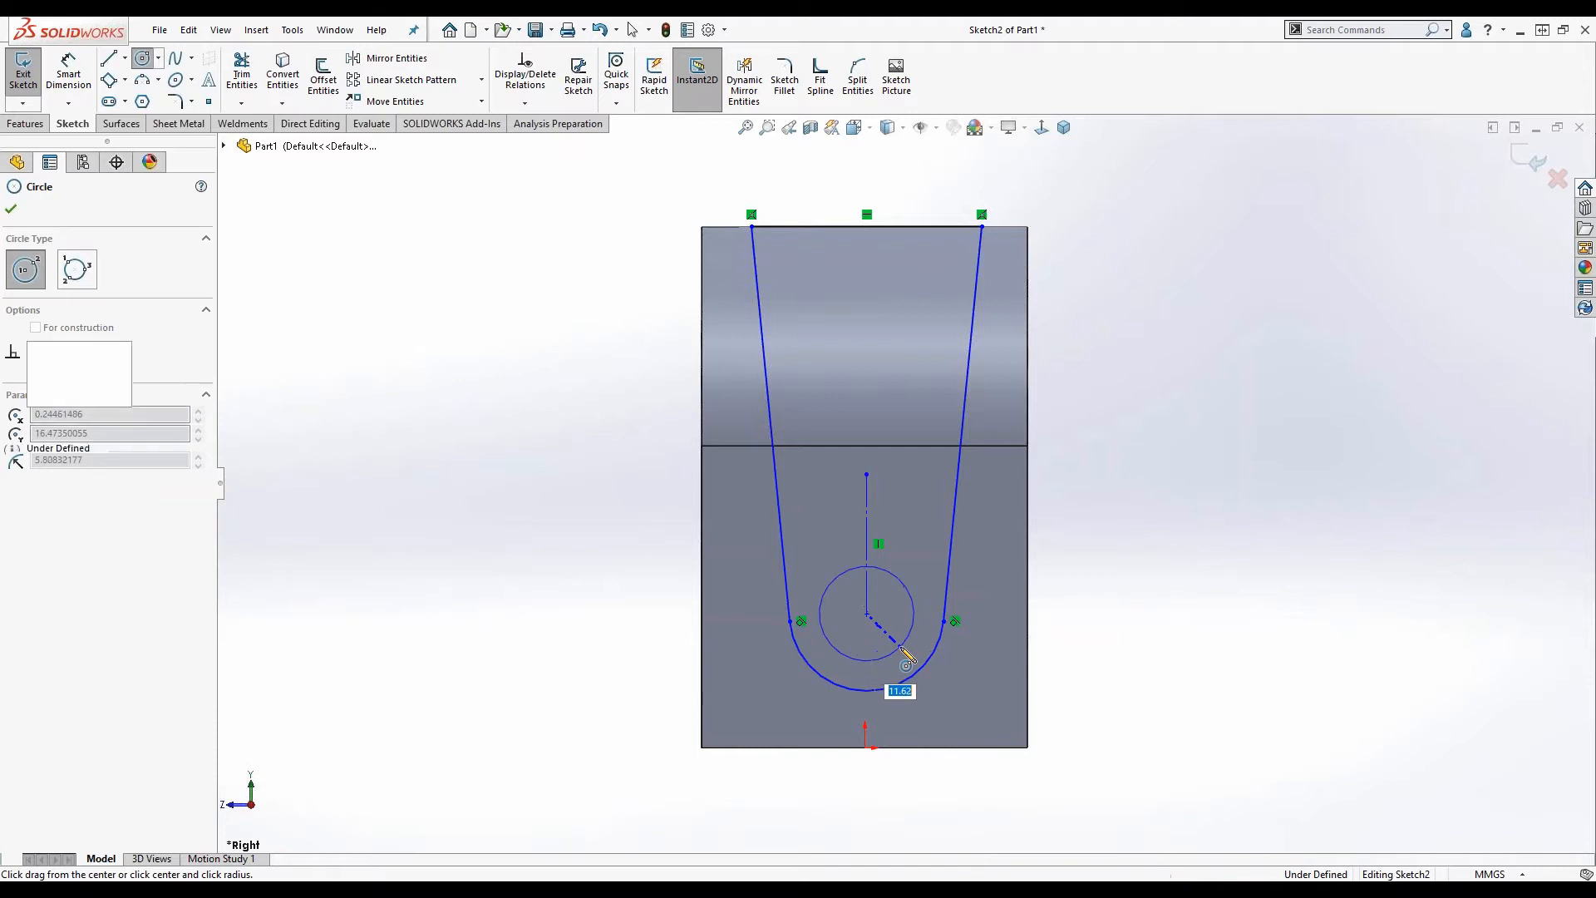
key(Escape)
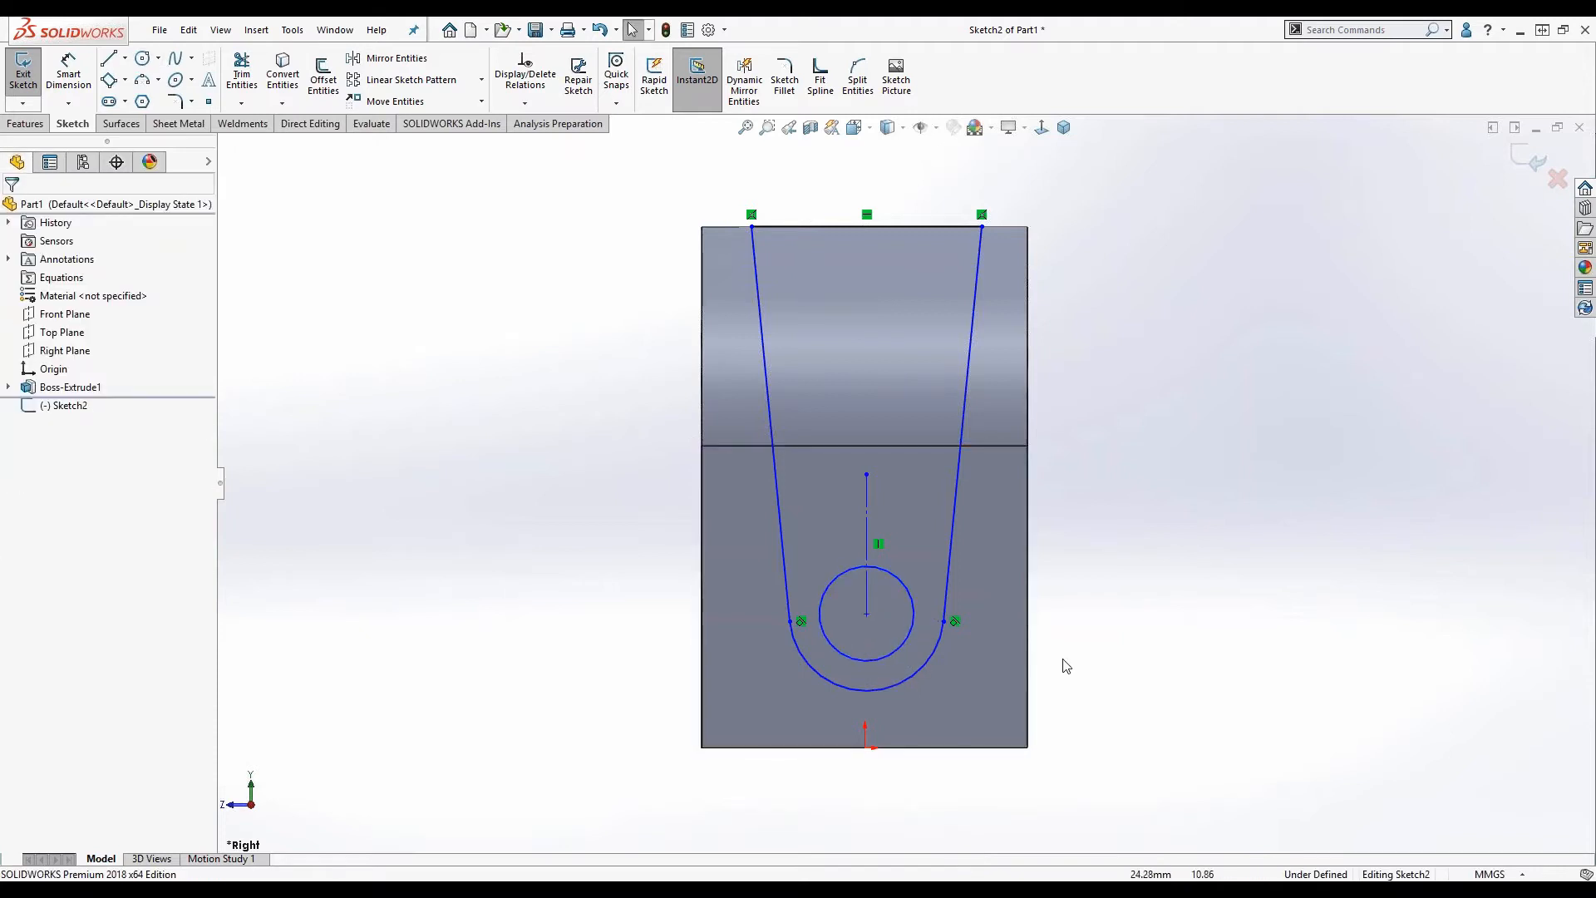
click(904, 645)
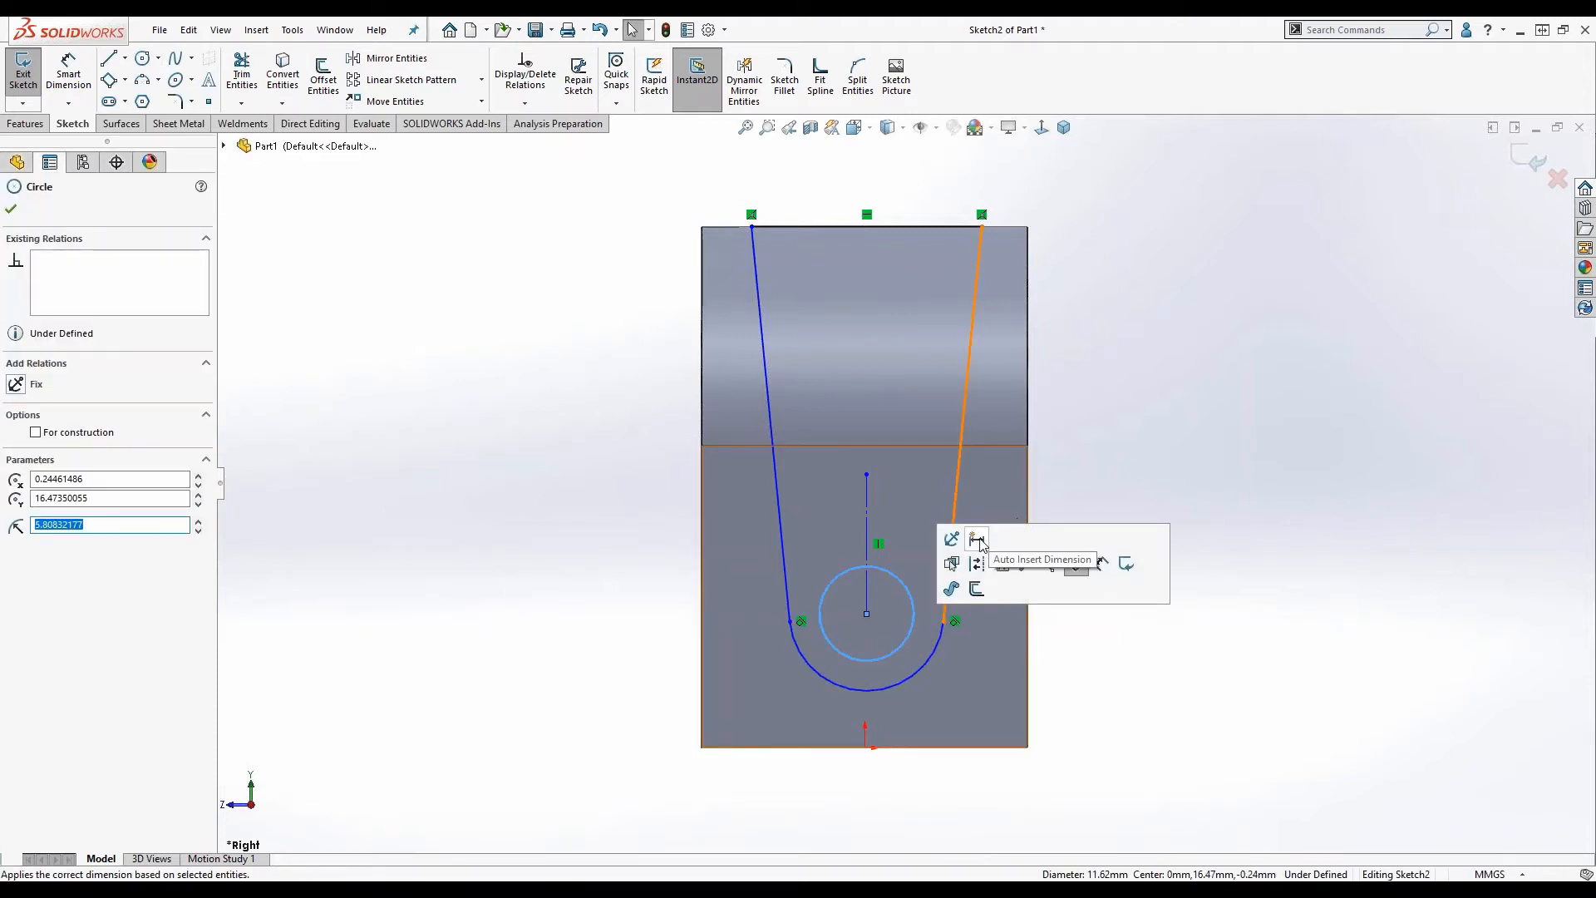
click(976, 539)
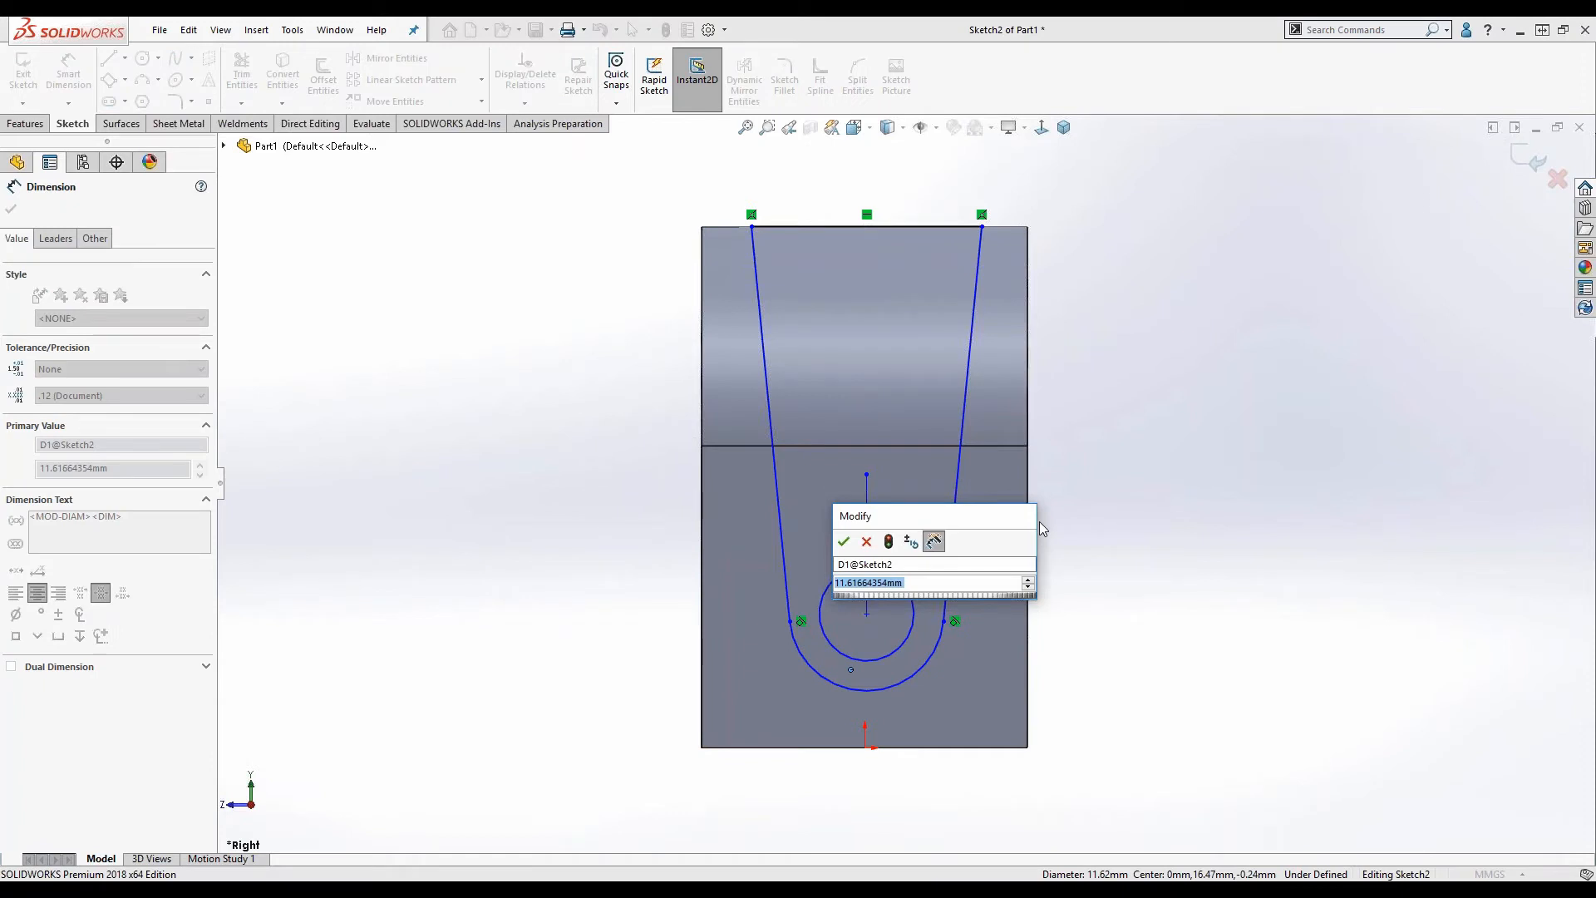
text(10)
key(Return)
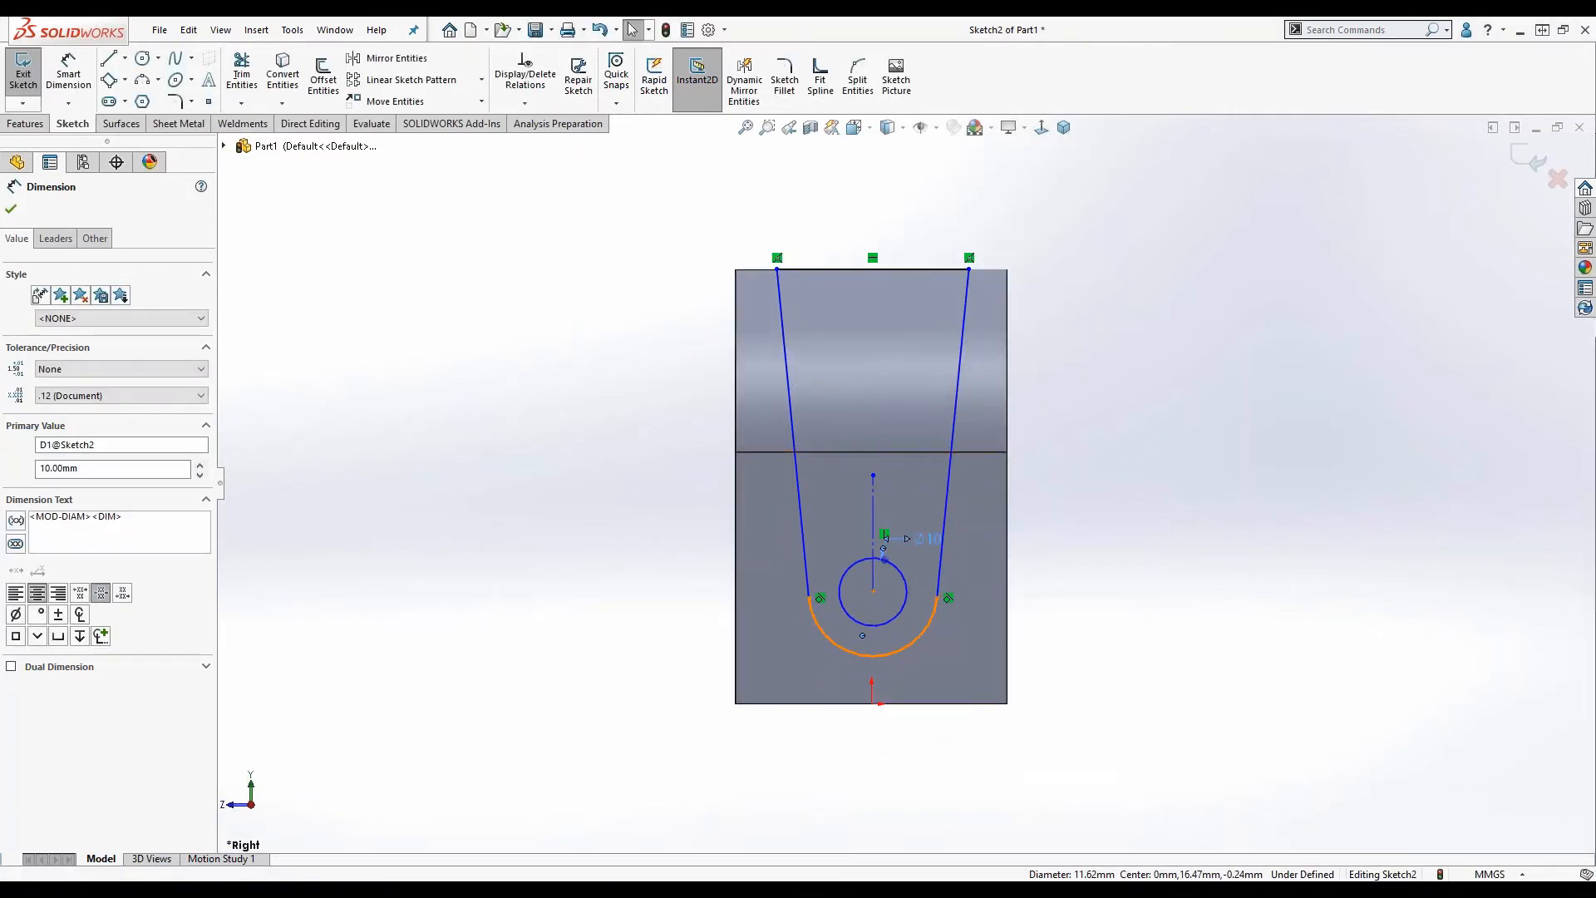
Dimension the U profile's bottom arc with a radius of 10 mm.
click(911, 642)
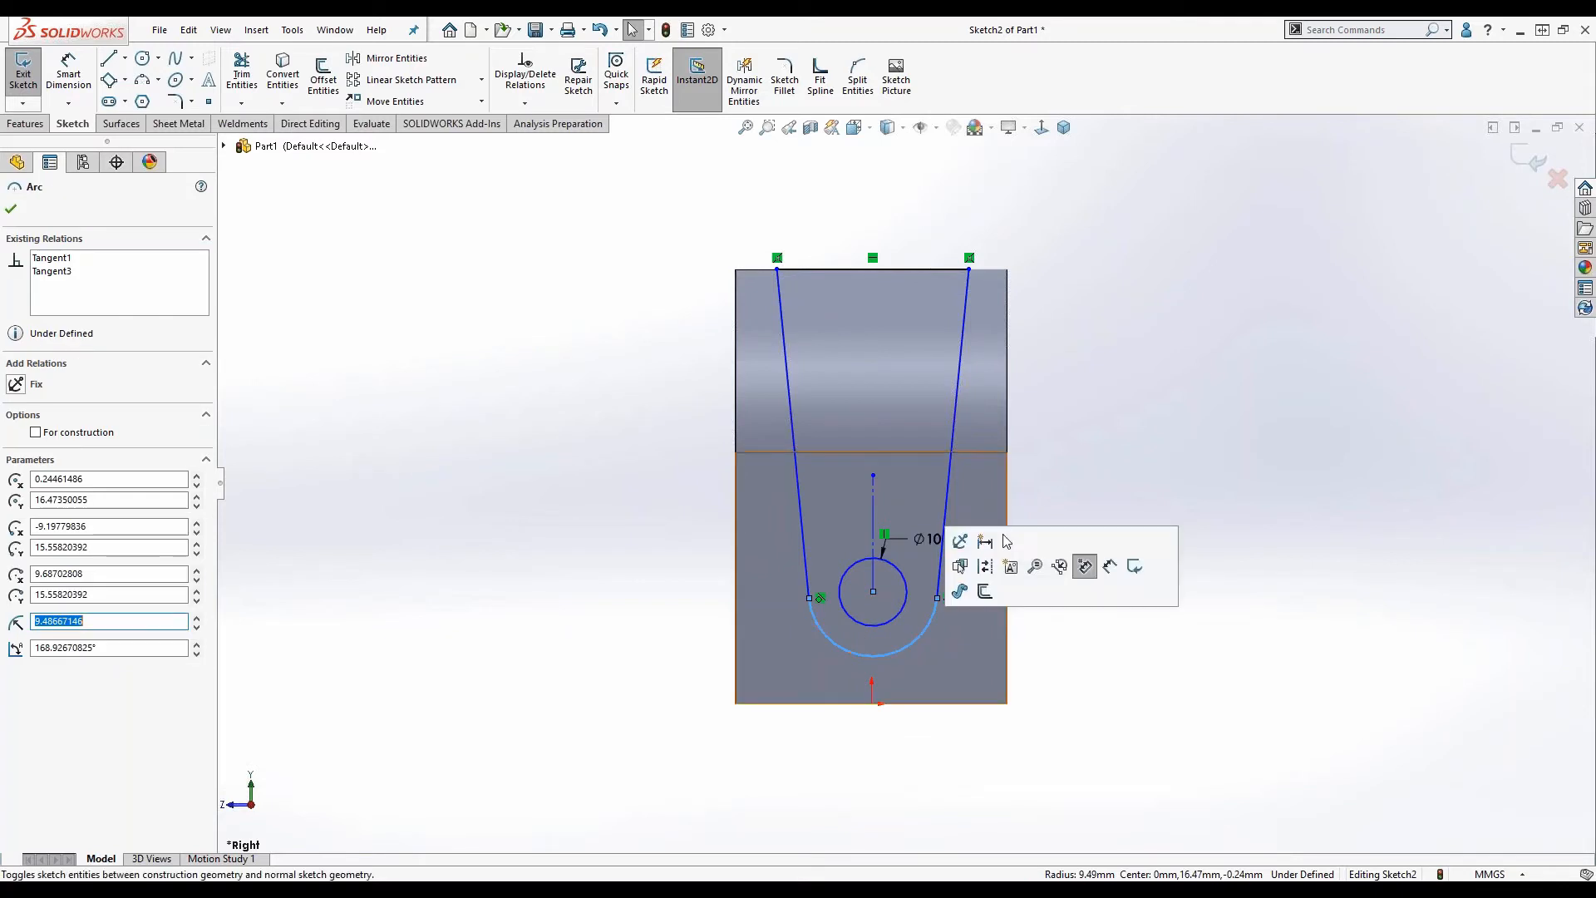
click(1036, 571)
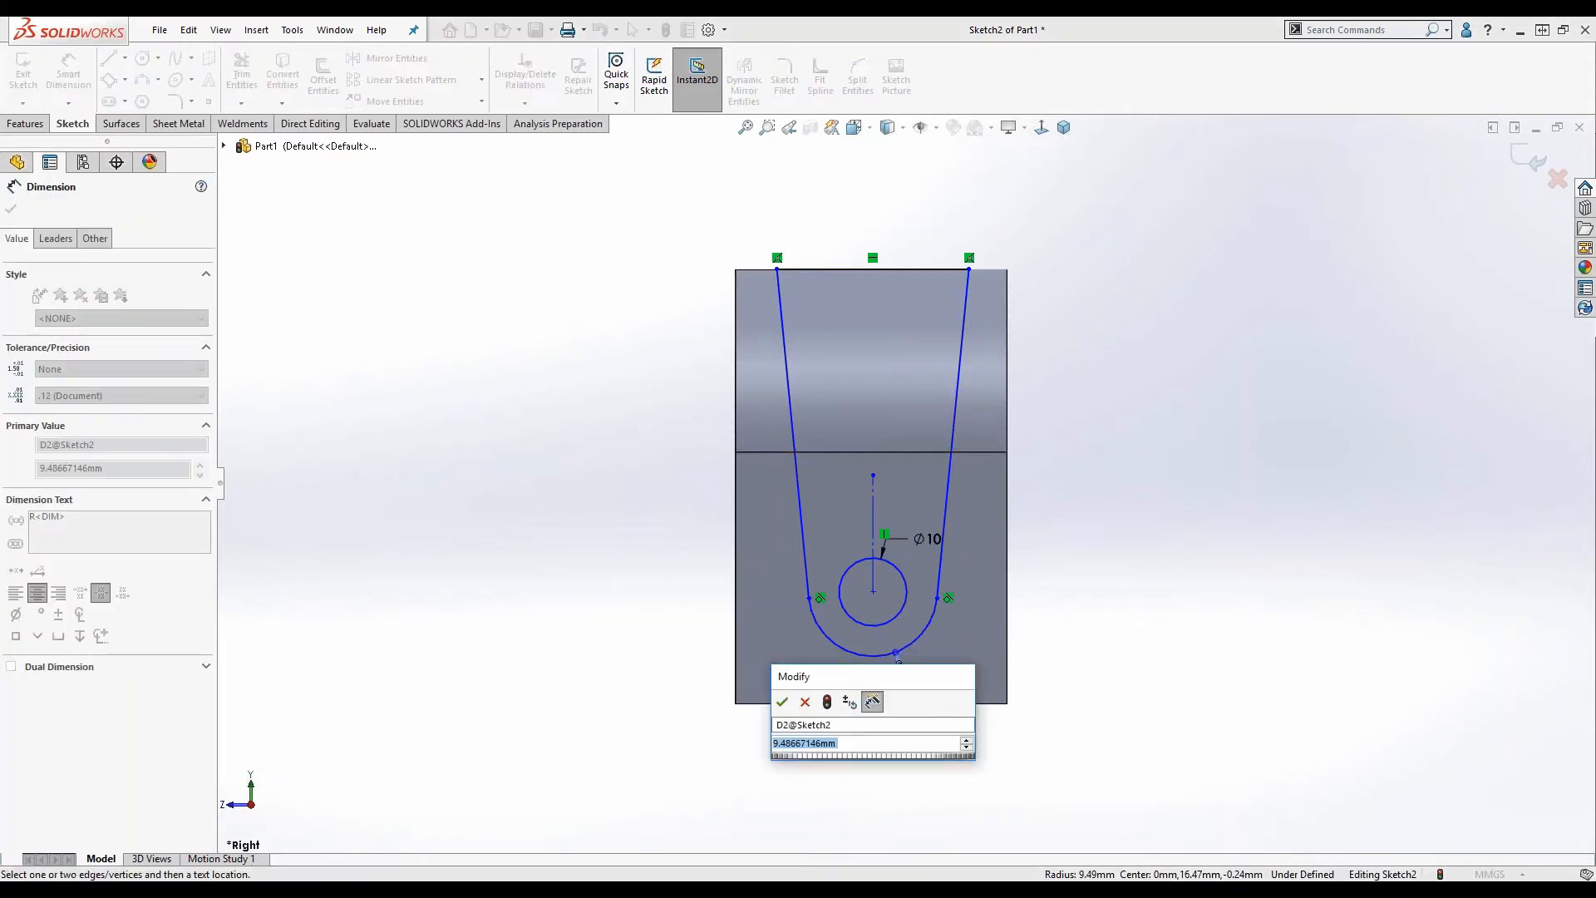
text(10)
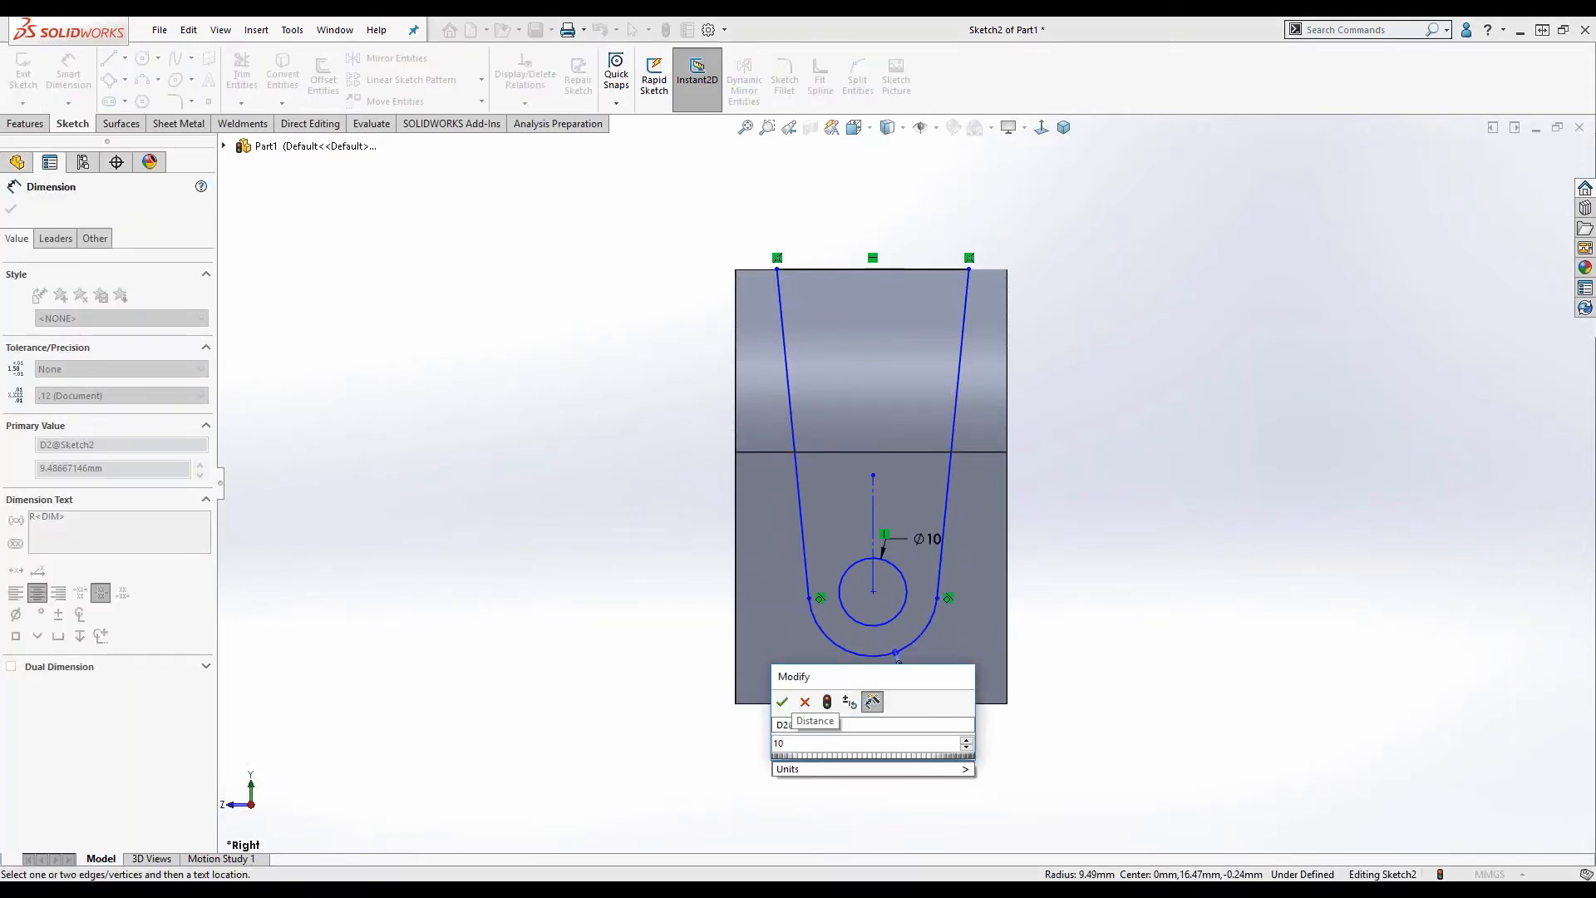
key(Return)
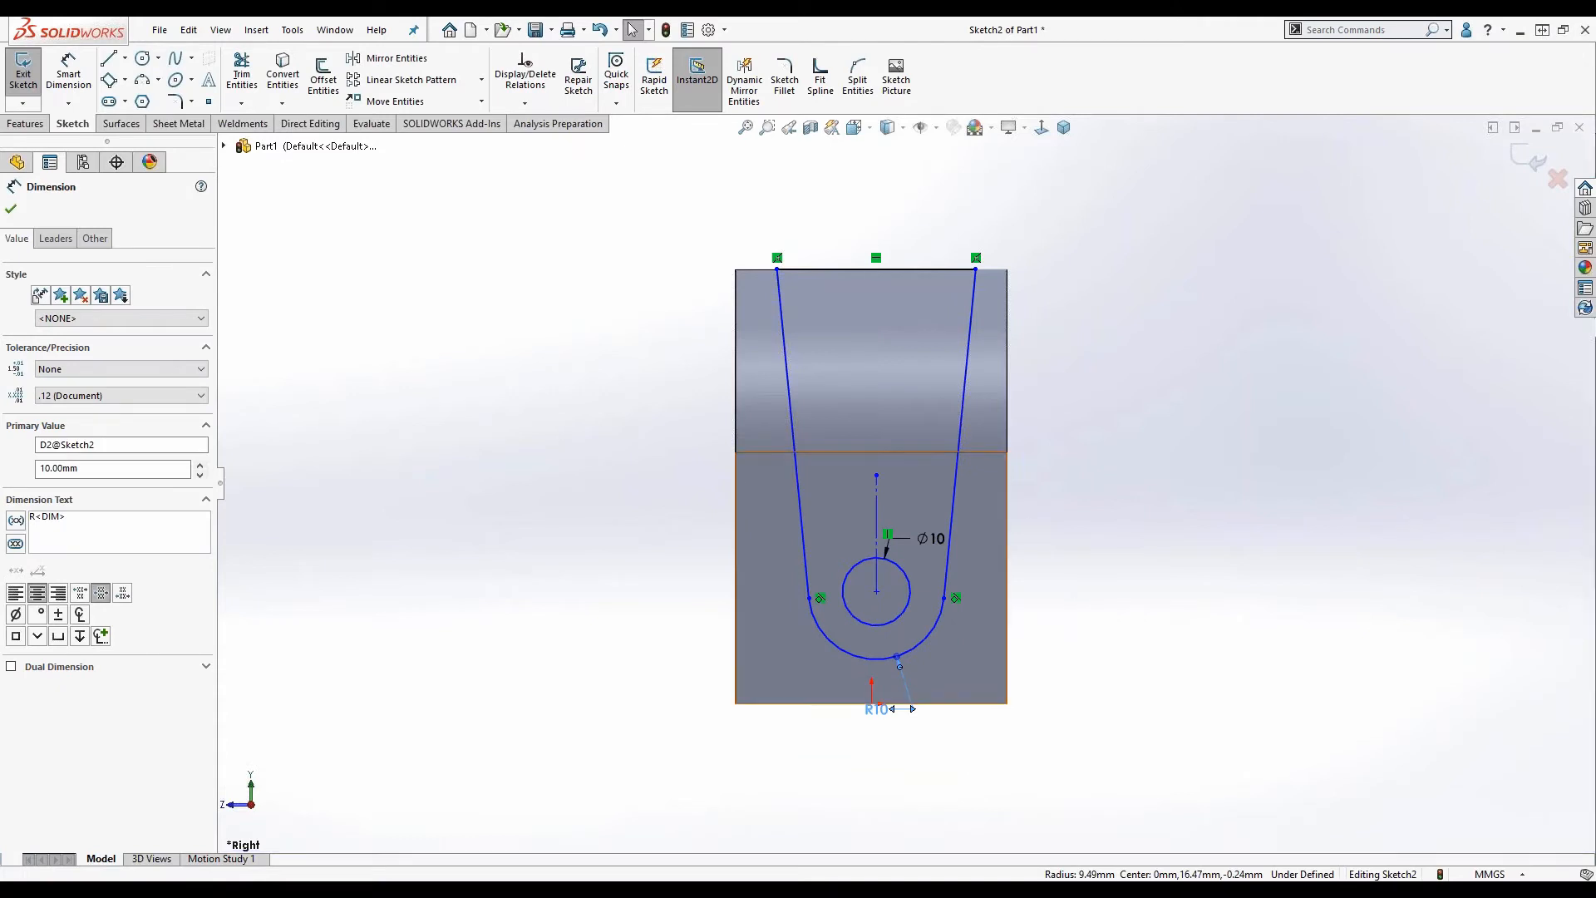
Add an angle dimension of 178 degrees between the two slanted side lines of the U profile.
click(801, 519)
ctrl+click(954, 510)
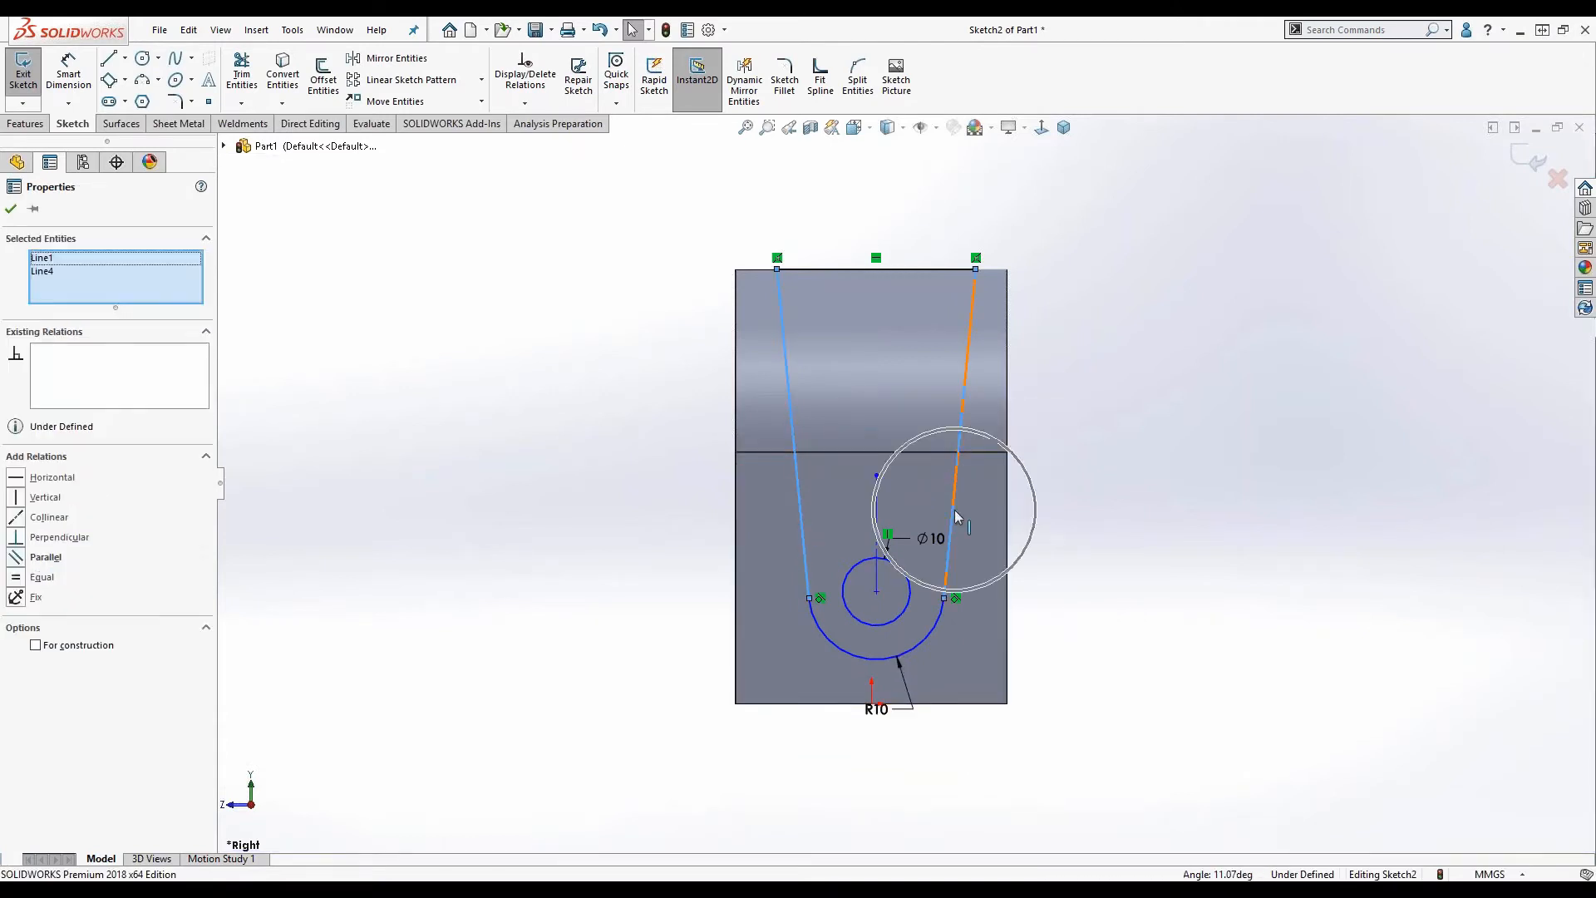
click(1179, 412)
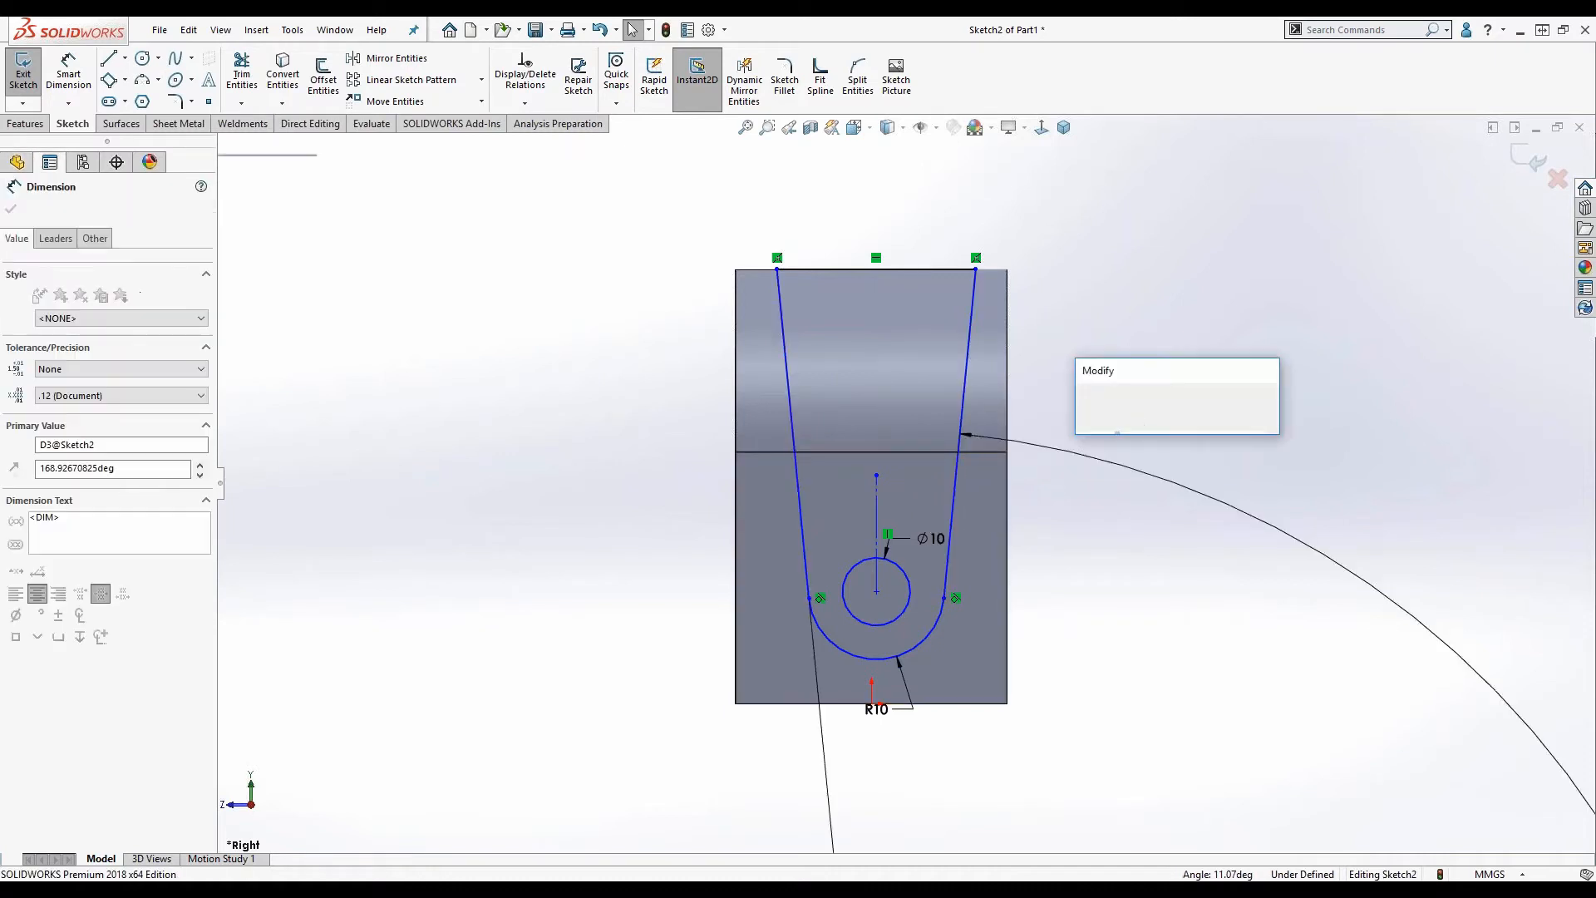
text(178)
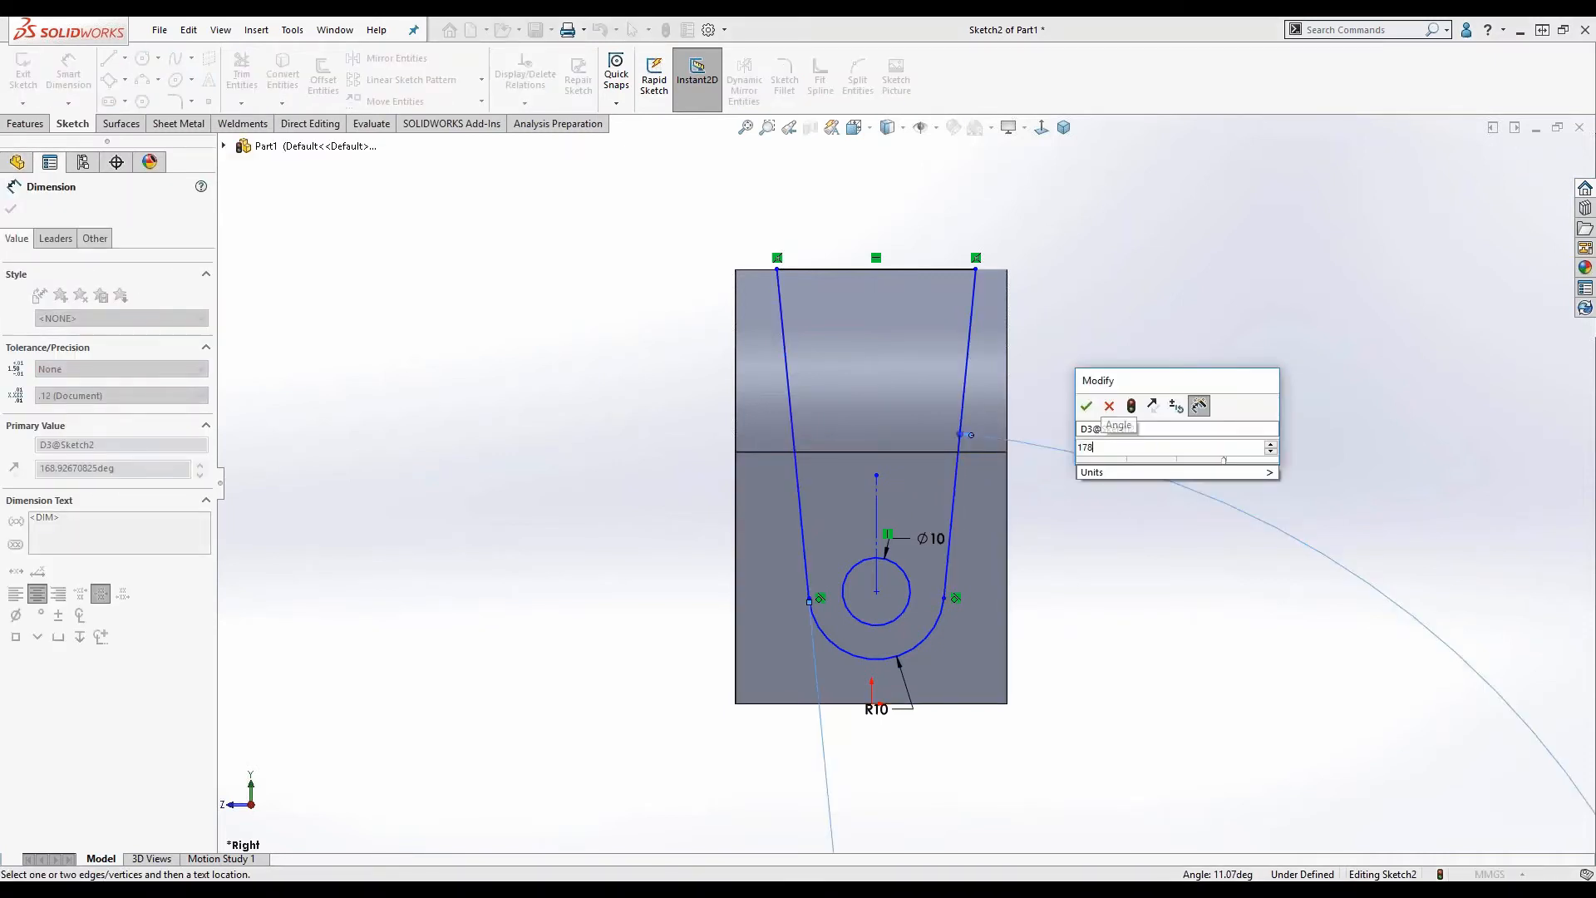
key(Return)
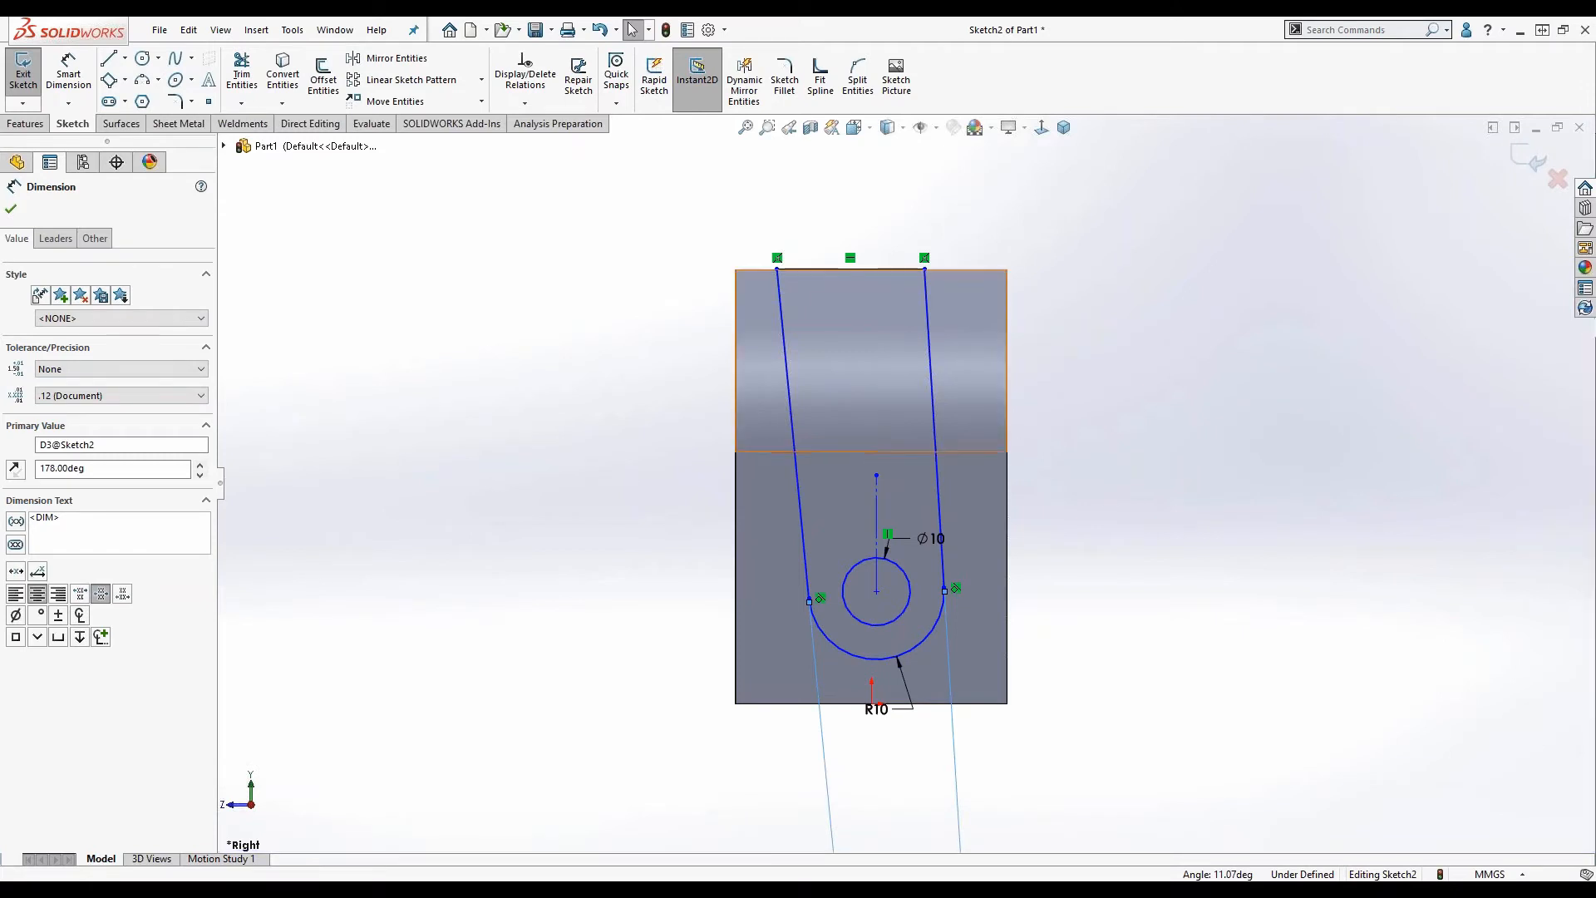
click(1097, 381)
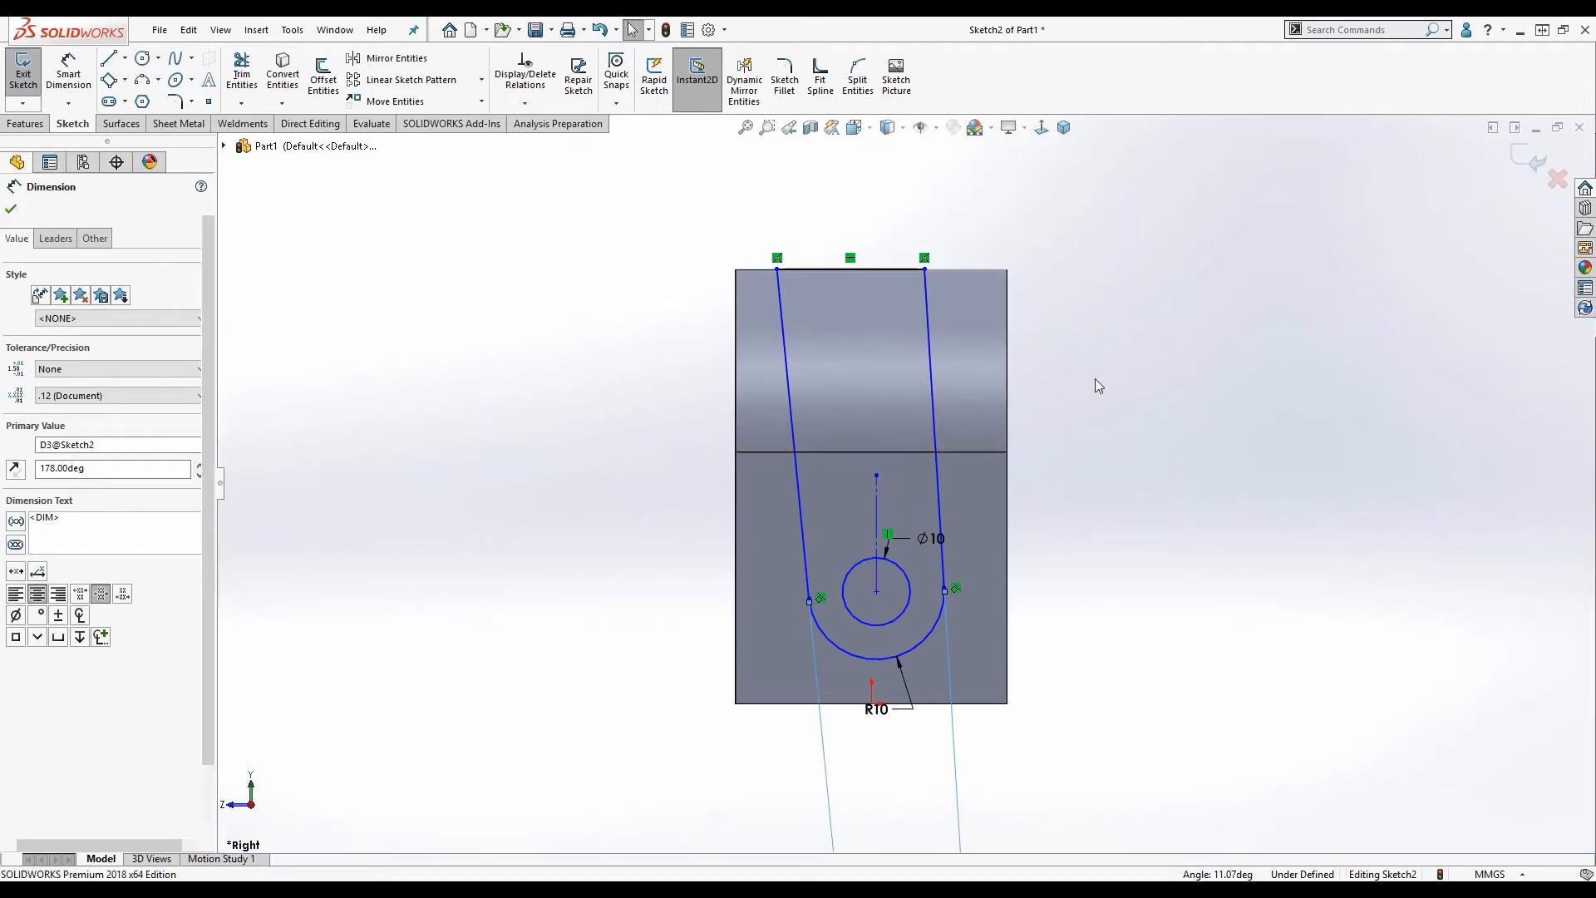
Make the two side lines symmetric about the vertical construction line.
click(936, 402)
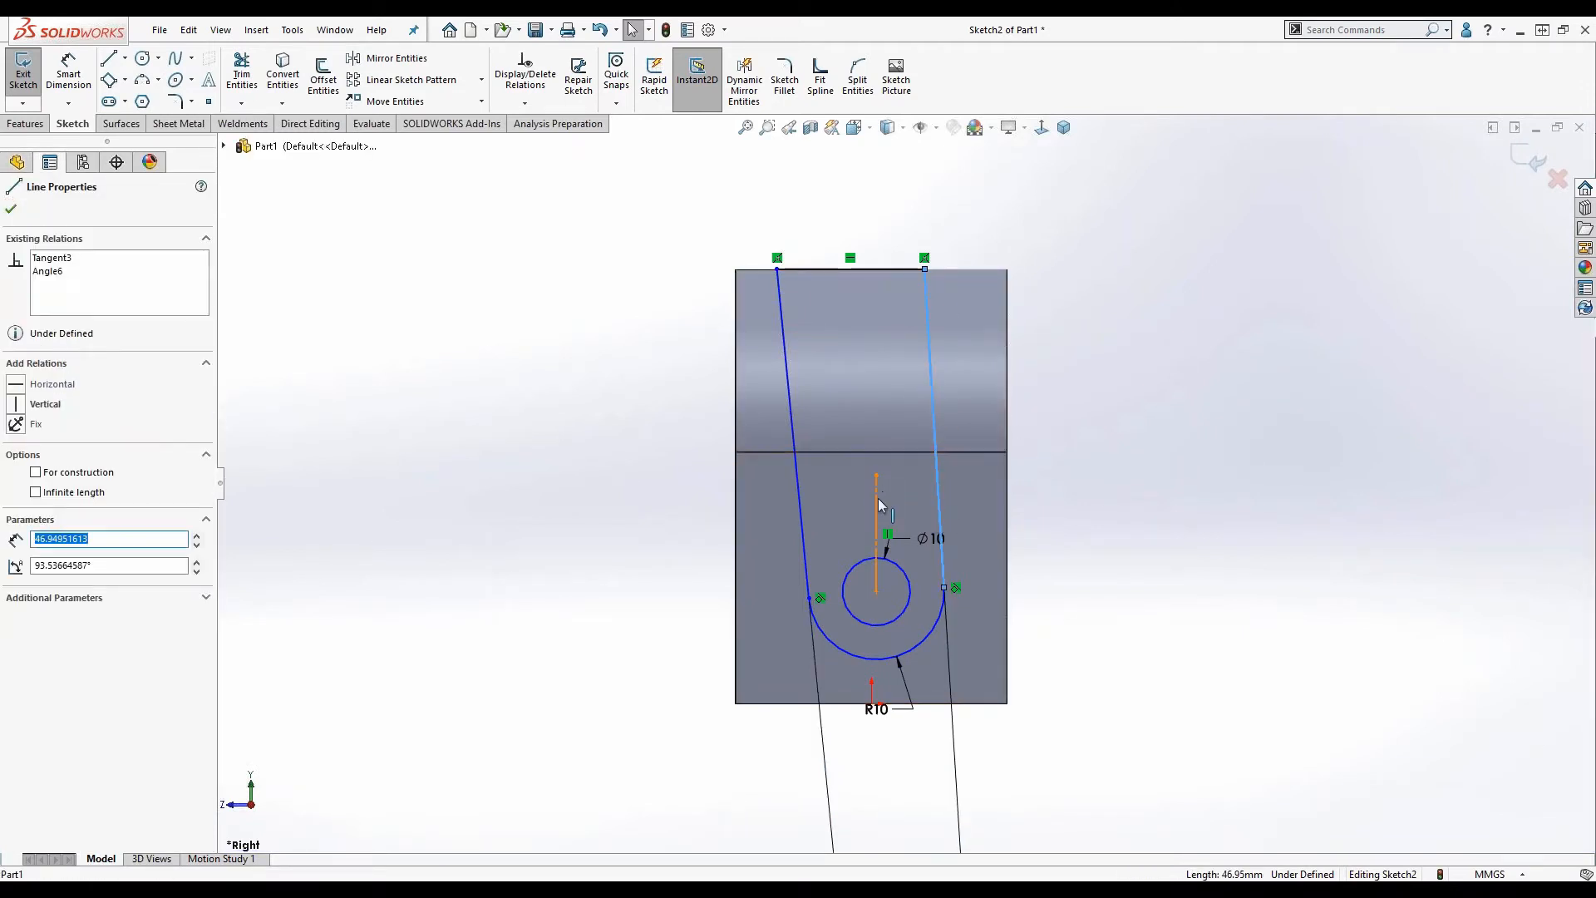
ctrl+click(799, 496)
ctrl+click(799, 492)
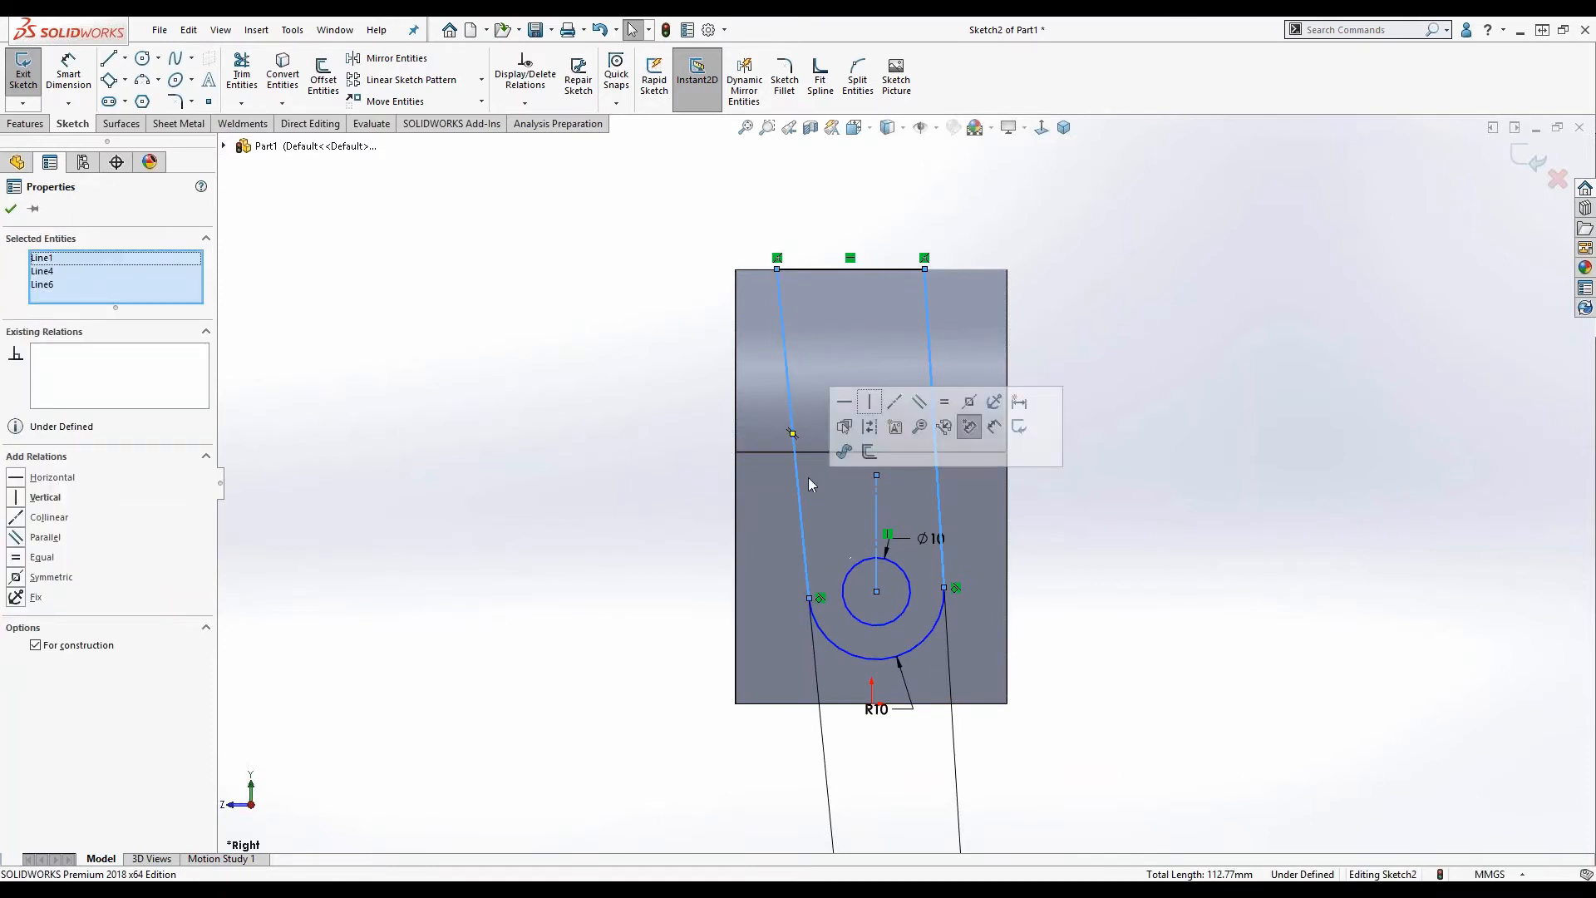
click(919, 401)
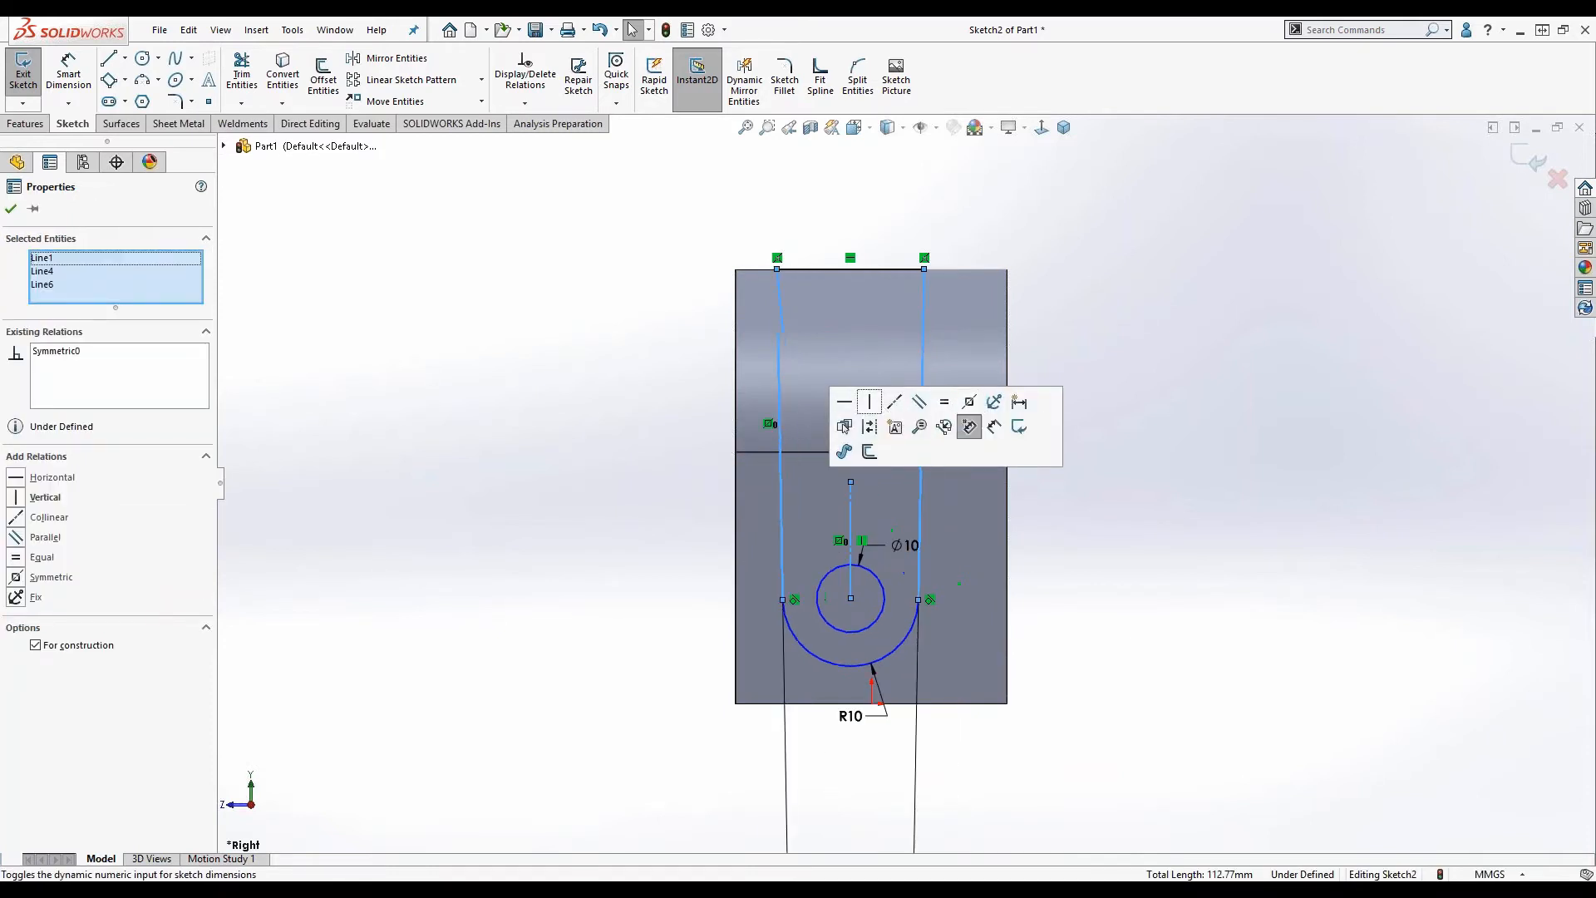
click(1089, 592)
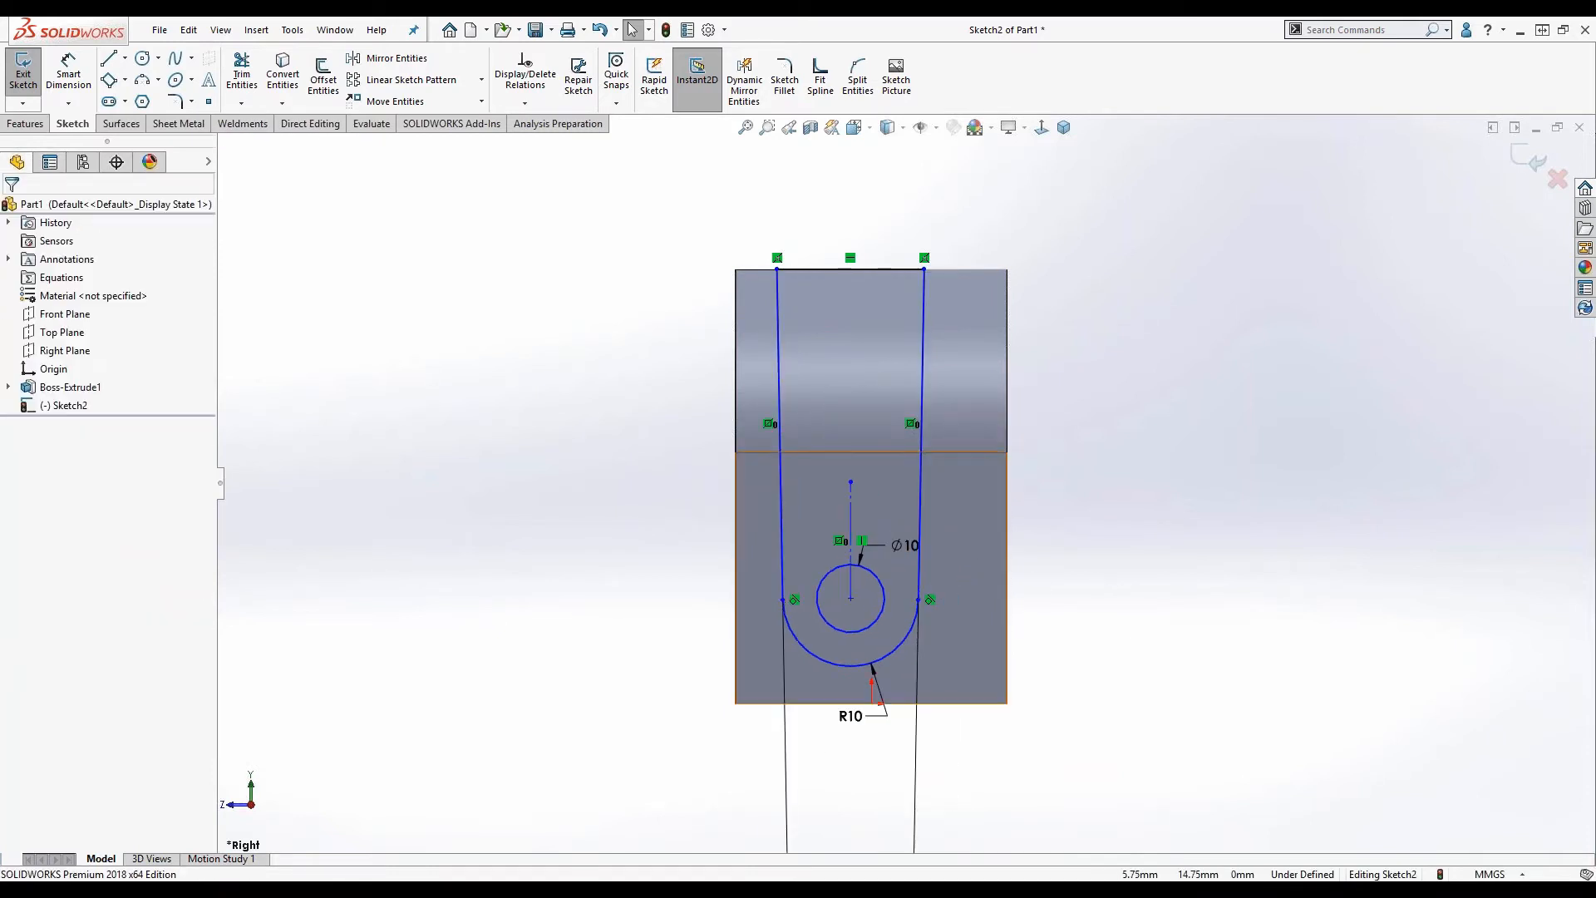
Make the midpoint of the U profile's bottom arc coincident with the origin, and exit the sketch.
scroll(848, 701, down, 3)
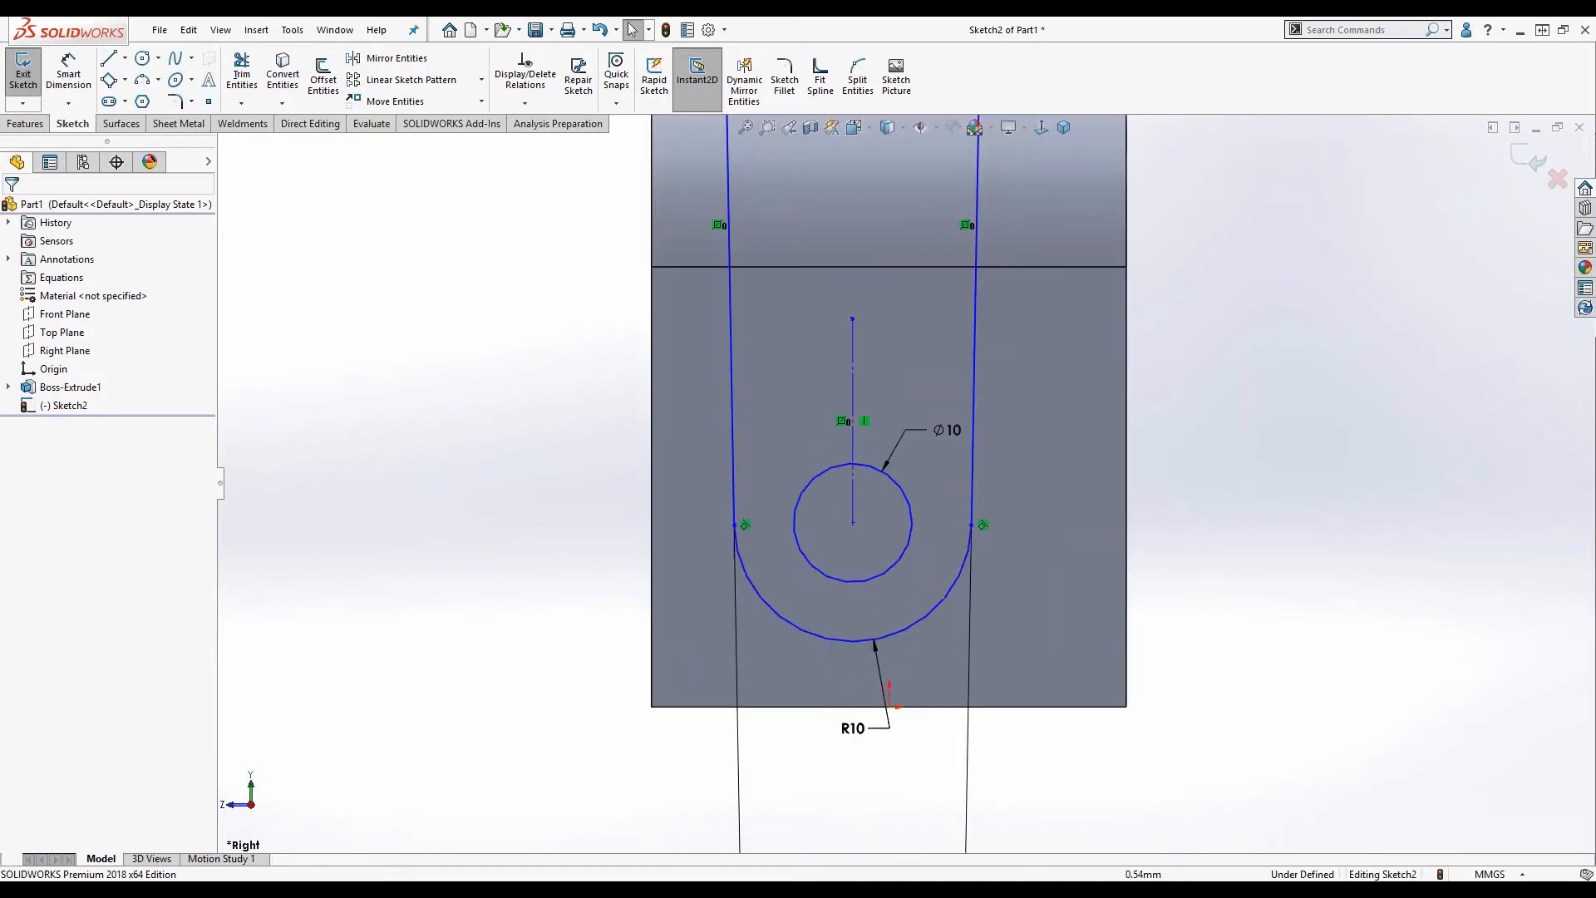
click(852, 642)
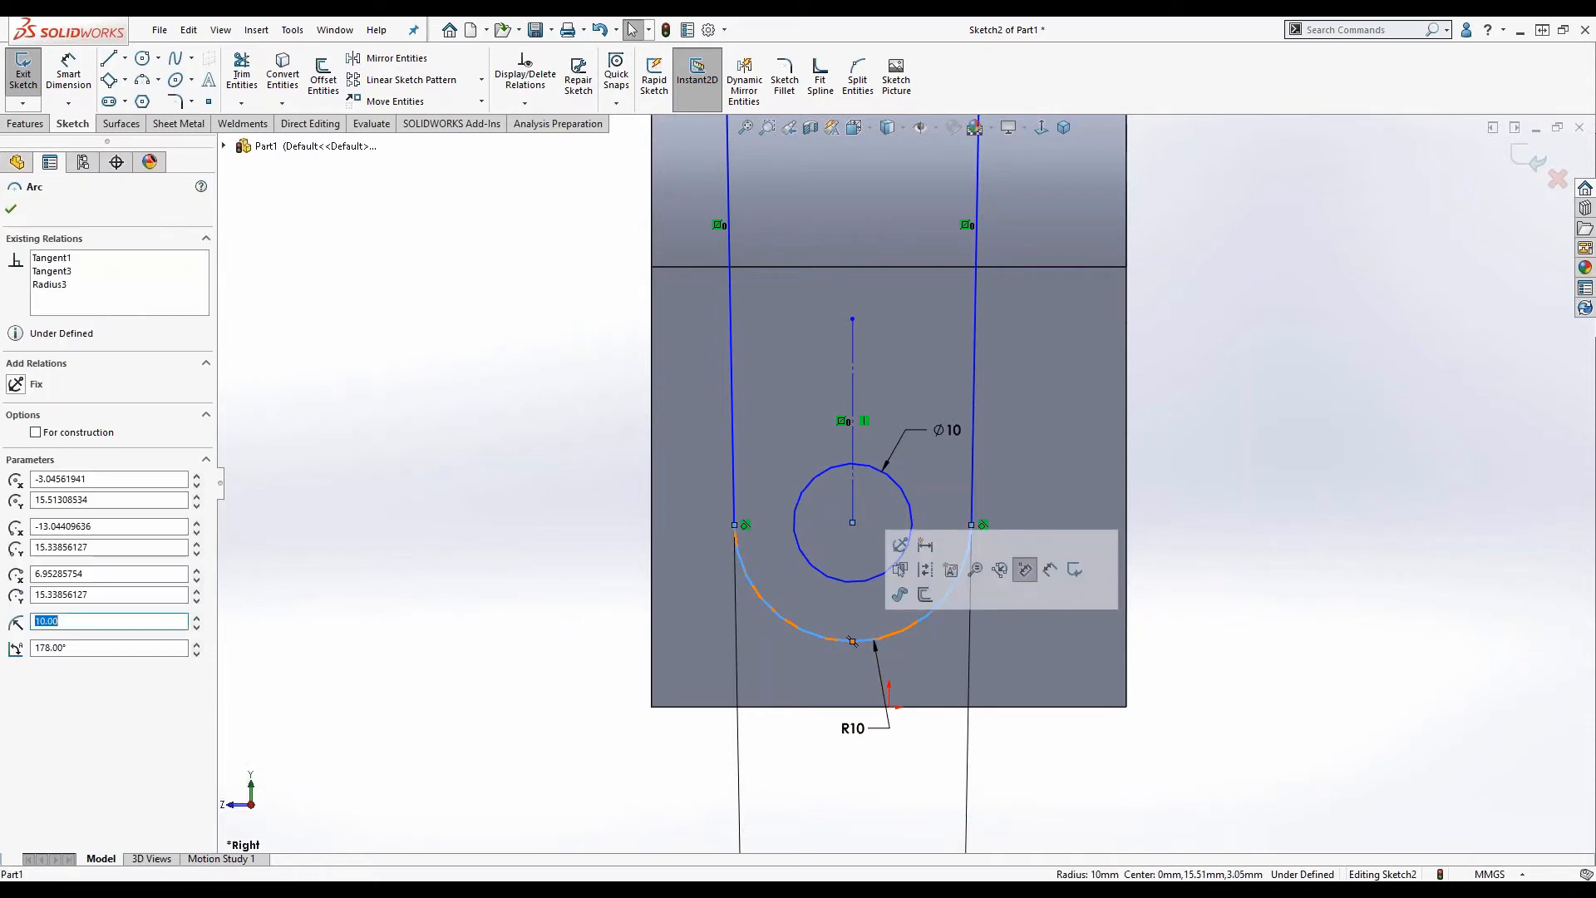
click(852, 641)
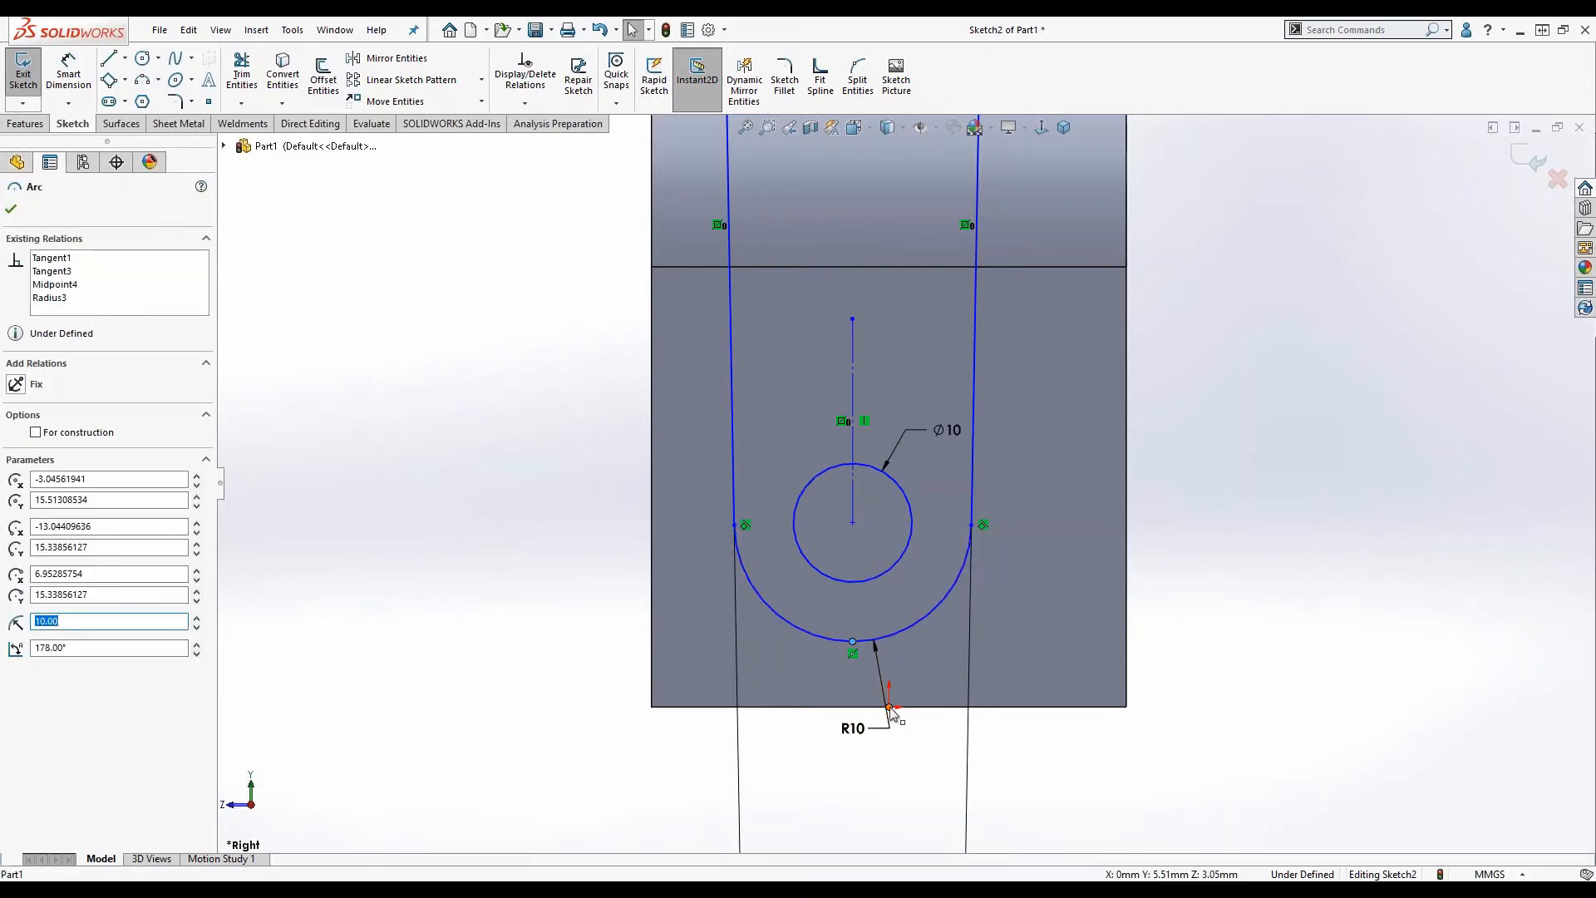
ctrl+click(889, 706)
click(989, 609)
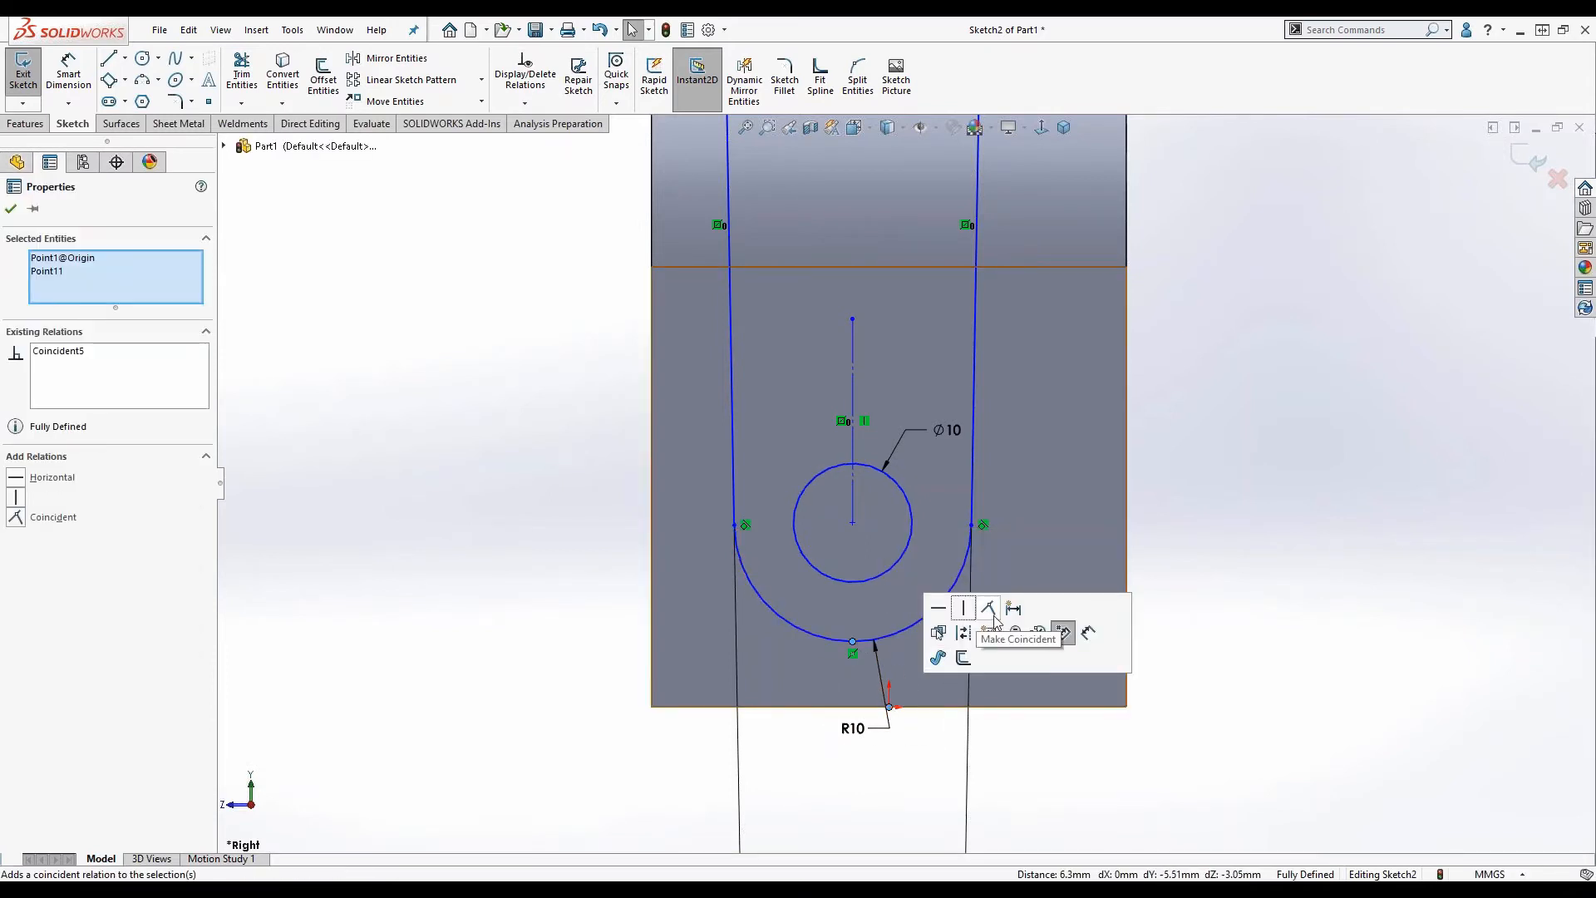
click(1066, 740)
scroll(1029, 466, up, 5)
scroll(805, 394, down, 2)
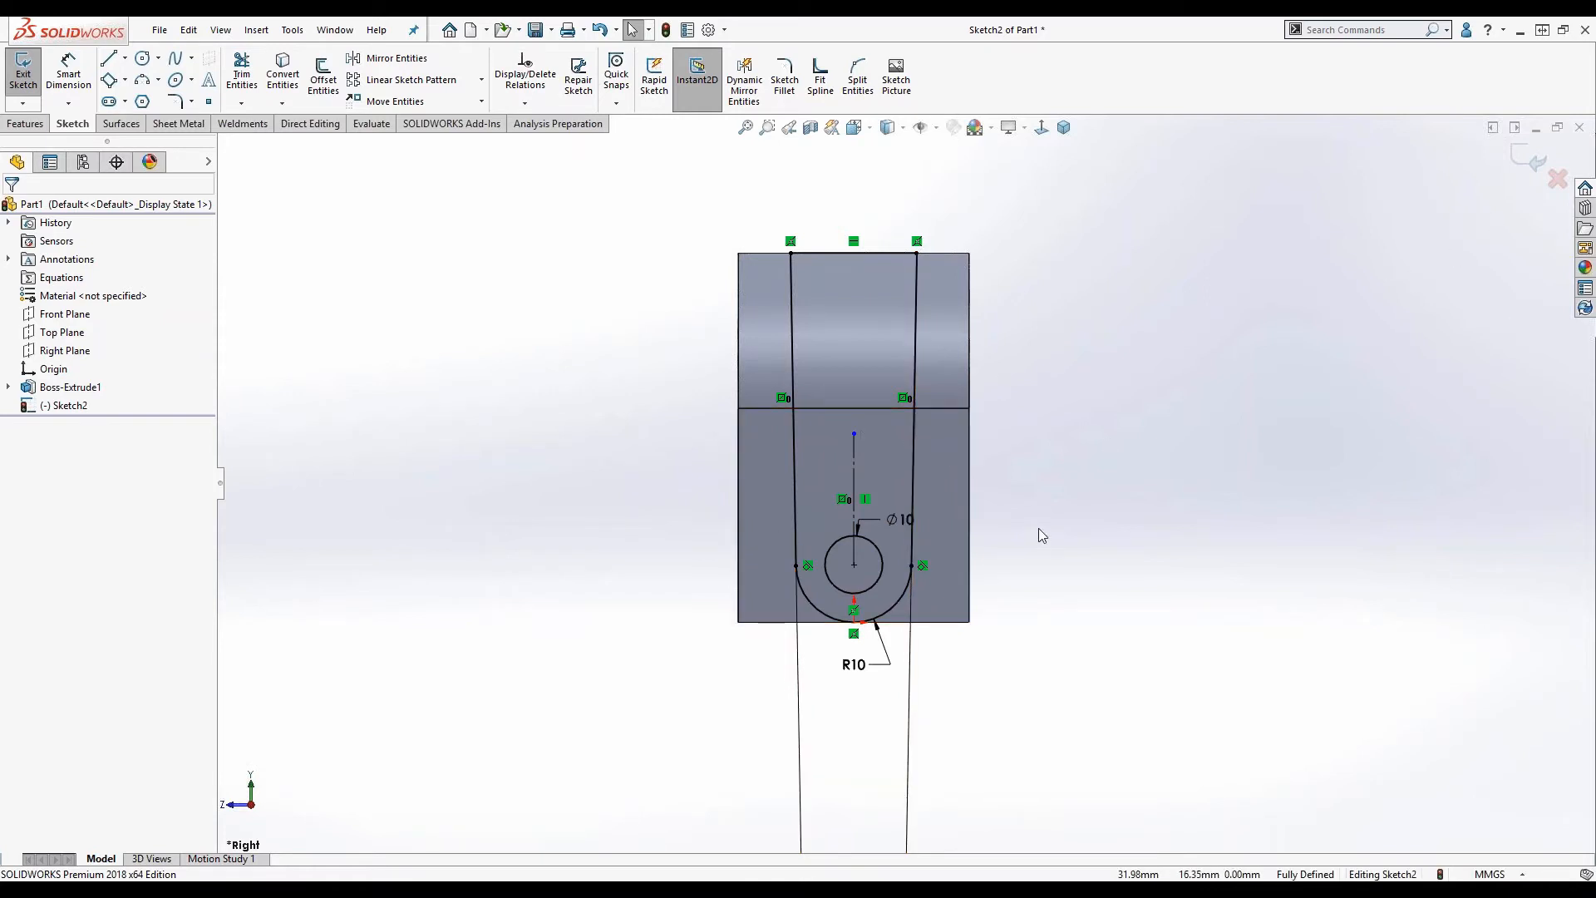
key(d)
click(1022, 546)
middle_drag(1001, 517, 1134, 530)
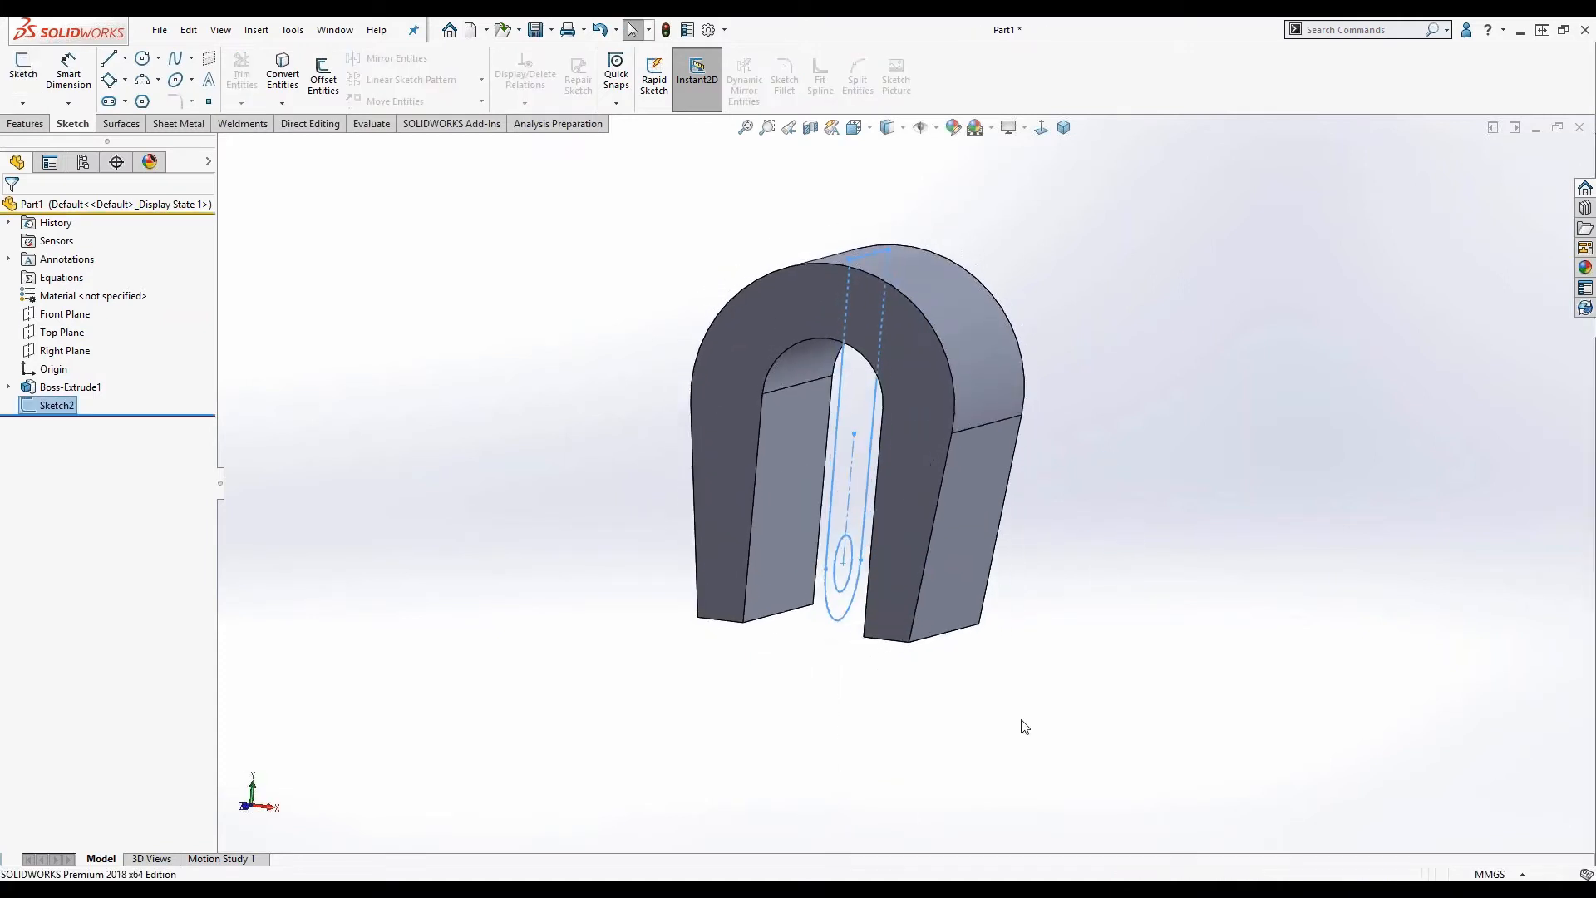
Use the Contour Select Tool to select the second sketch's U-shaped region around the hole and the circle contour.
click(956, 744)
right_click(882, 716)
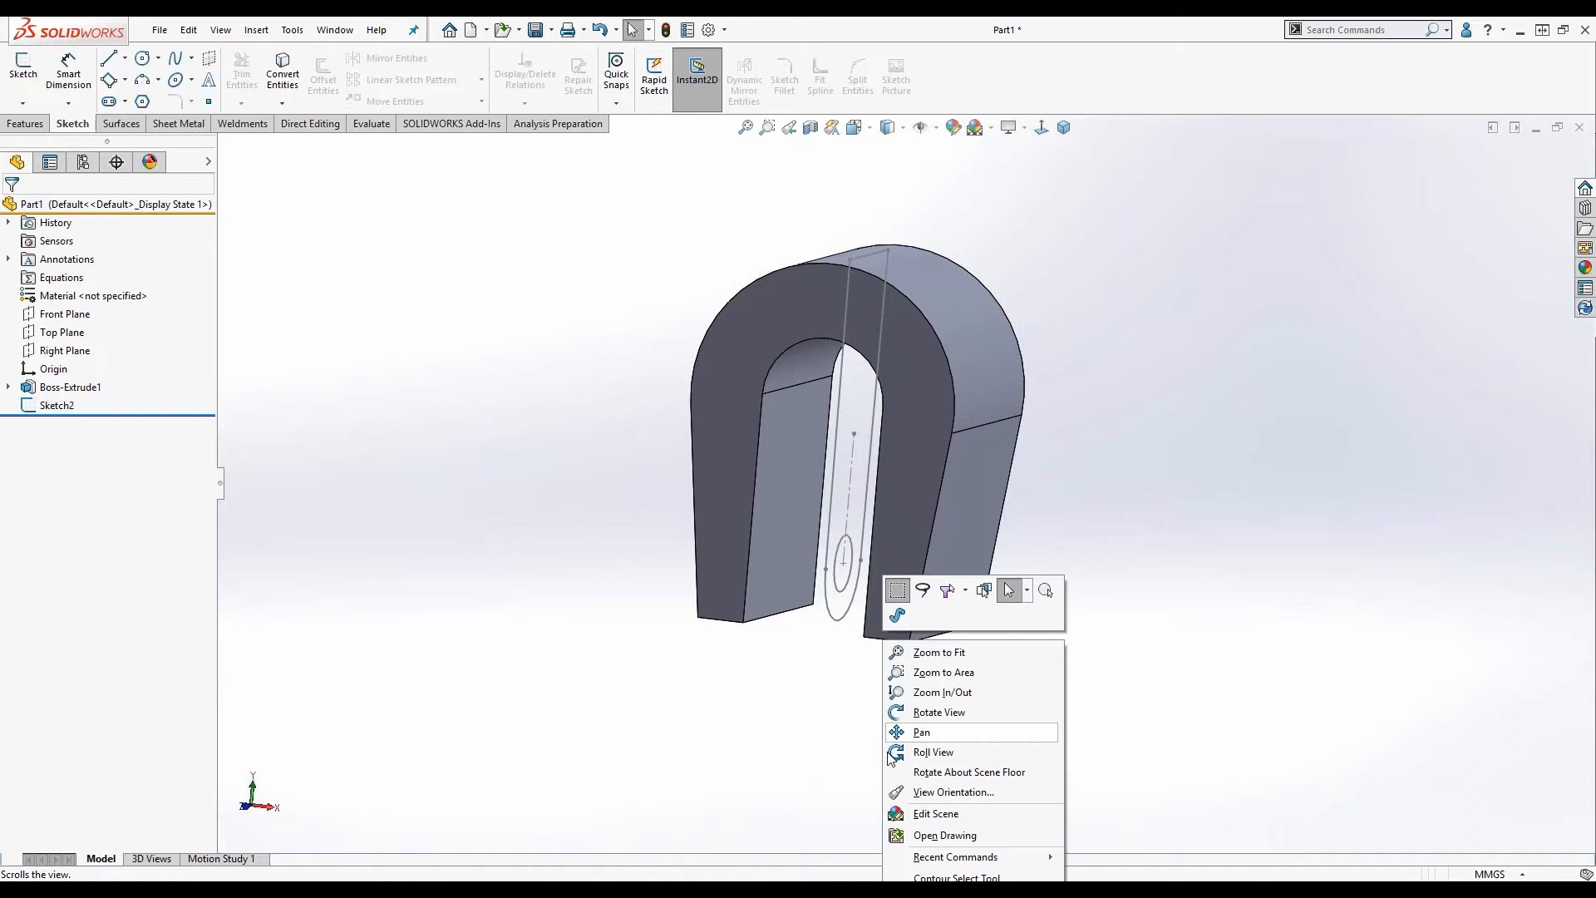
click(925, 875)
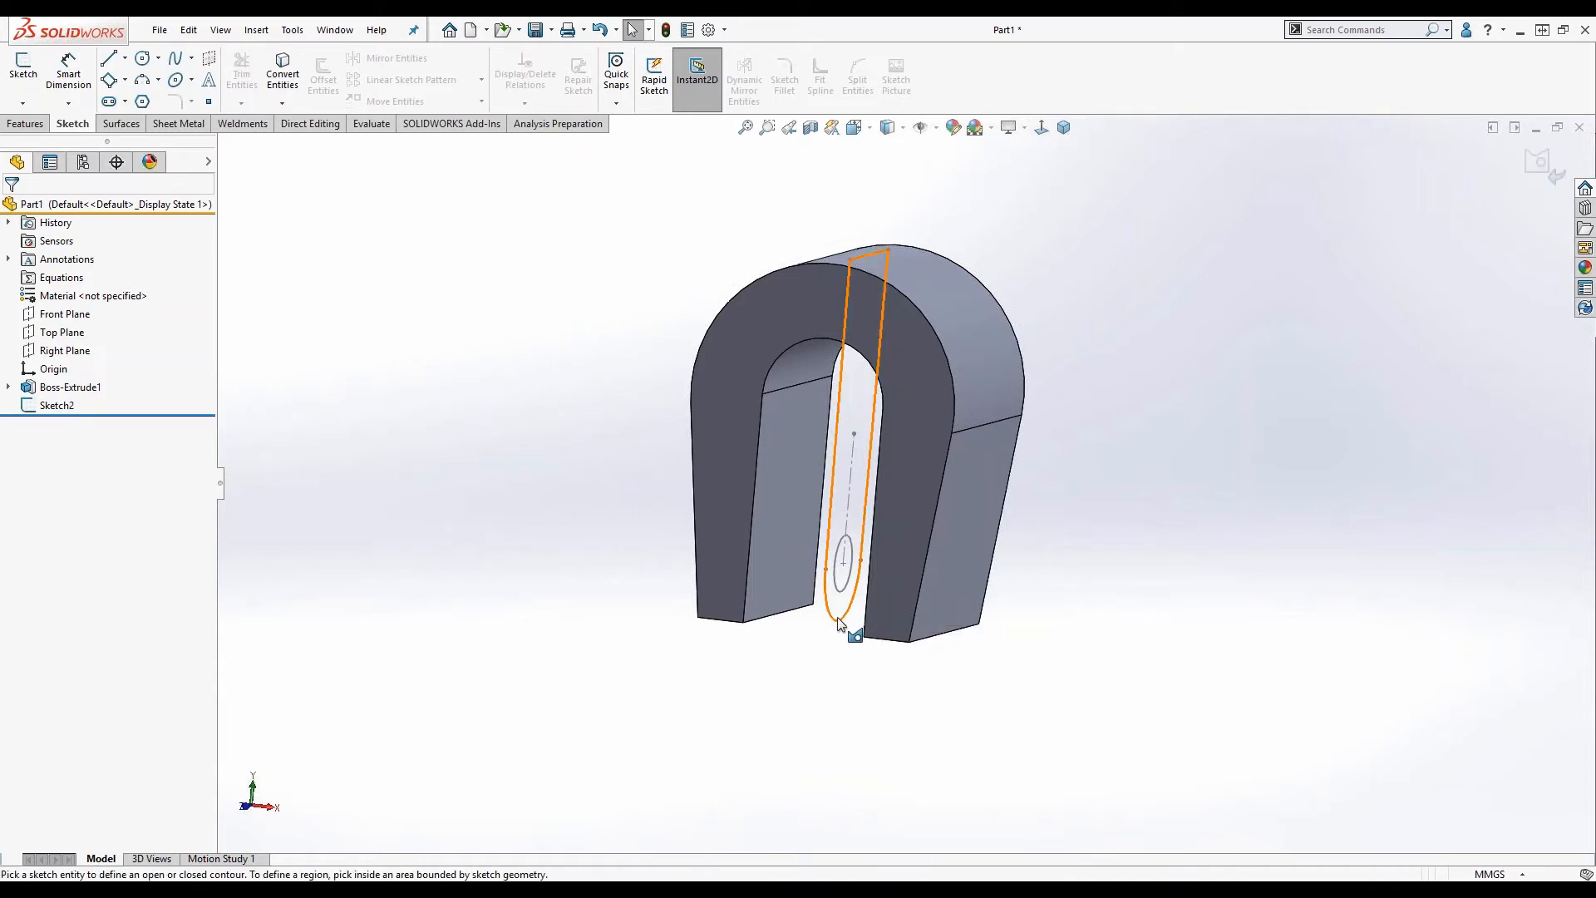
click(842, 619)
click(840, 611)
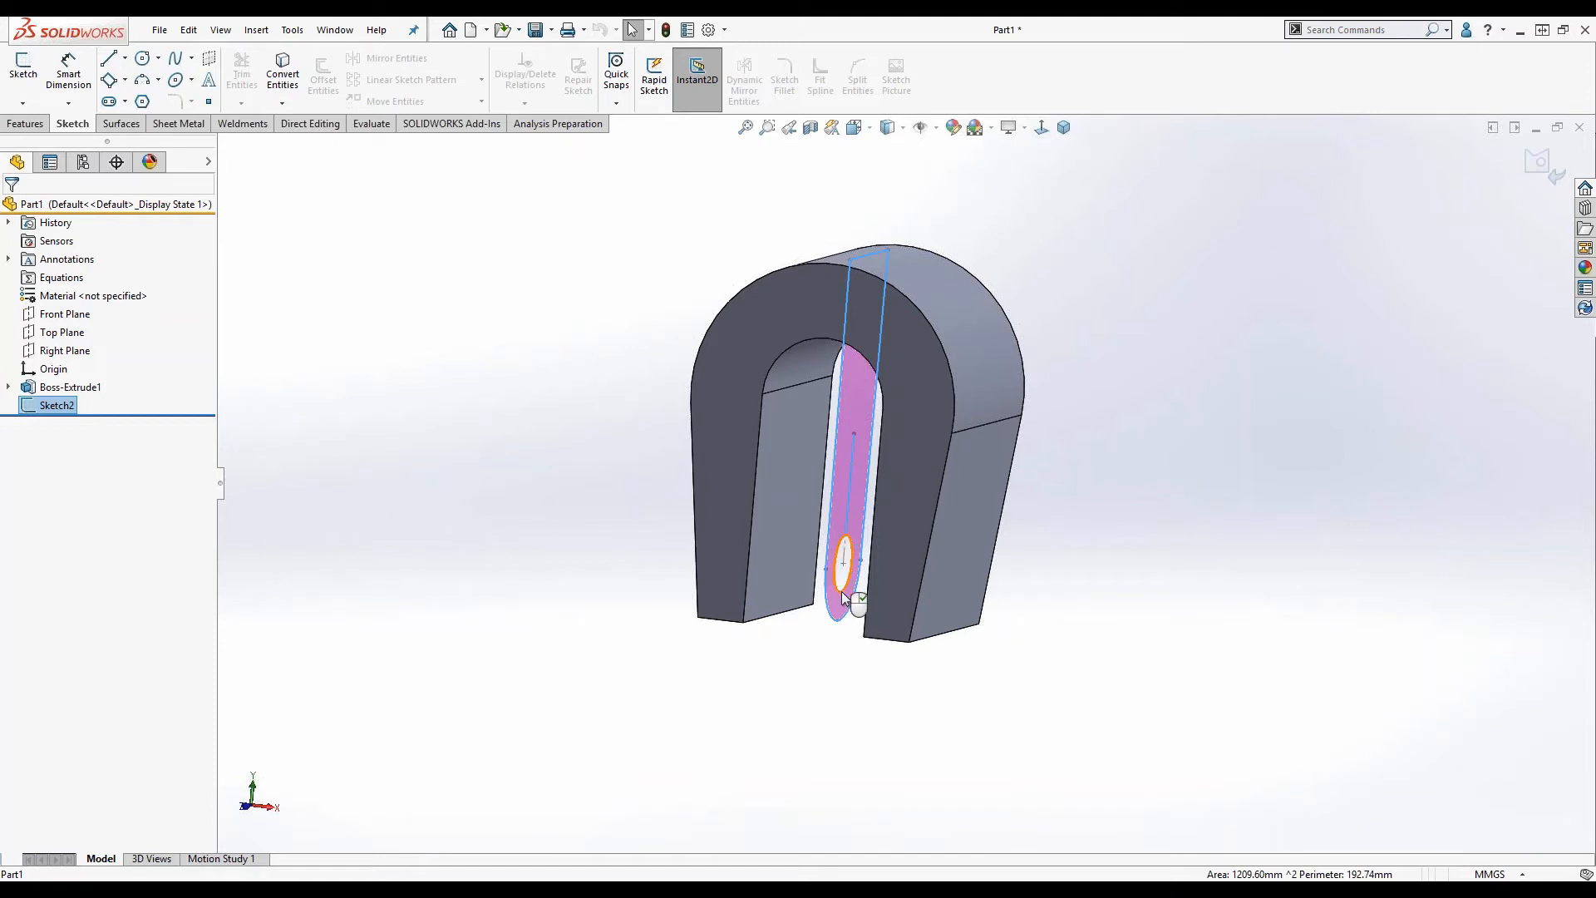
click(844, 597)
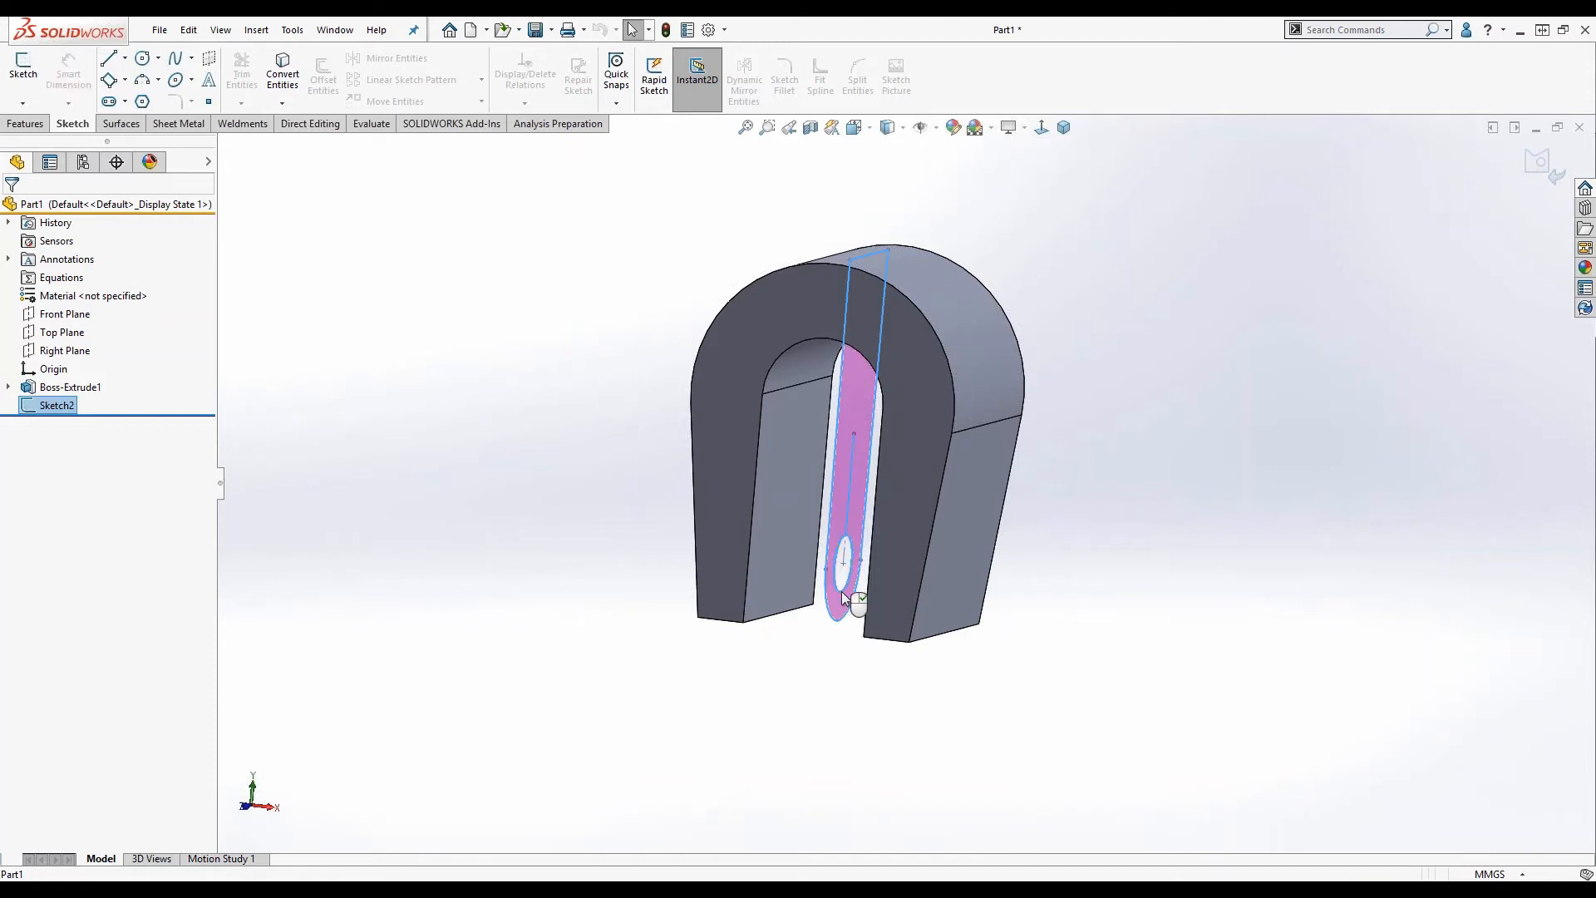
click(844, 597)
Cut-extrude the selected contours with the Through All - Both end condition and Flip side to cut enabled.
key(s)
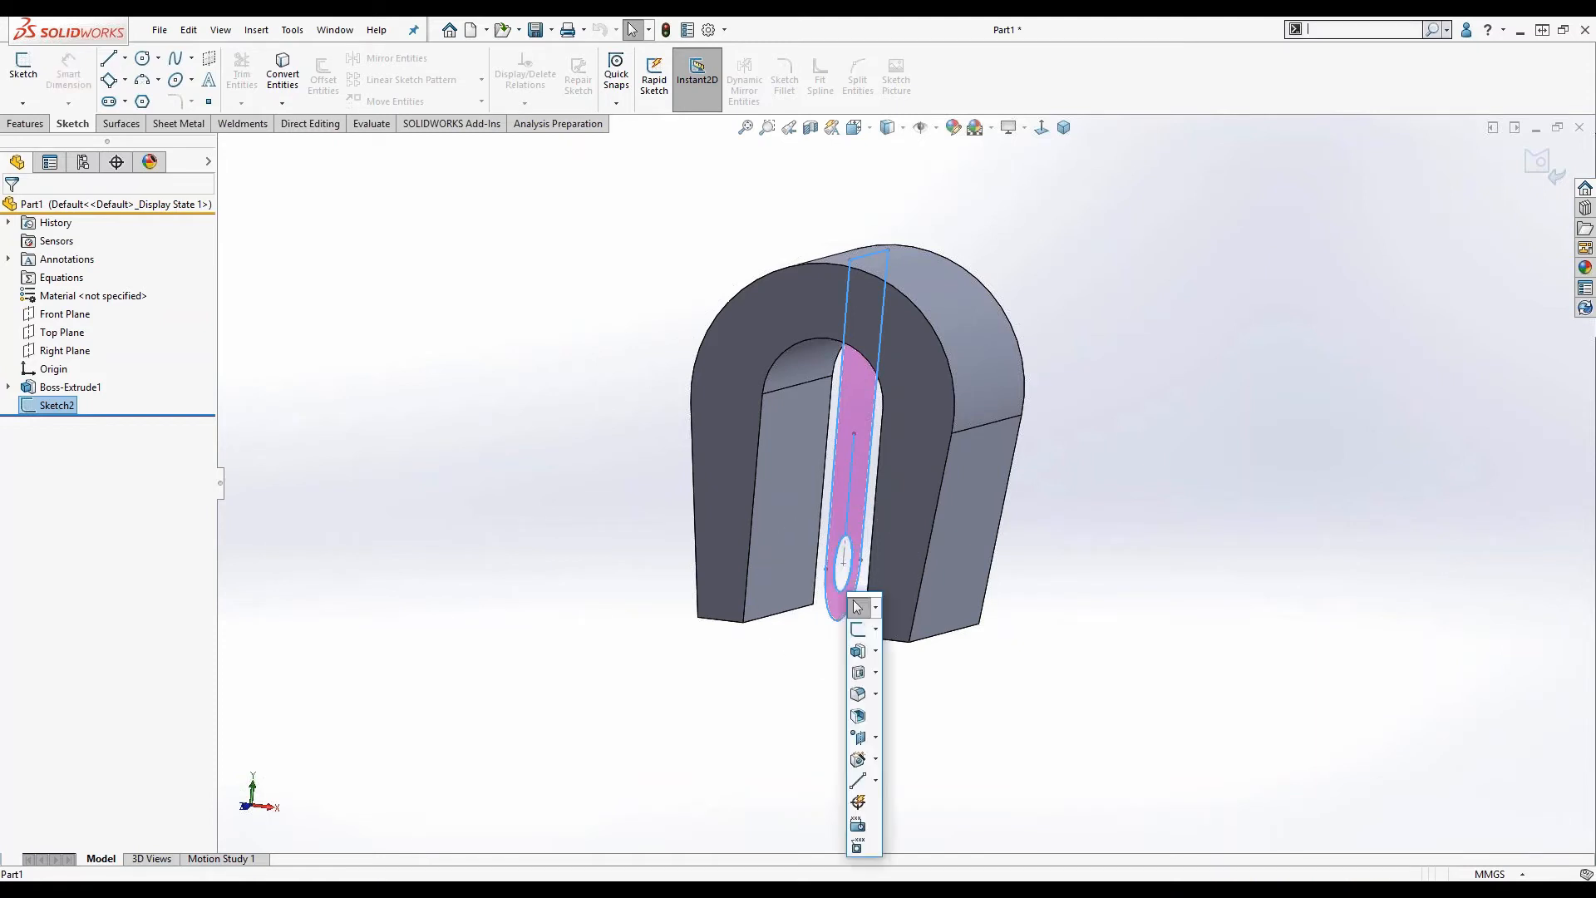
click(858, 675)
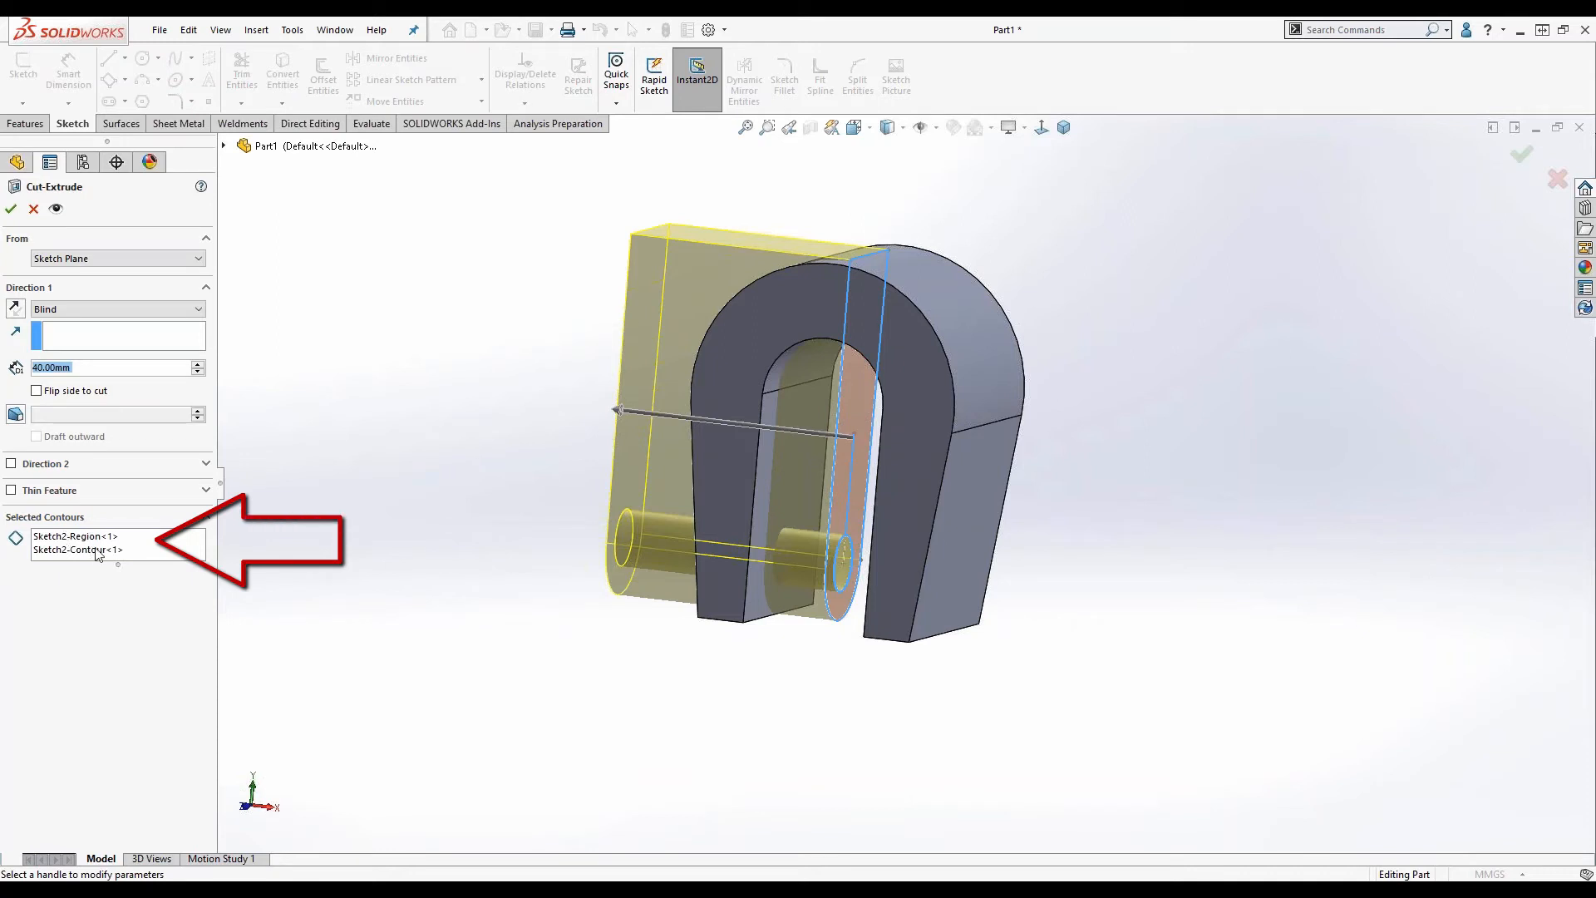
mouse_move(530, 645)
middle_down()
mouse_move(687, 641)
mouse_move(741, 657)
mouse_move(484, 620)
mouse_move(548, 644)
mouse_move(529, 661)
middle_up()
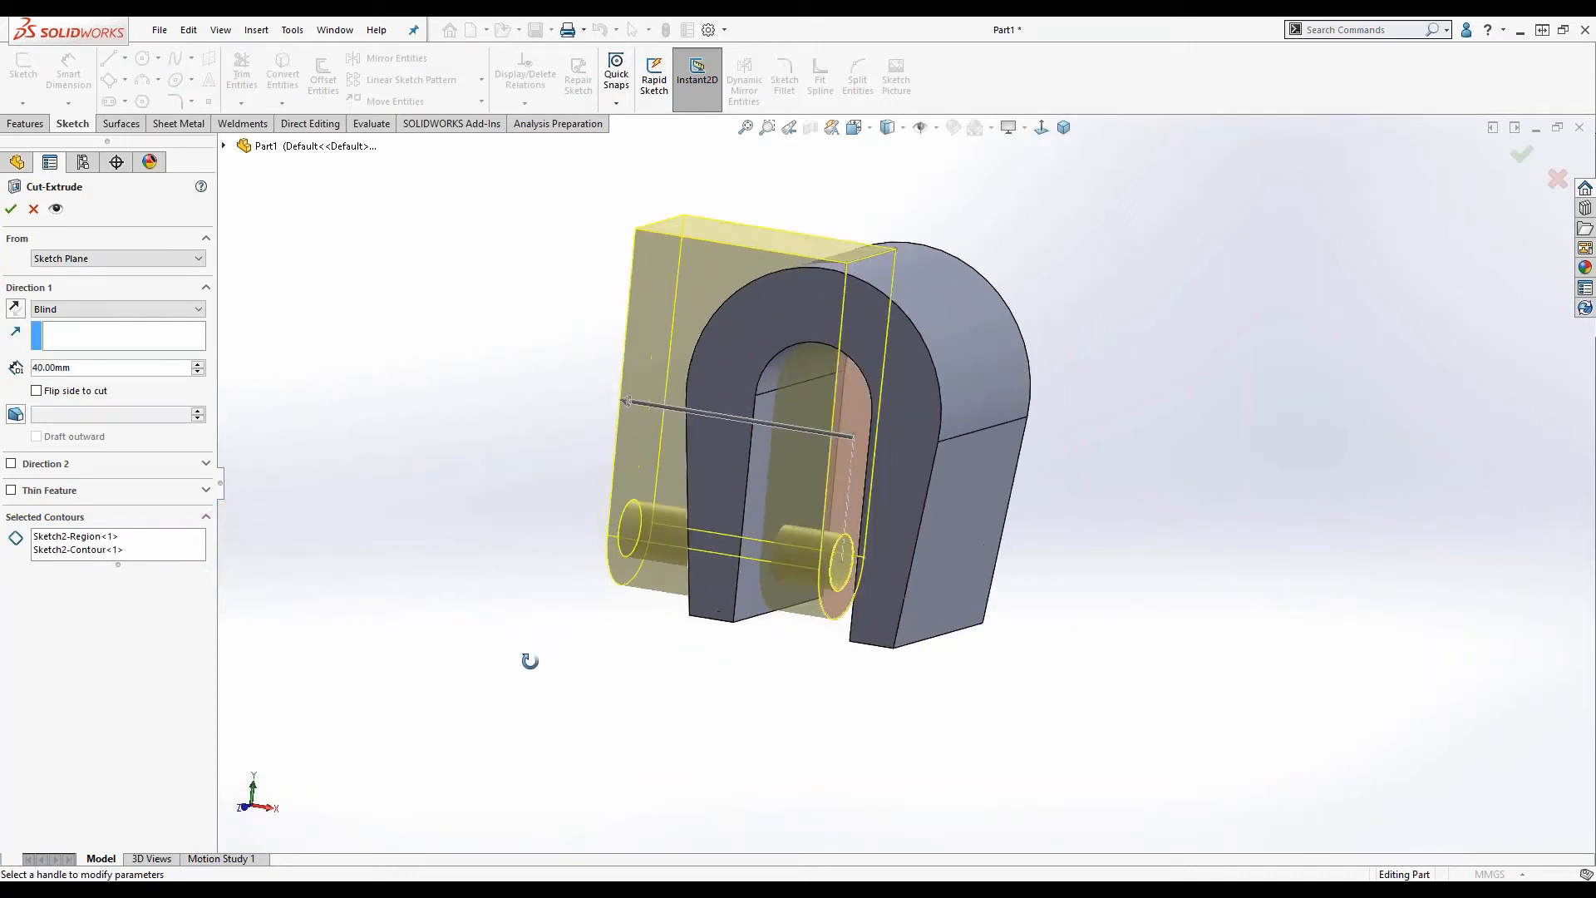
click(94, 311)
click(101, 347)
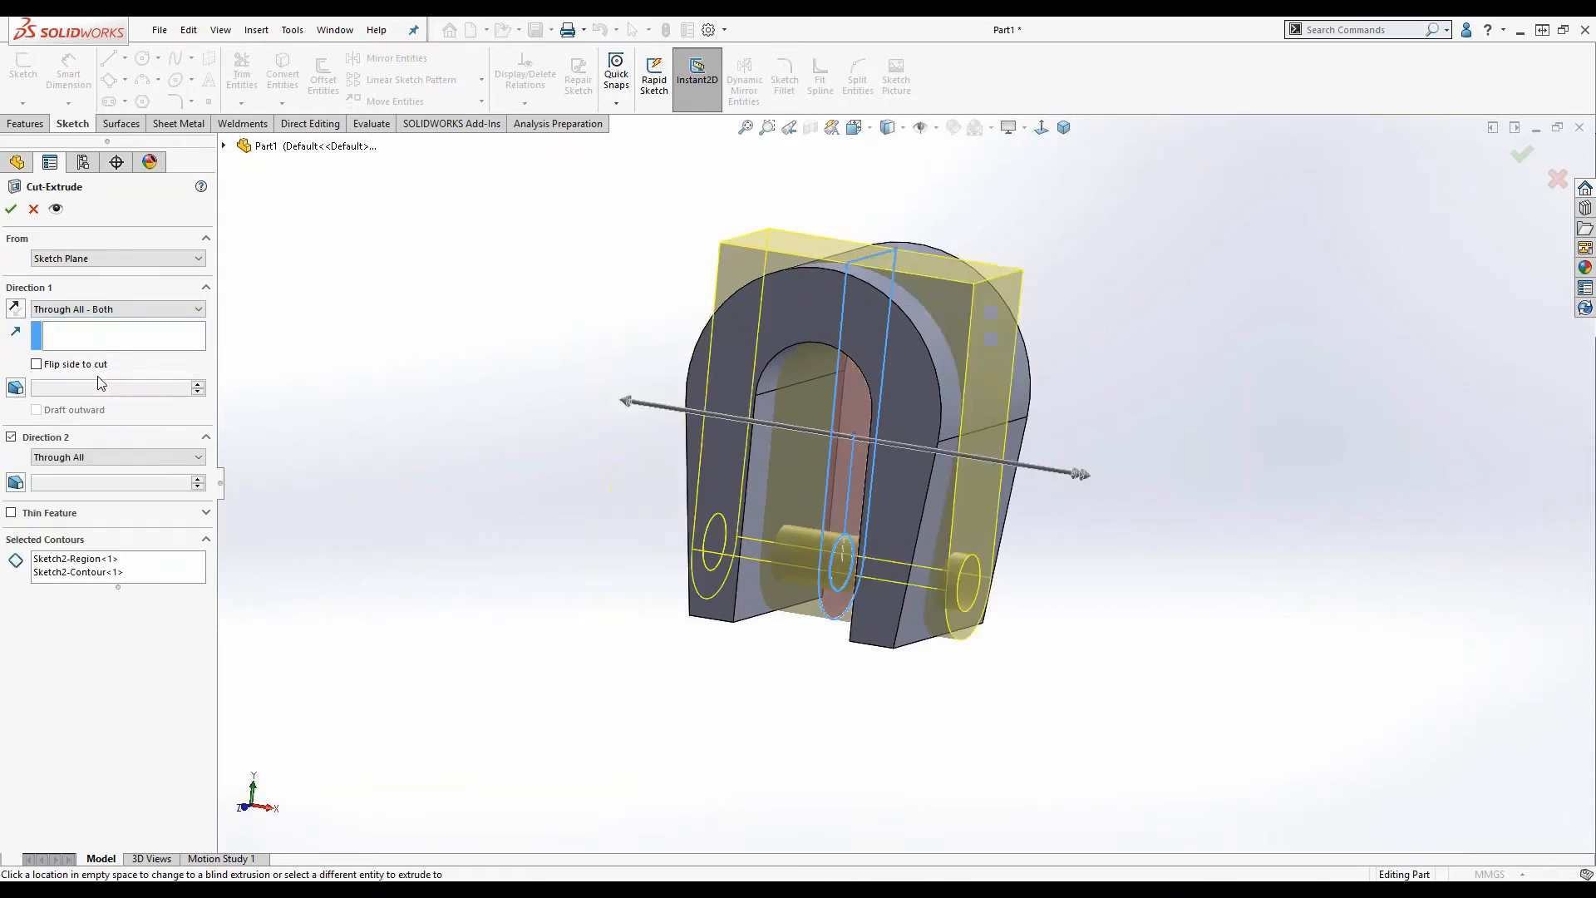
mouse_move(426, 473)
middle_down()
mouse_move(520, 388)
mouse_move(445, 412)
mouse_move(409, 374)
middle_up()
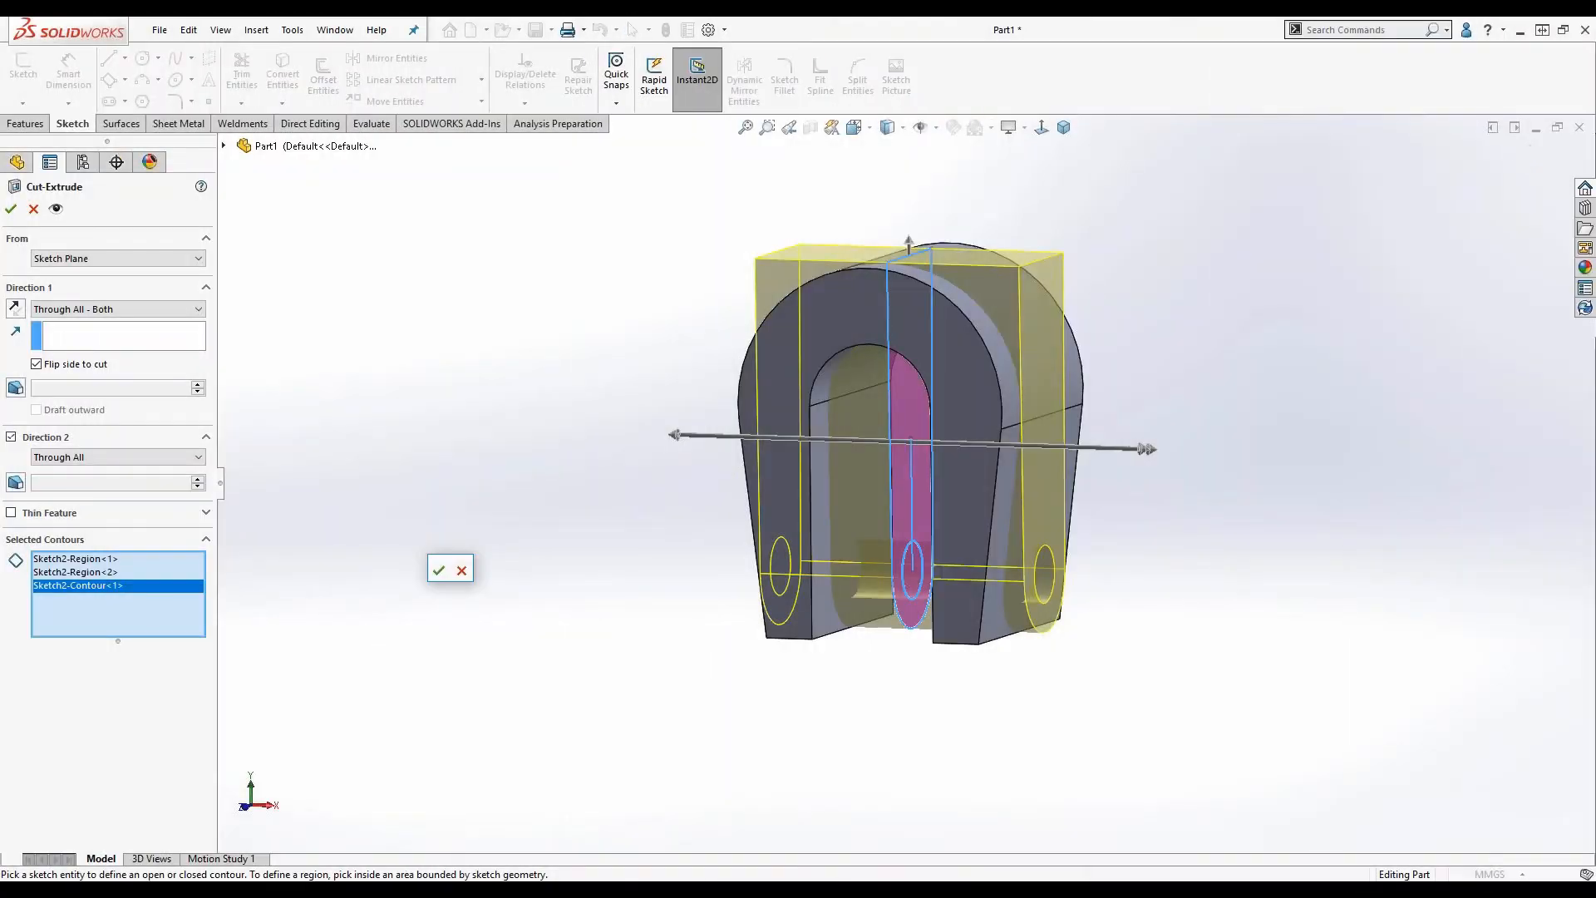
click(438, 570)
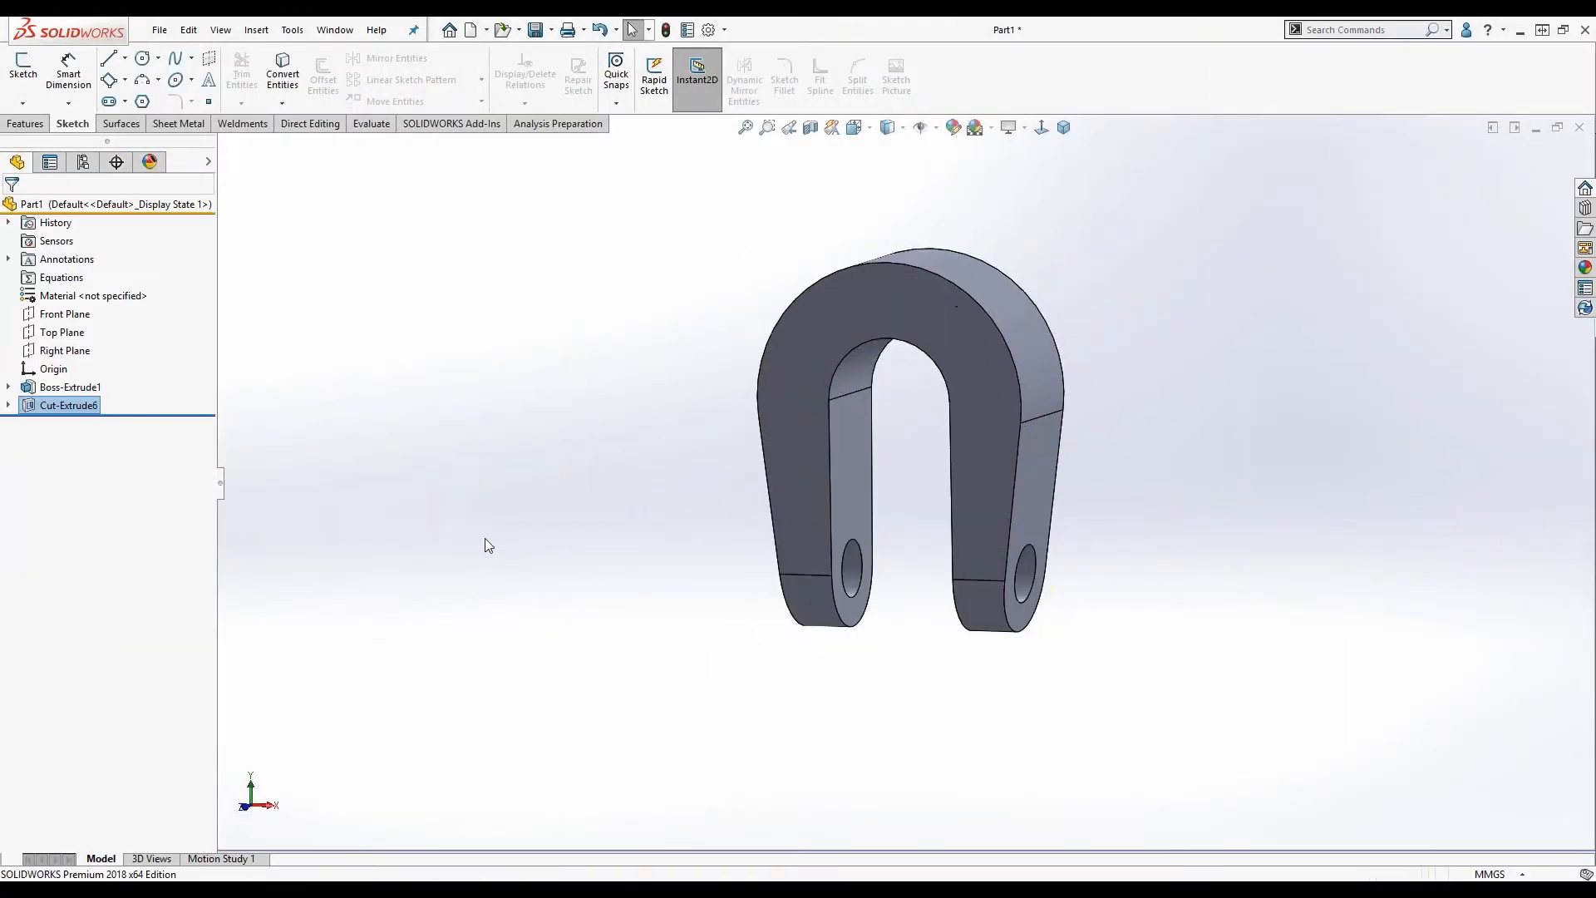
scroll(932, 428, down, 4)
scroll(904, 465, up, 2)
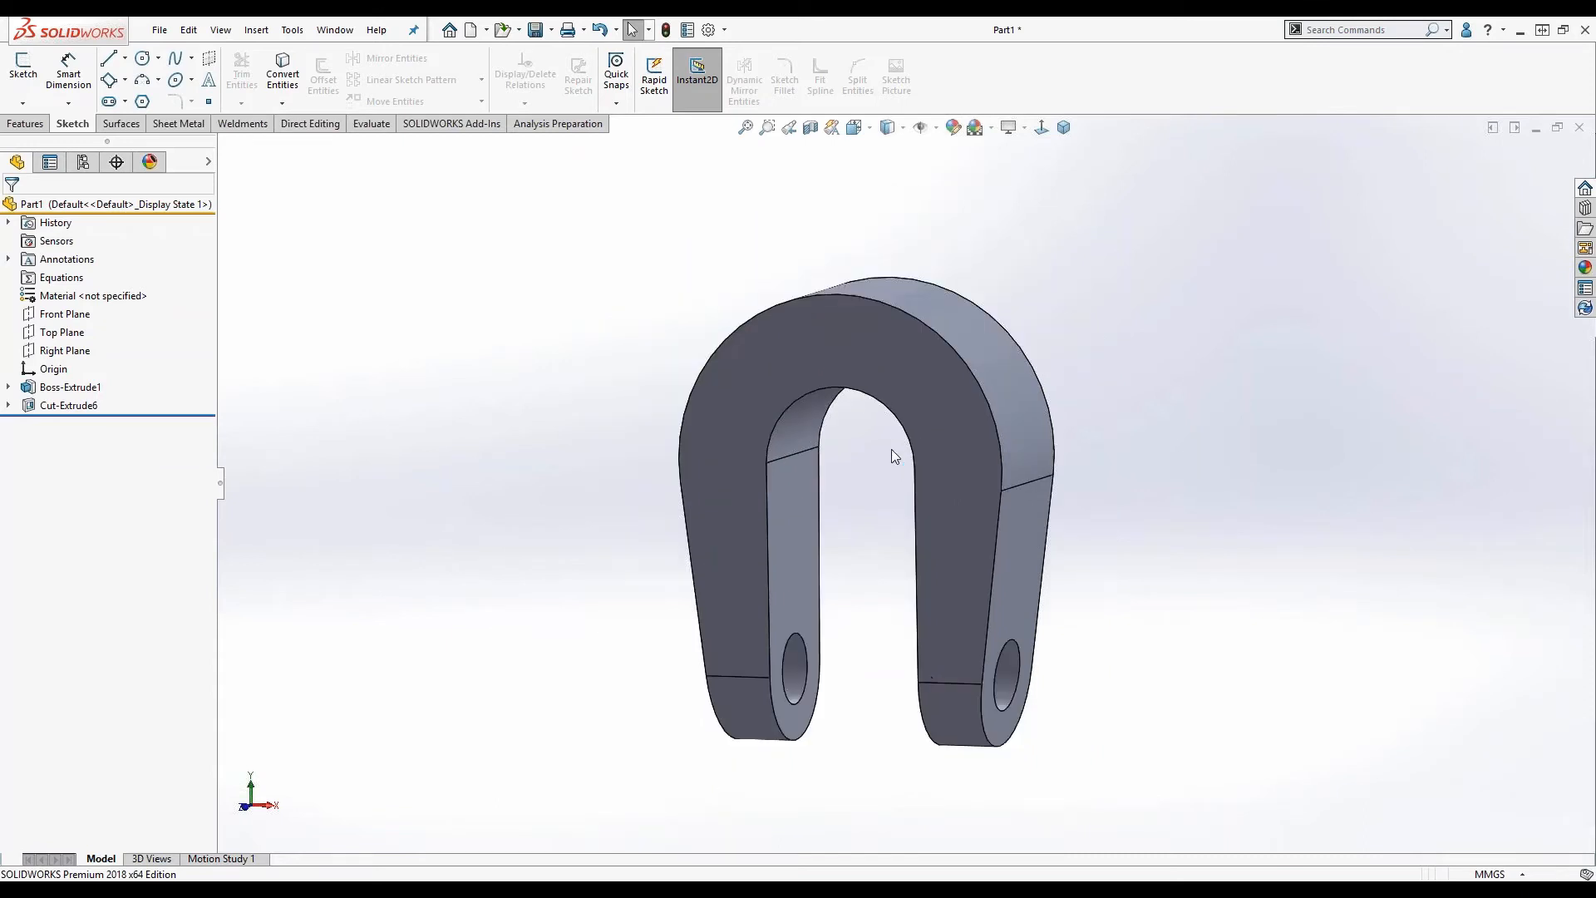
middle_drag(891, 449, 982, 667)
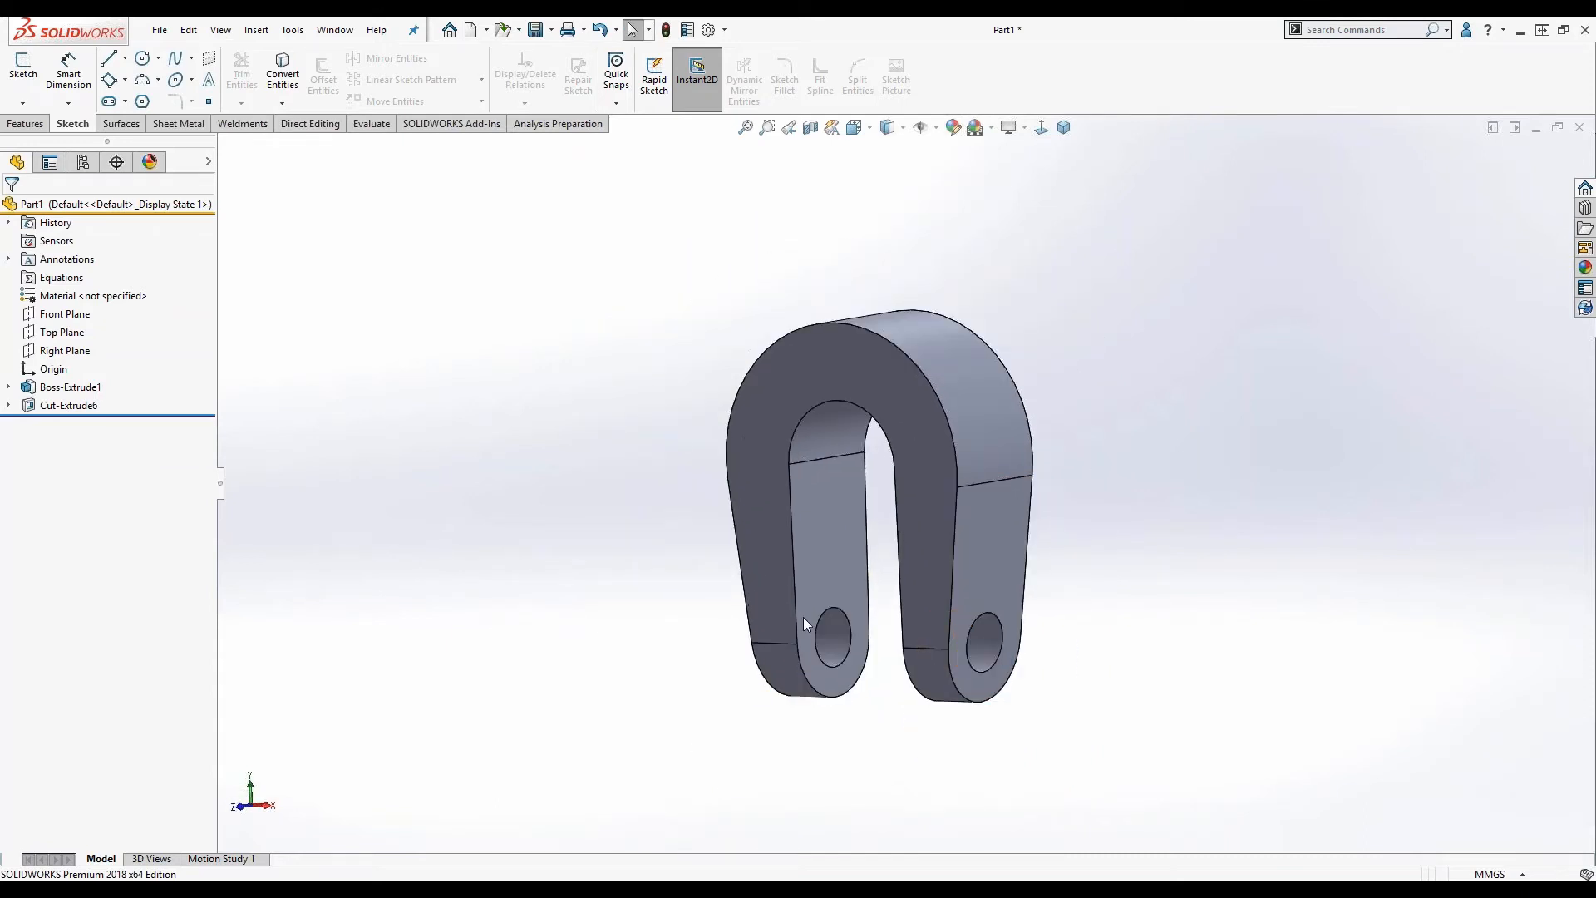
scroll(993, 619, down, 1)
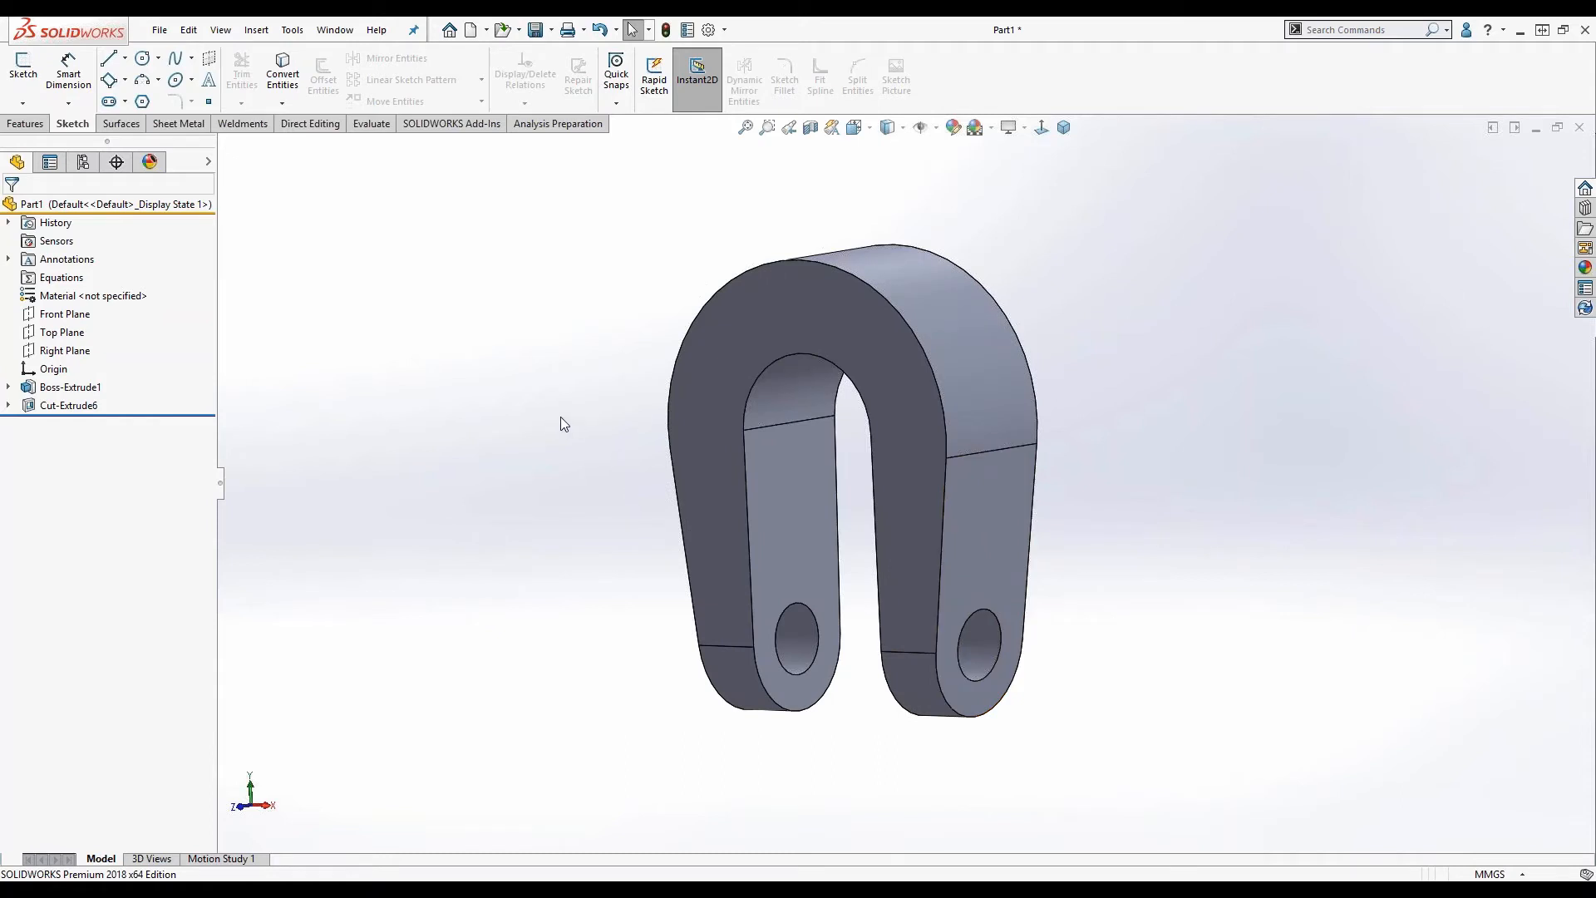
middle_drag(545, 497, 558, 492)
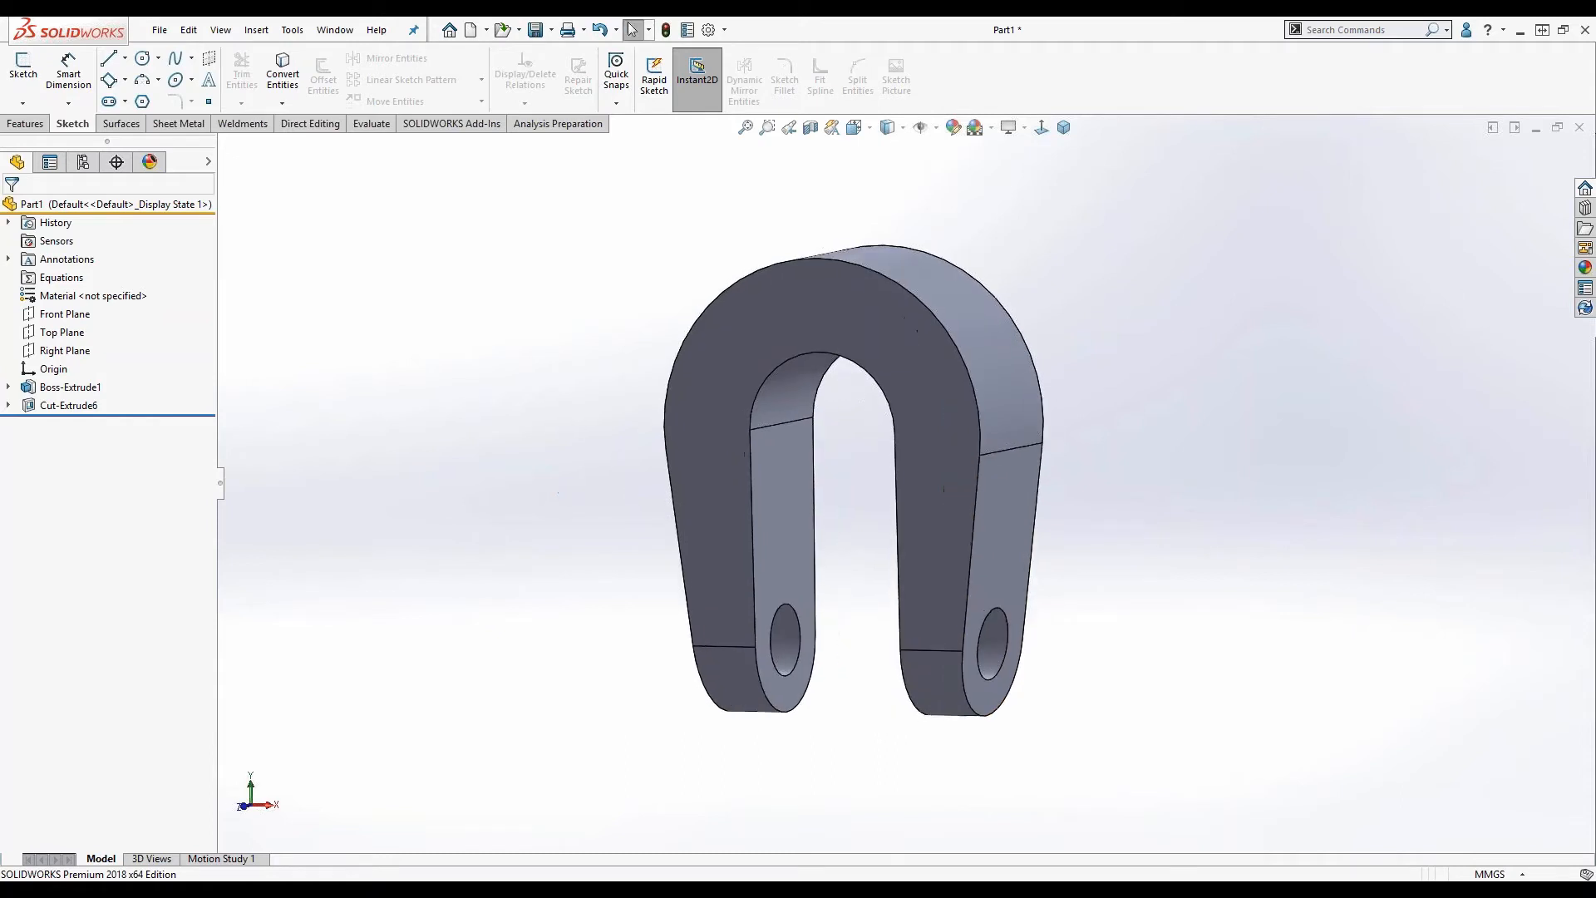
middle_drag(869, 515, 863, 449)
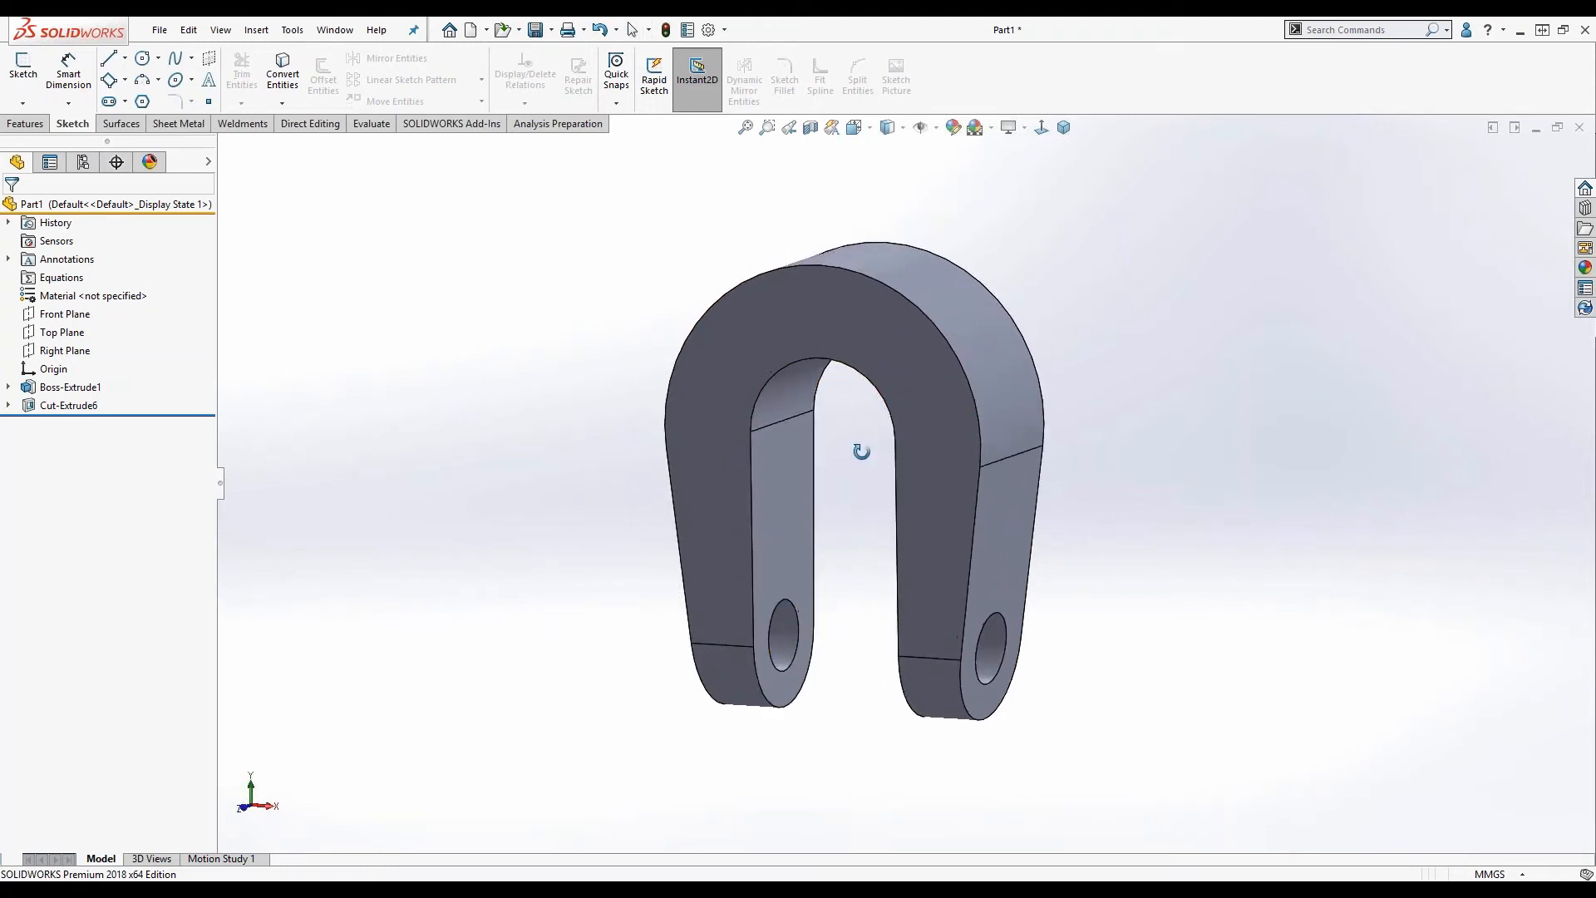
Start a new boss extrusion and open its profile sketch on the Top Plane.
key(s)
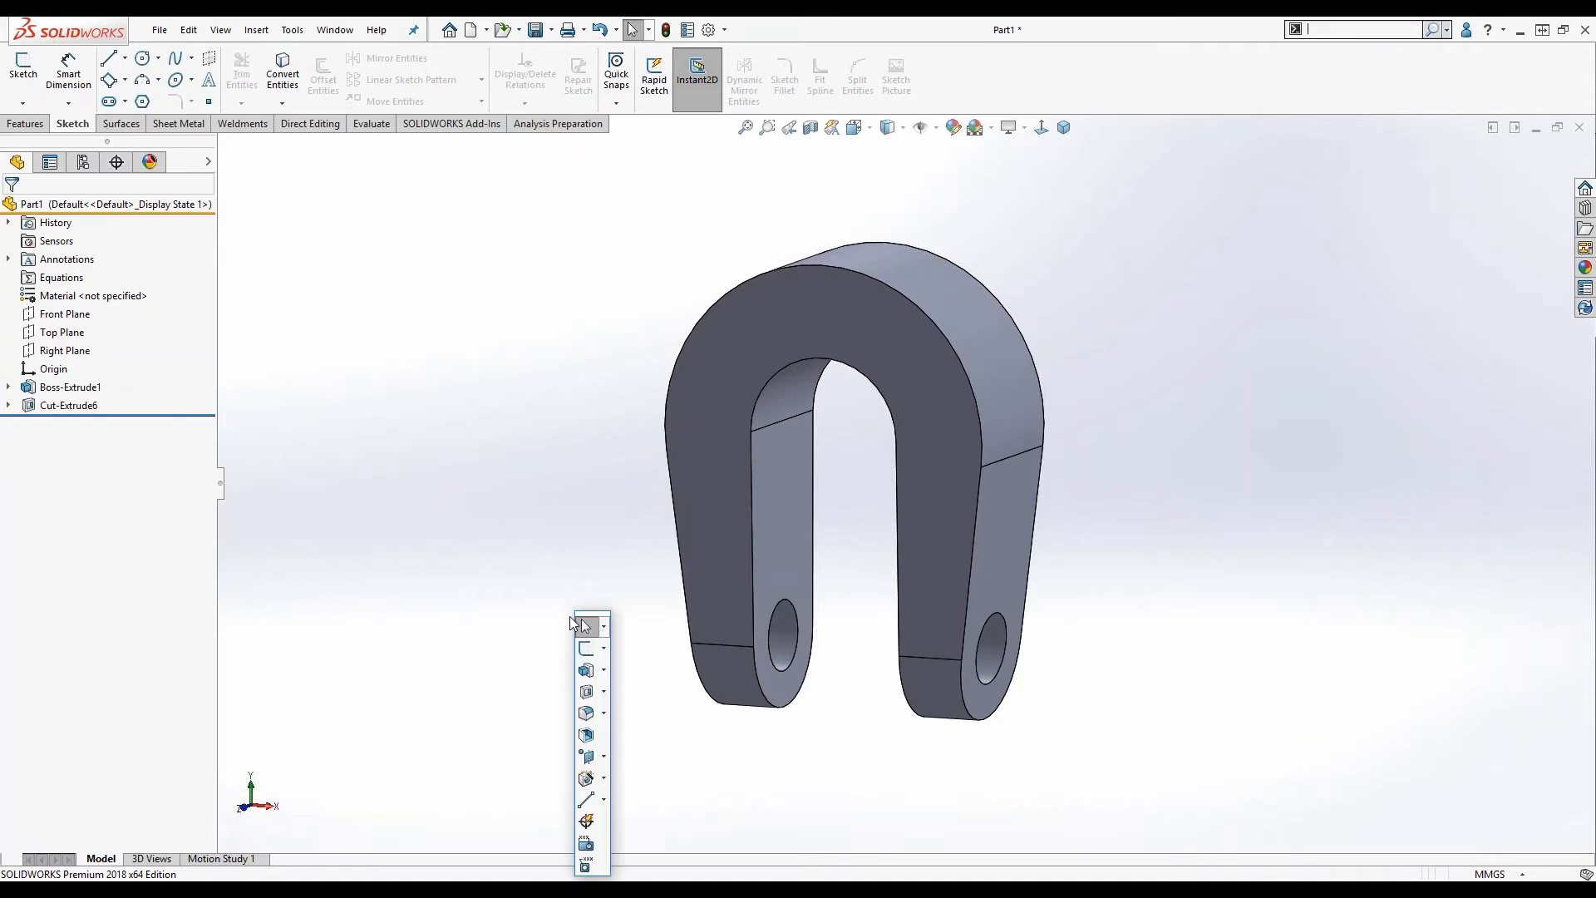
click(586, 670)
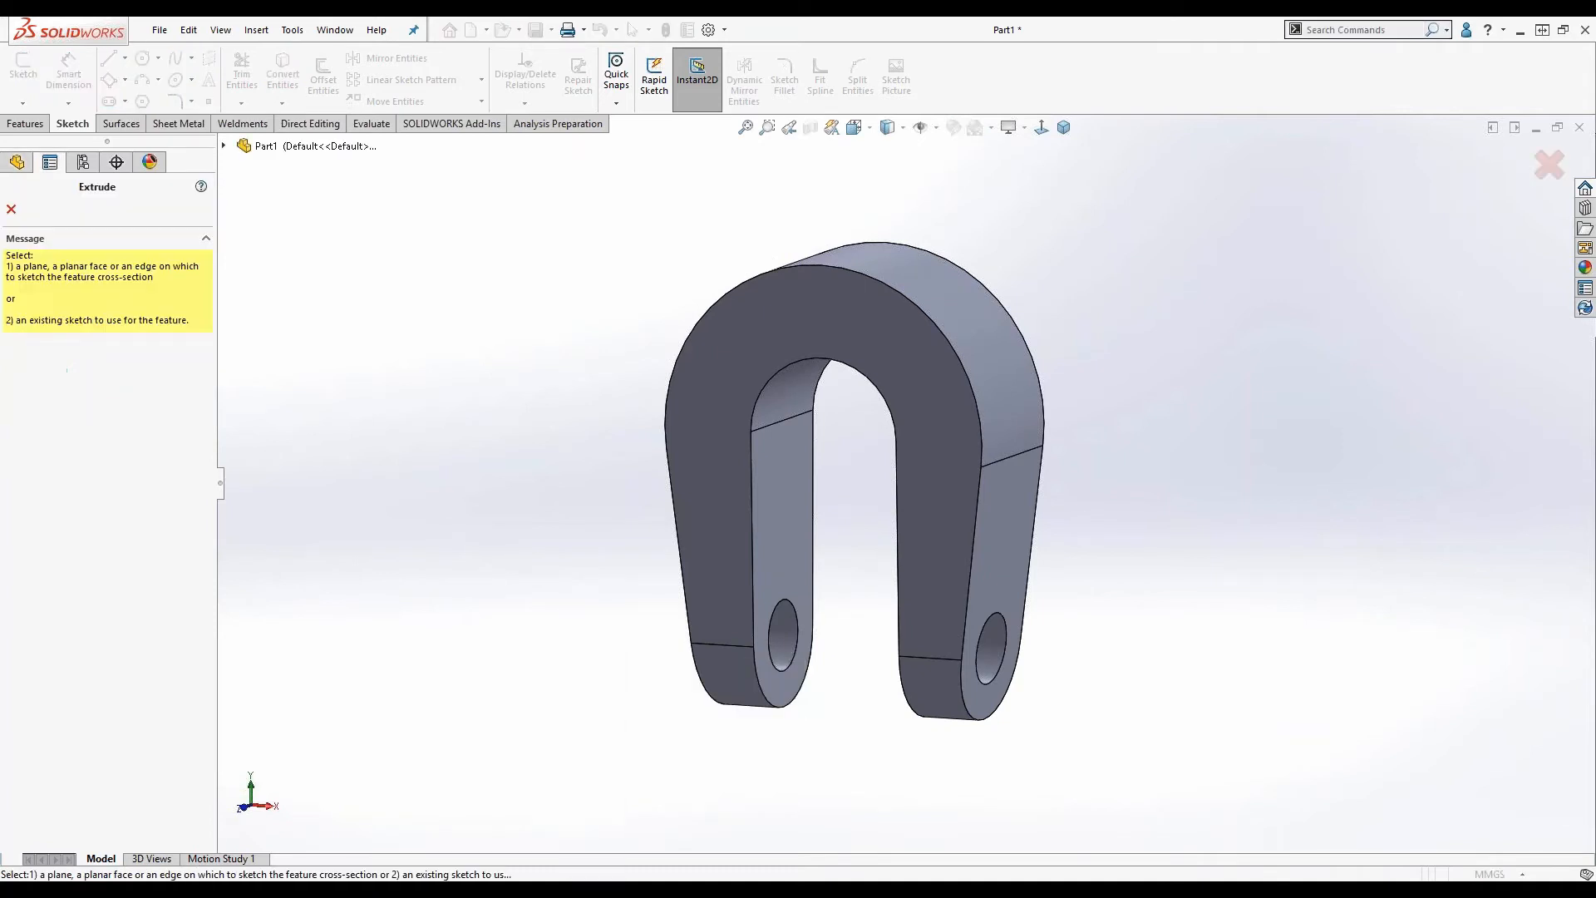
click(223, 146)
click(290, 275)
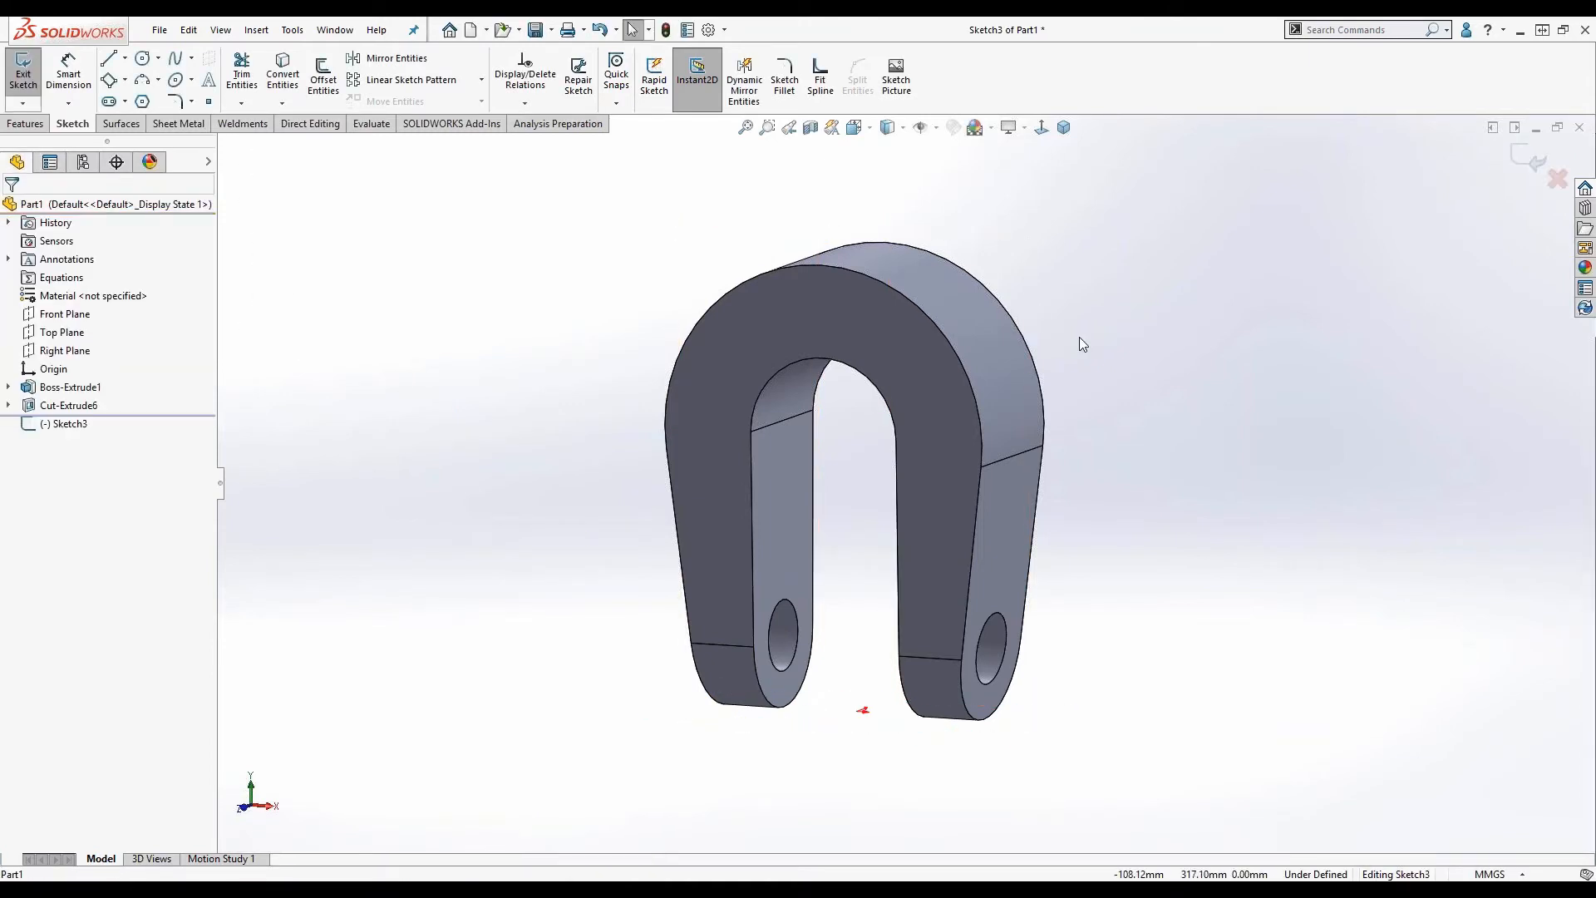
scroll(980, 707, up, 6)
scroll(918, 506, down, 5)
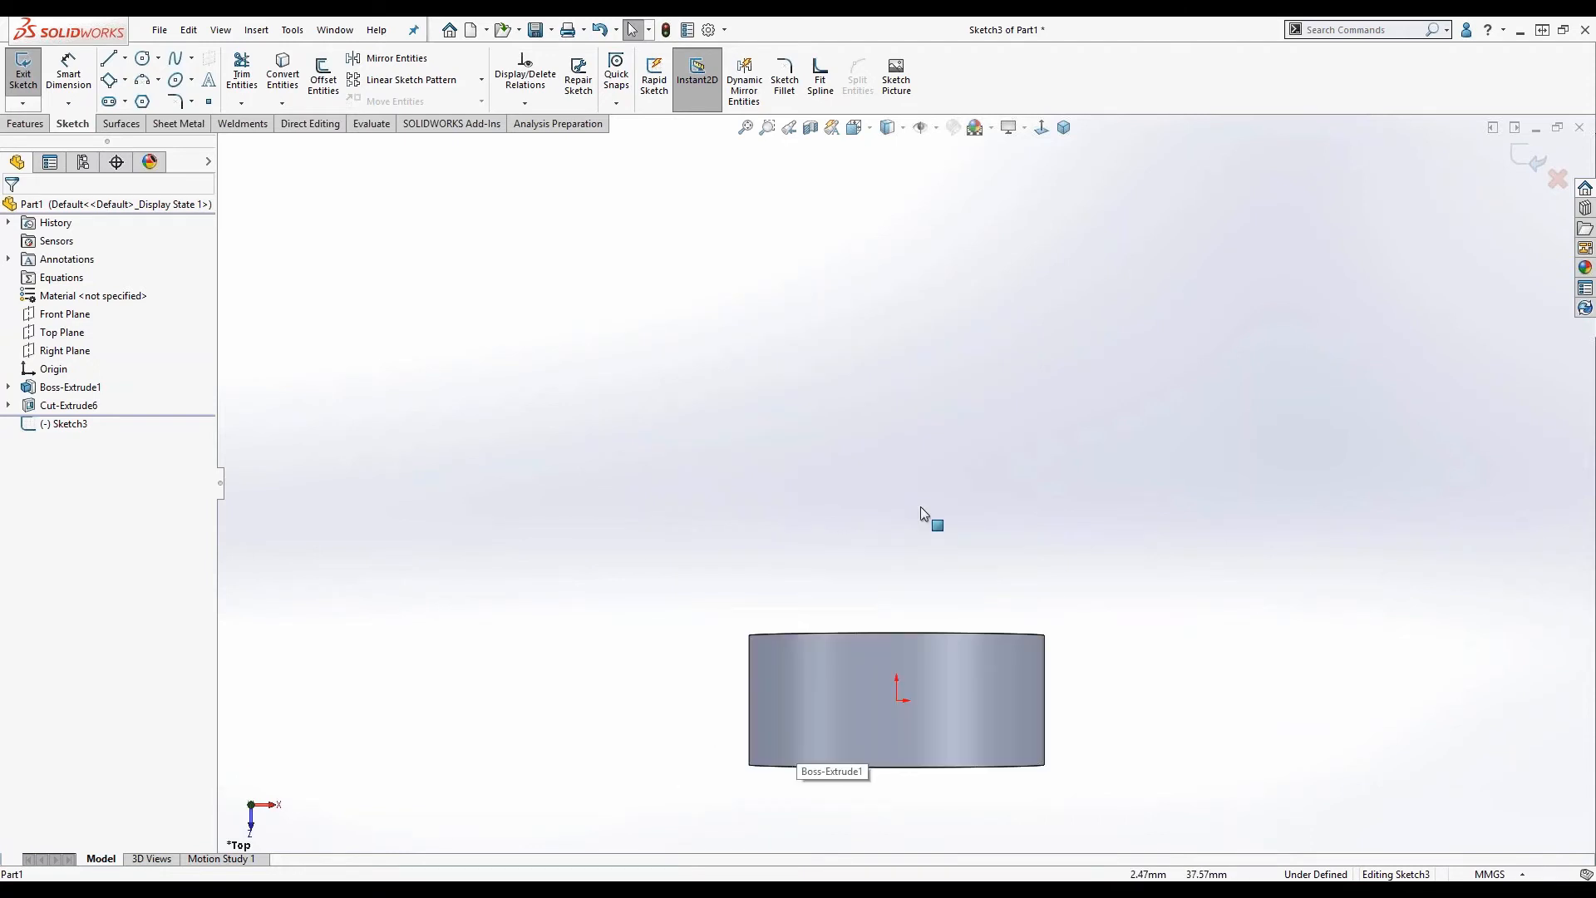
scroll(917, 748, up, 2)
scroll(917, 761, down, 4)
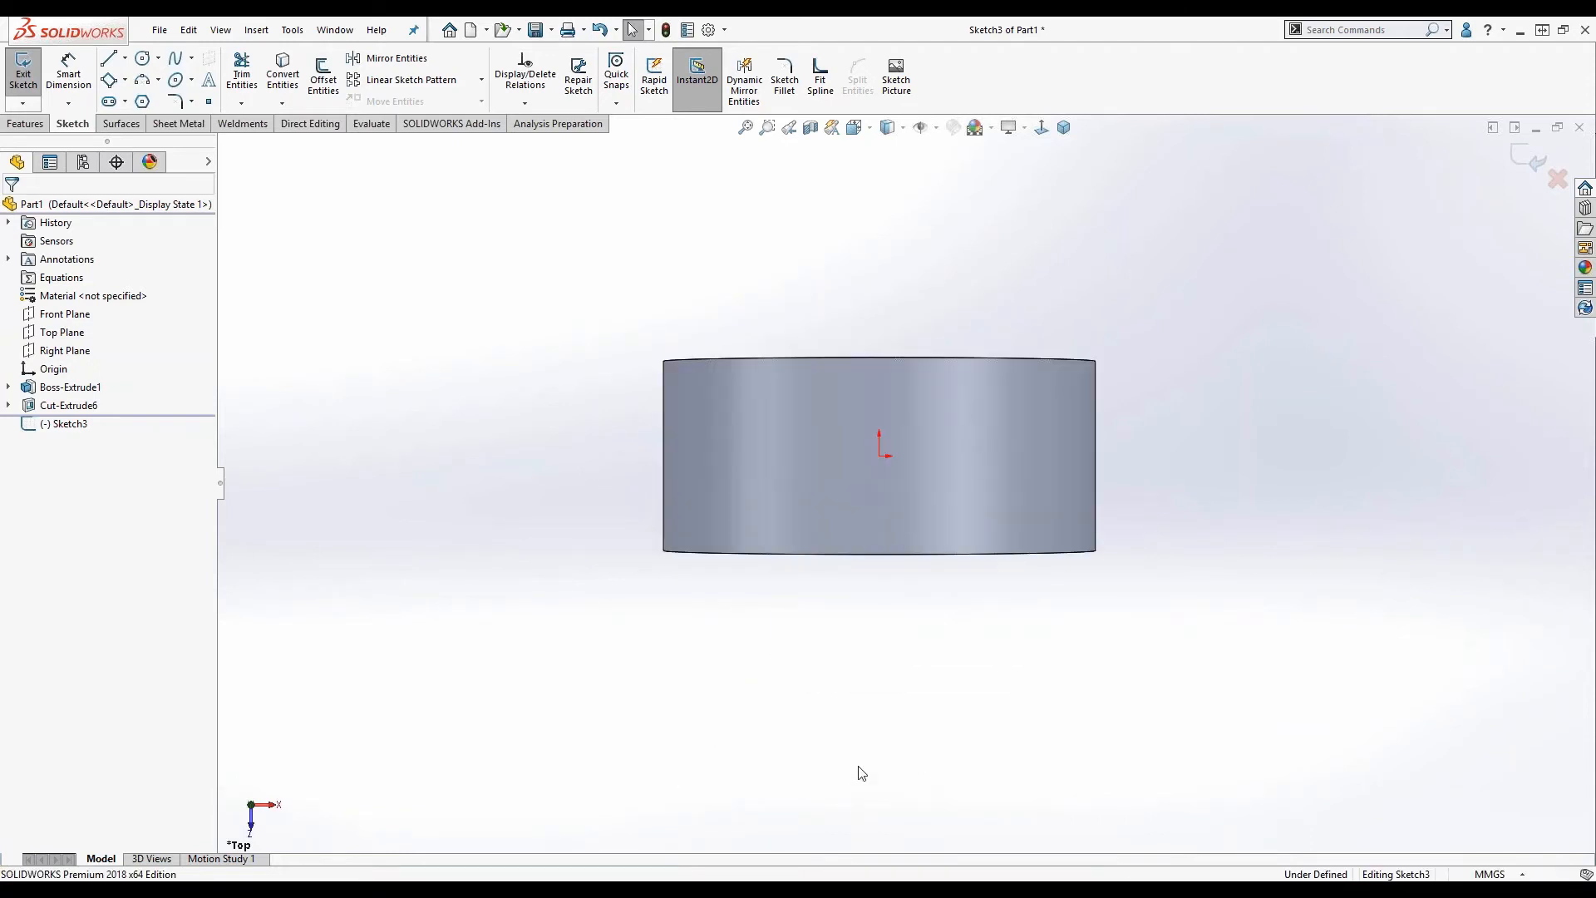
key(s)
click(876, 734)
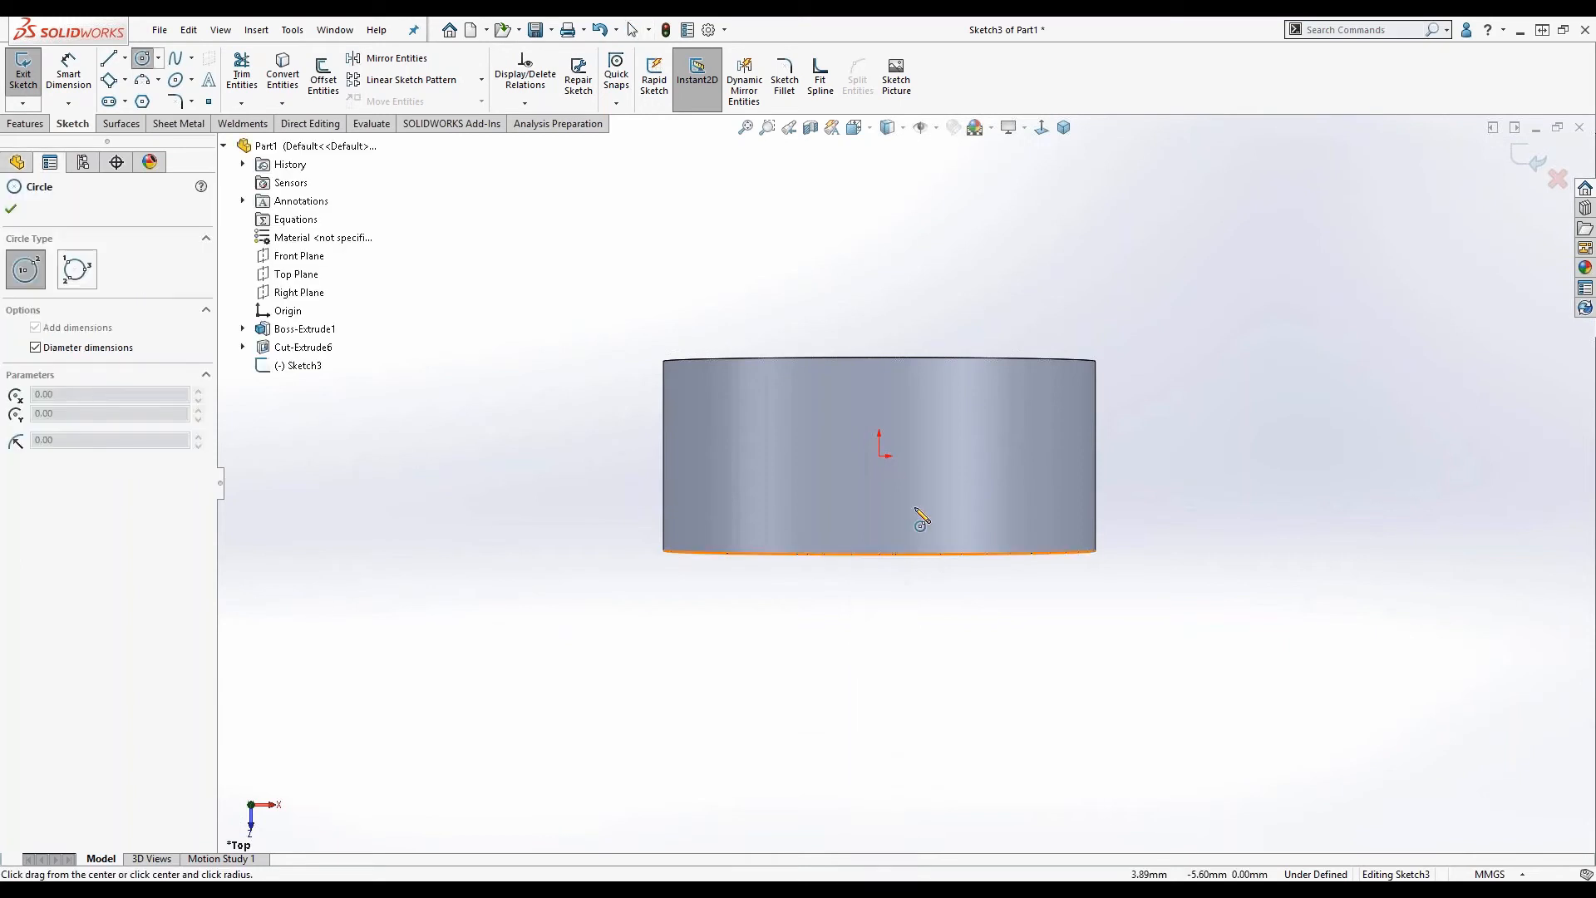
click(880, 454)
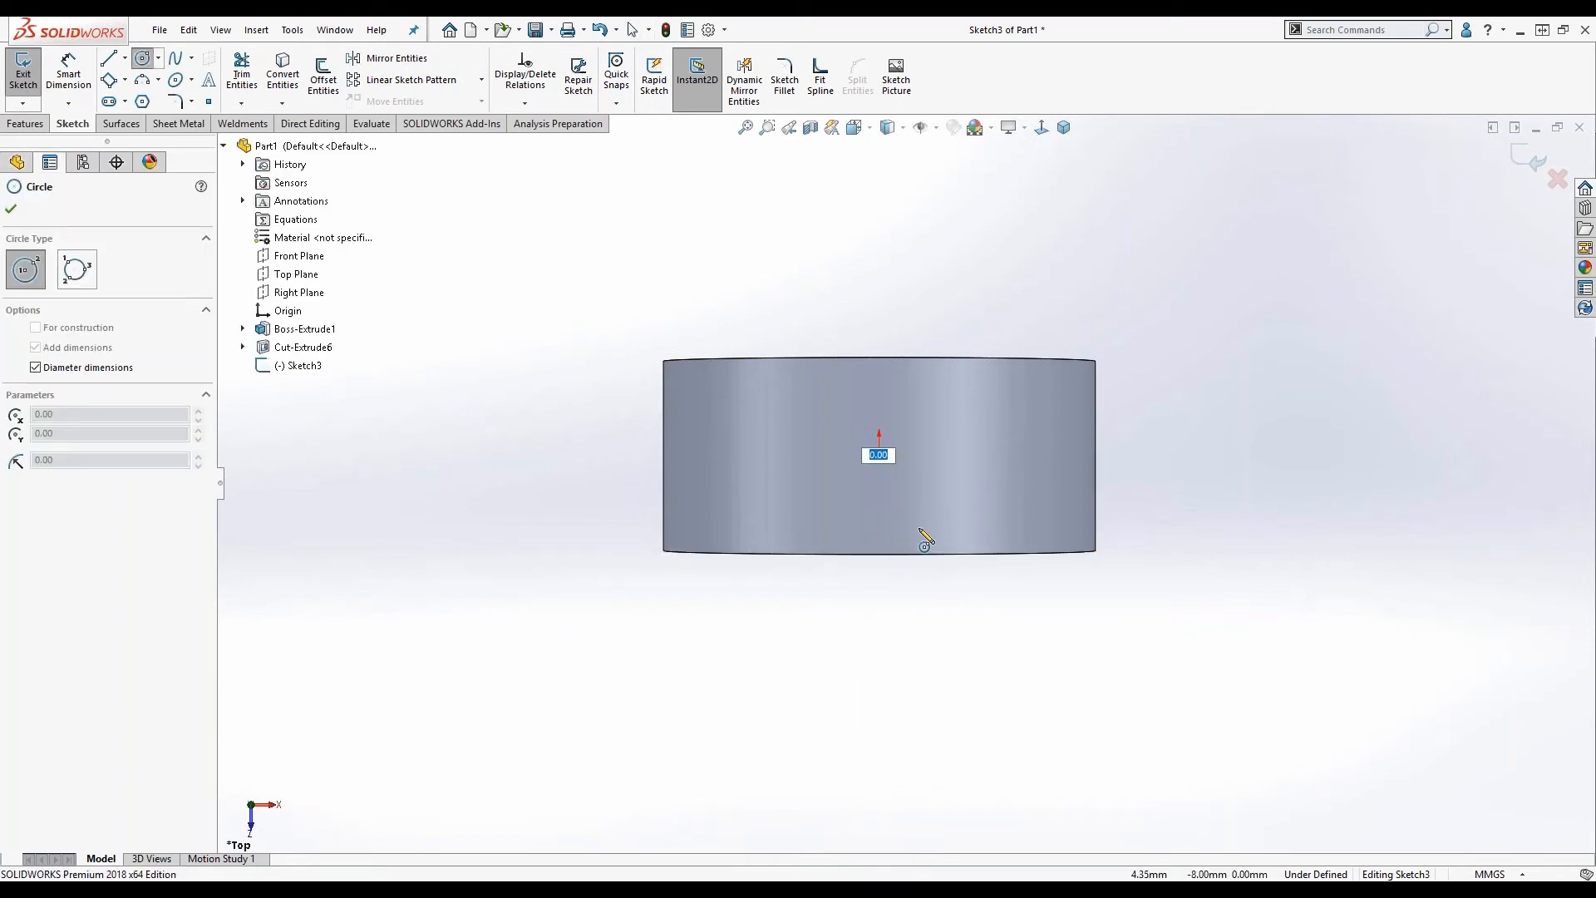
key(Escape)
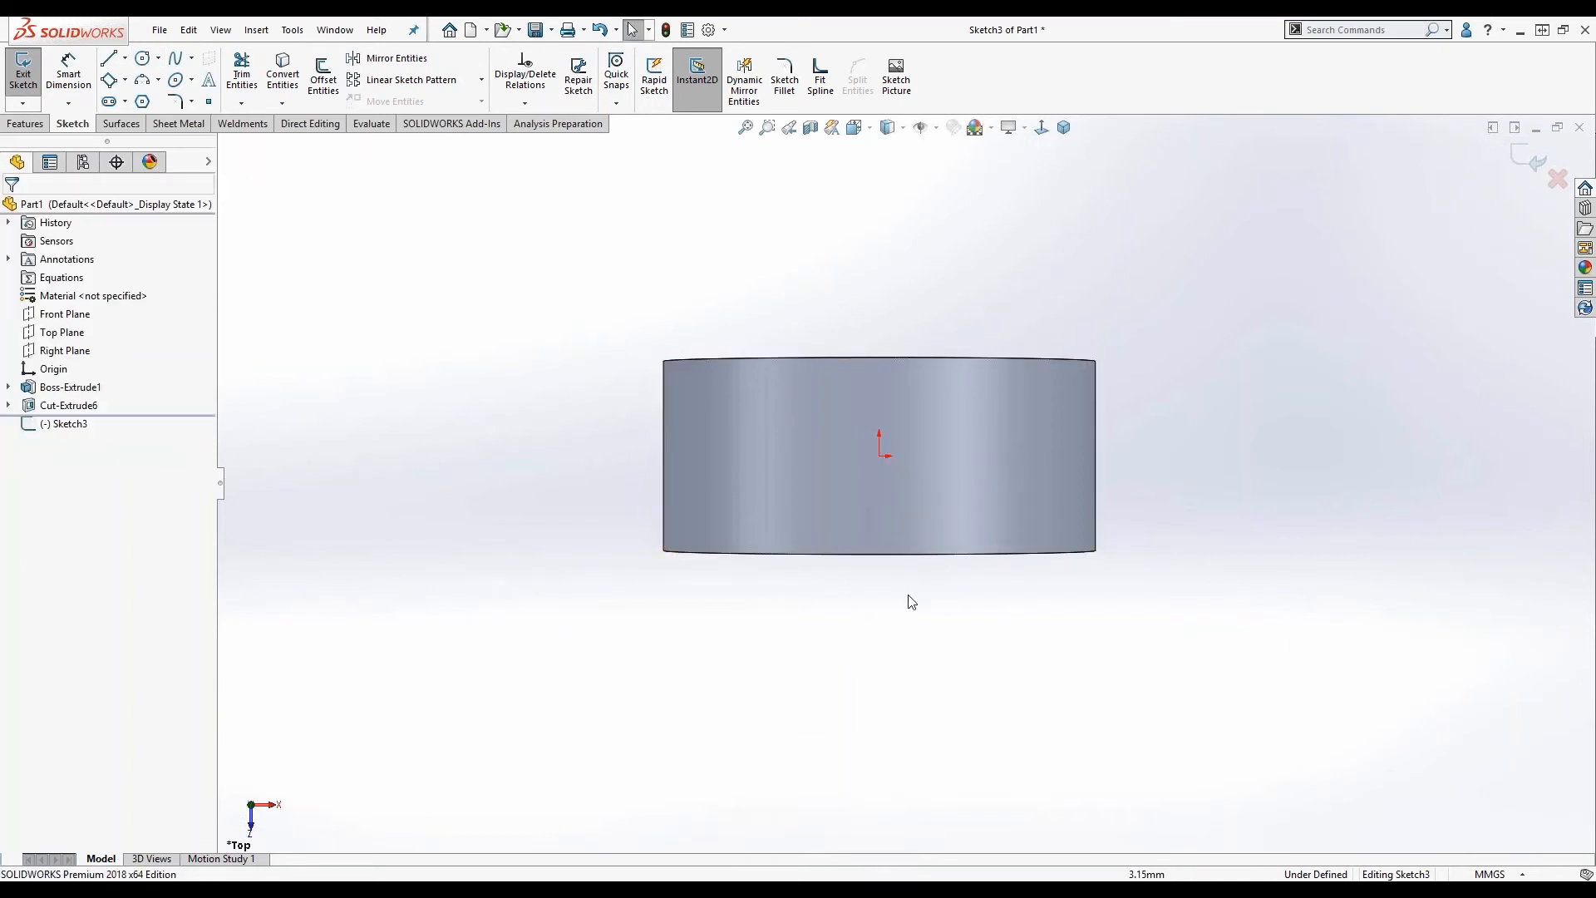
Sketch two concentric circles centered on the origin, with radii of about 15.9 mm and 8.4 mm.
key(s)
click(921, 736)
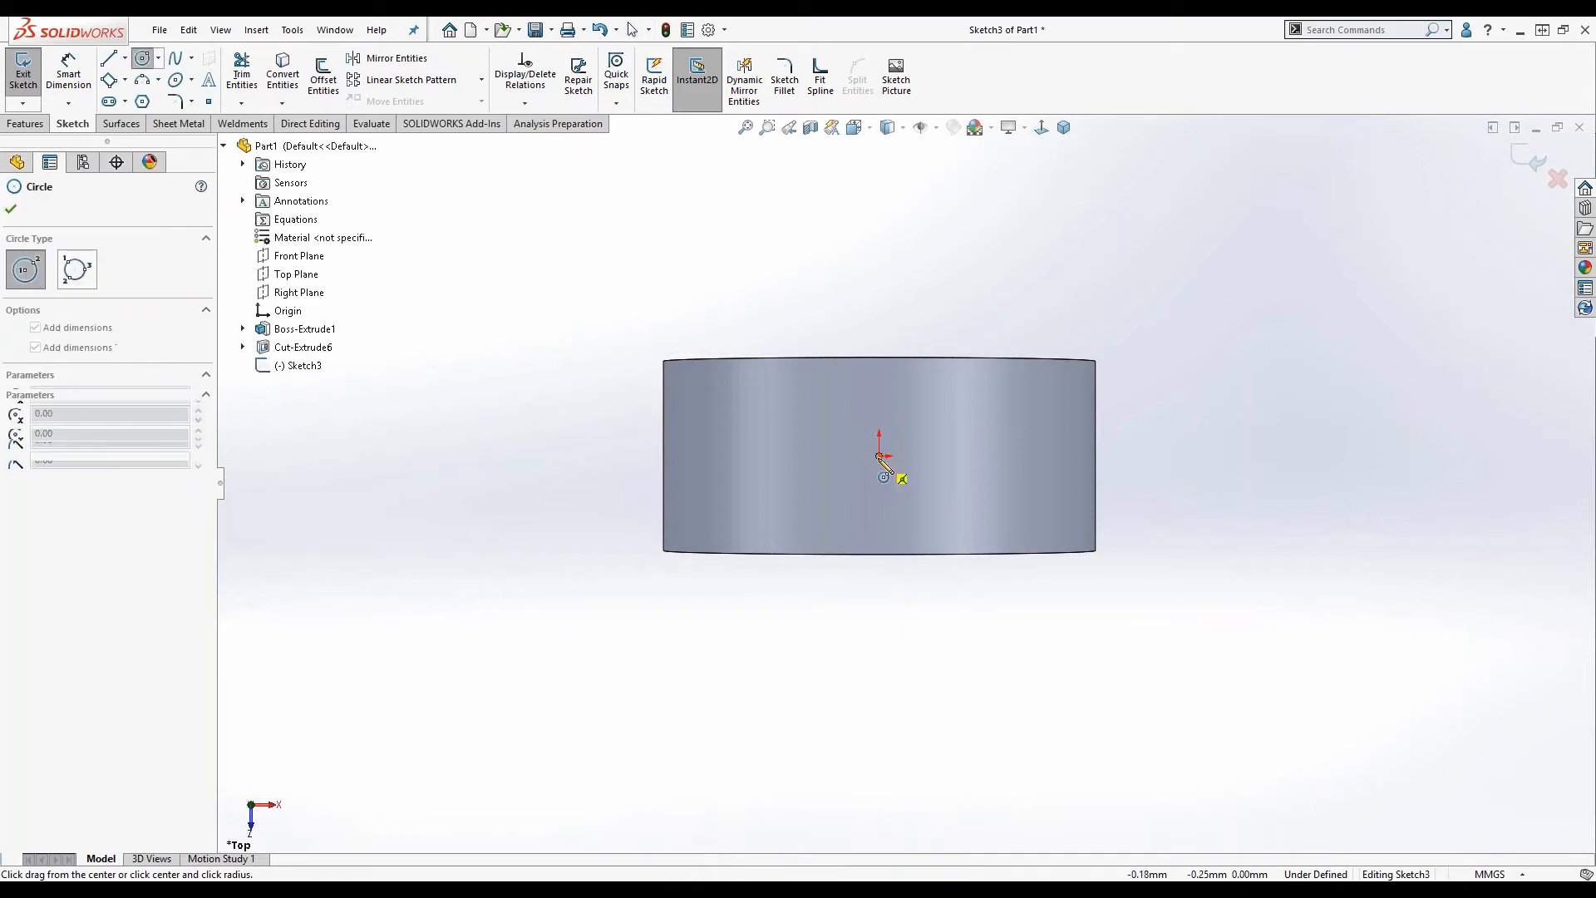
click(880, 456)
click(956, 578)
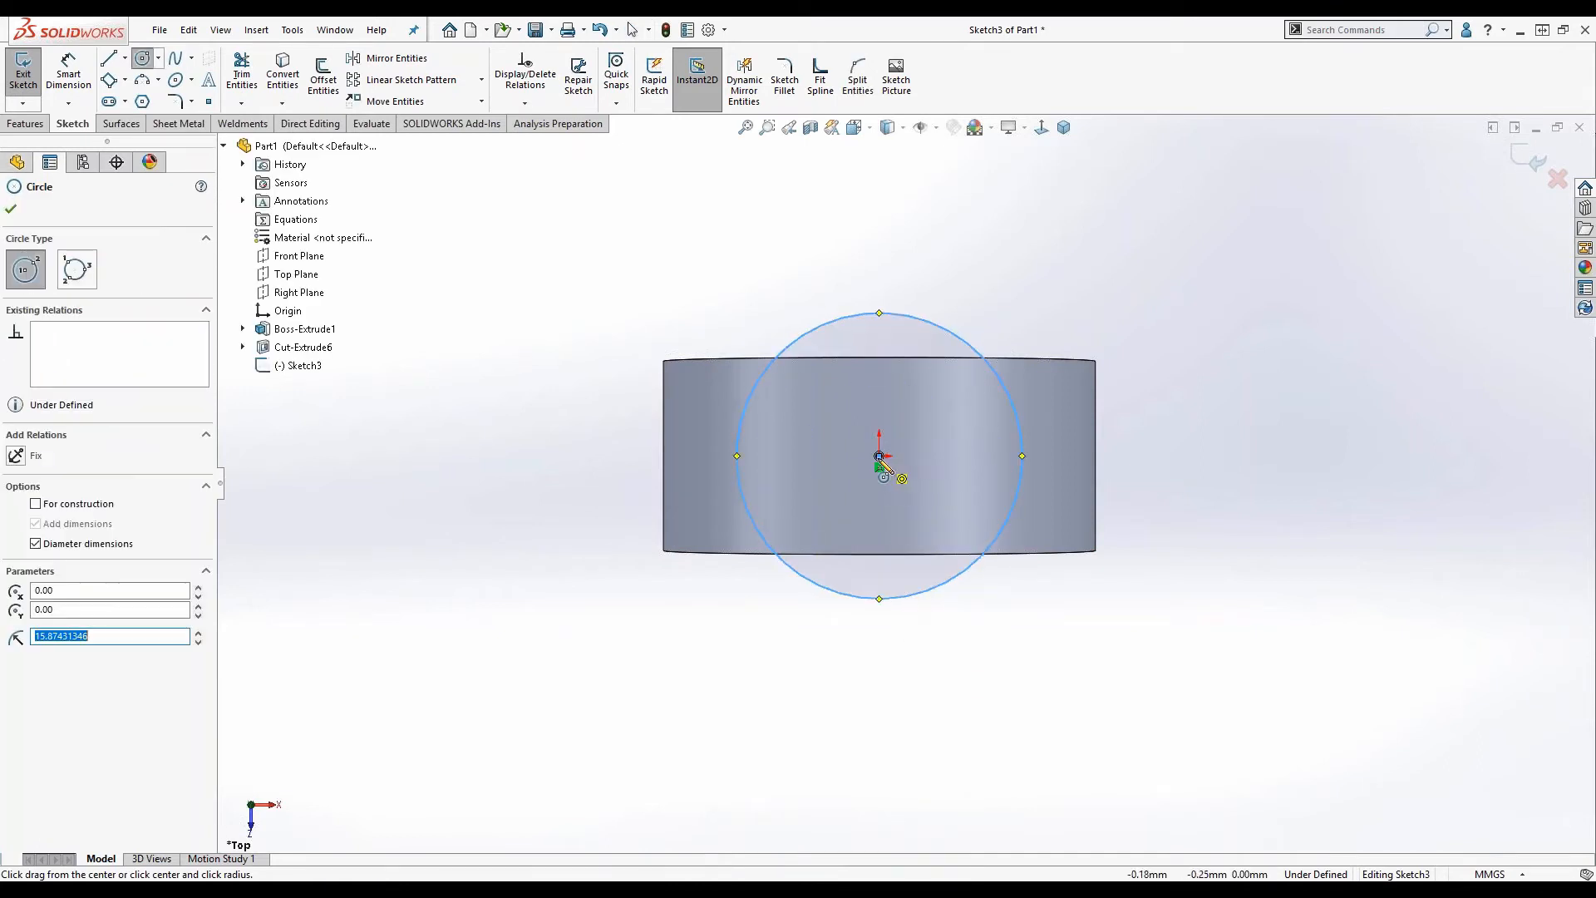
click(880, 455)
click(935, 530)
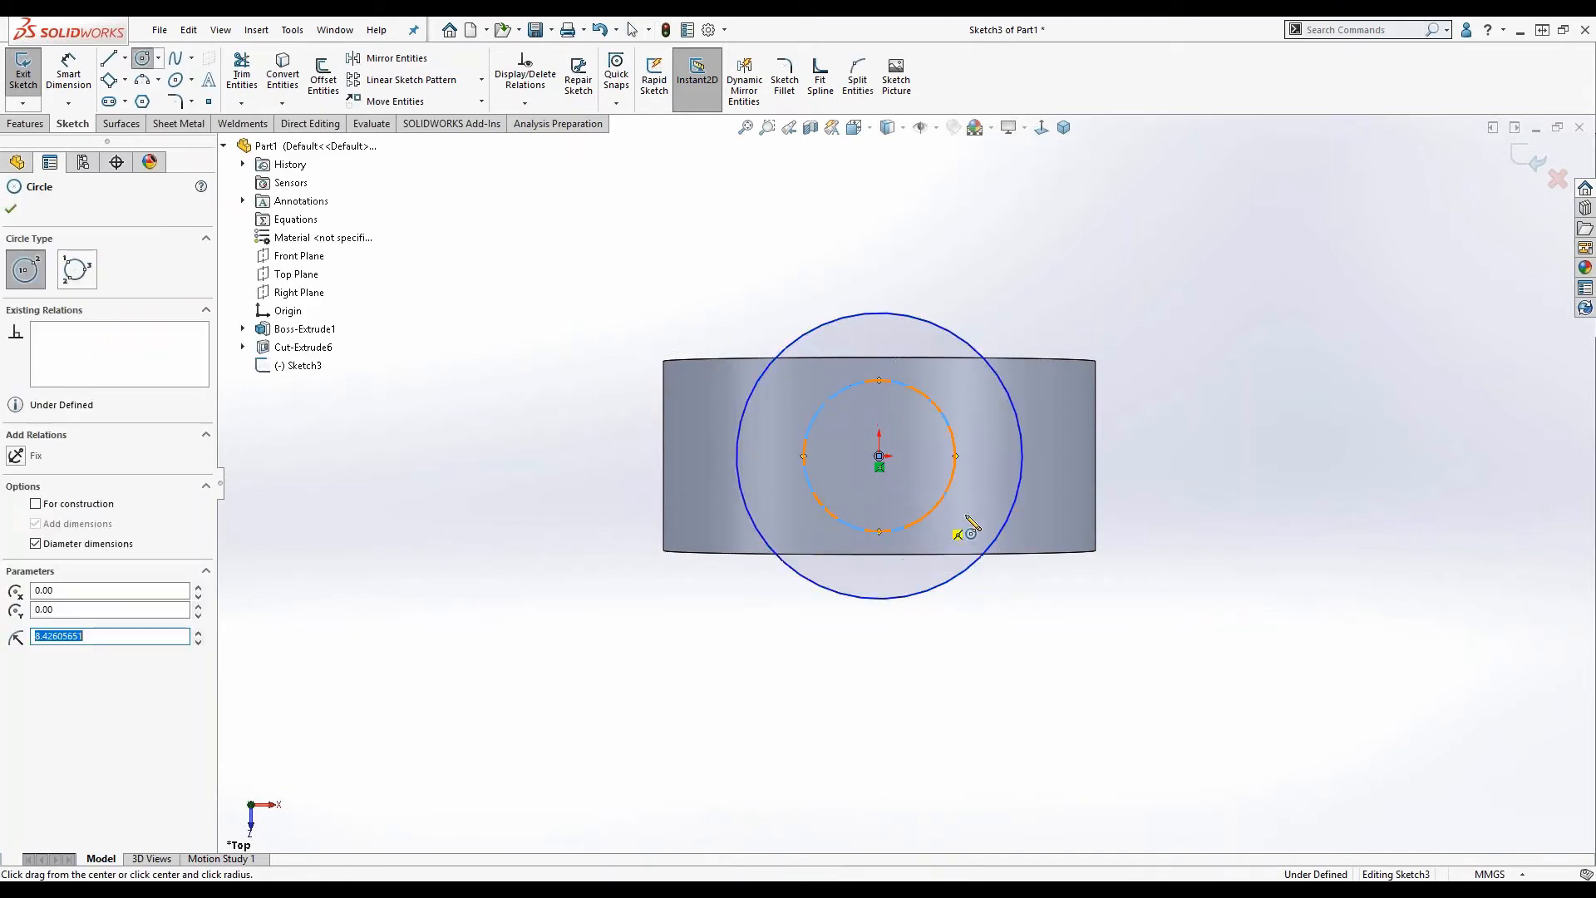
key(Escape)
click(1178, 402)
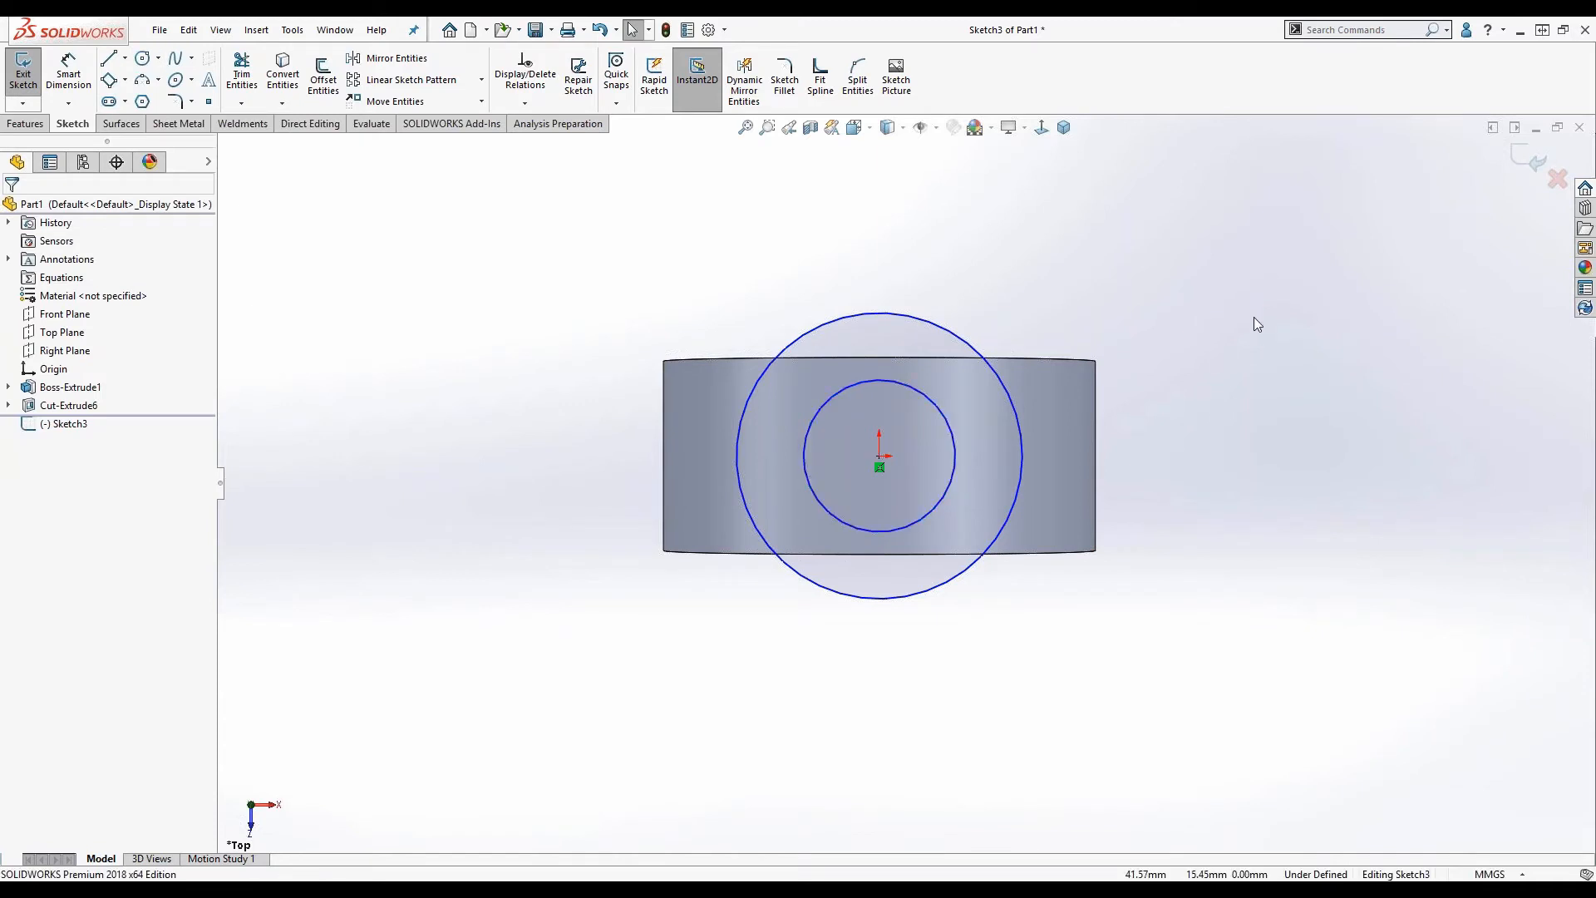
mouse_move(1280, 367)
right_down()
mouse_move(1303, 386)
mouse_move(1293, 339)
mouse_move(1250, 347)
mouse_move(1244, 397)
mouse_move(1284, 417)
mouse_move(1361, 367)
right_up()
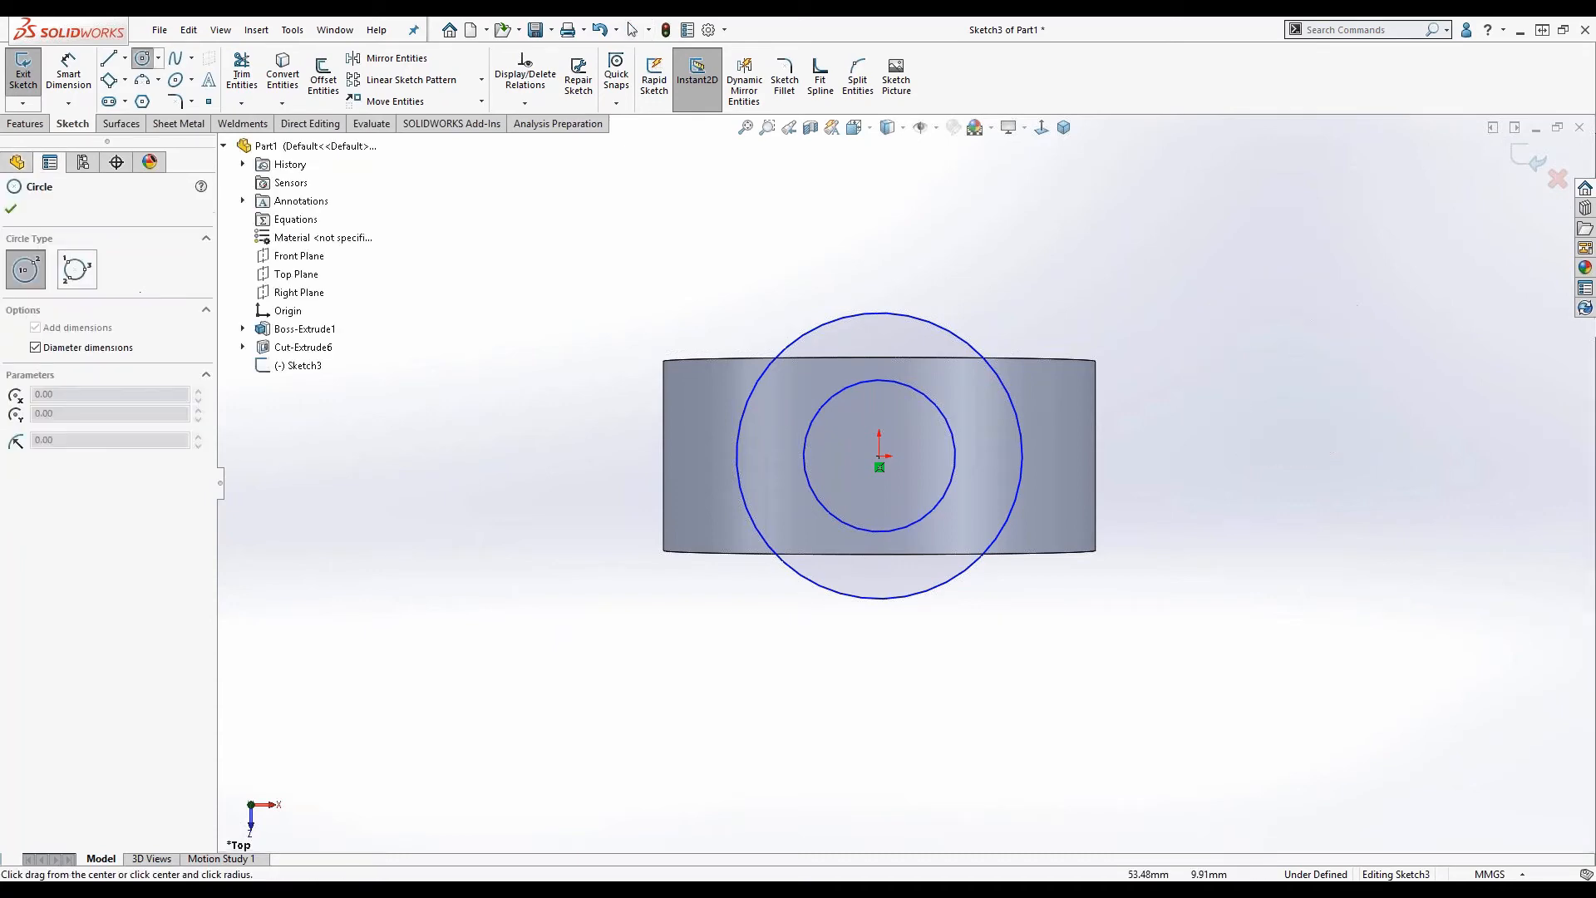
key(Escape)
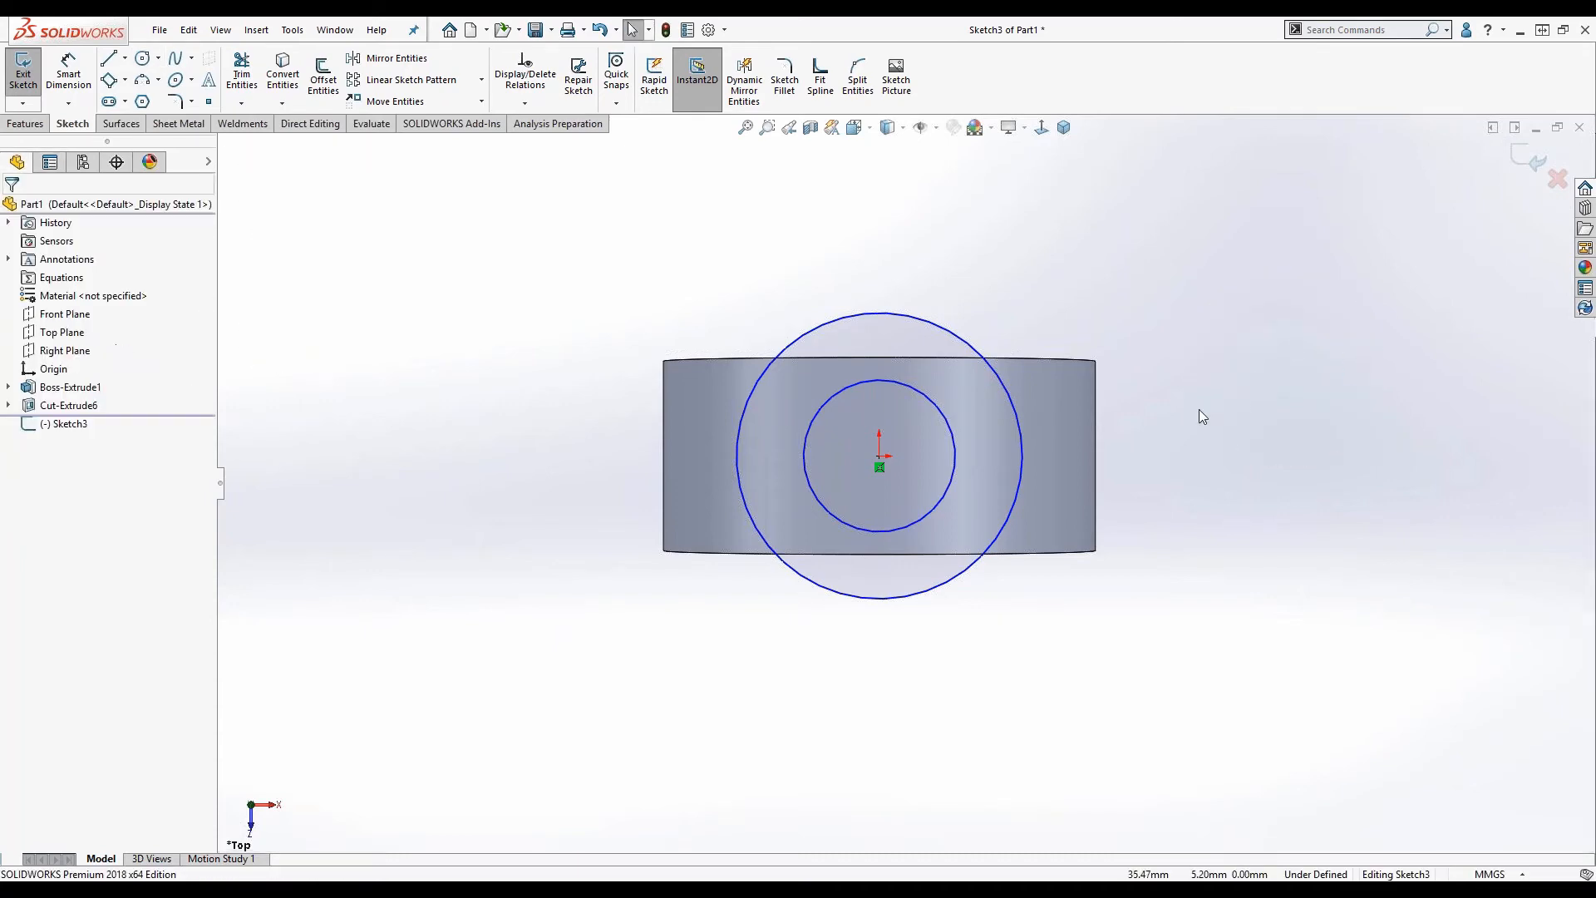
Dimension the outer circle with a diameter of 26 mm.
click(977, 349)
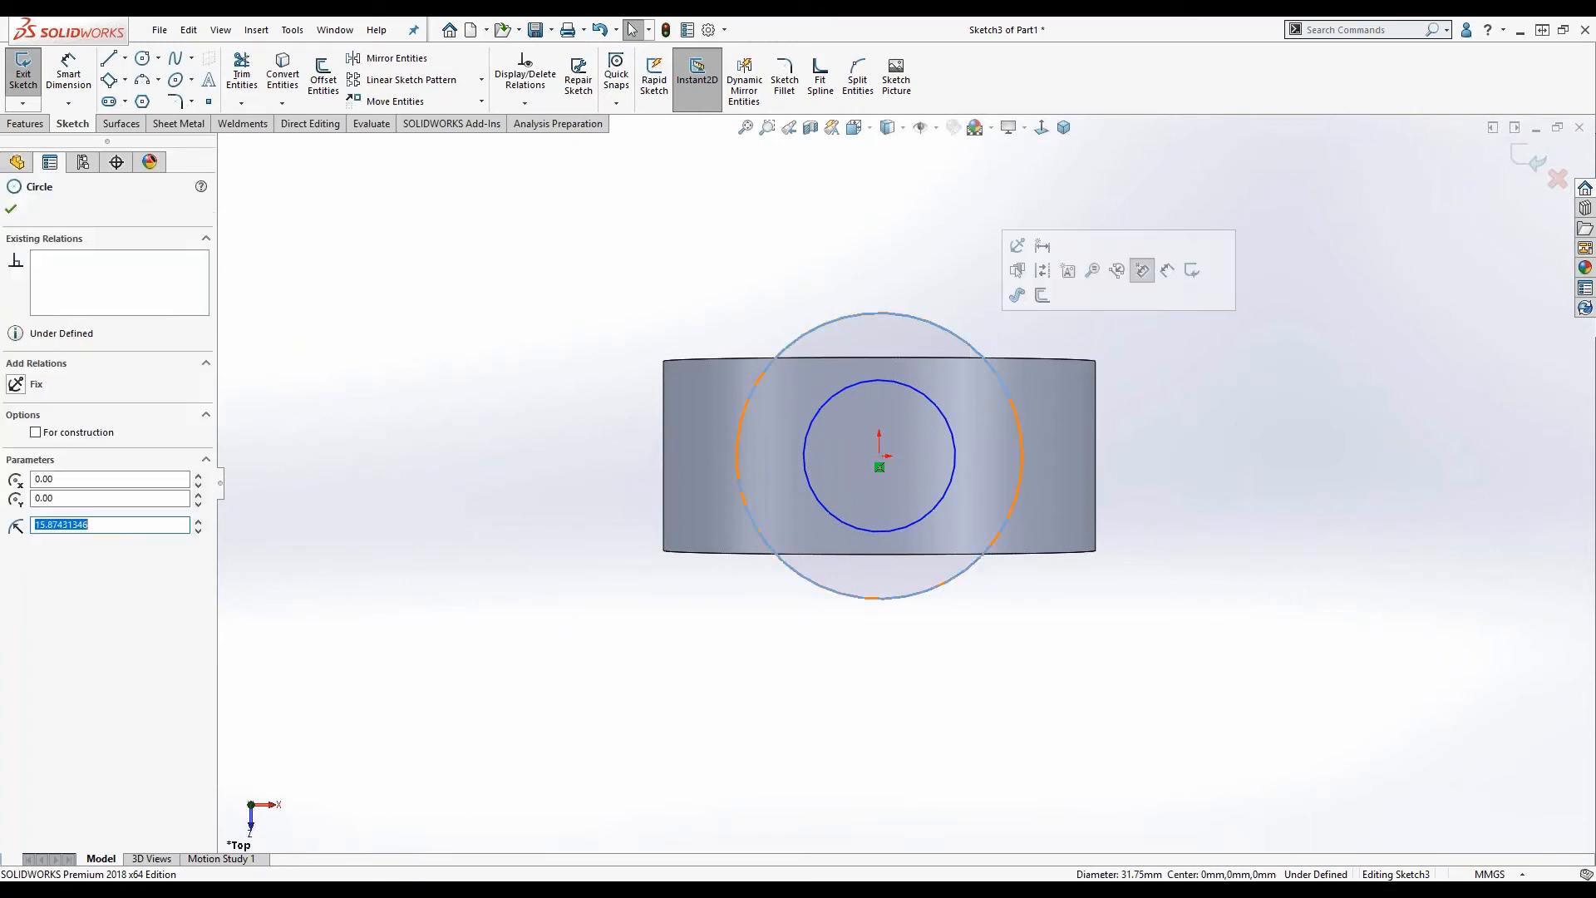
click(1043, 246)
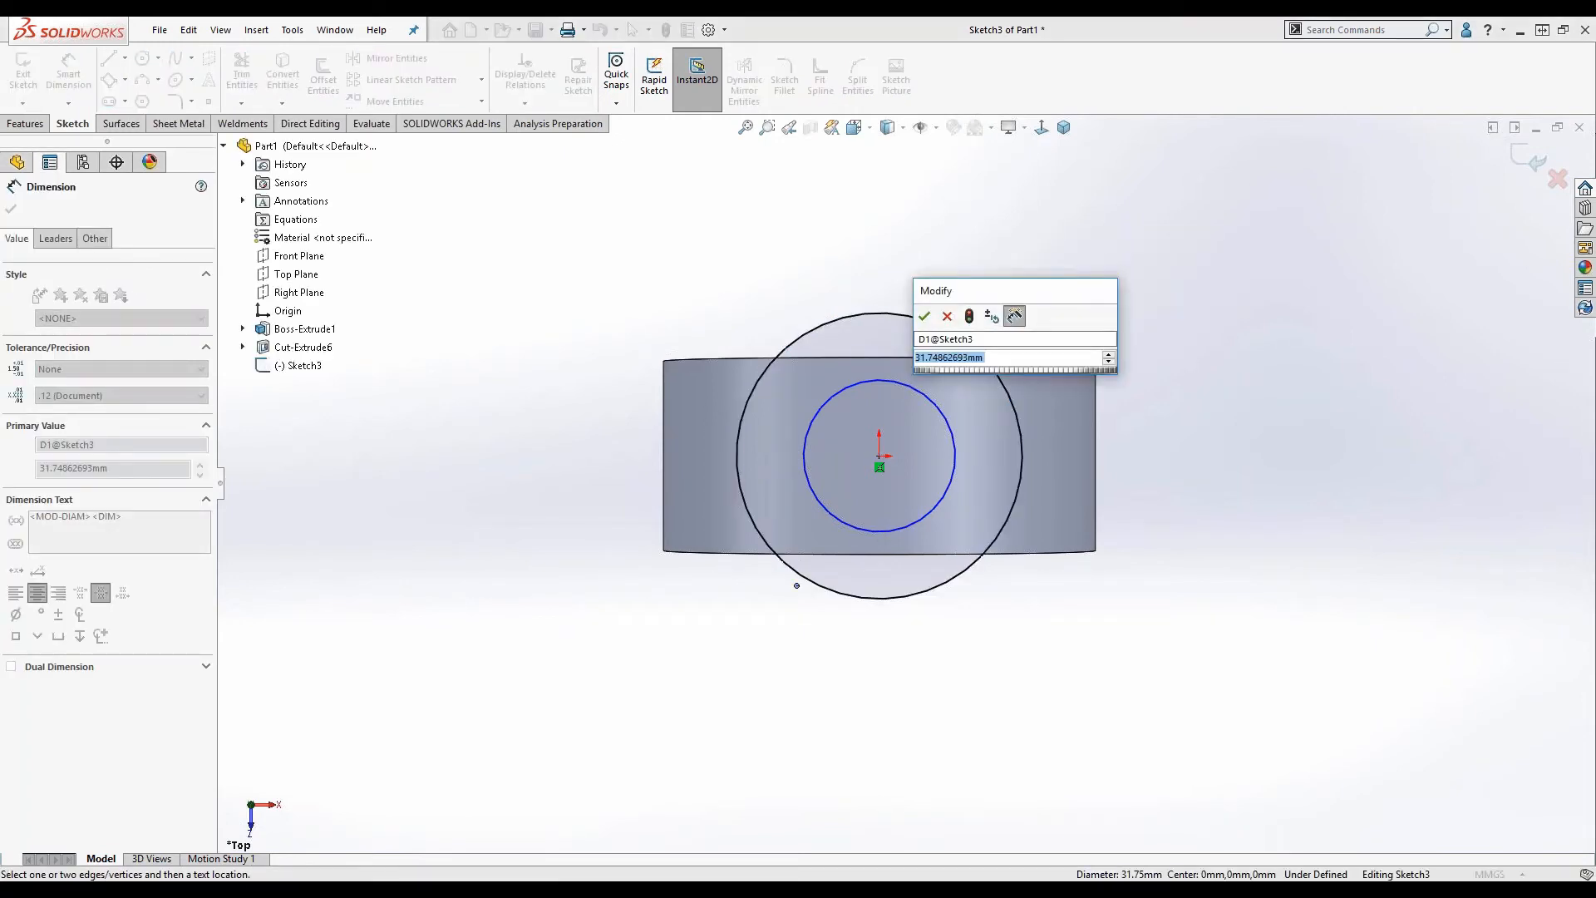
text(26)
key(Return)
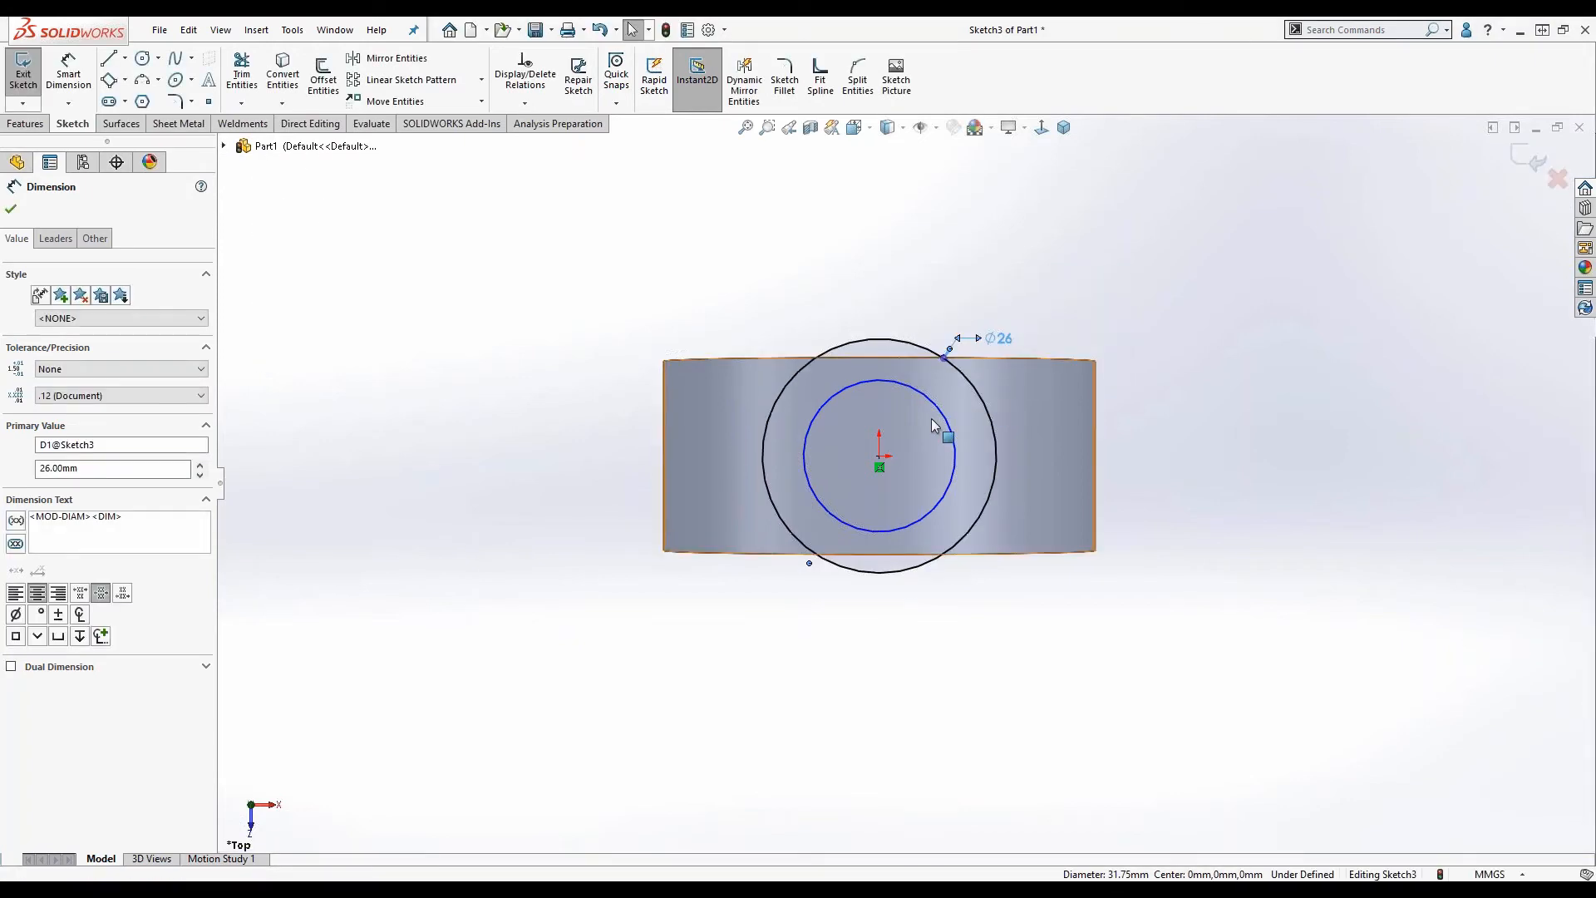
Dimension the inner circle with a diameter of 18 mm.
click(940, 420)
click(986, 664)
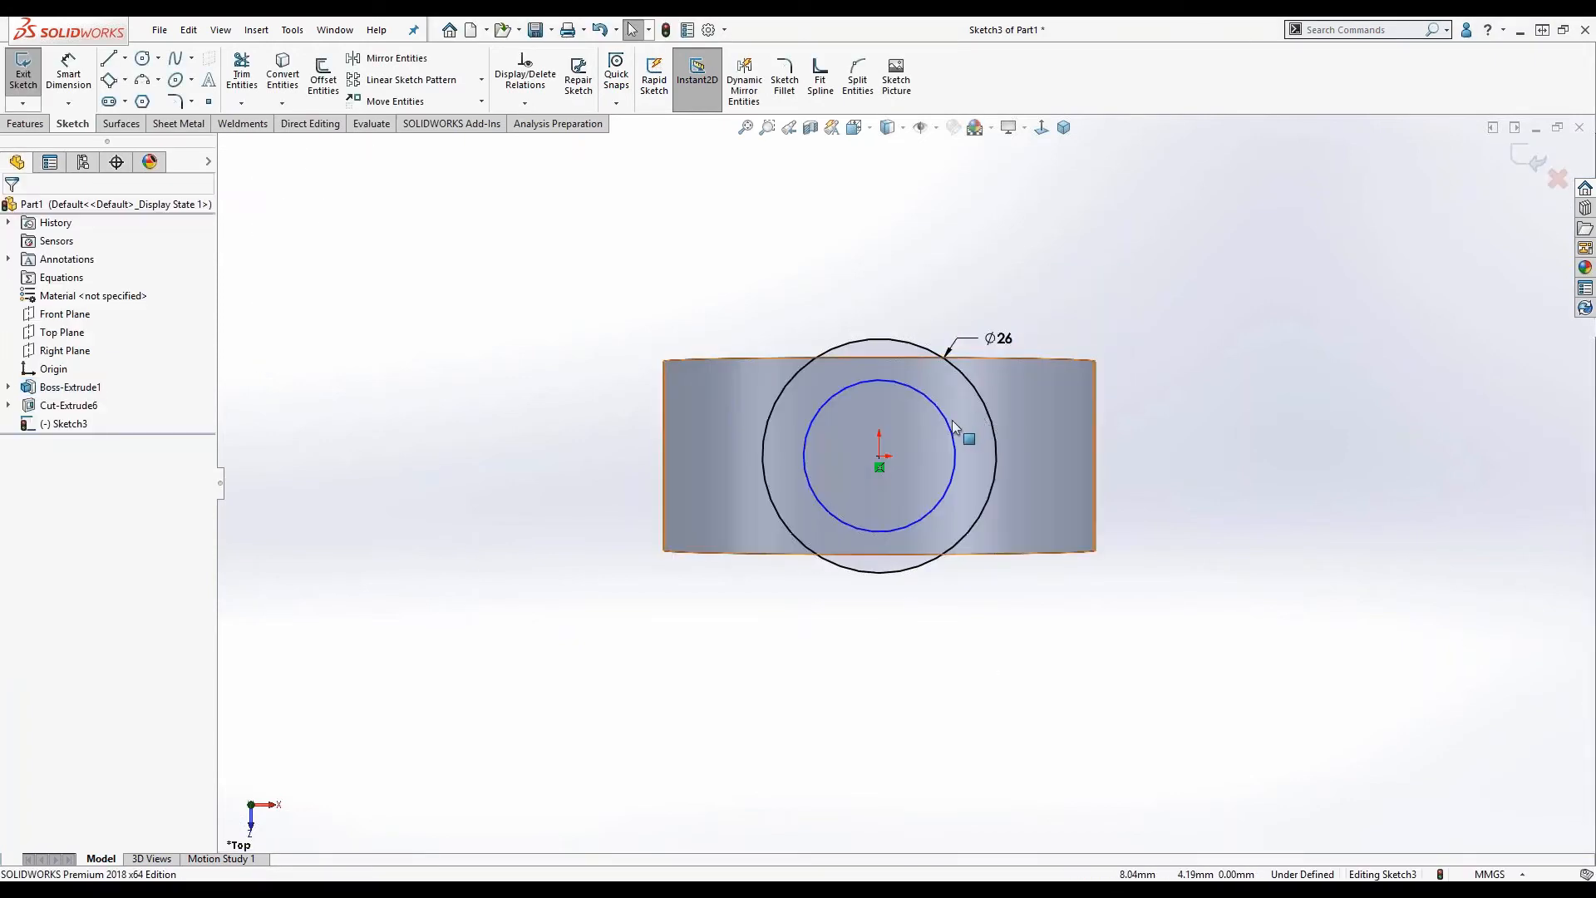
click(951, 421)
click(1021, 339)
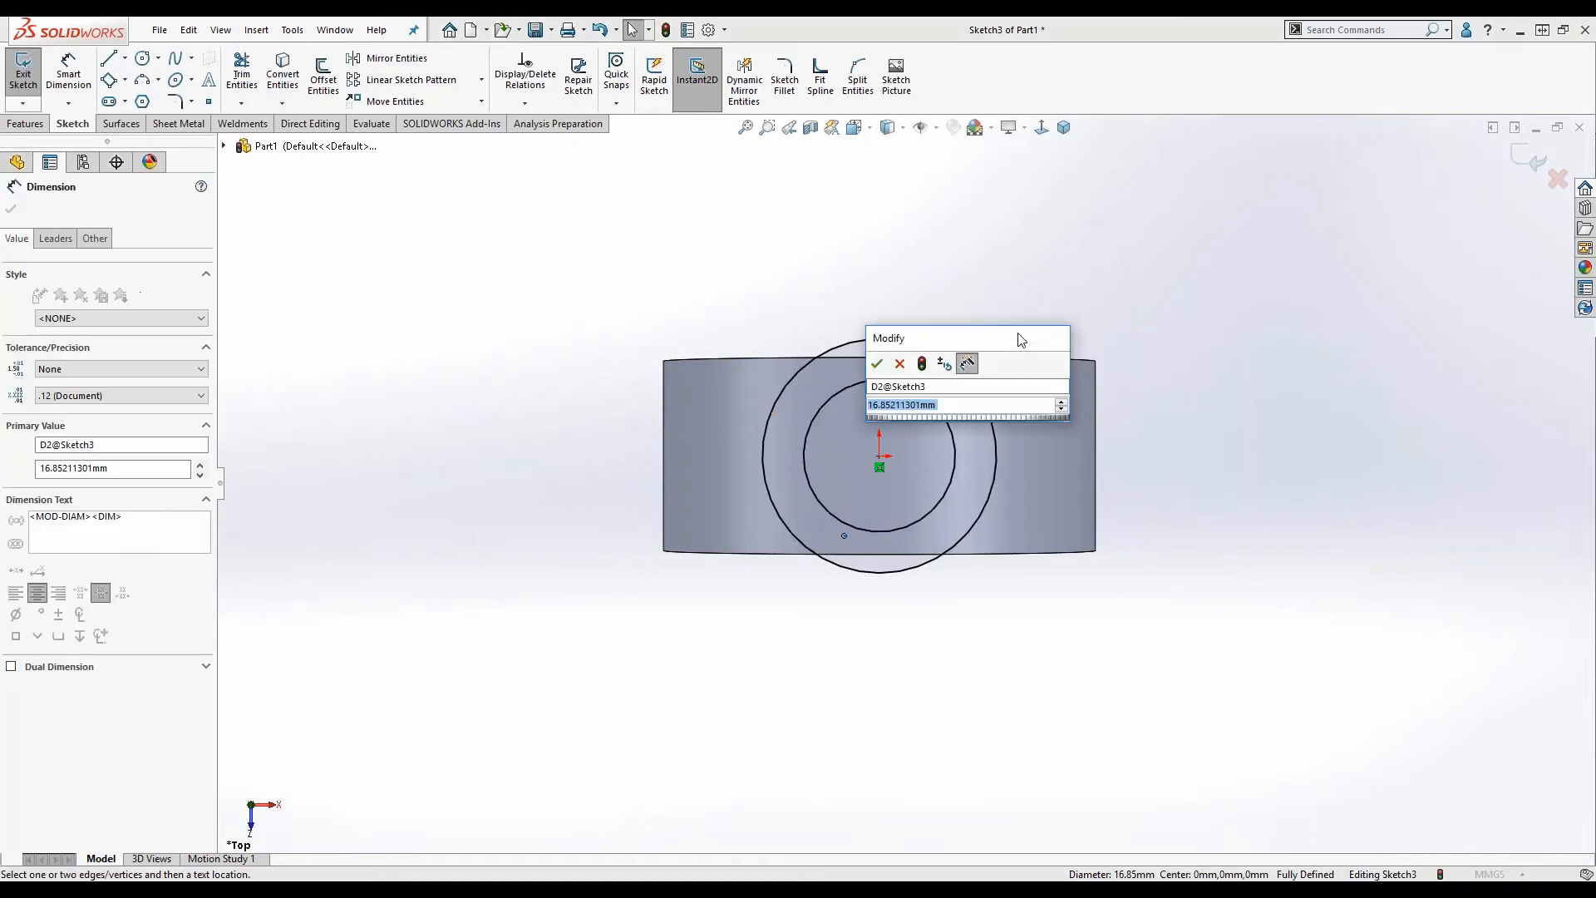
text(18)
key(Return)
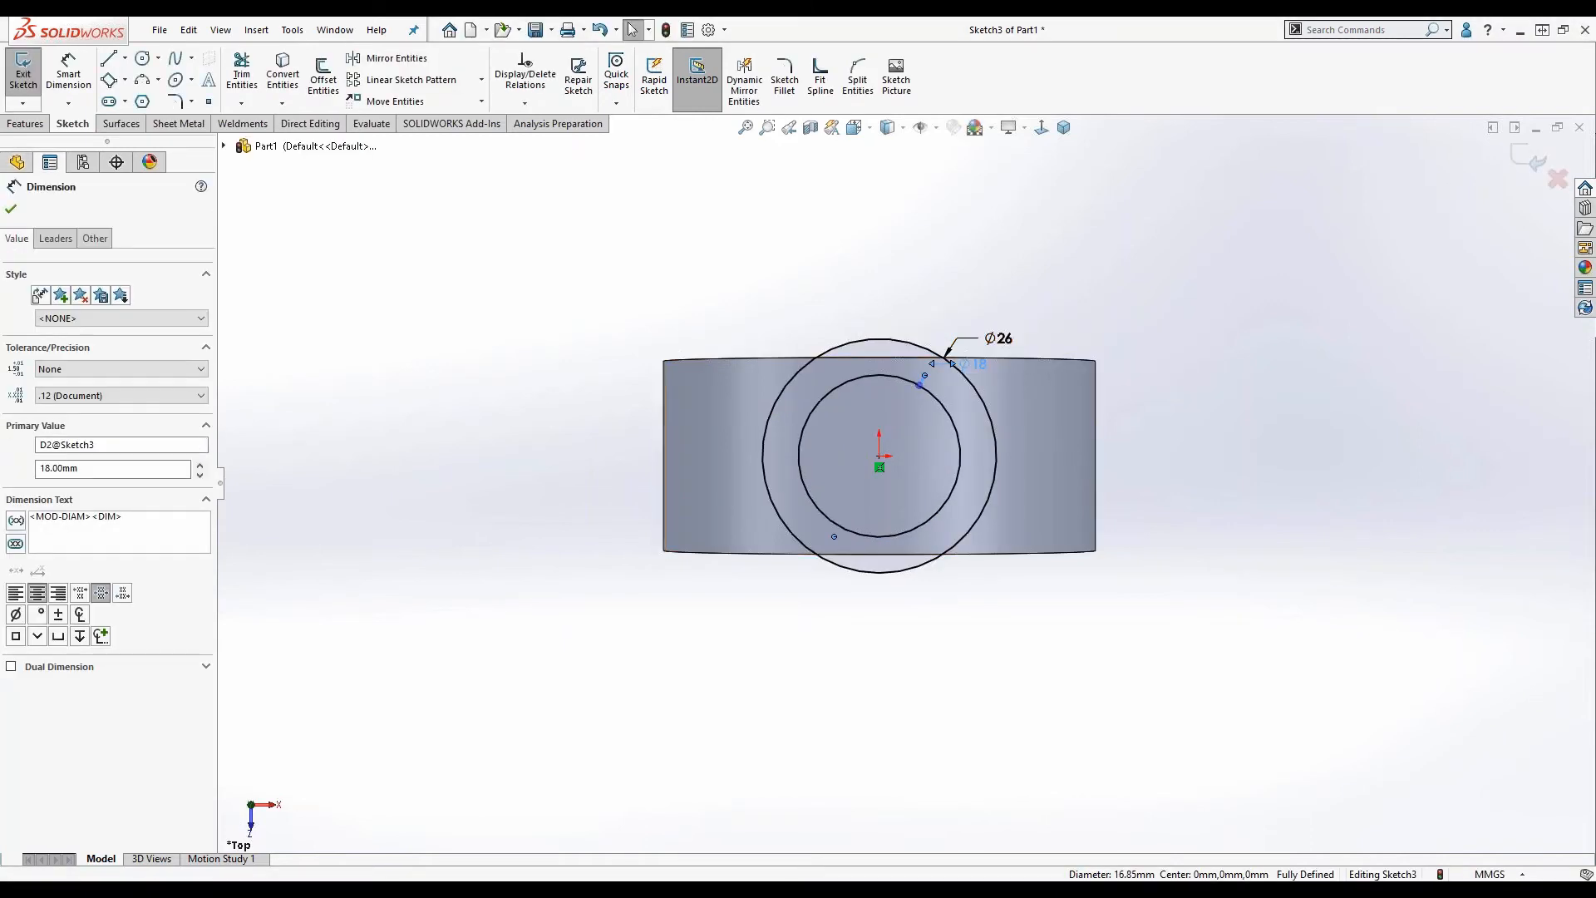
click(1233, 495)
Finish the two-circle sketch and return to the boss extrusion settings.
middle_drag(941, 633, 933, 497)
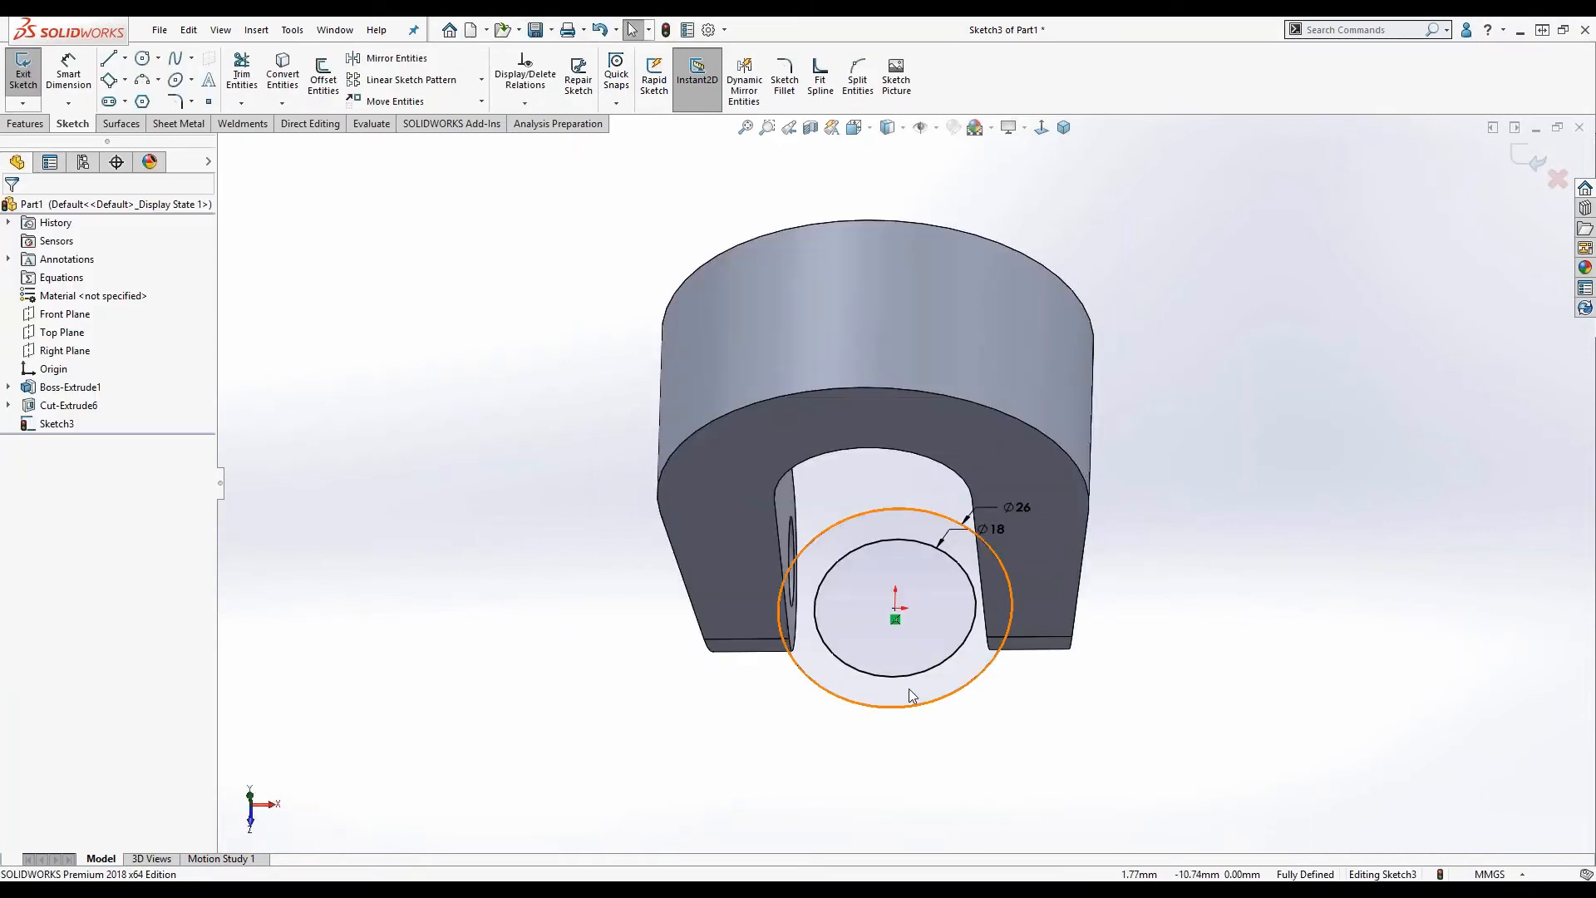
scroll(933, 652, down, 3)
scroll(858, 679, up, 3)
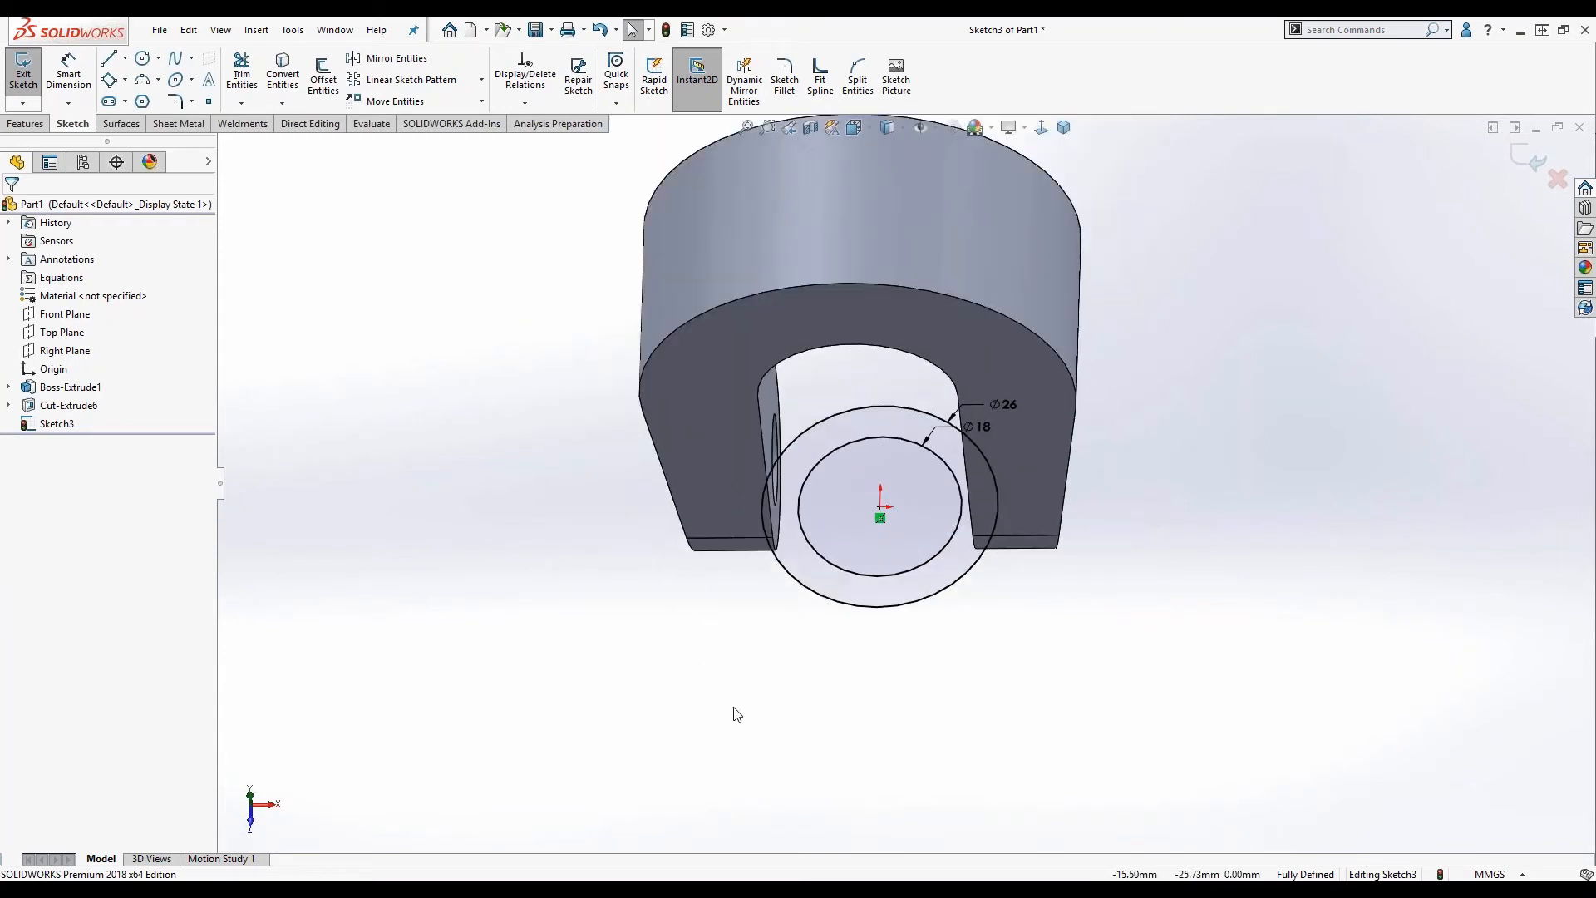
key(s)
key(d)
click(723, 730)
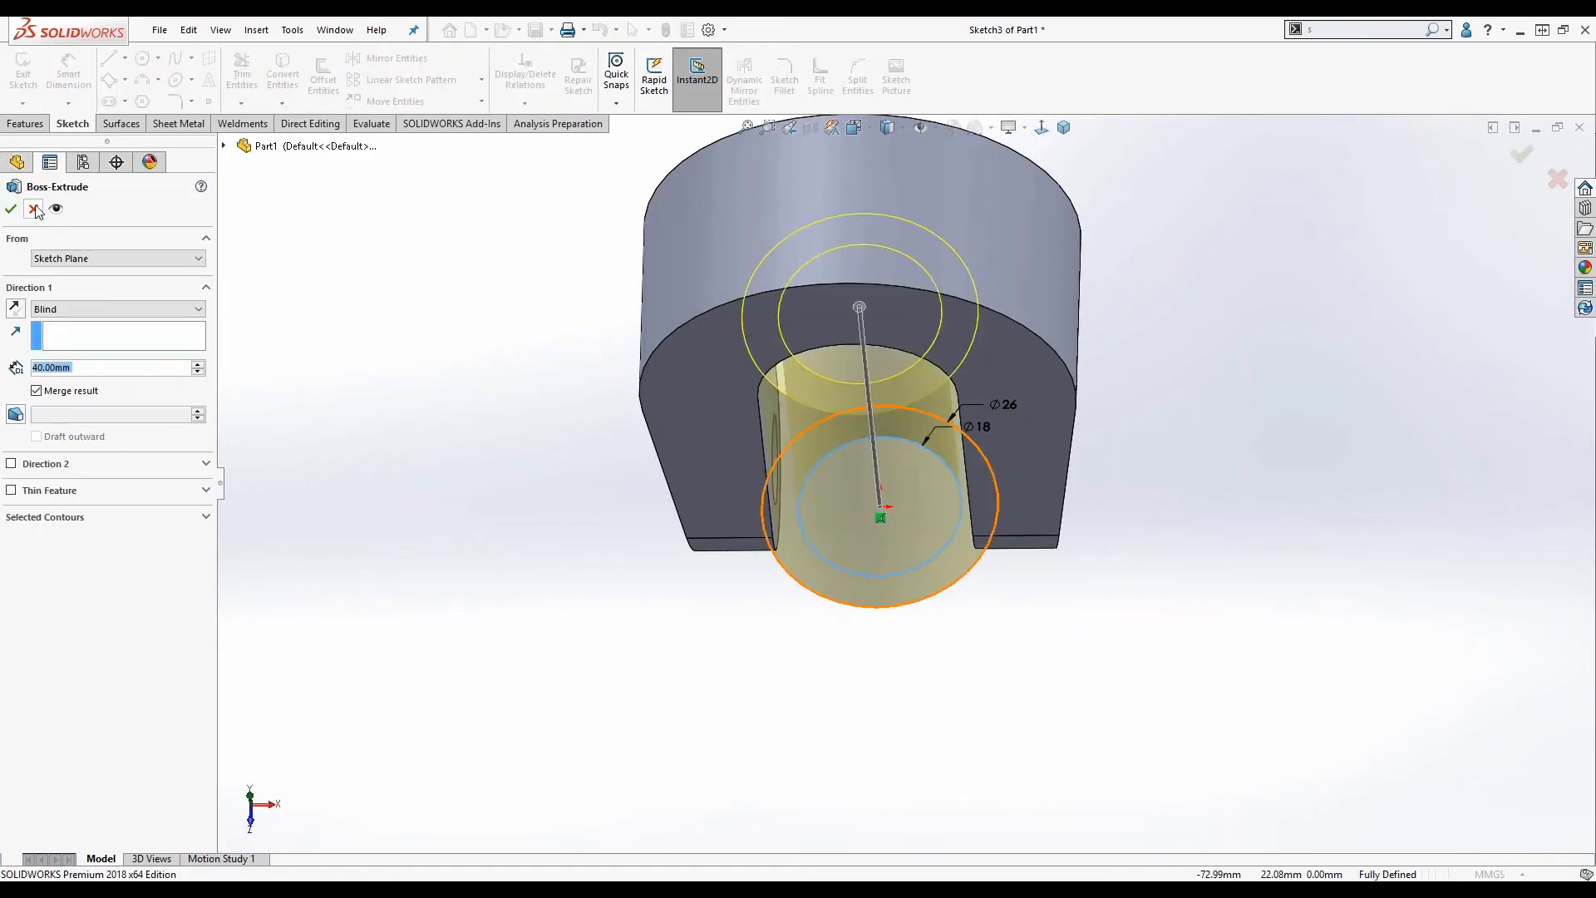
Start the boss extrusion from an offset of 67 mm from the sketch plane.
middle_drag(565, 482, 616, 369)
scroll(934, 397, down, 1)
scroll(906, 378, up, 3)
scroll(893, 359, down, 1)
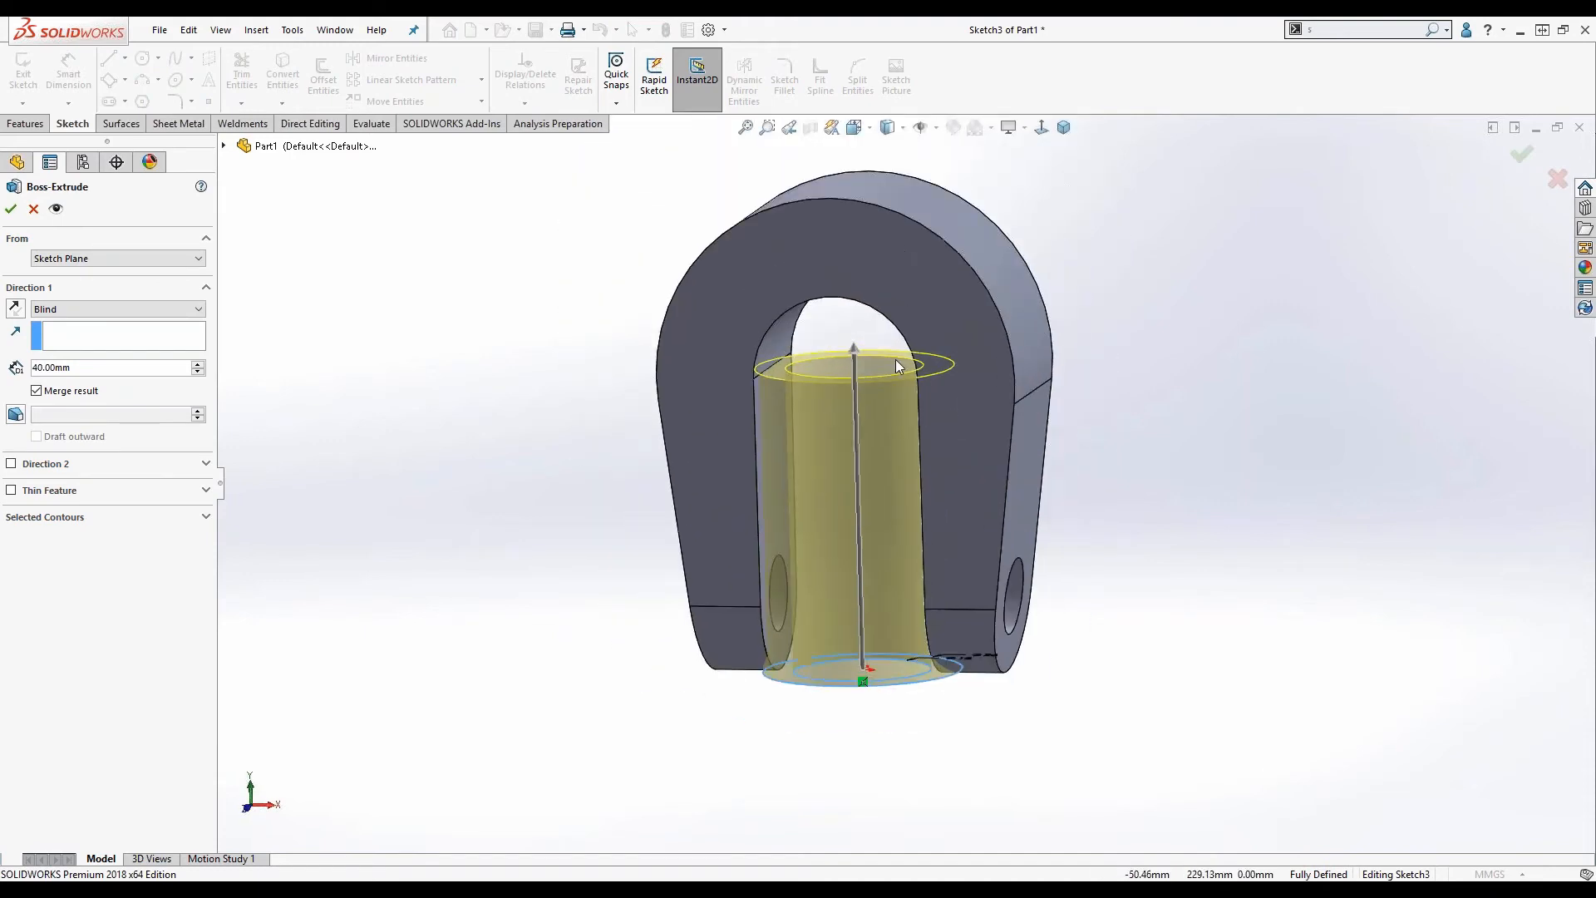
scroll(895, 359, up, 1)
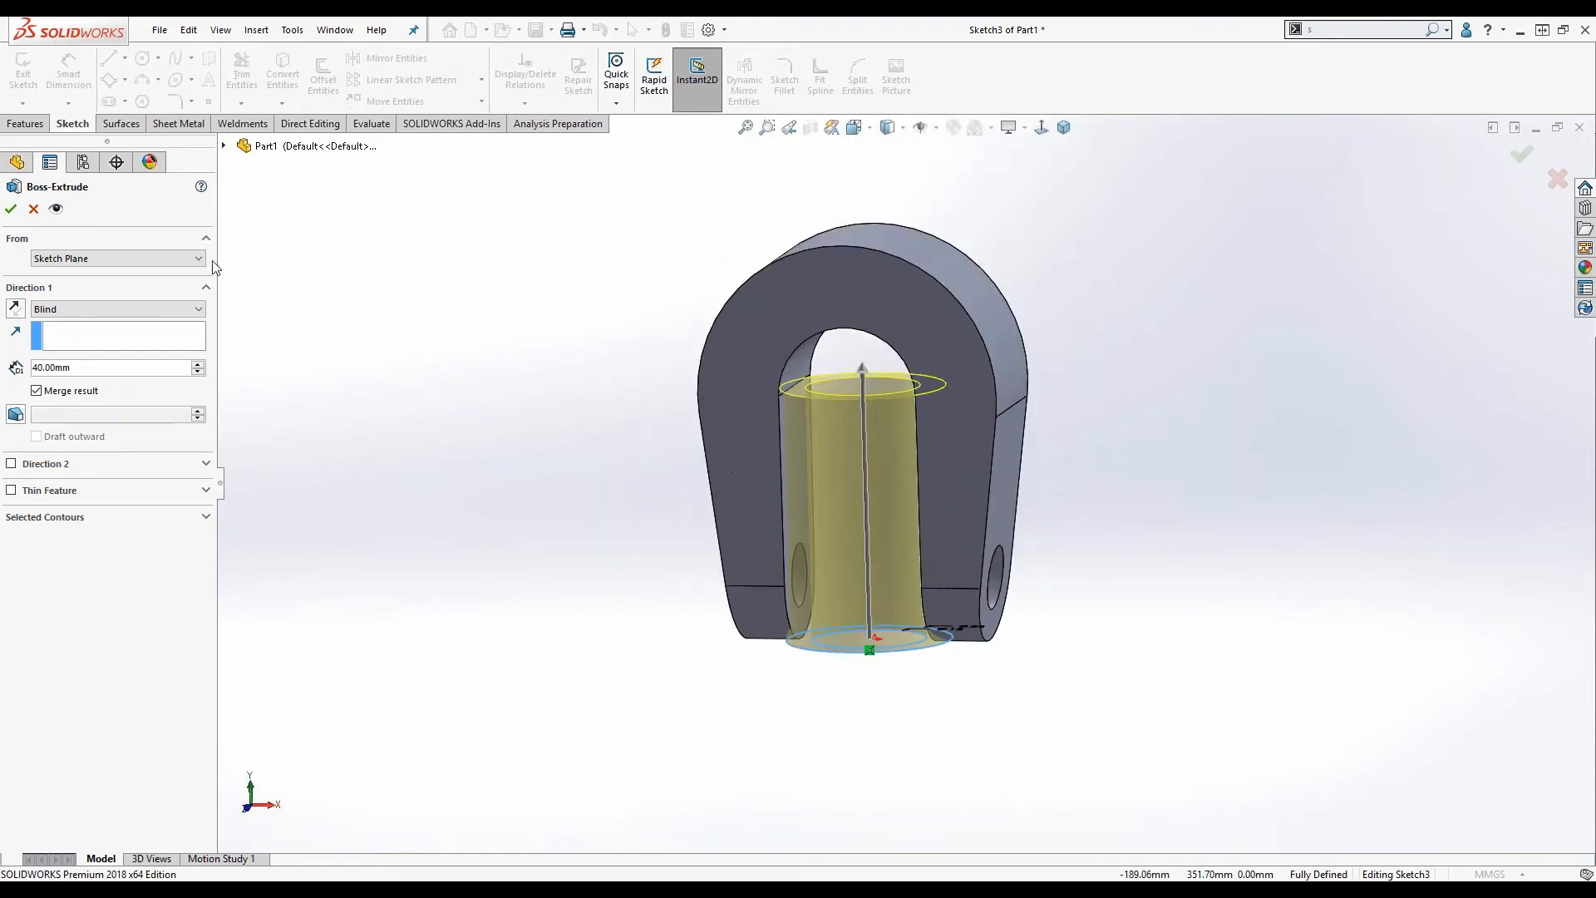
click(177, 257)
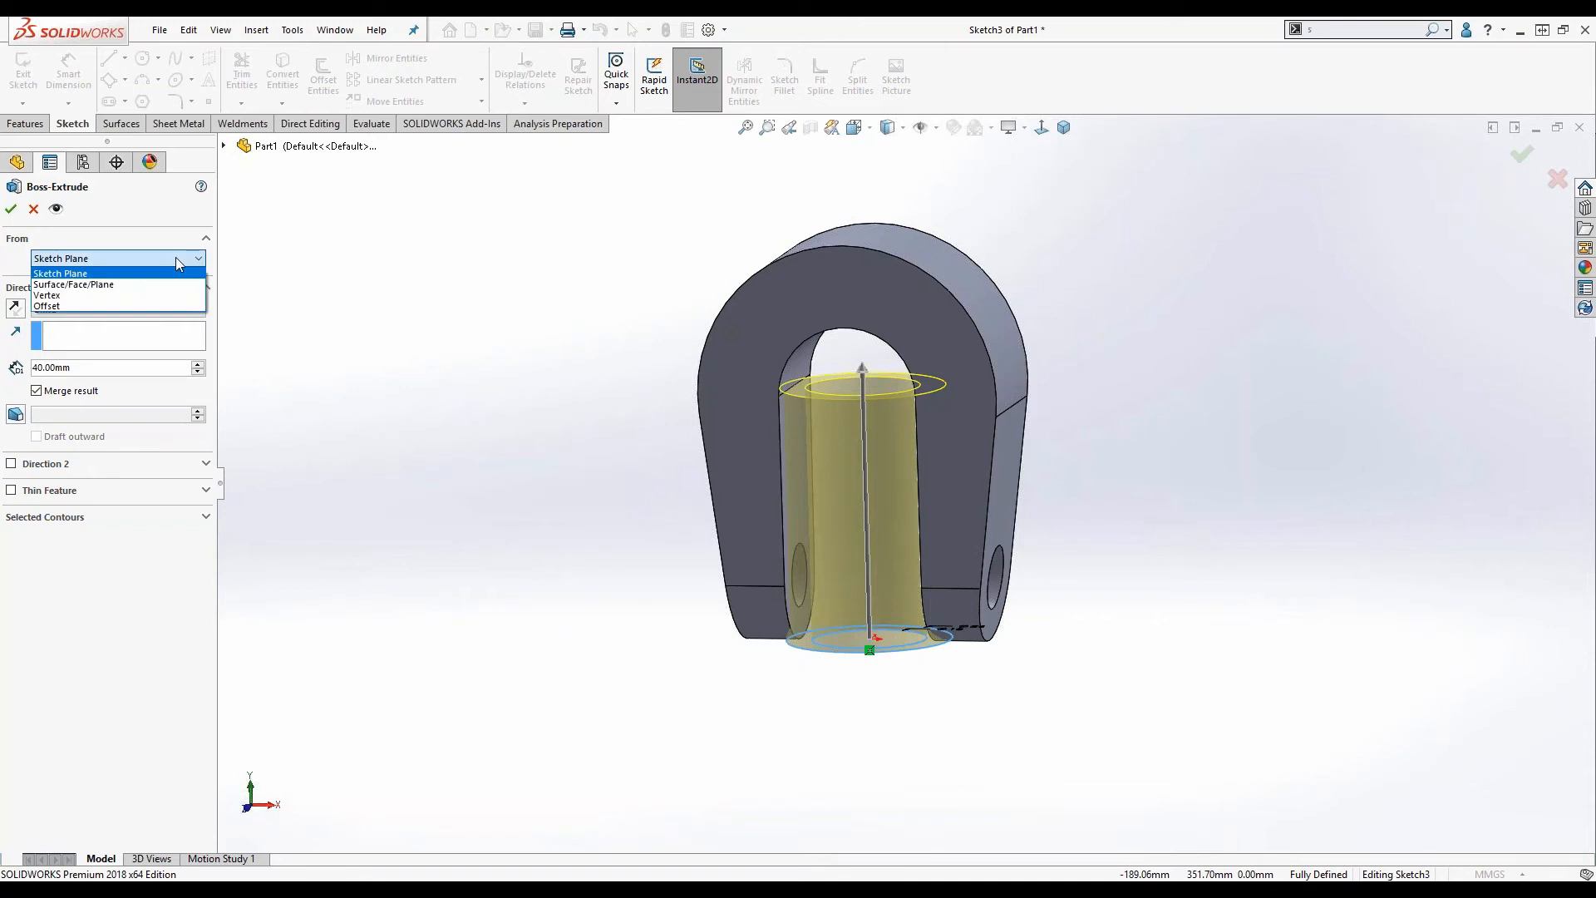
click(67, 306)
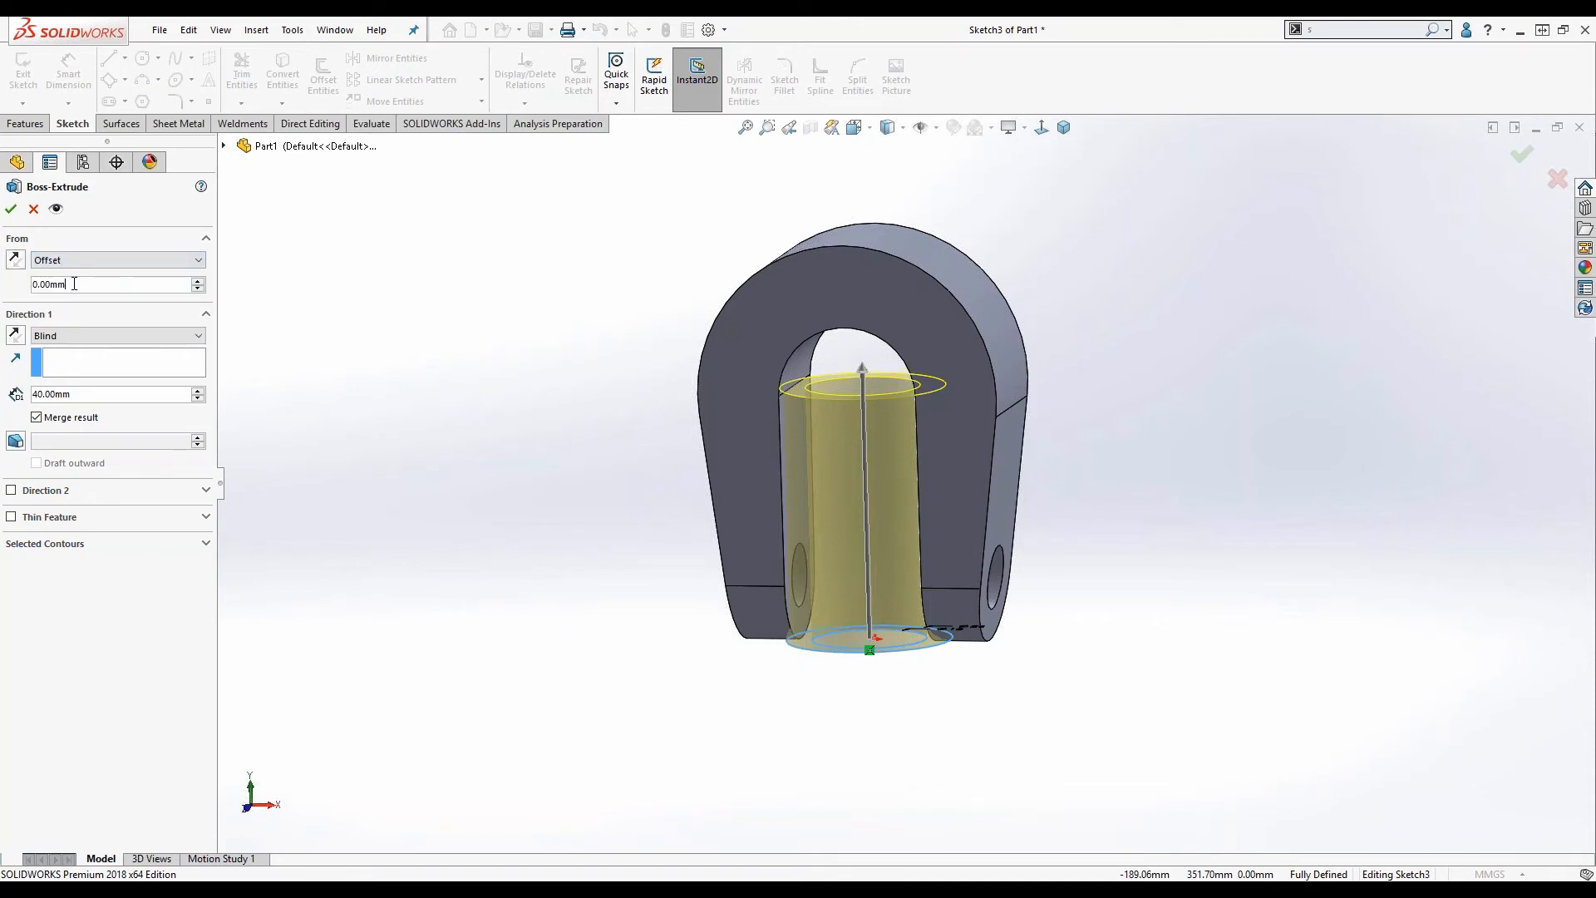
double_click(74, 283)
text(67)
key(Return)
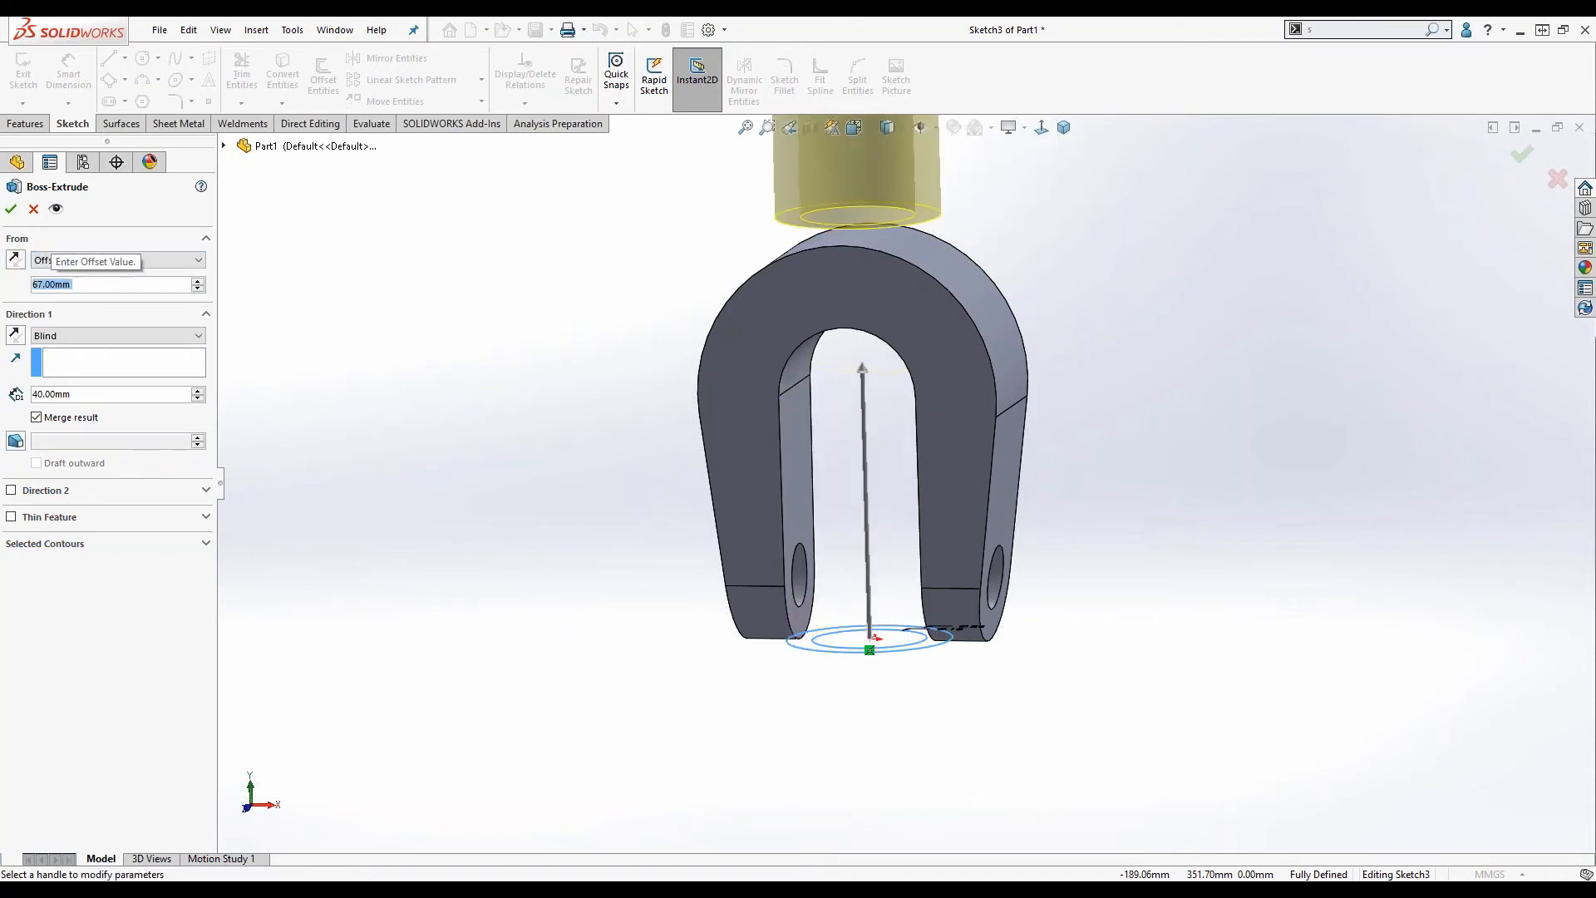
Reverse the extrusion toward the clevis and end it Up To Vertex at the inner arm's upper vertex, completing the boss.
scroll(861, 429, up, 4)
scroll(925, 625, down, 2)
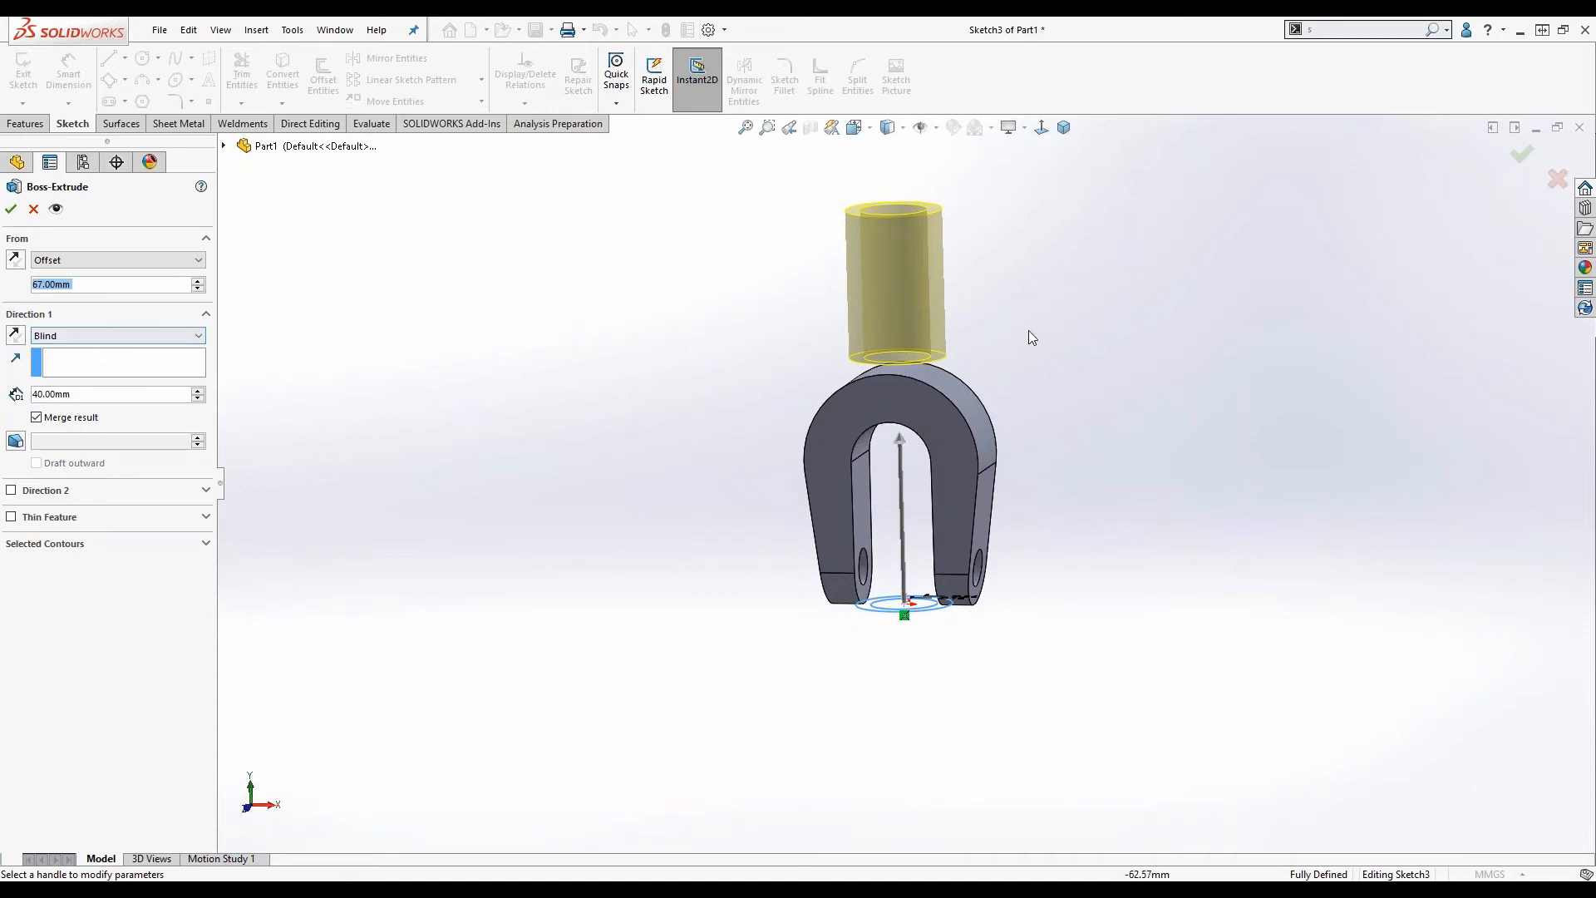
click(15, 335)
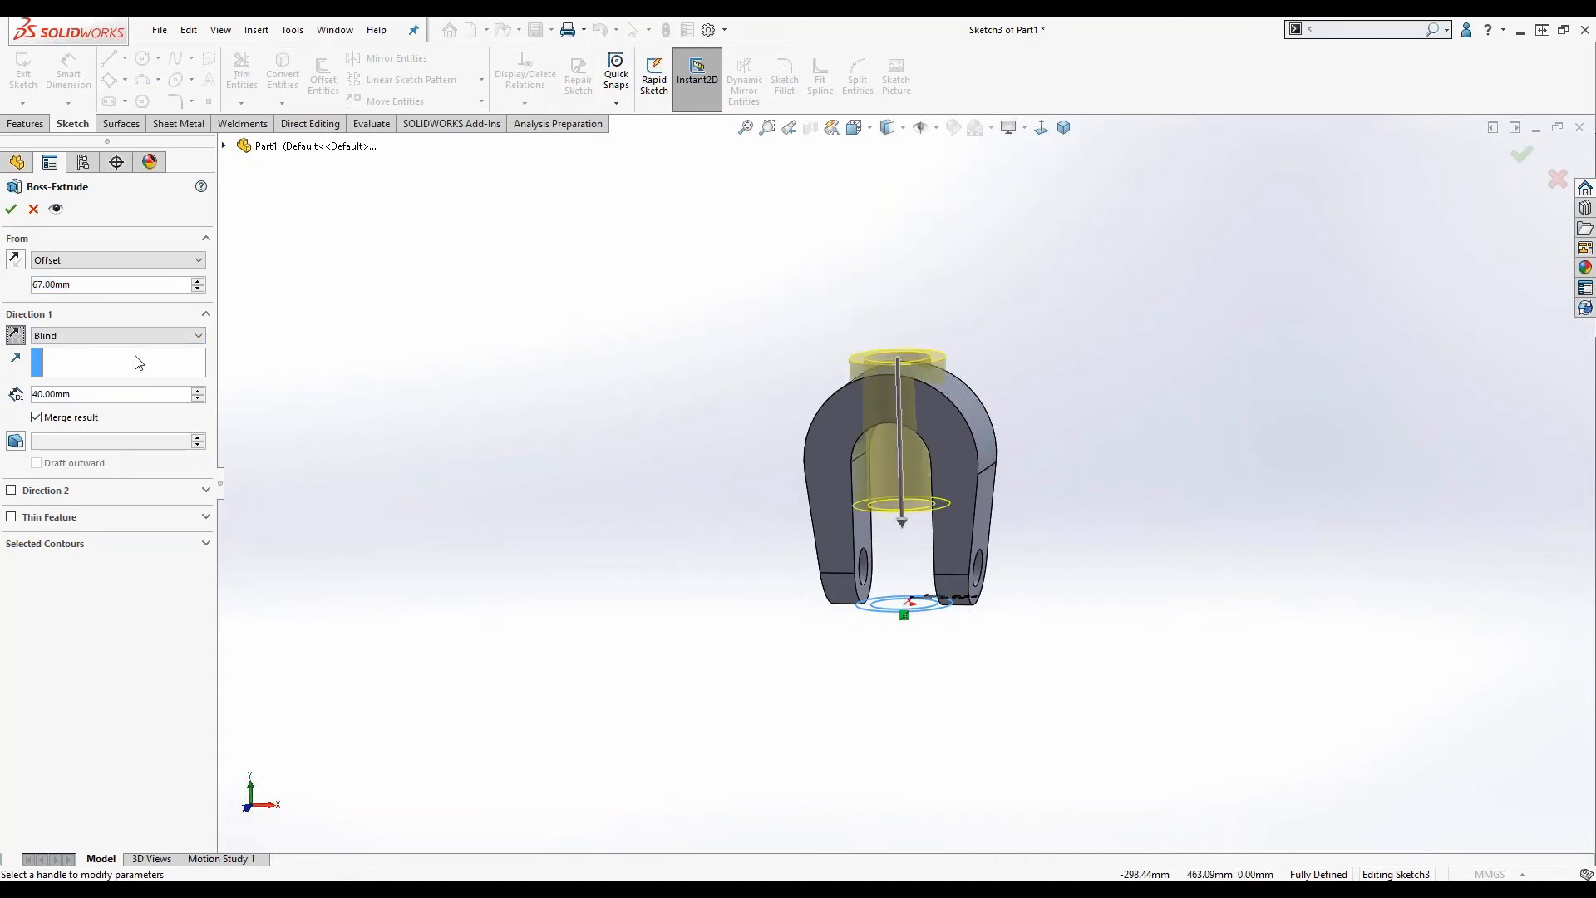
scroll(966, 525, down, 5)
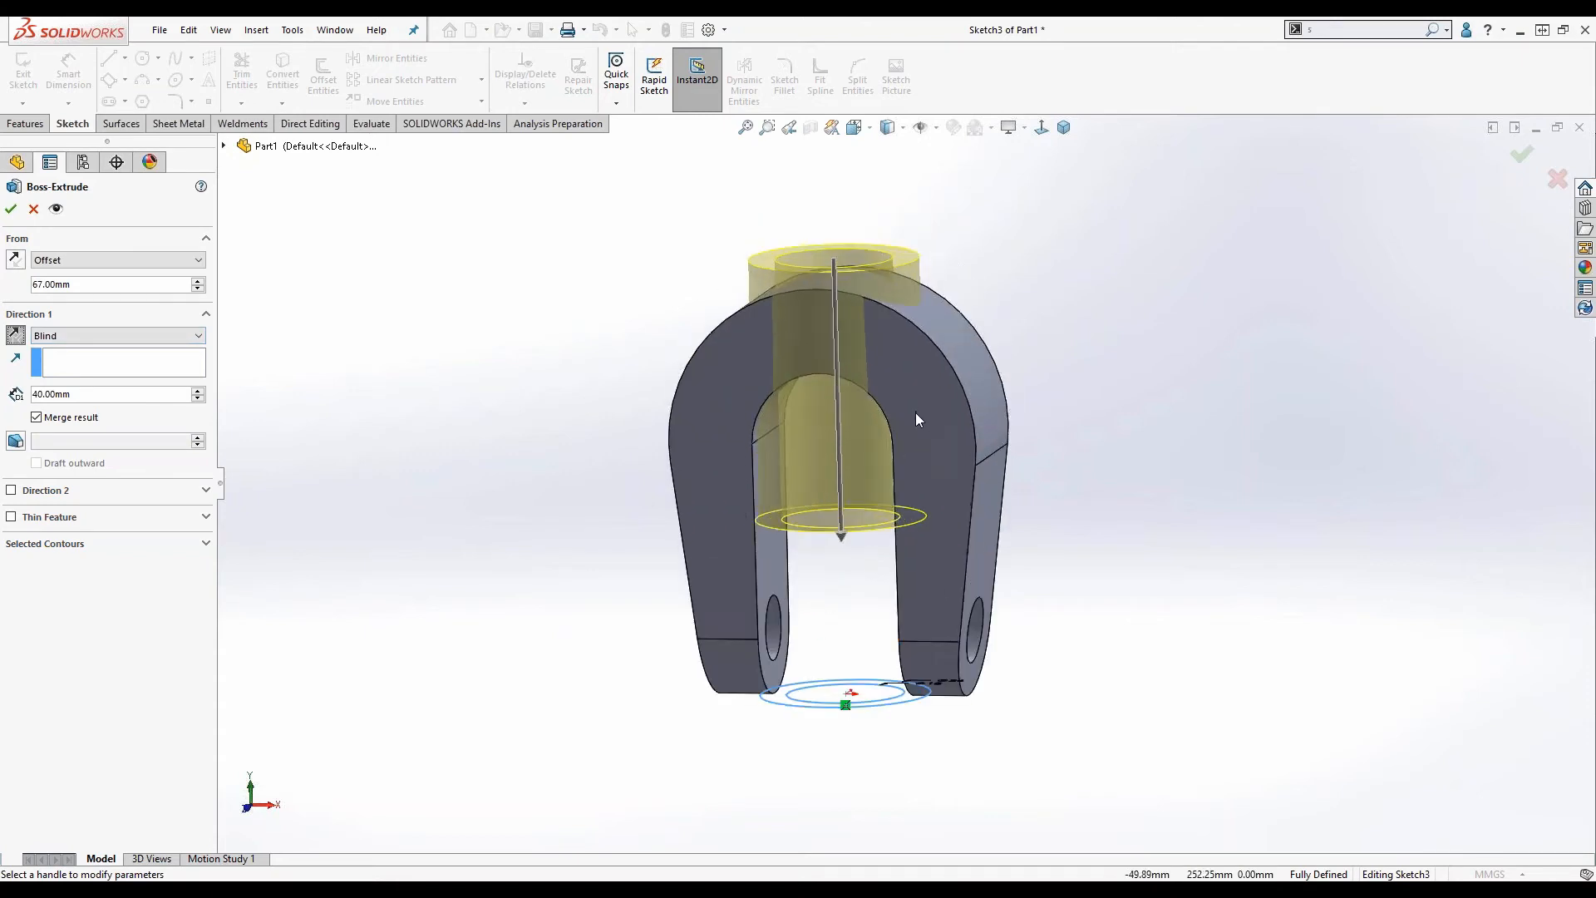
middle_drag(915, 412, 841, 422)
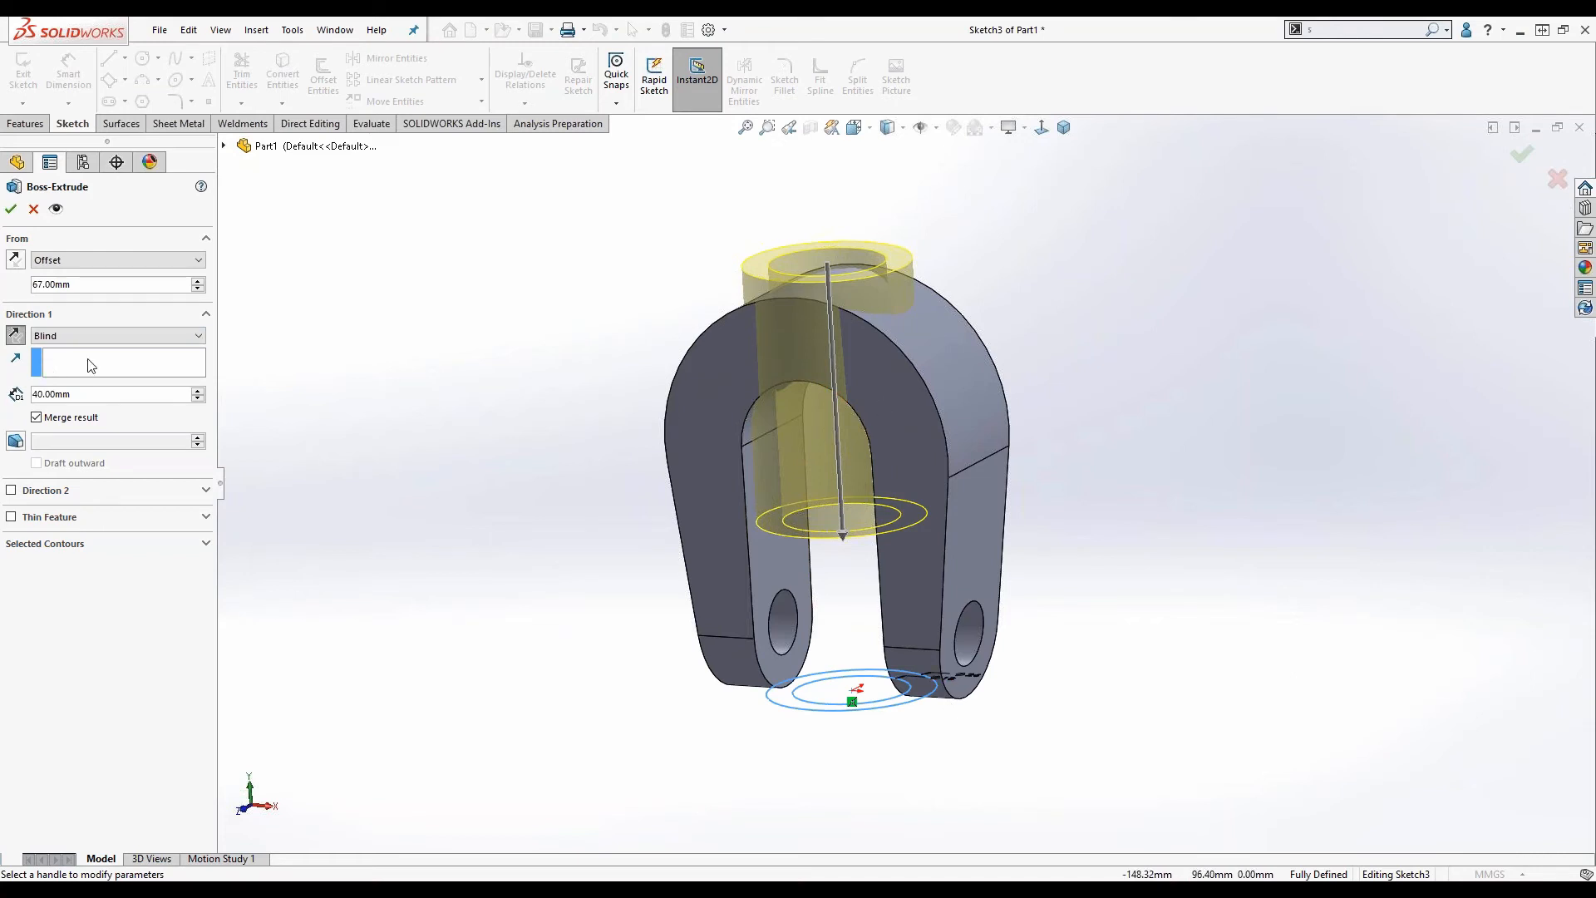
click(92, 334)
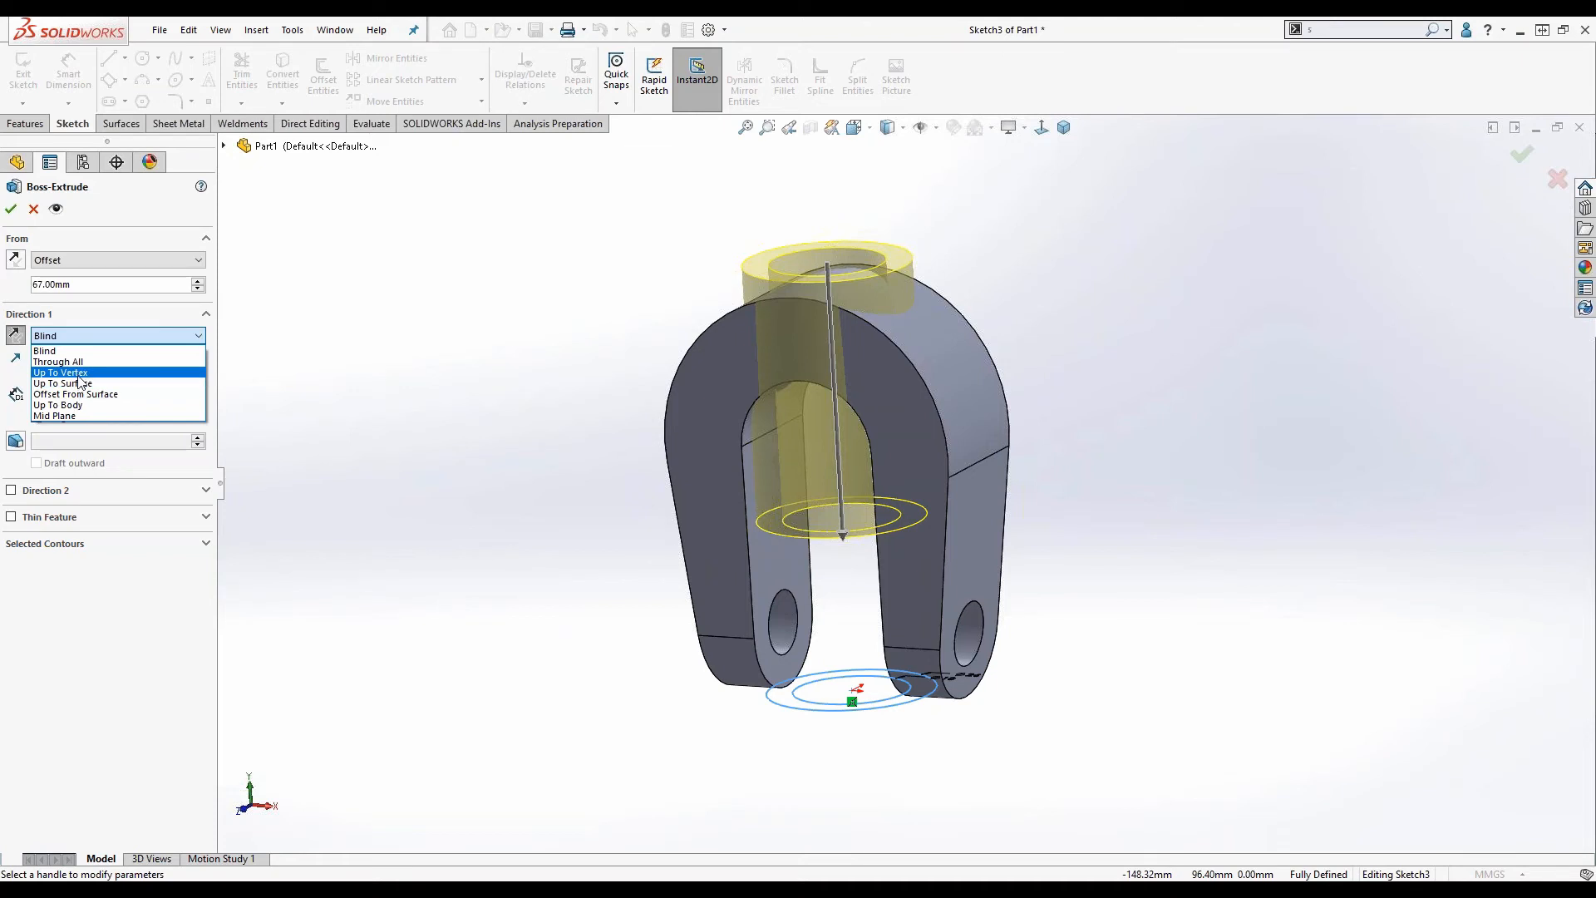
click(81, 373)
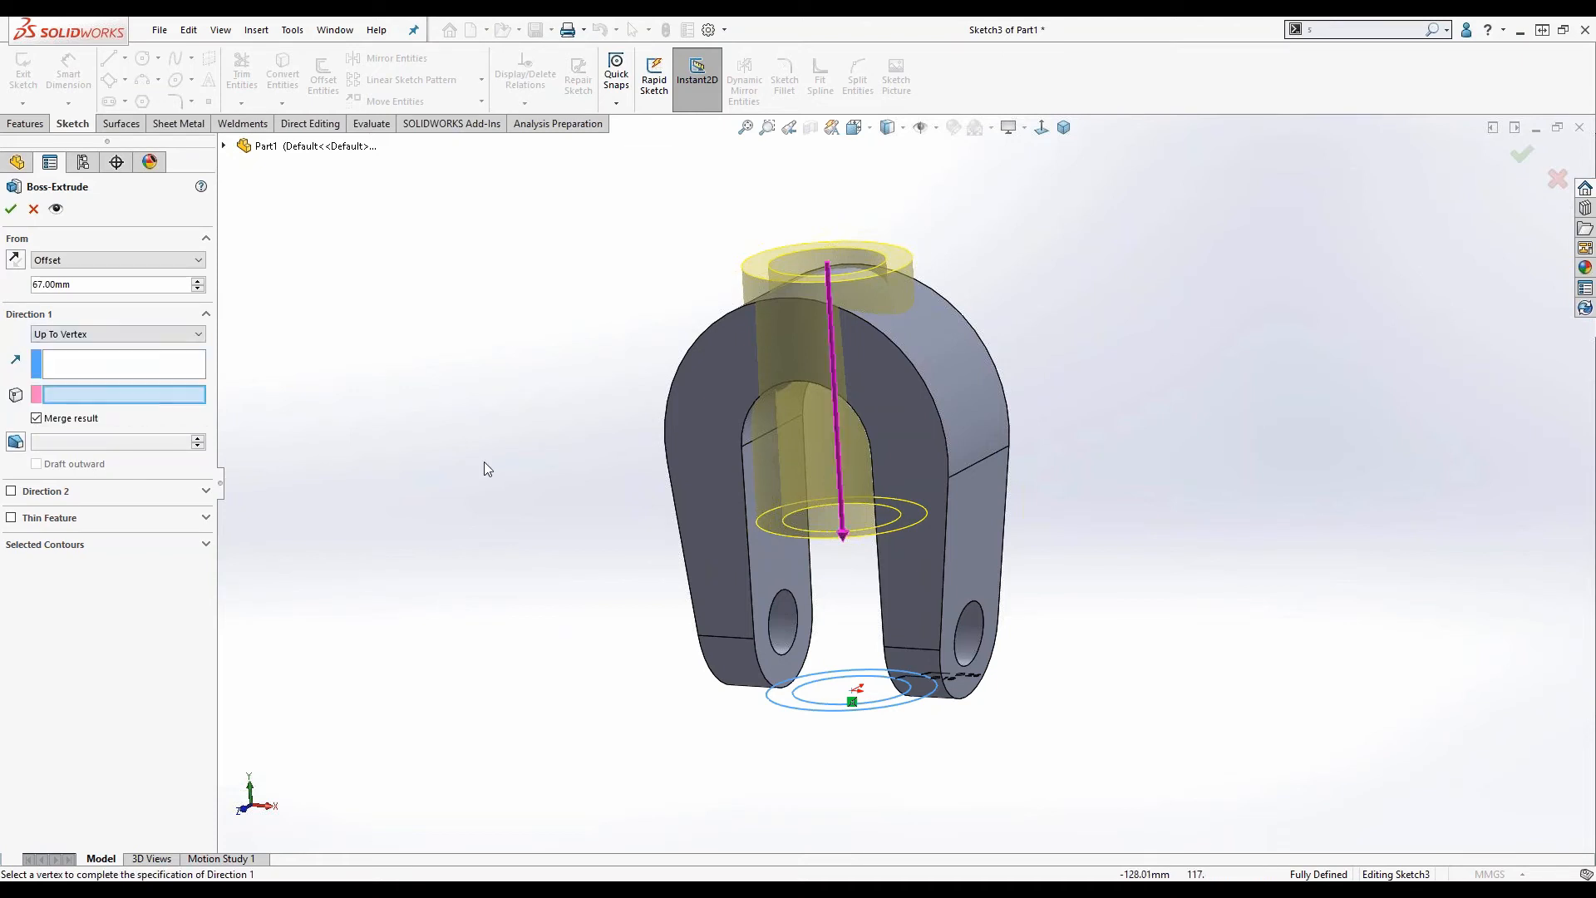
click(742, 446)
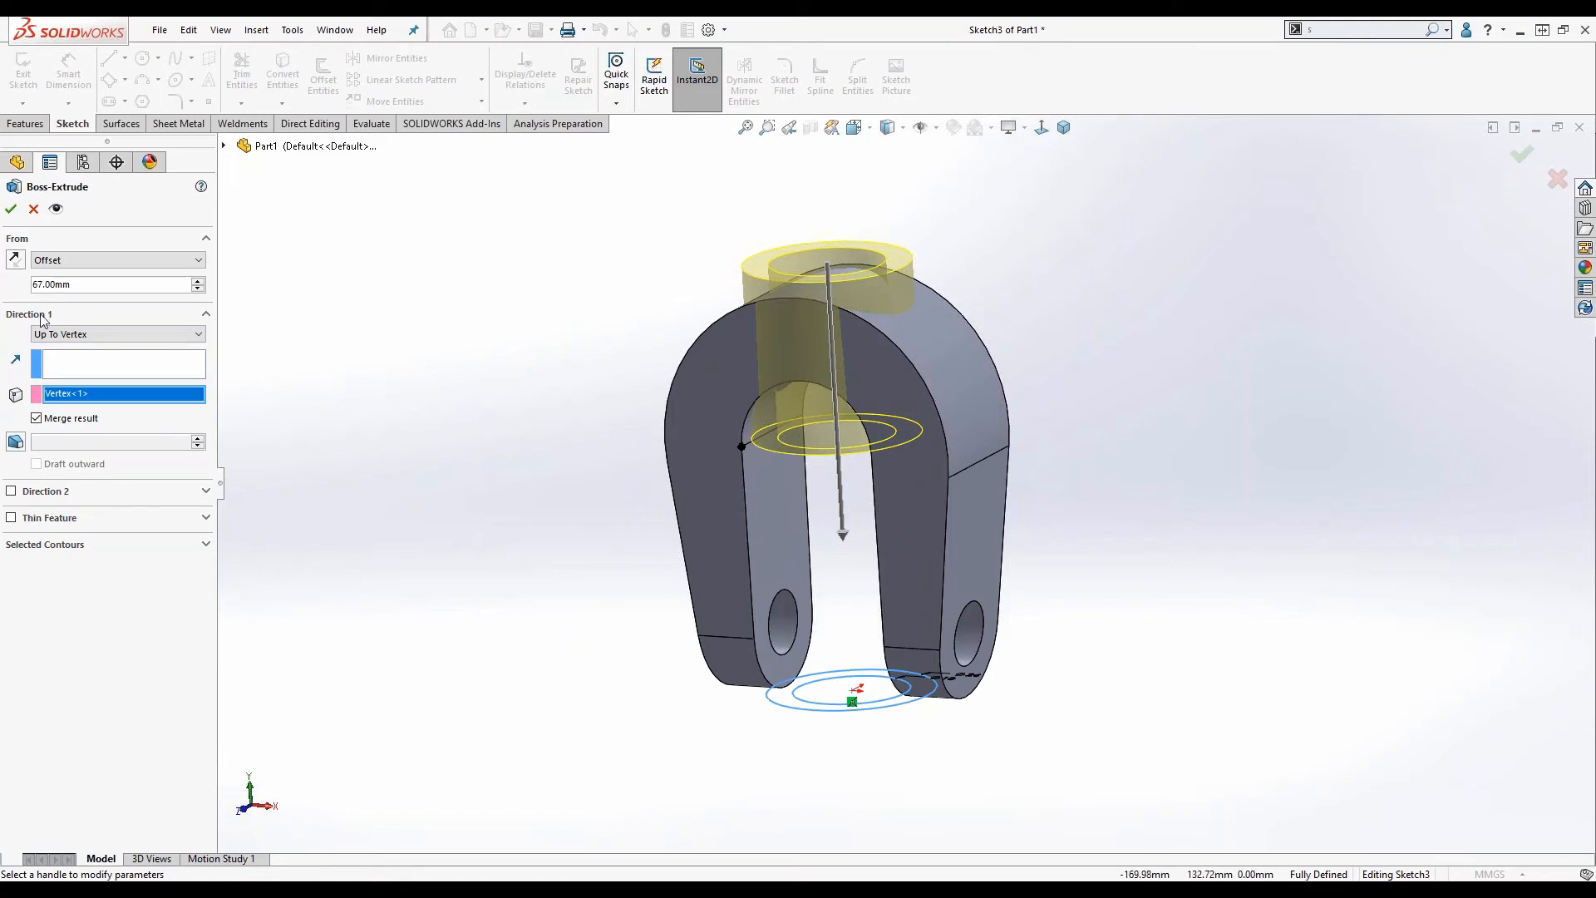
click(11, 208)
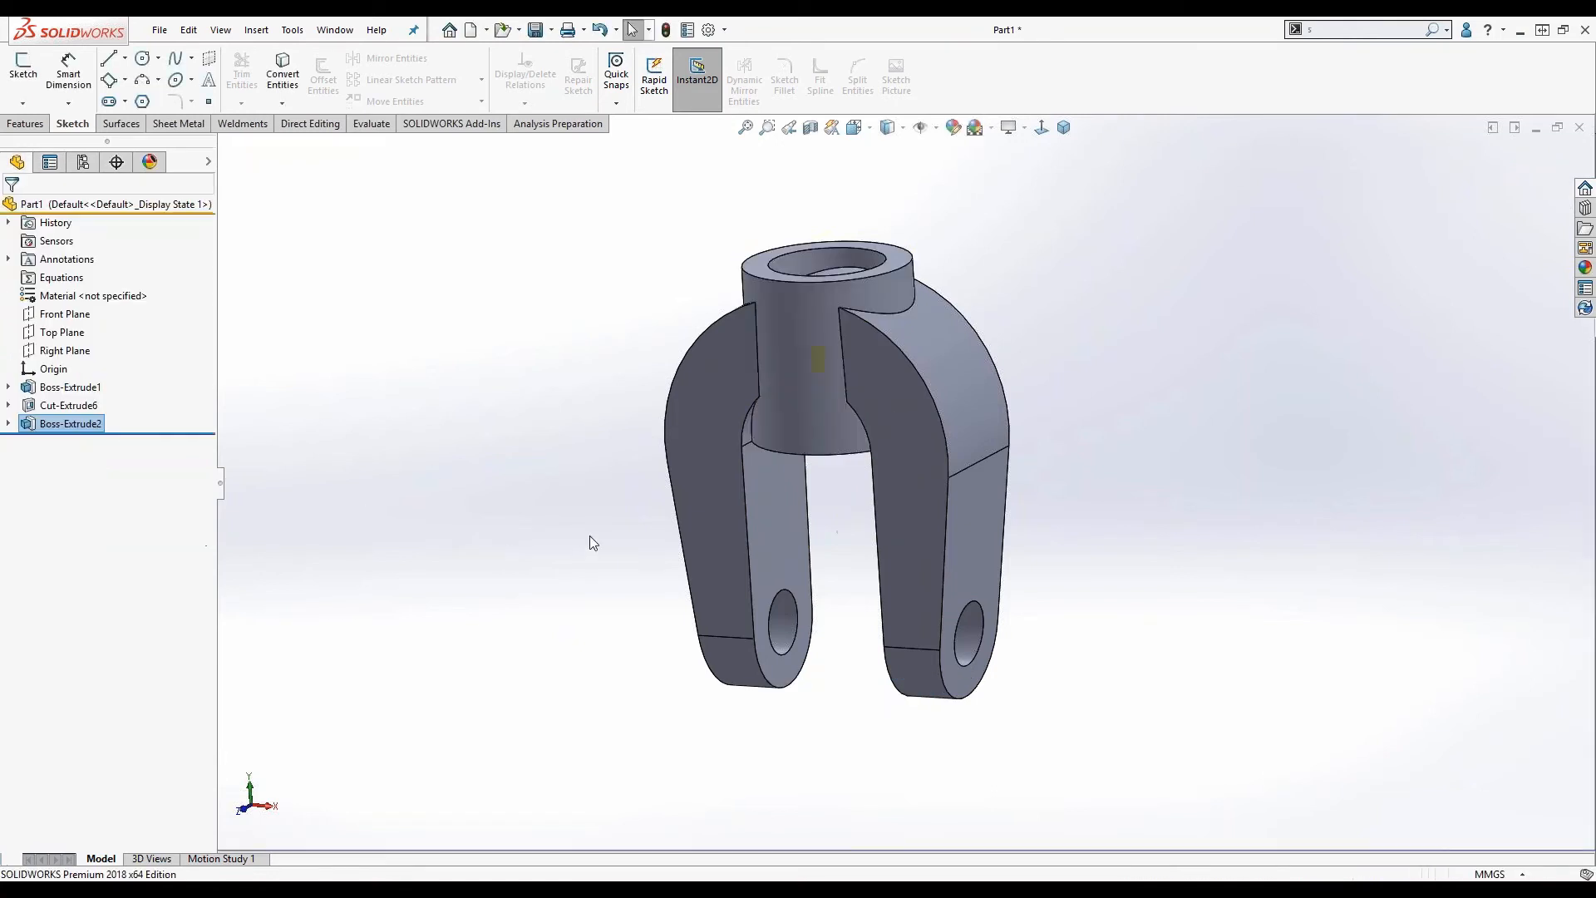
Show Sketch1 of the first boss extrusion on the model.
mouse_move(731, 453)
middle_down()
mouse_move(751, 550)
mouse_move(760, 453)
middle_up()
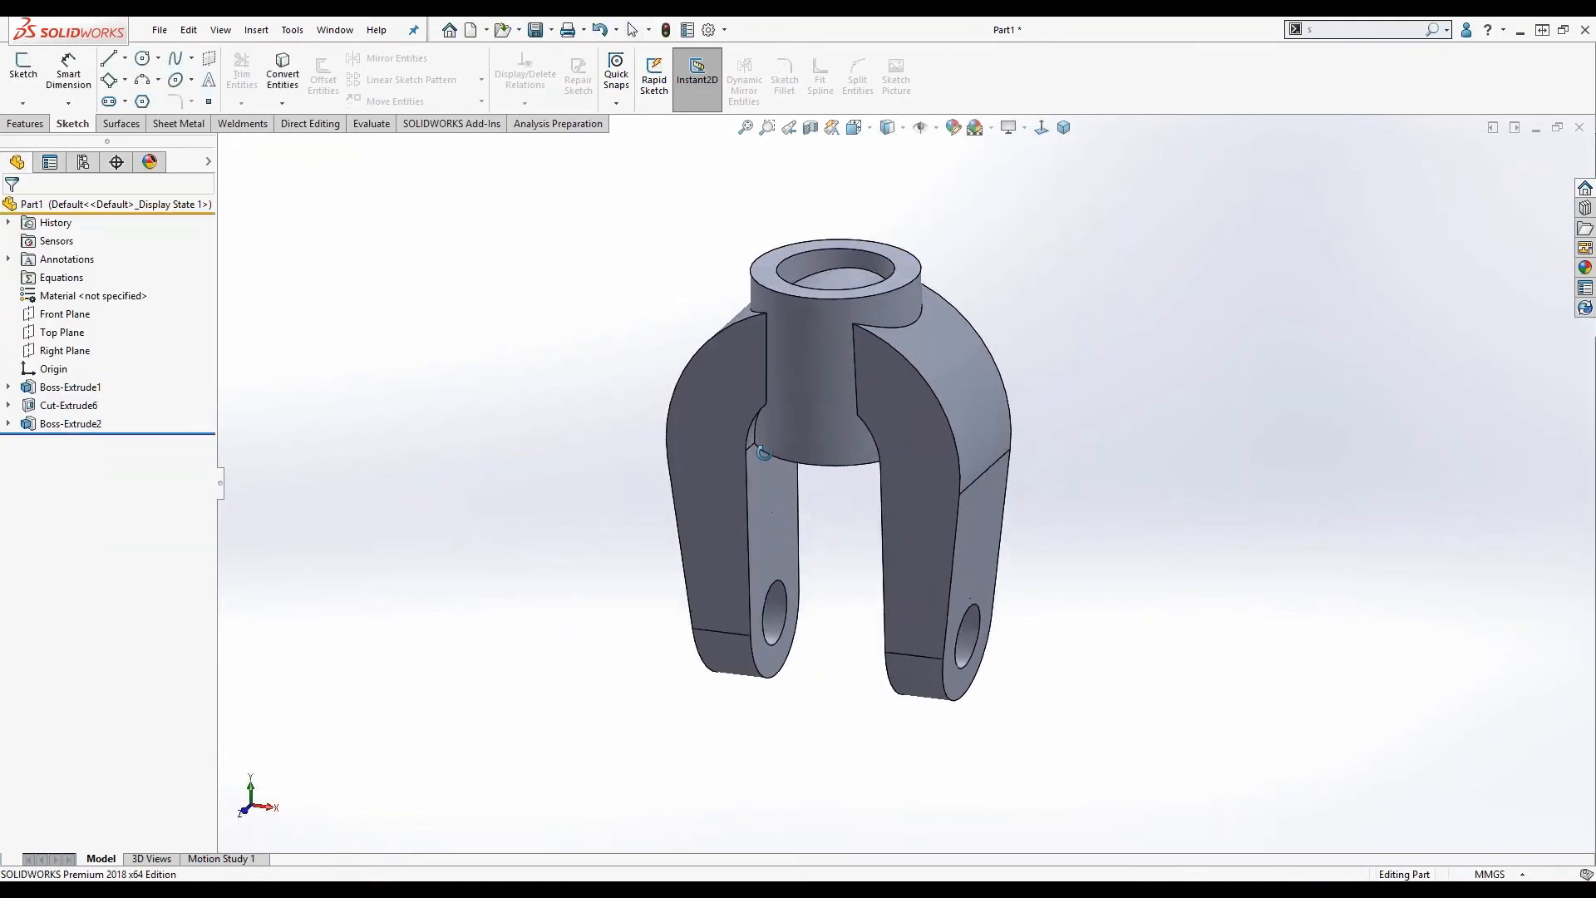
scroll(851, 449, up, 2)
scroll(886, 453, down, 2)
mouse_move(890, 456)
middle_down()
mouse_move(865, 442)
mouse_move(881, 446)
middle_up()
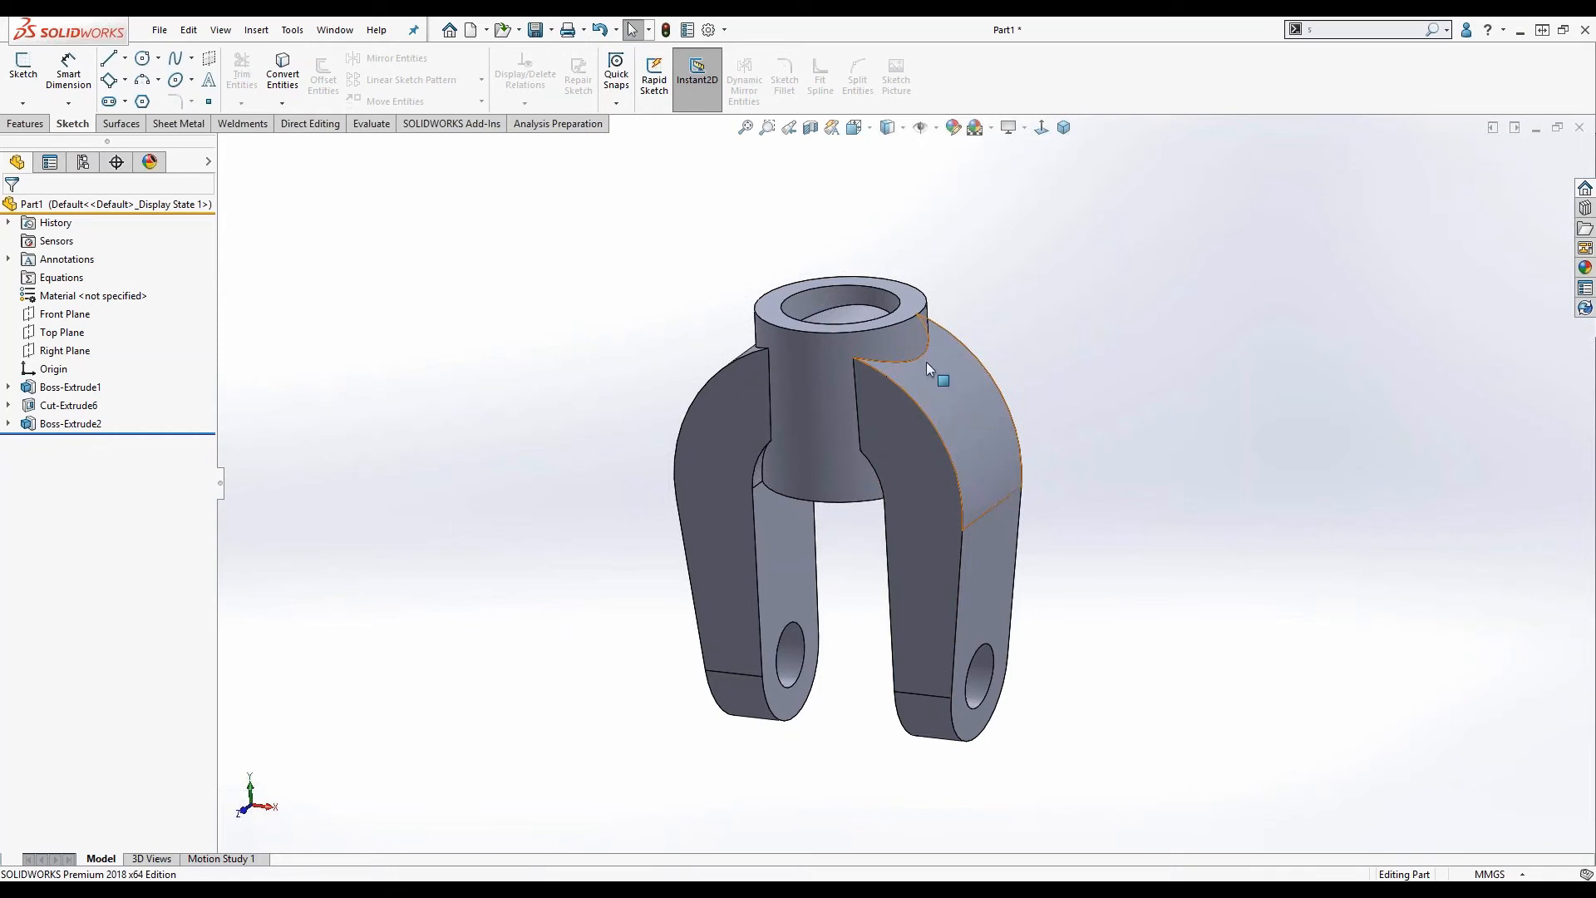
middle_drag(926, 361, 865, 427)
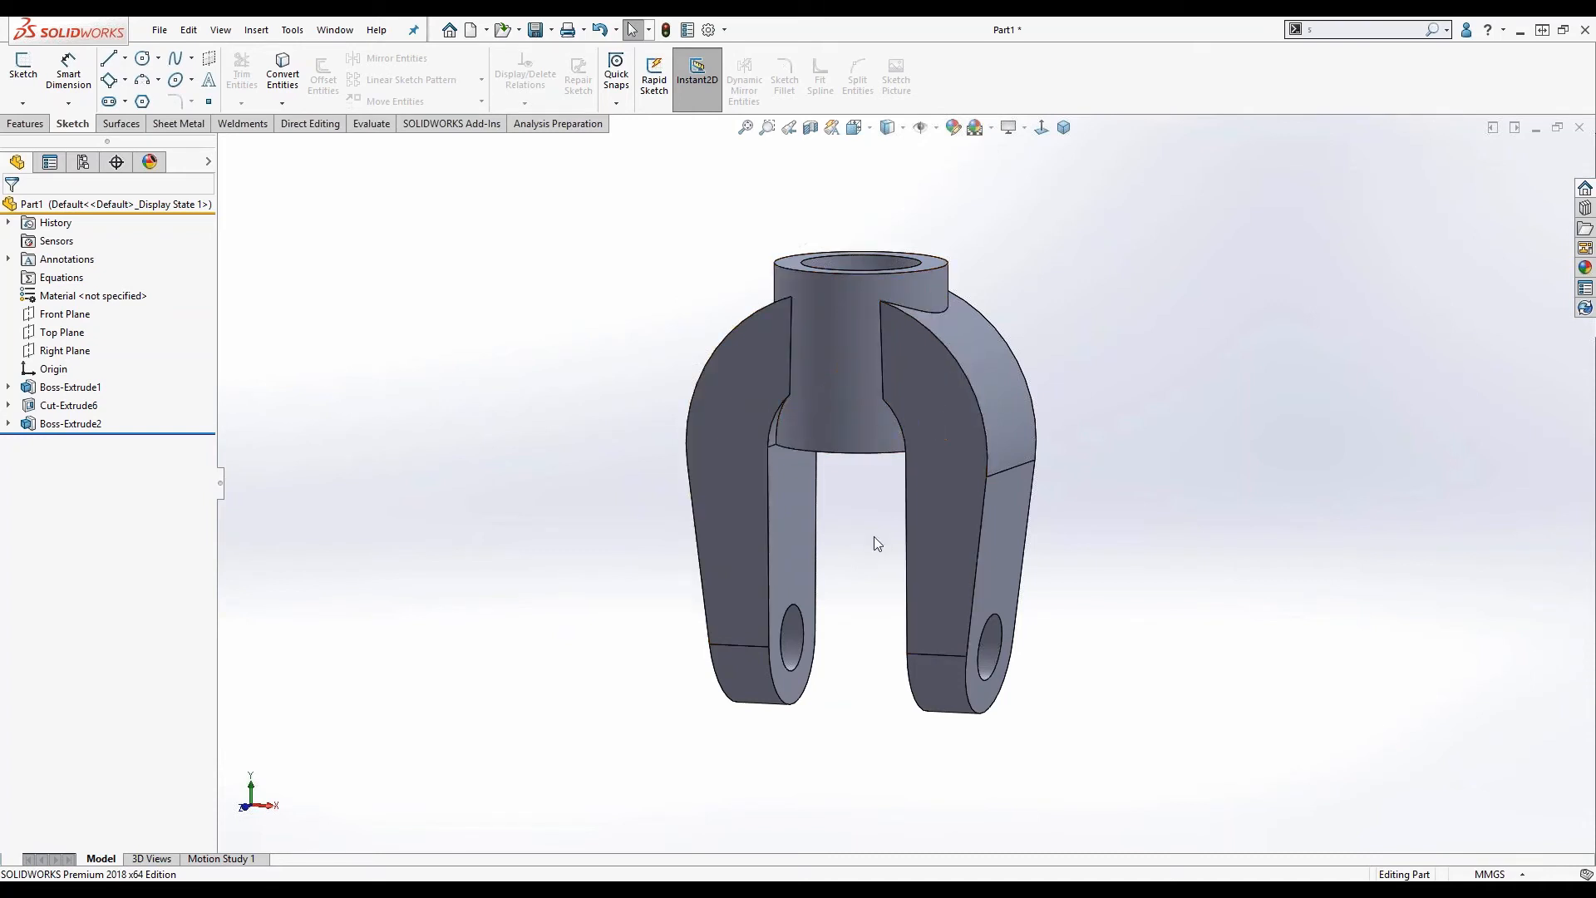
click(8, 387)
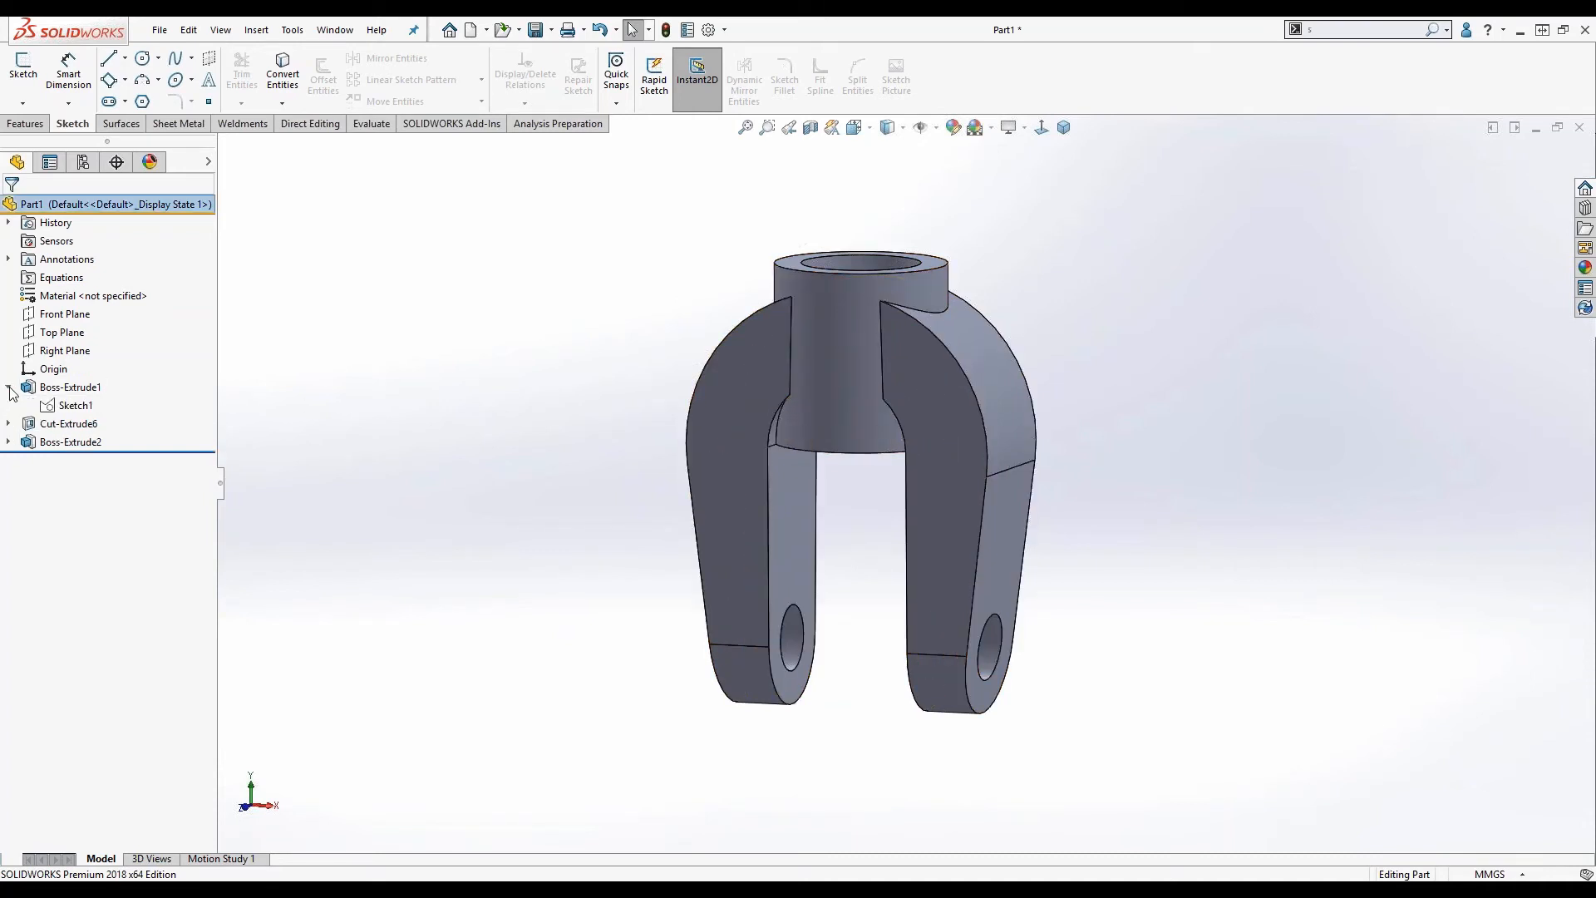
click(75, 405)
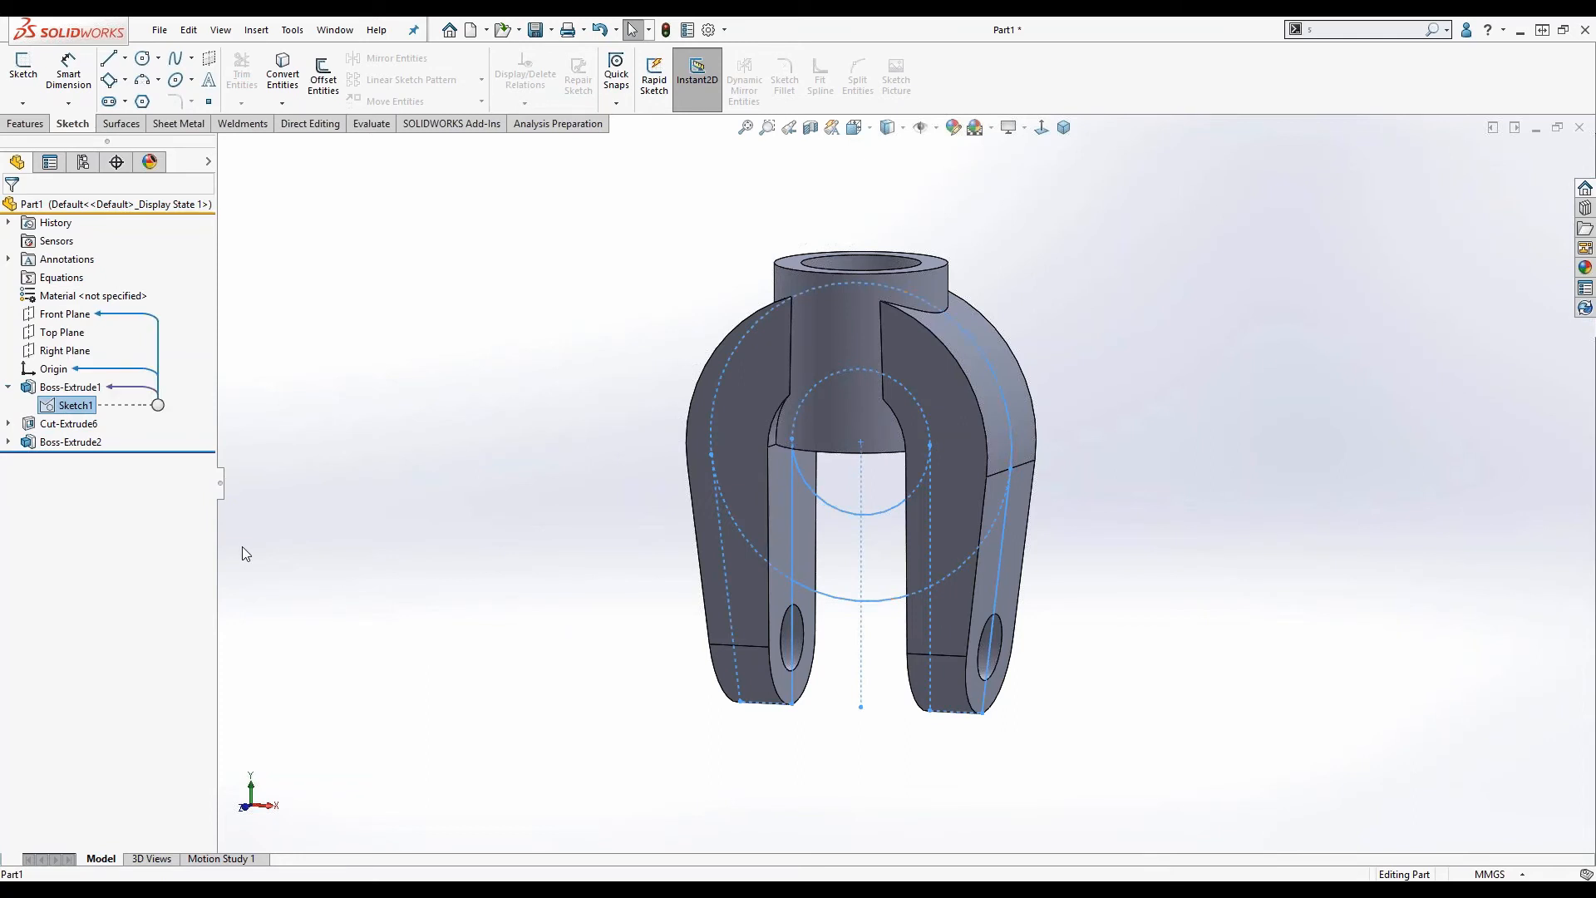
right_click(88, 410)
click(106, 353)
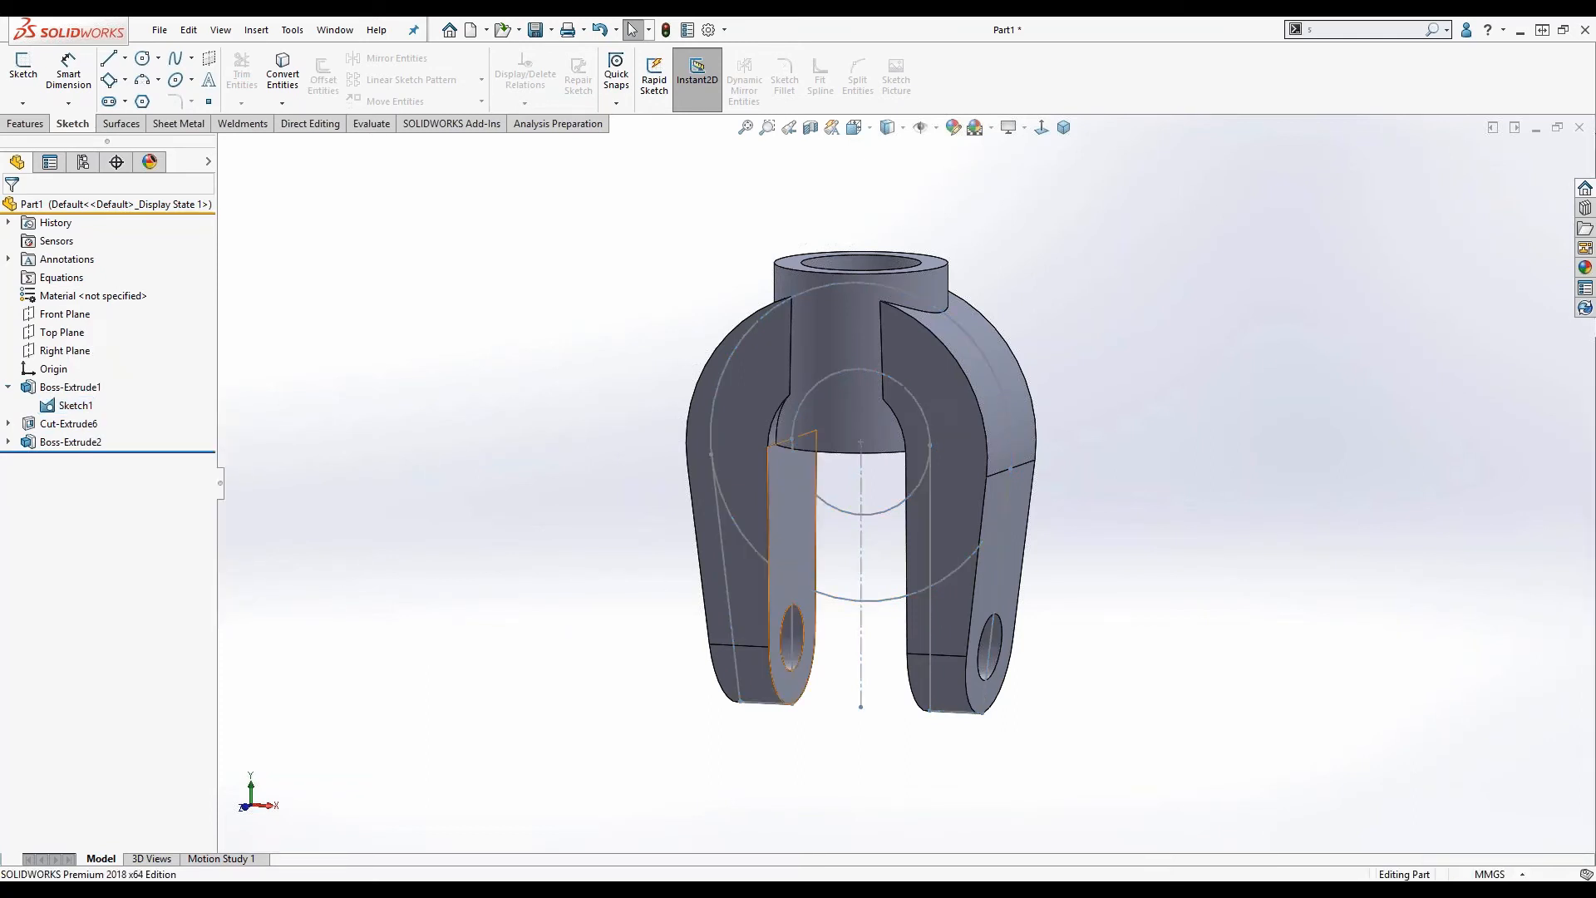
Use the Contour Select Tool to select the region inside the smaller circle of Sketch1.
right_click(865, 826)
click(906, 830)
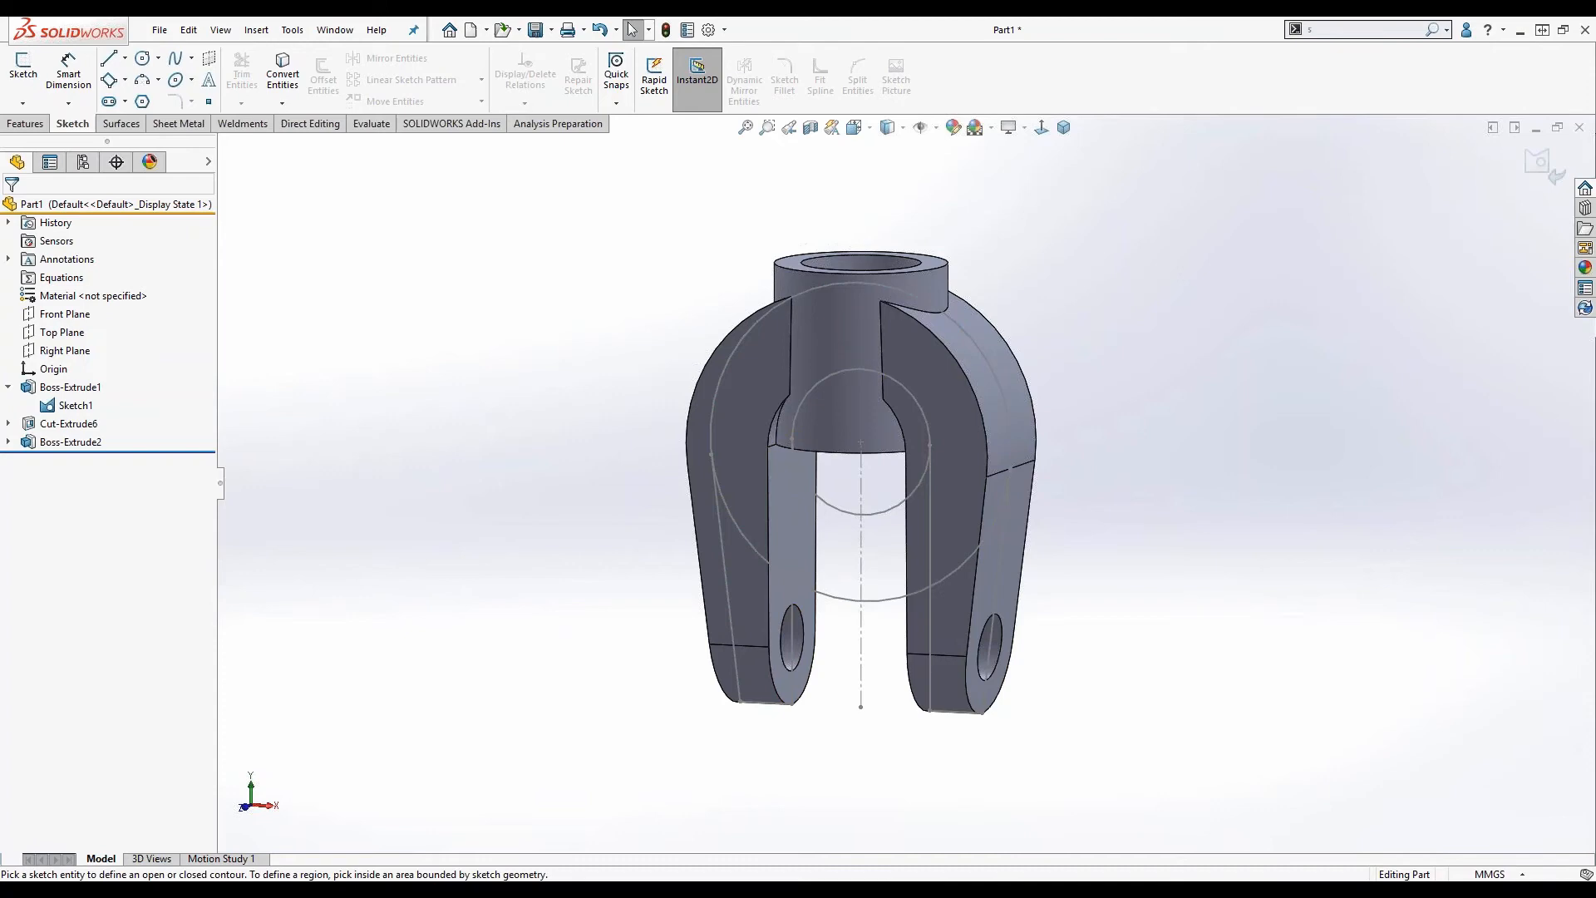
click(848, 516)
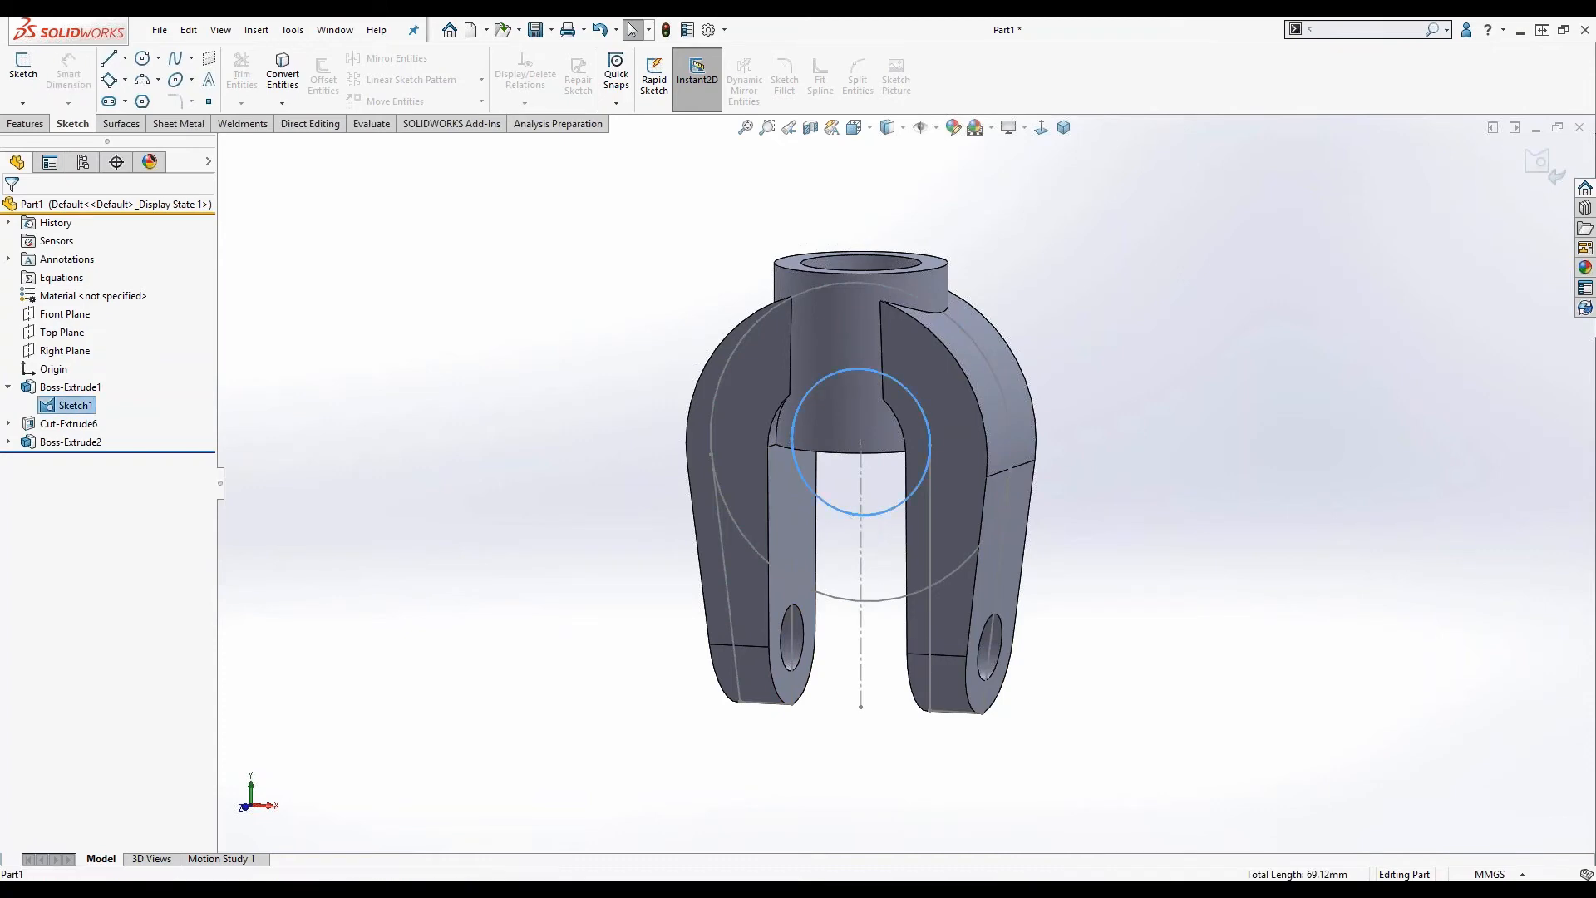
click(848, 503)
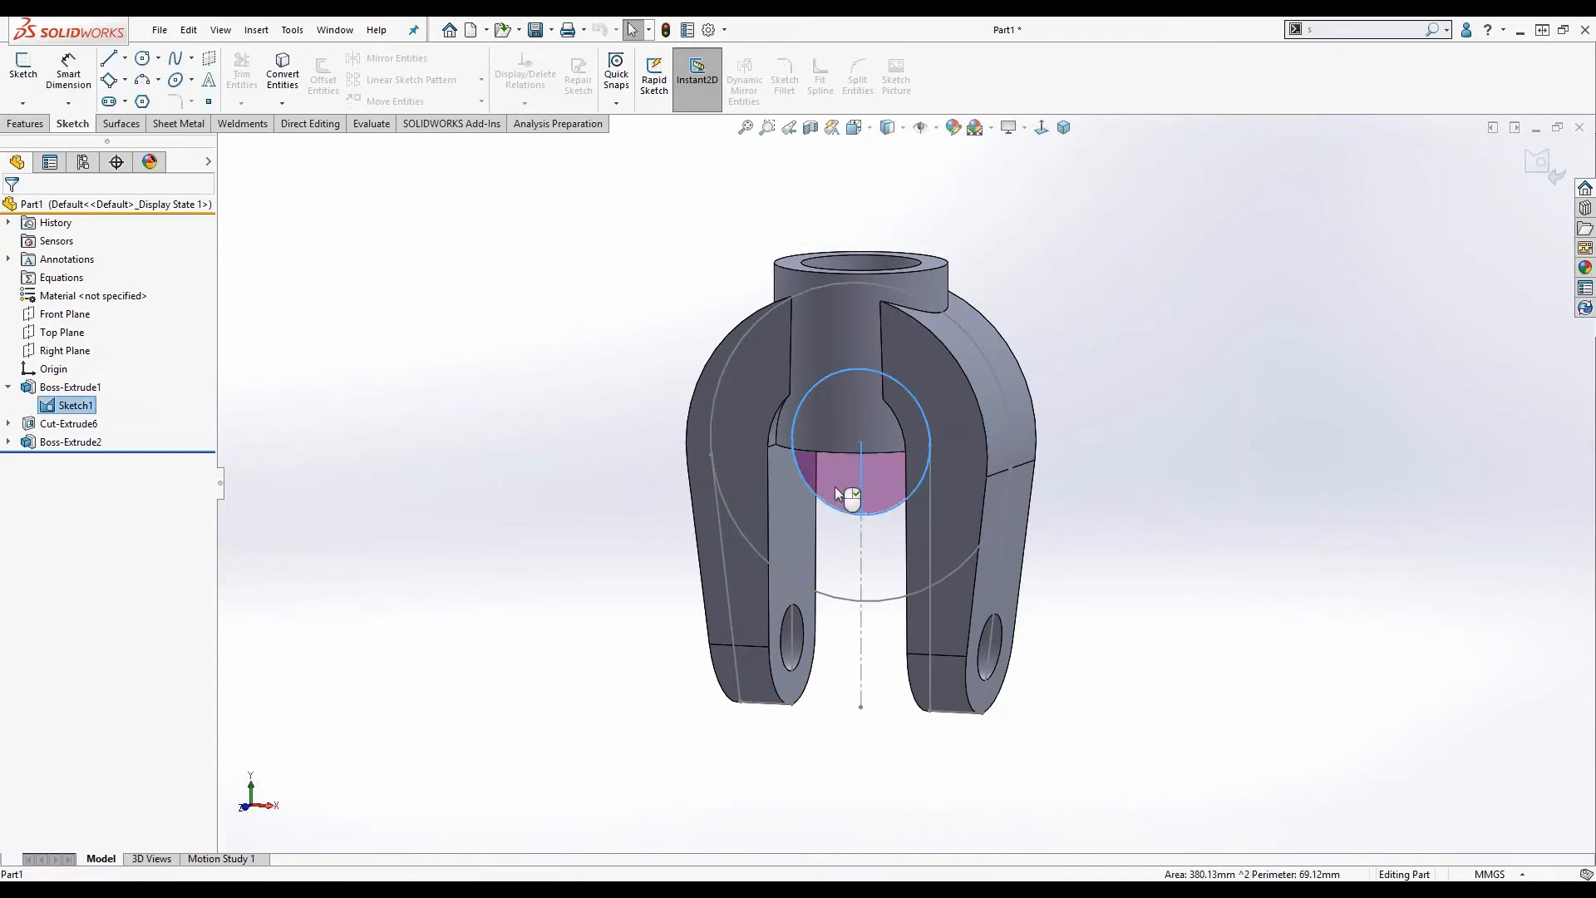
Cut-extrude the selected circular region with the Through All - Both end condition to clear the boss from between the arms.
key(s)
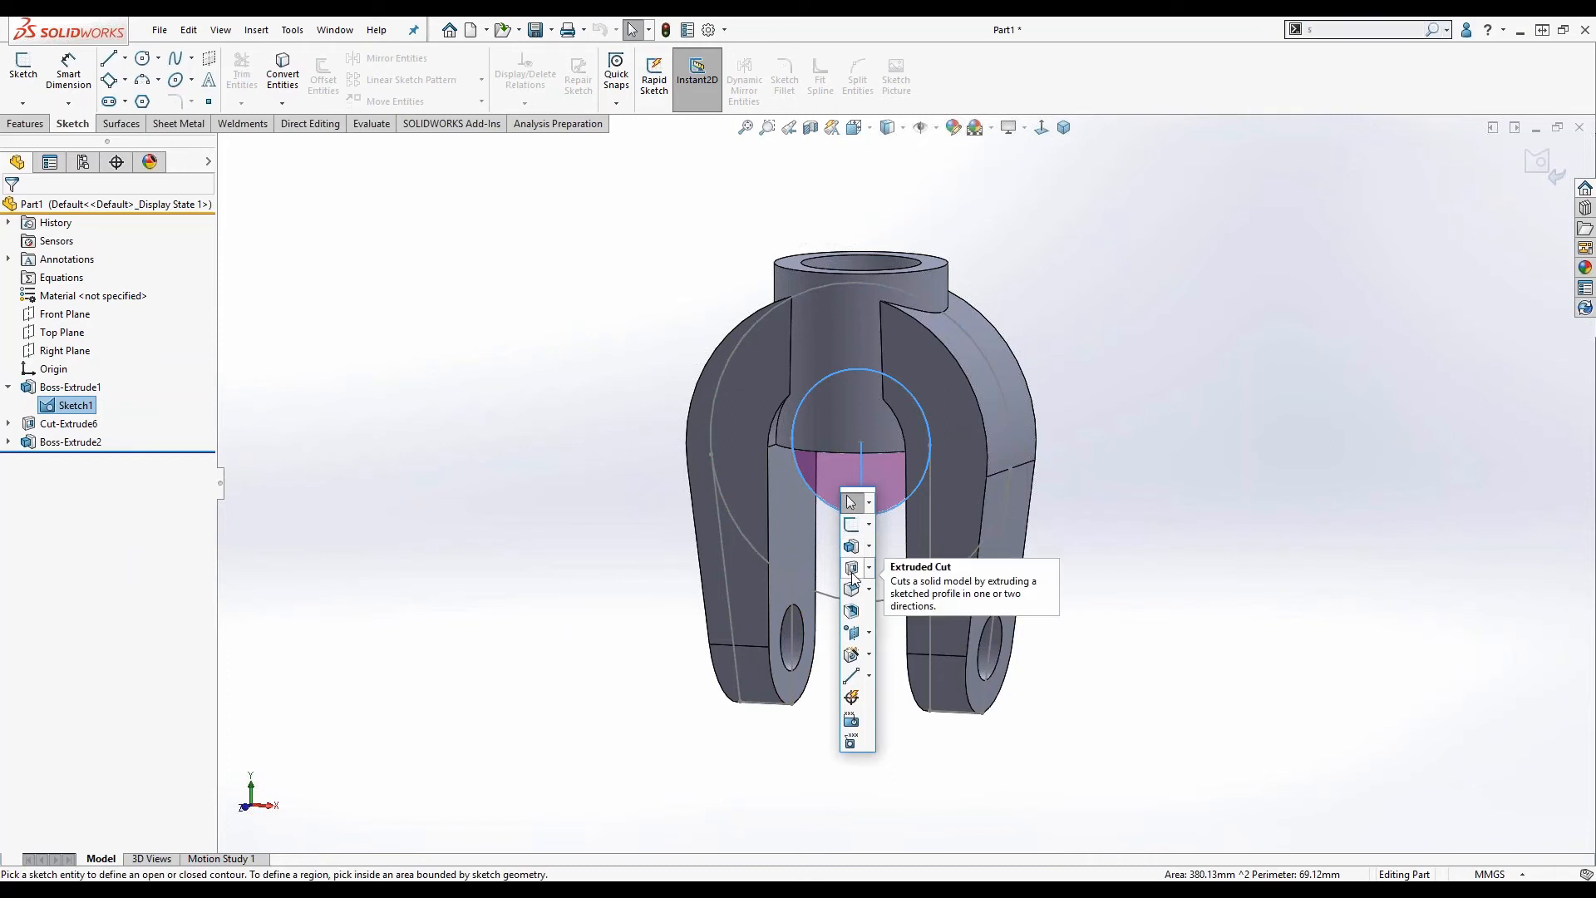
click(851, 570)
click(38, 310)
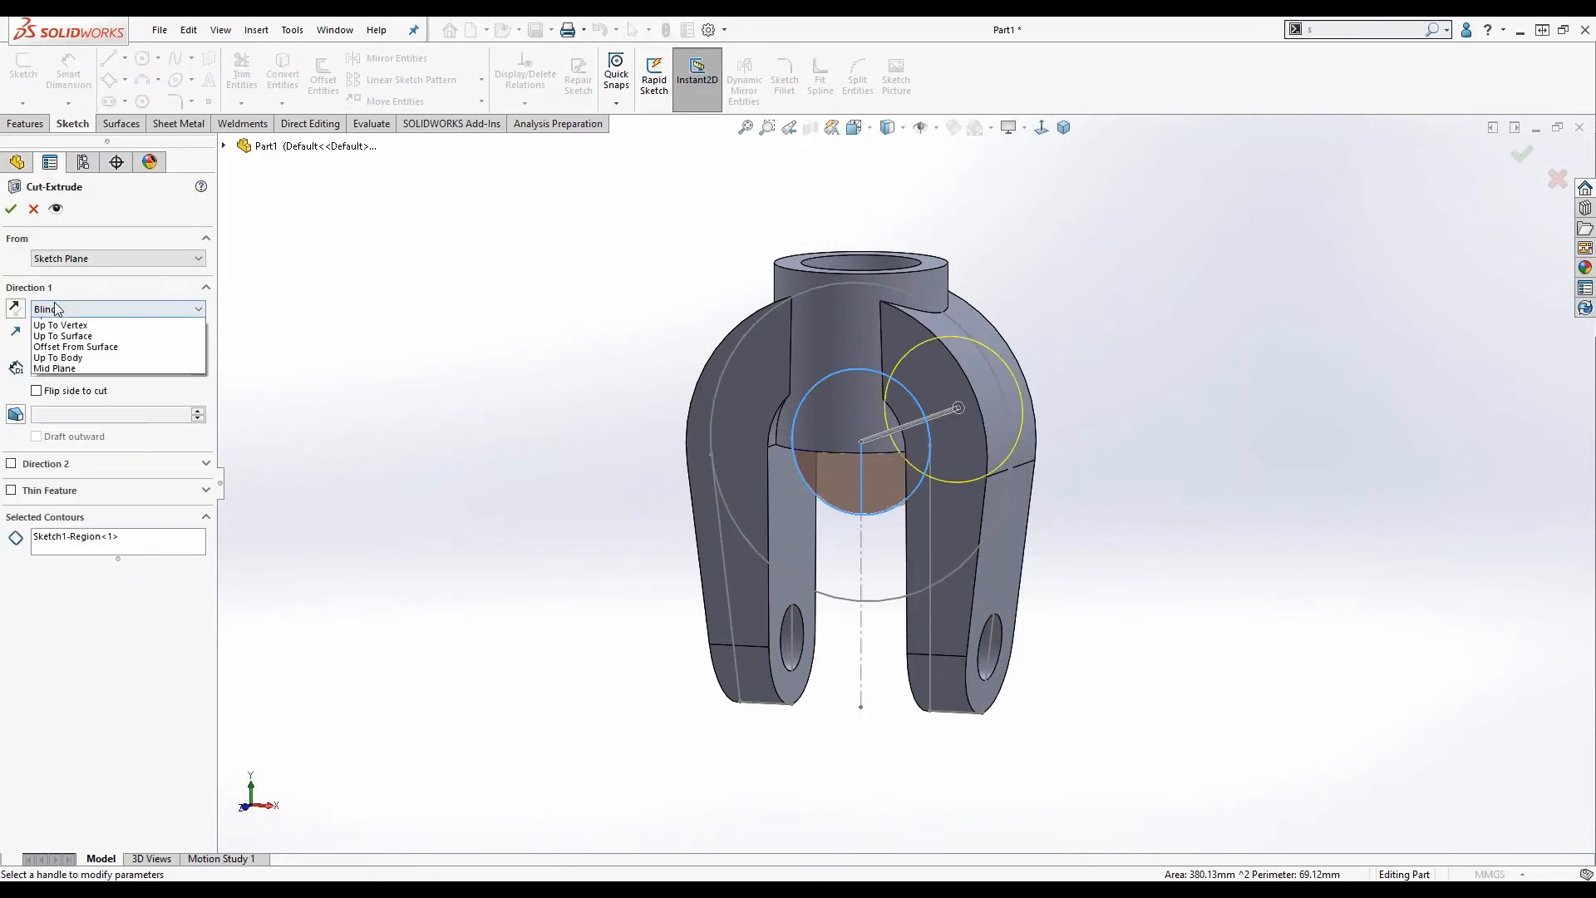
click(75, 345)
right_click(539, 543)
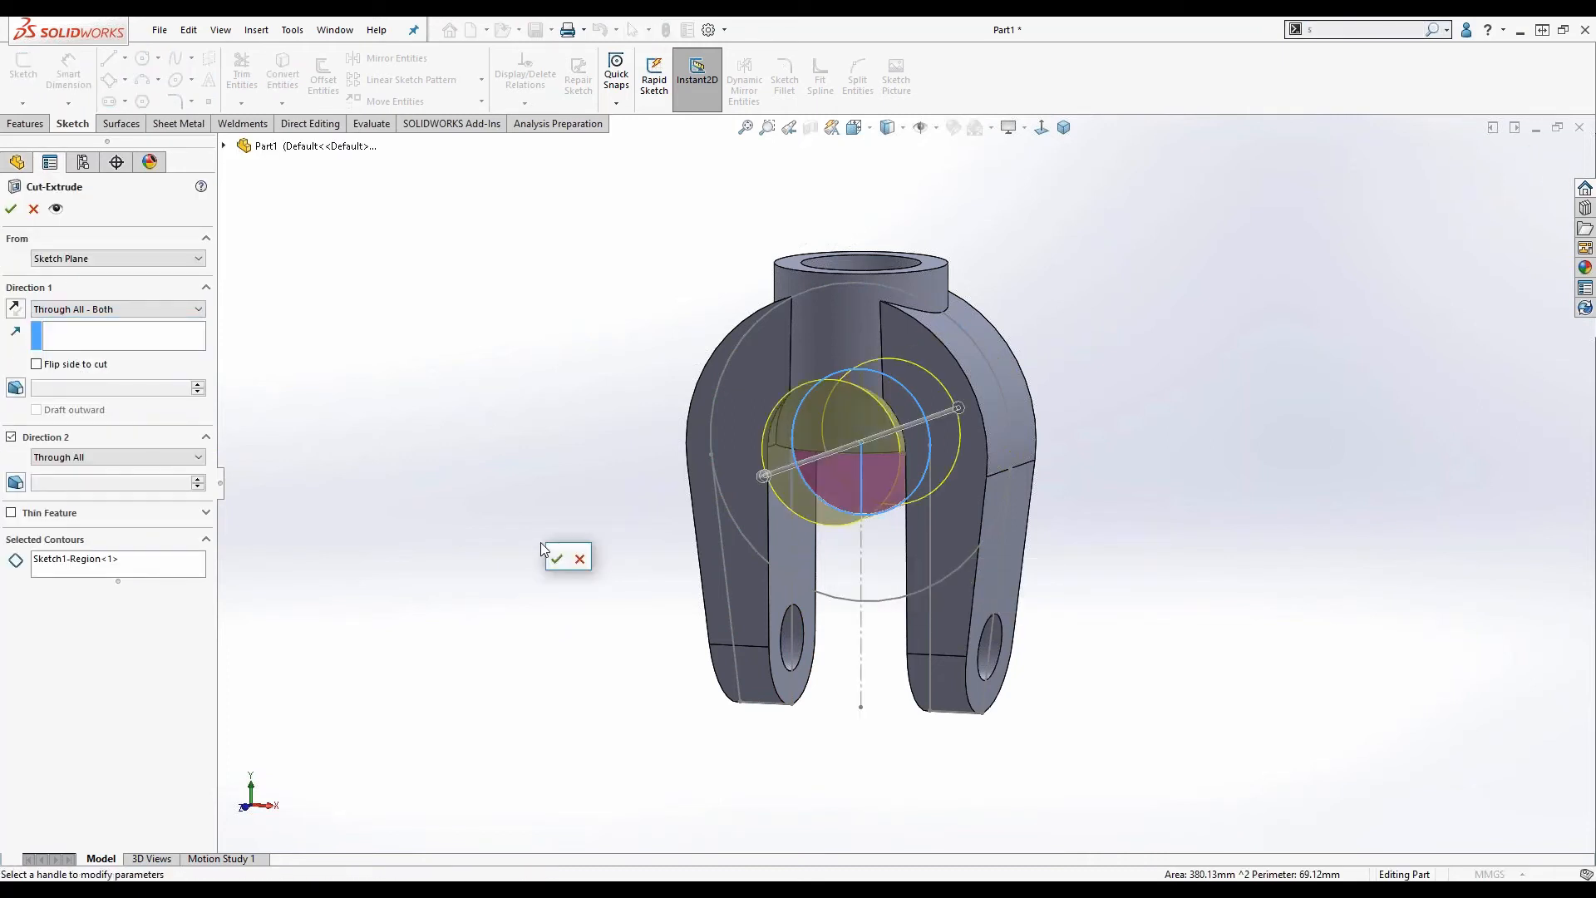
click(555, 554)
middle_drag(603, 449, 576, 378)
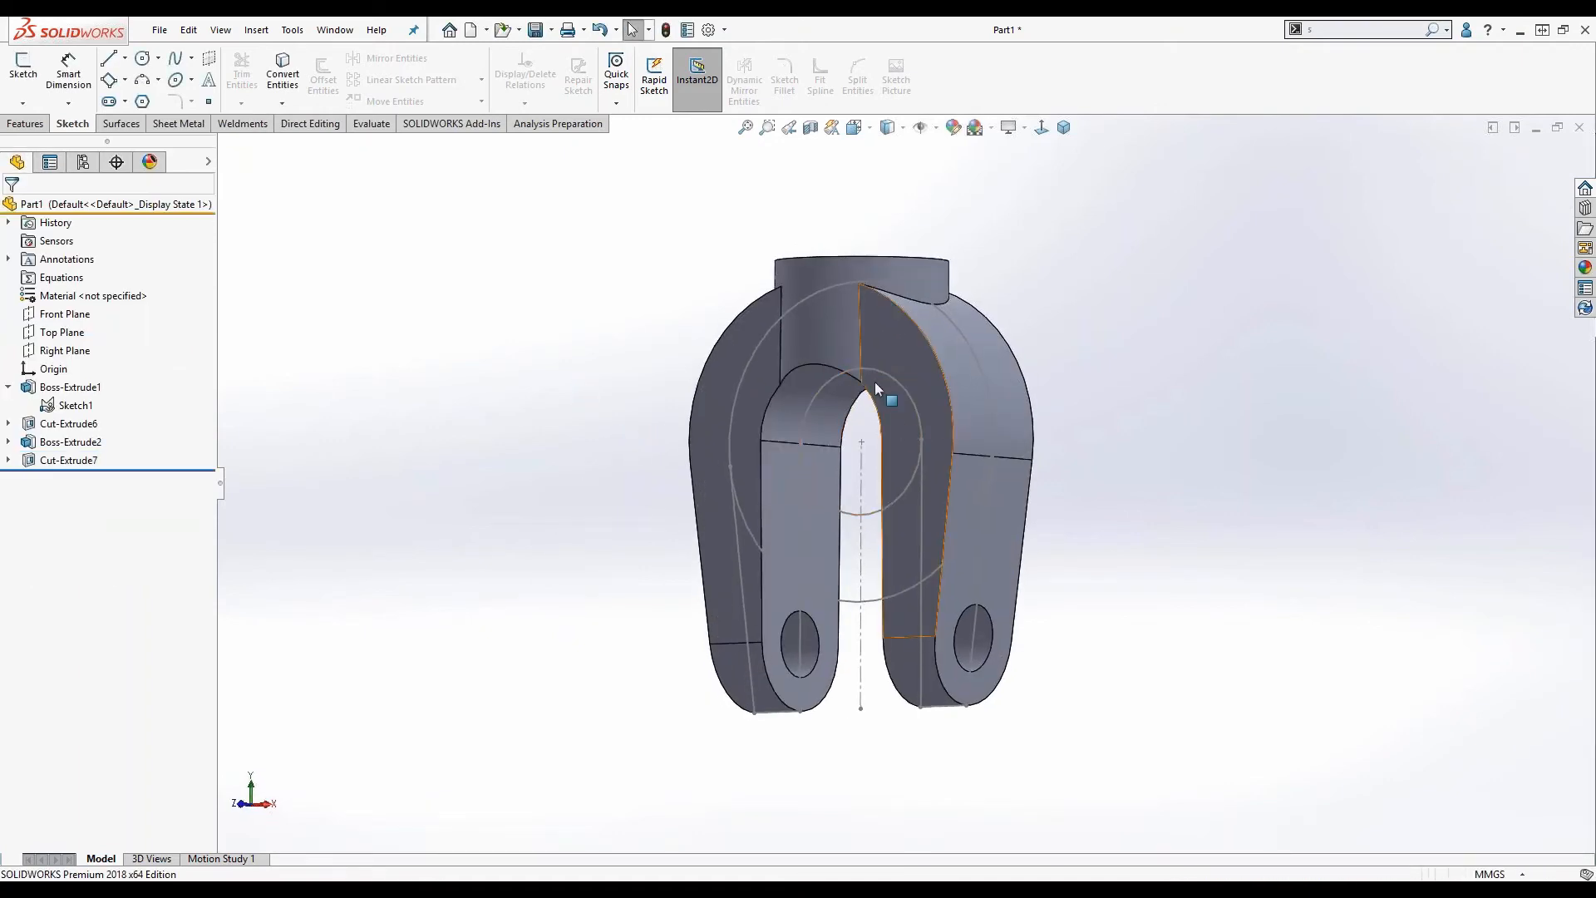
Sketch the inner circular edge on the boss's top face and cut-extrude it Blind 40 mm down to open the bore.
middle_drag(874, 382, 833, 372)
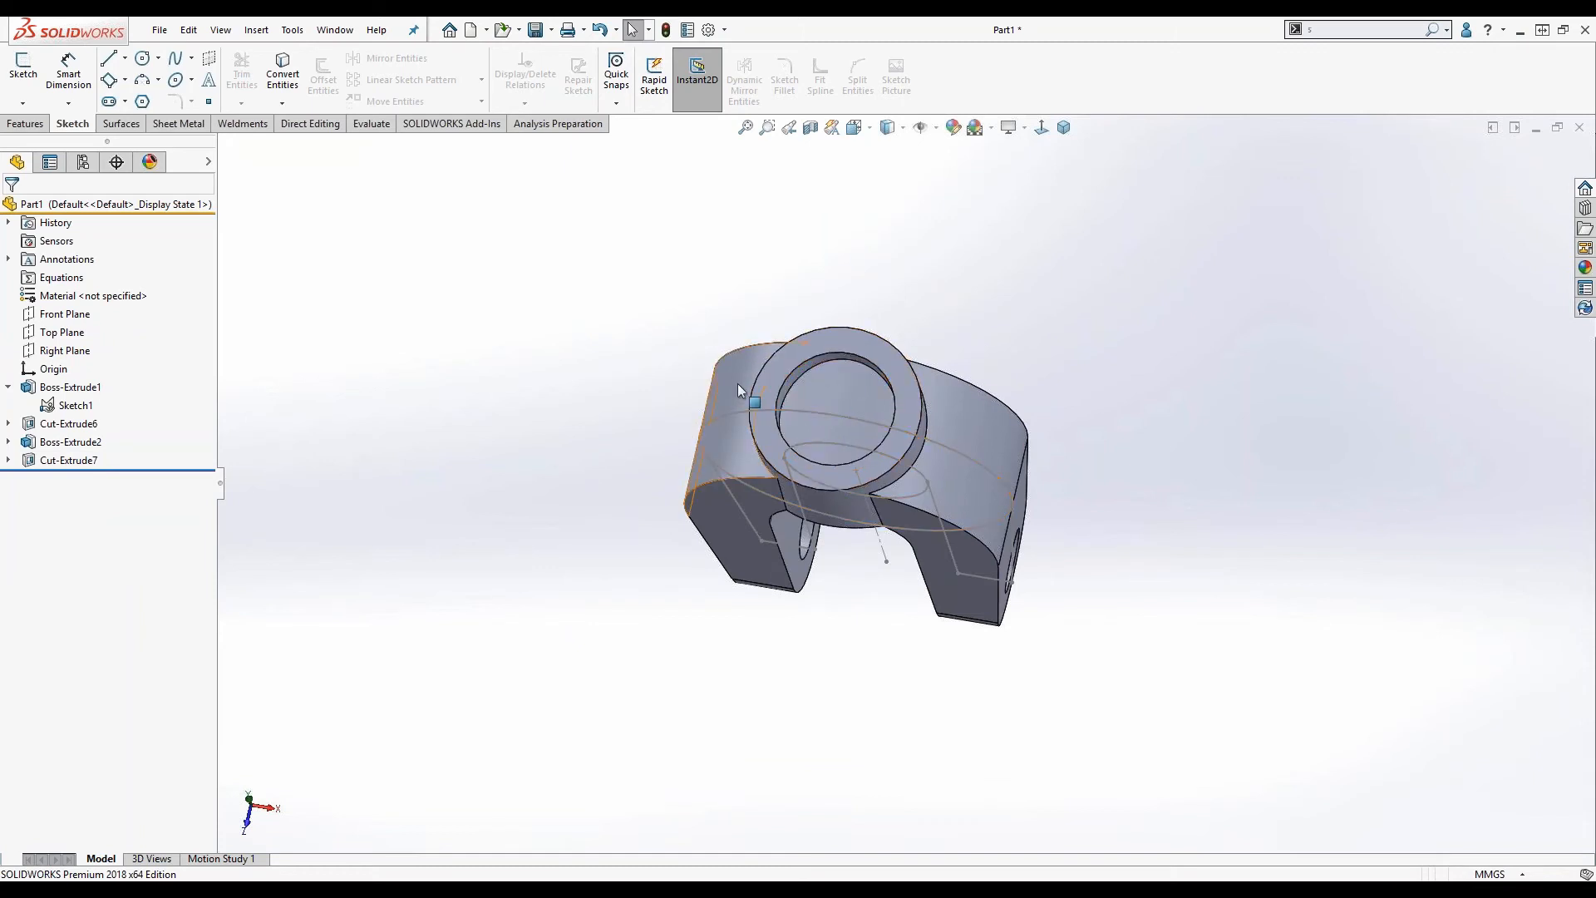
click(764, 394)
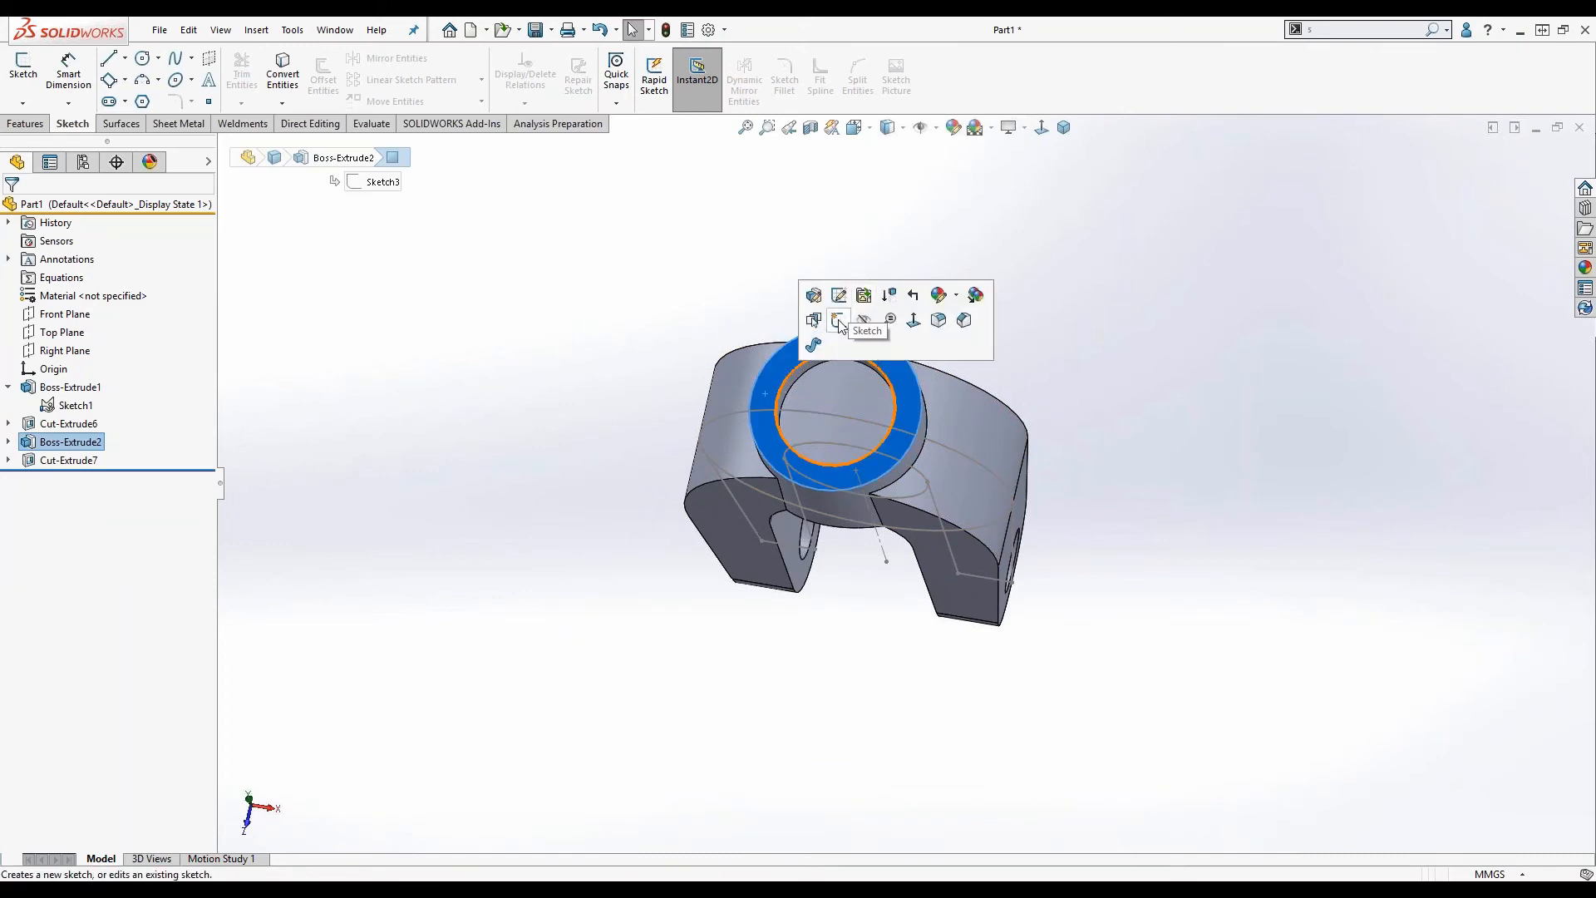
click(838, 320)
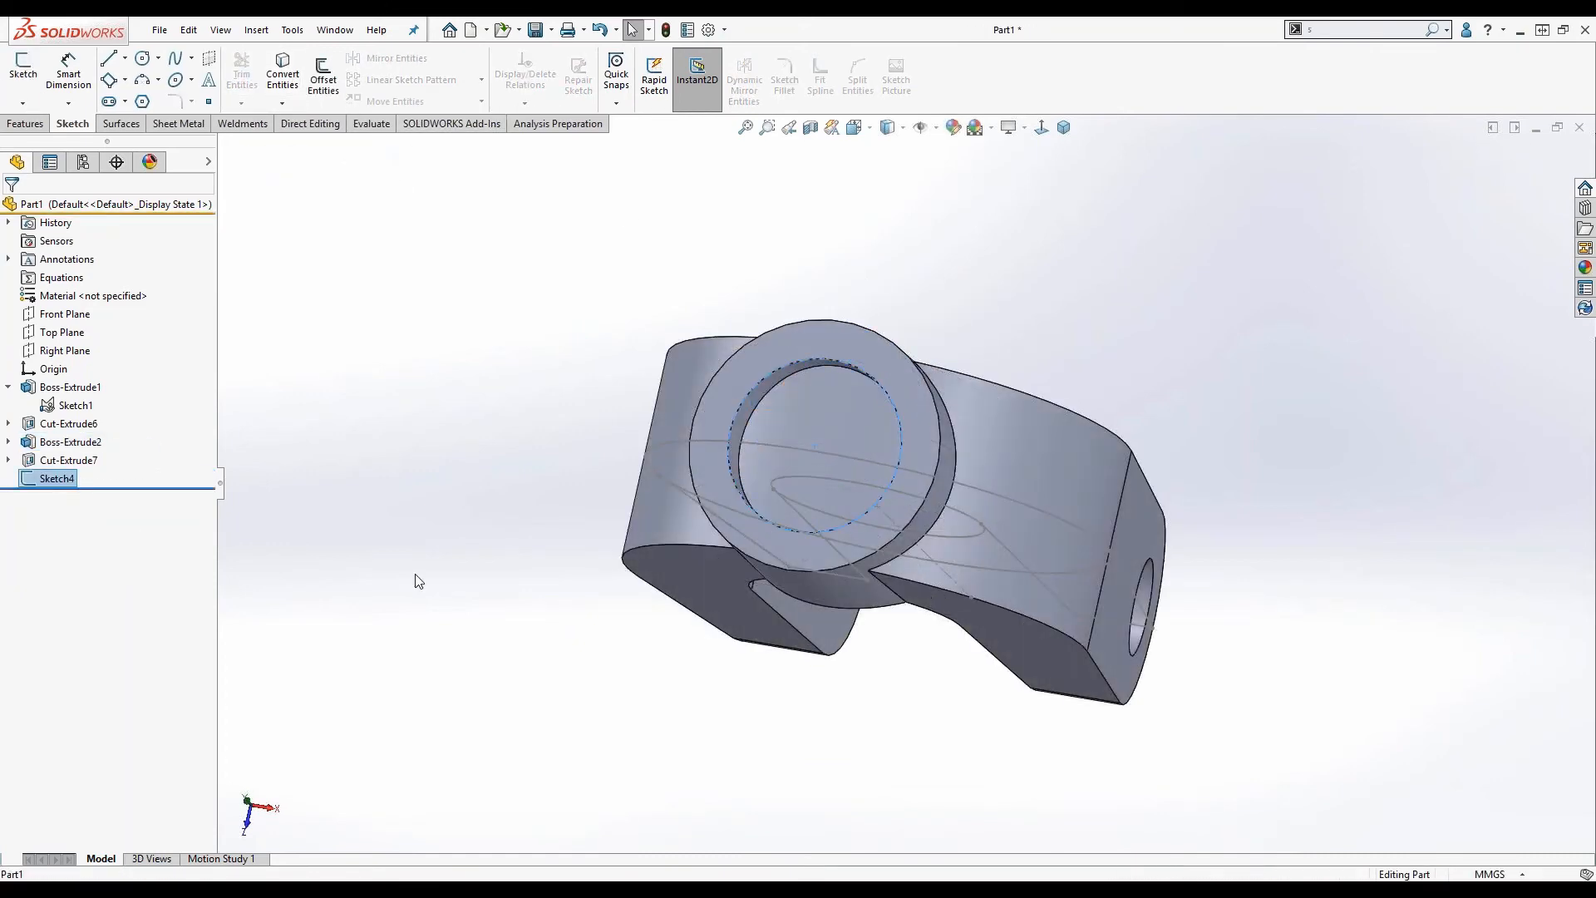
key(s)
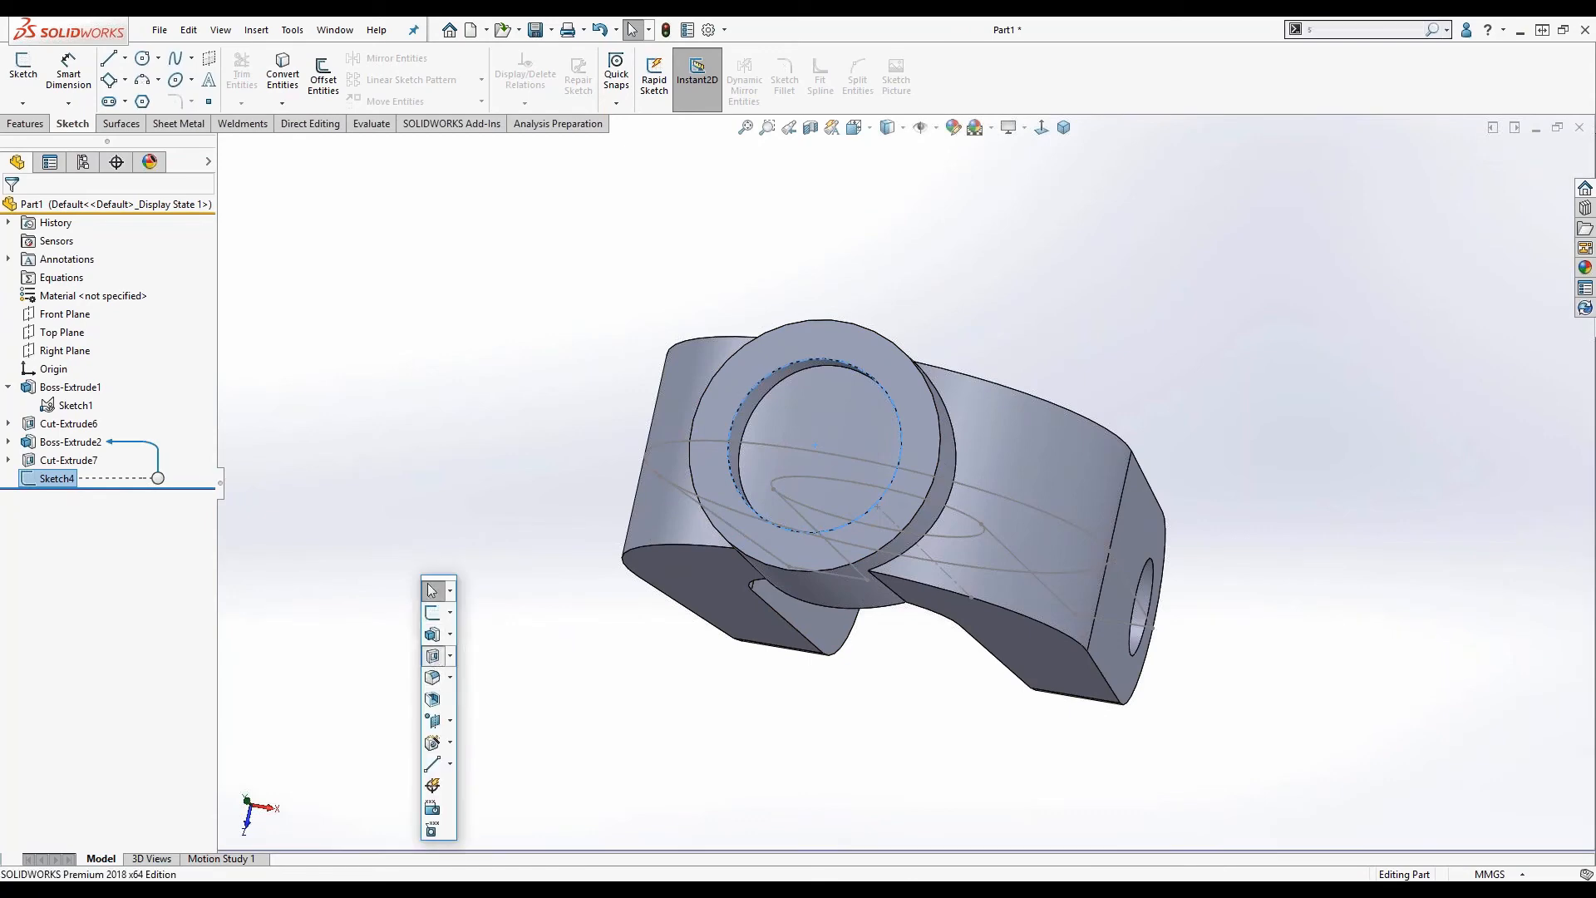
click(432, 656)
middle_drag(744, 625, 748, 519)
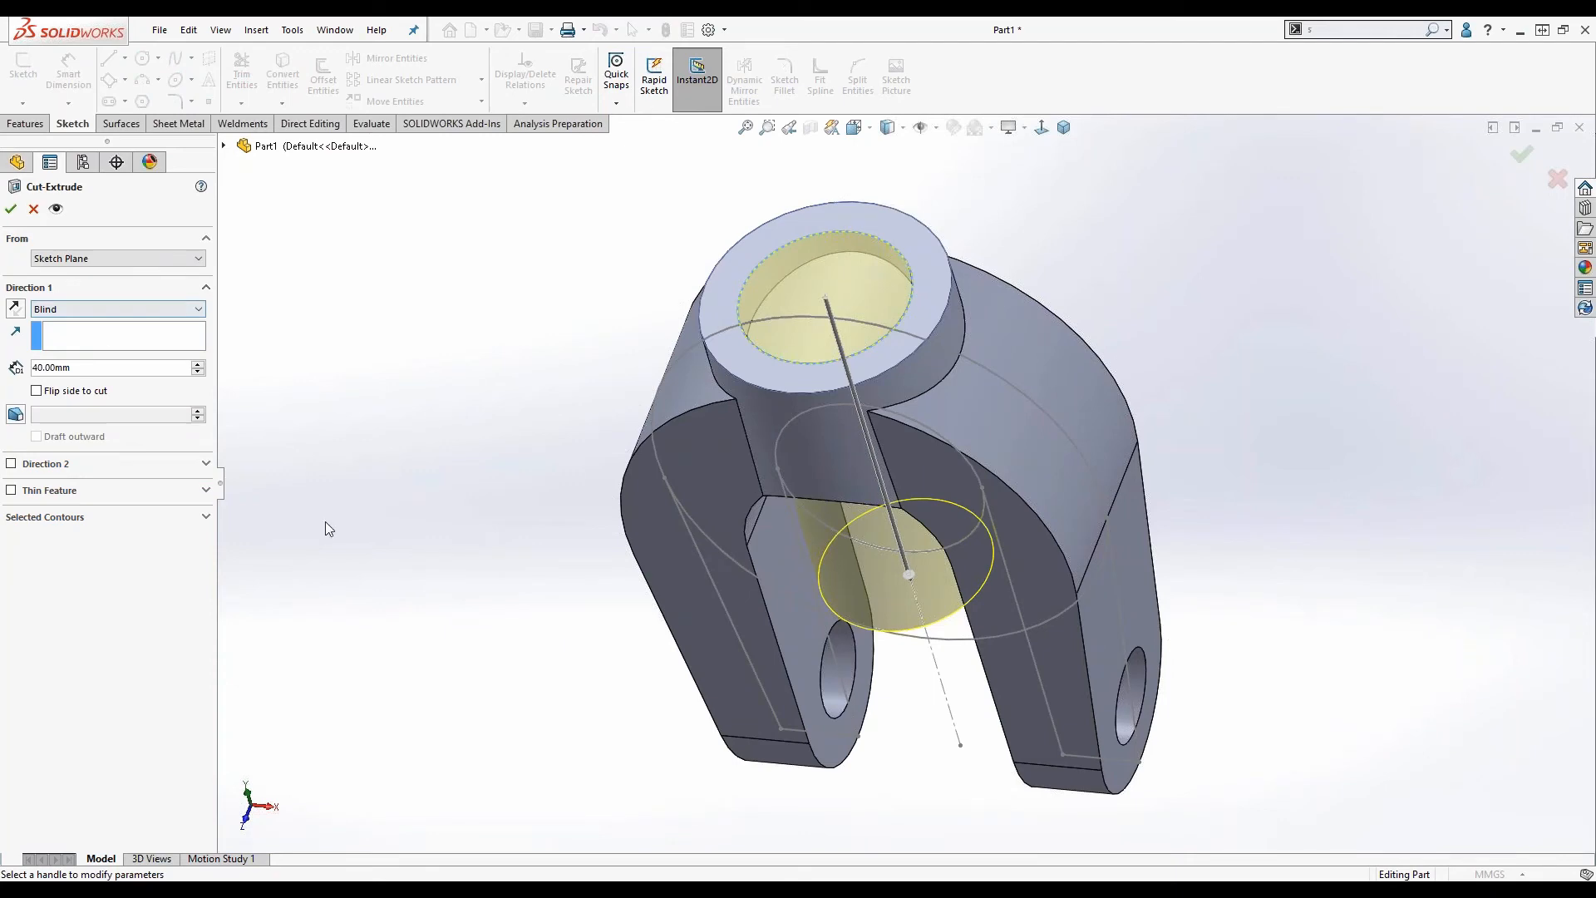
right_click(480, 612)
click(488, 619)
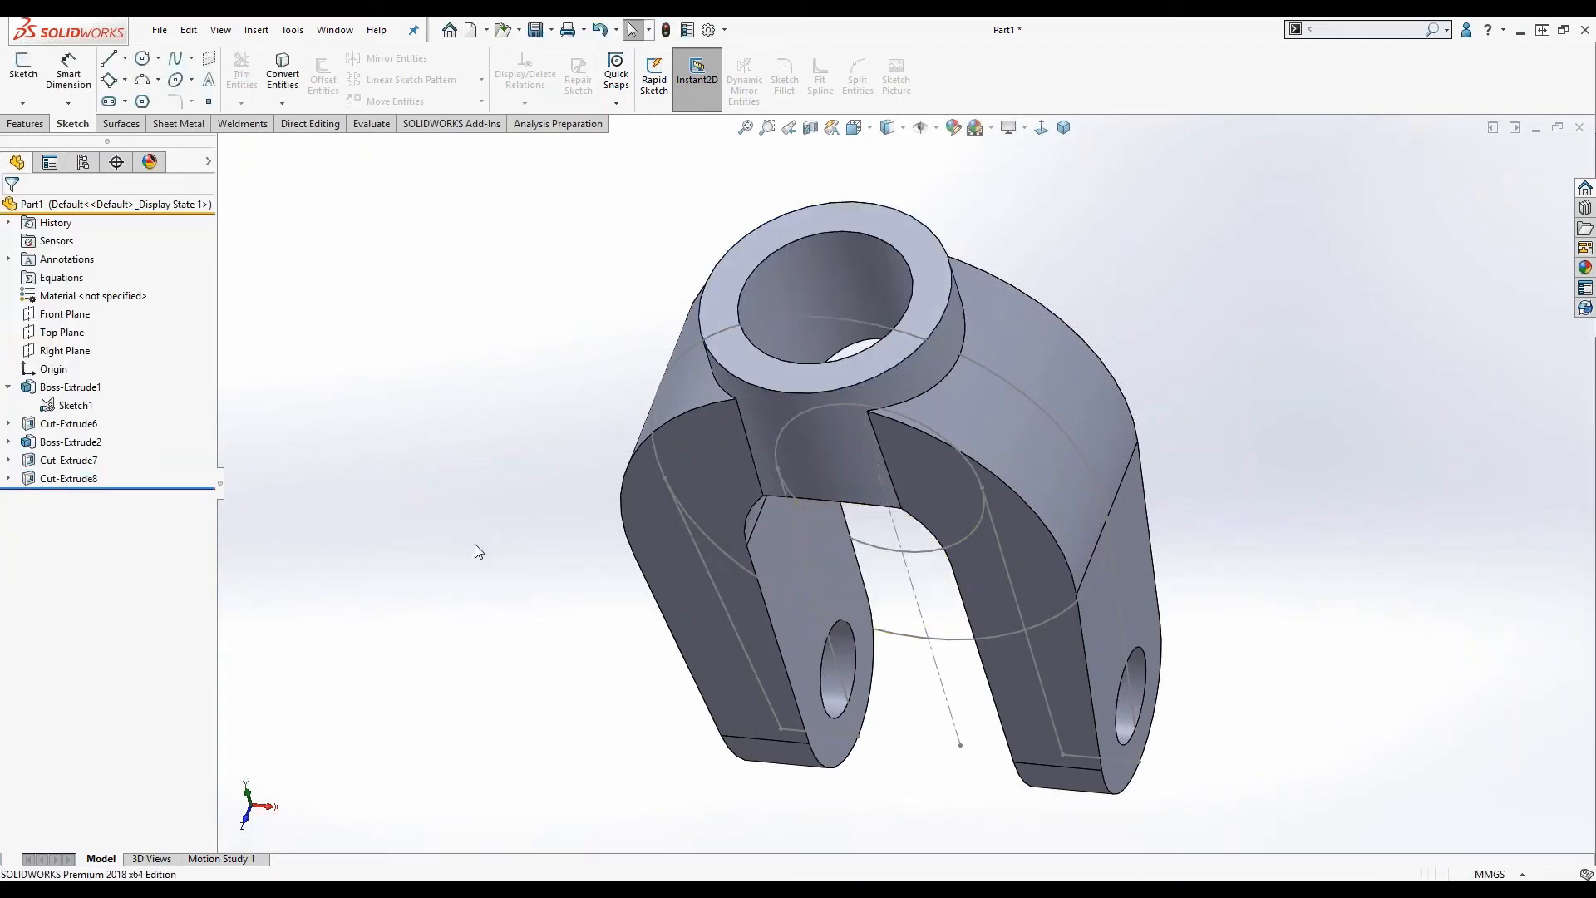
Hide the displayed sketch geometry throughout the model view.
middle_drag(478, 552, 473, 409)
scroll(787, 527, up, 4)
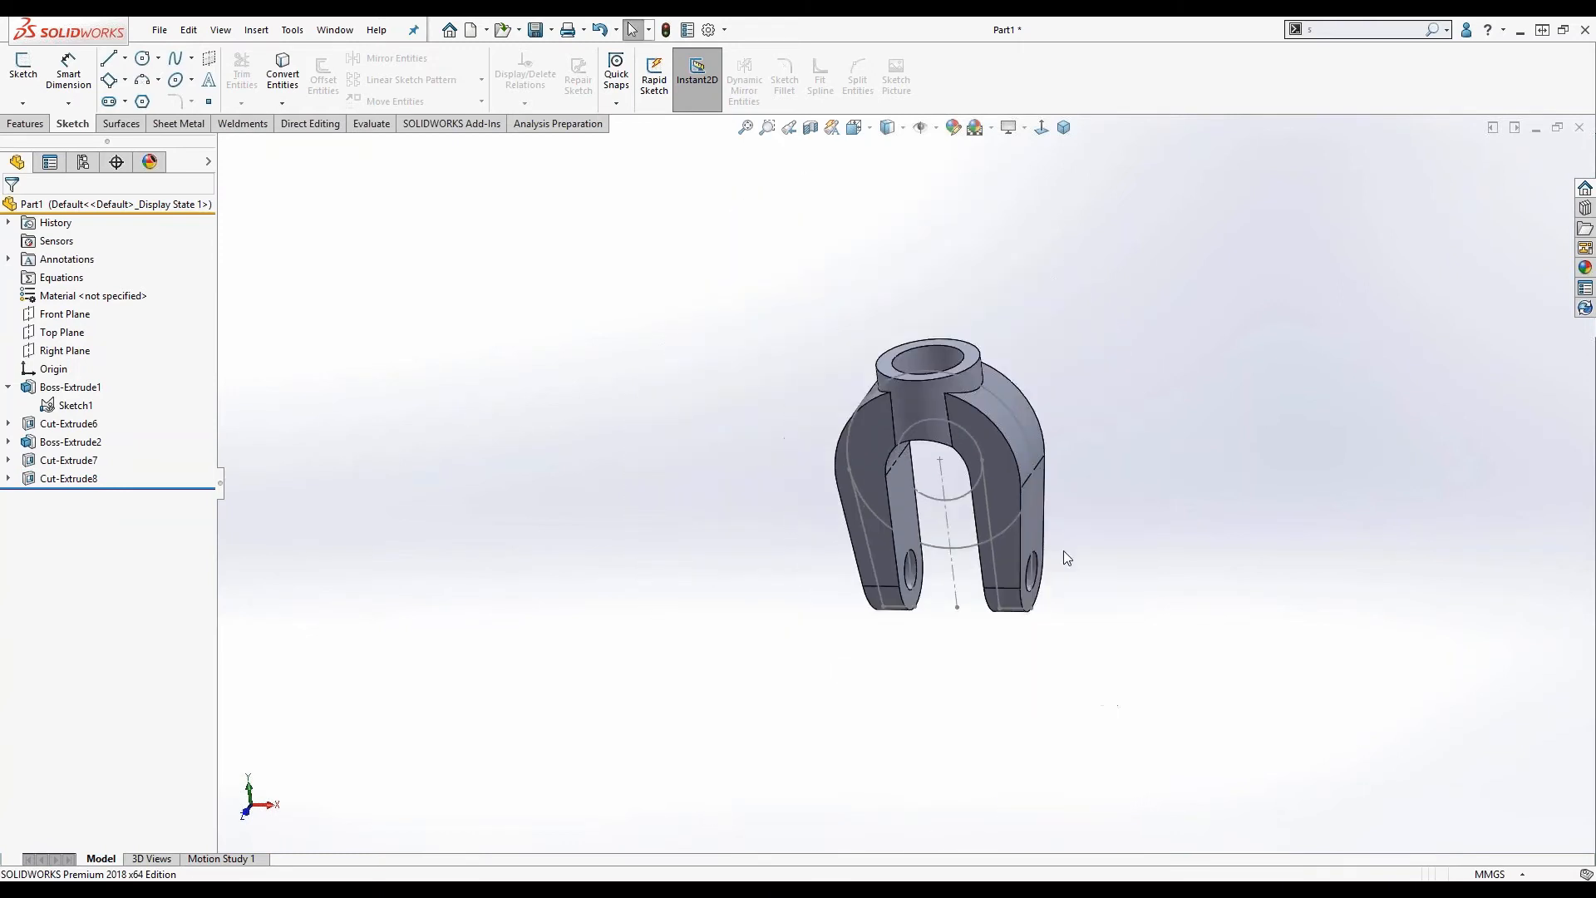
scroll(1132, 545, down, 2)
middle_drag(866, 542, 823, 513)
scroll(810, 403, down, 2)
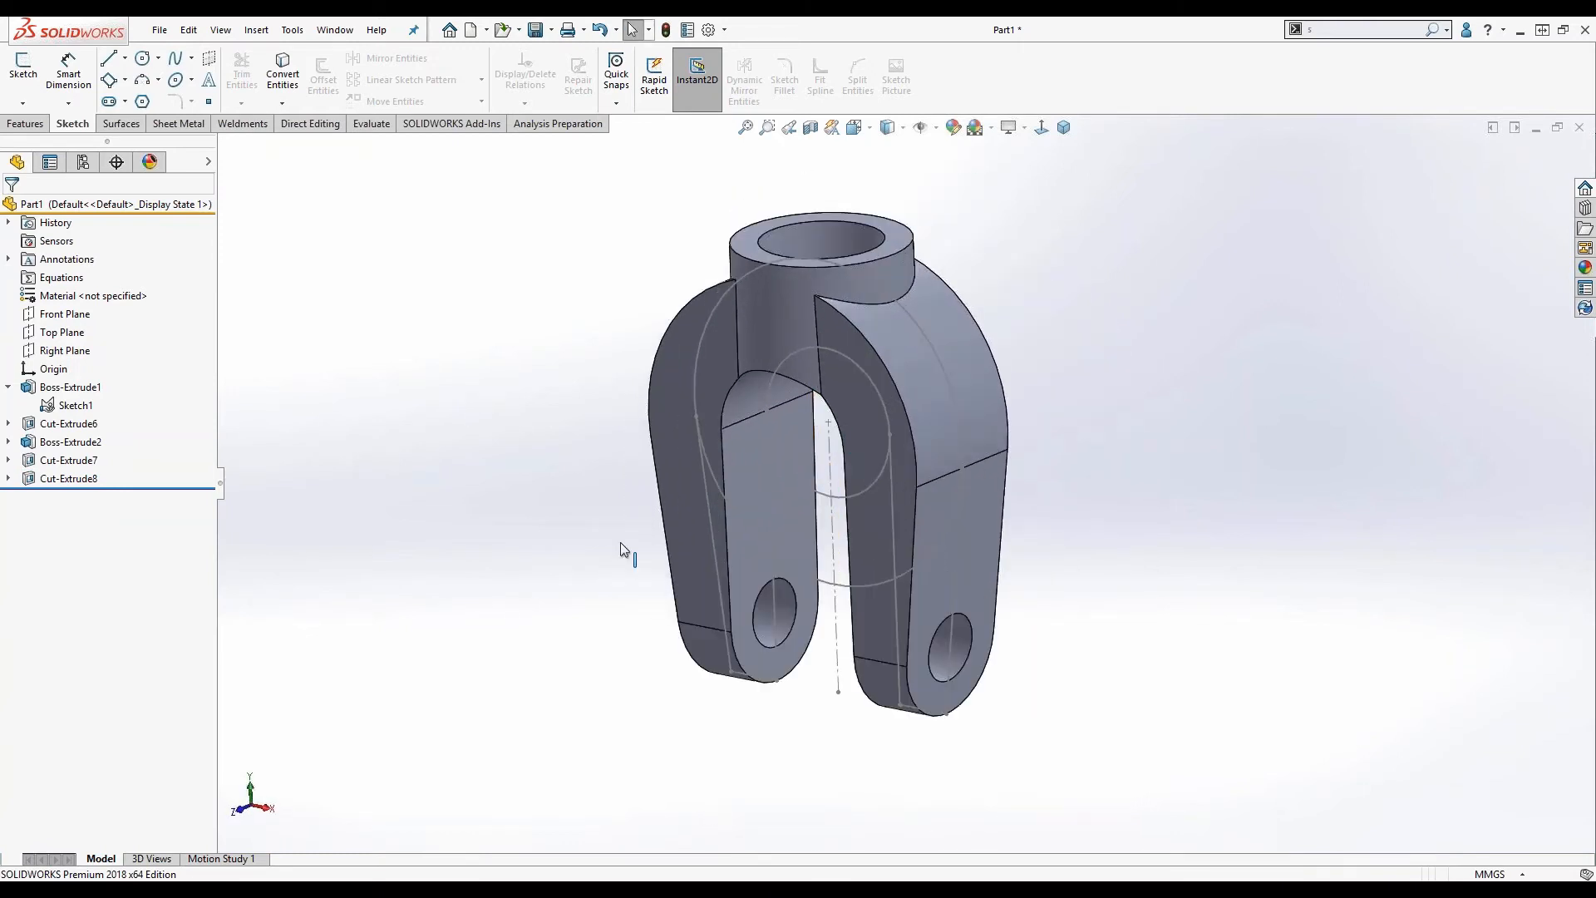
middle_drag(611, 463, 612, 459)
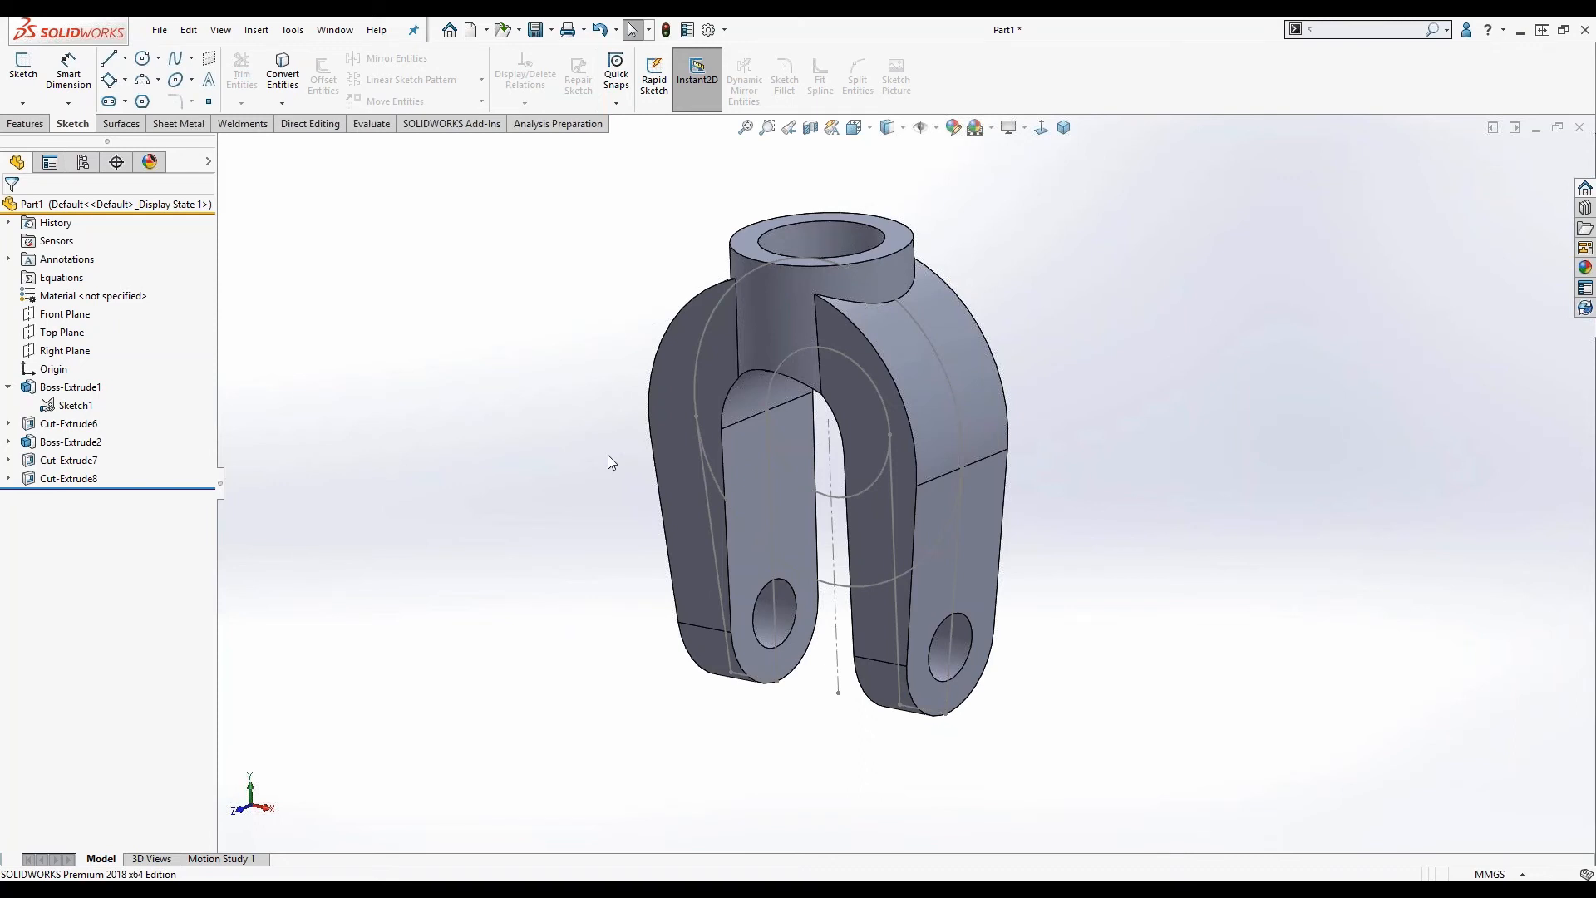
click(920, 126)
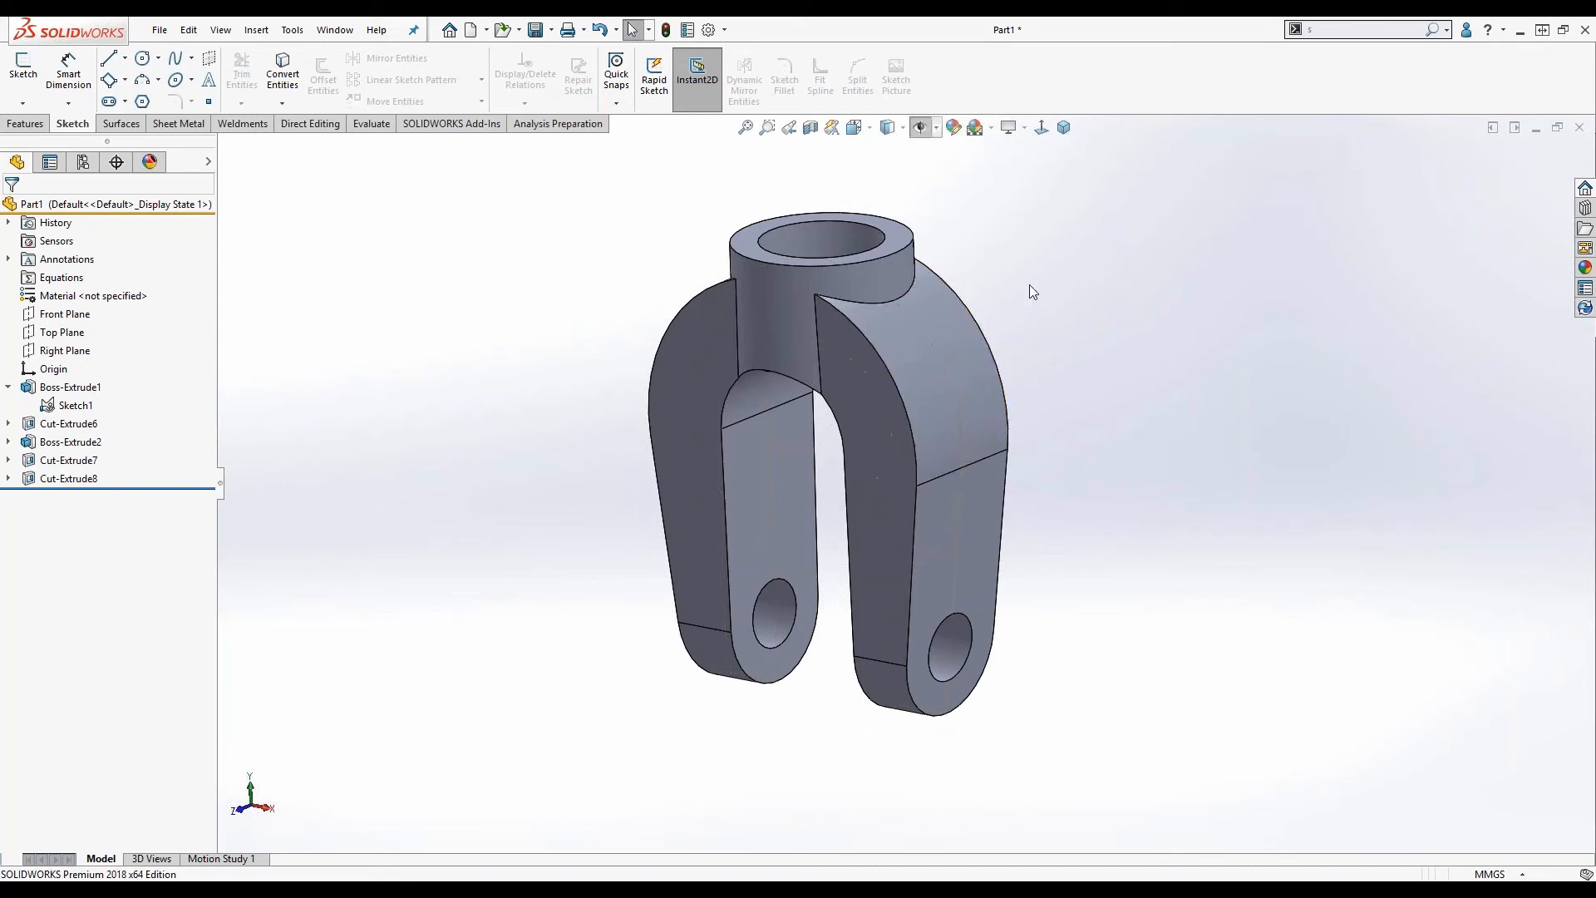
mouse_move(1109, 615)
middle_down()
mouse_move(1115, 573)
mouse_move(1113, 599)
middle_up()
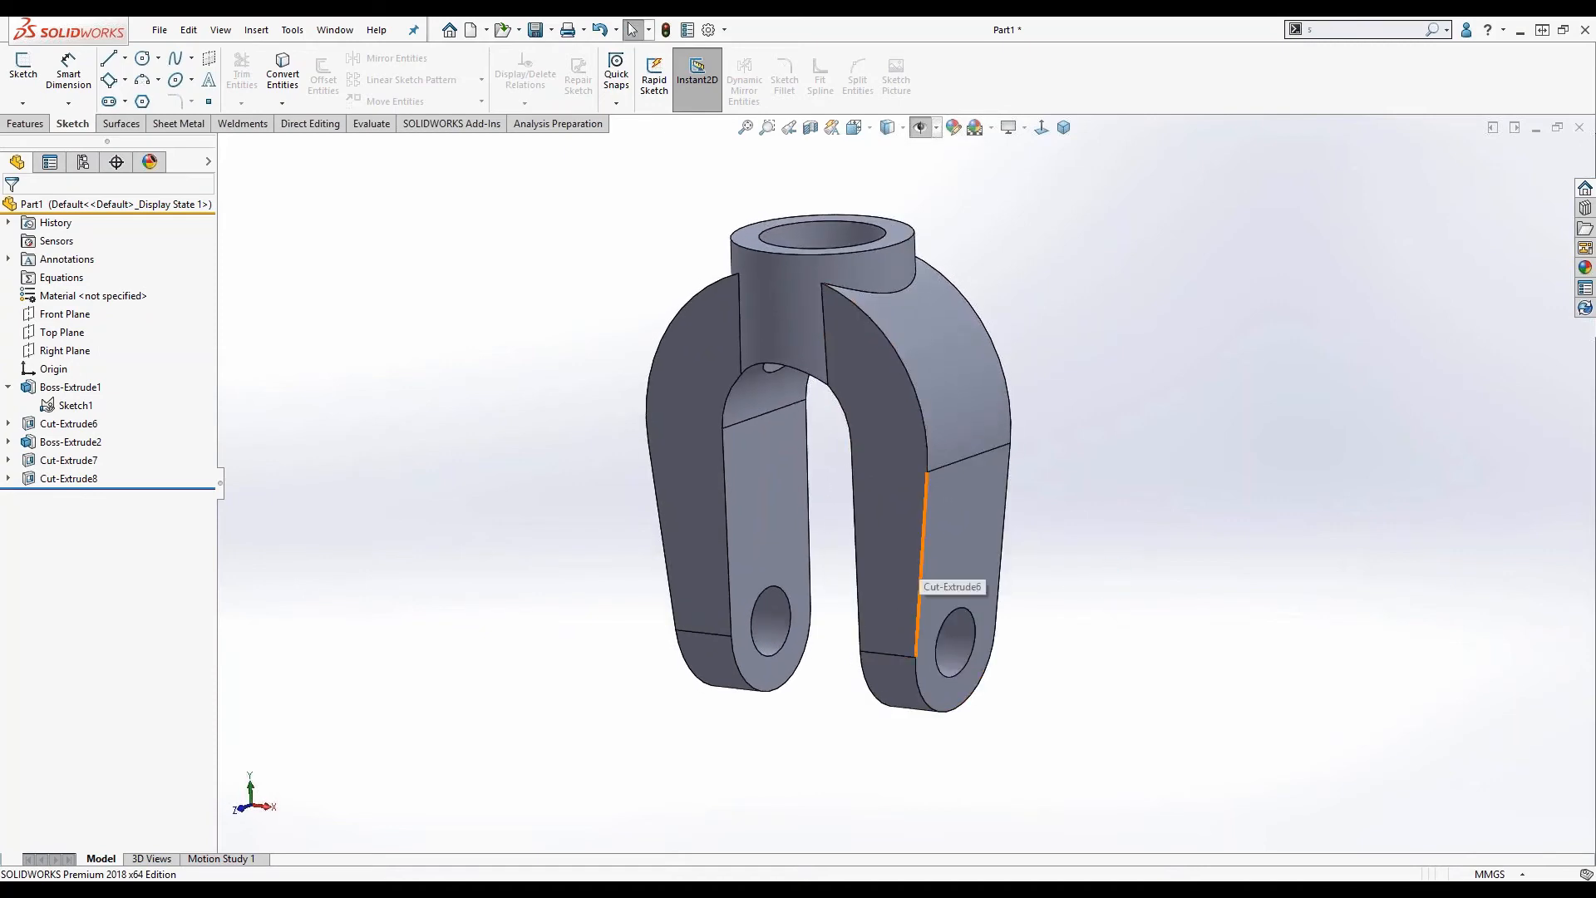
click(920, 555)
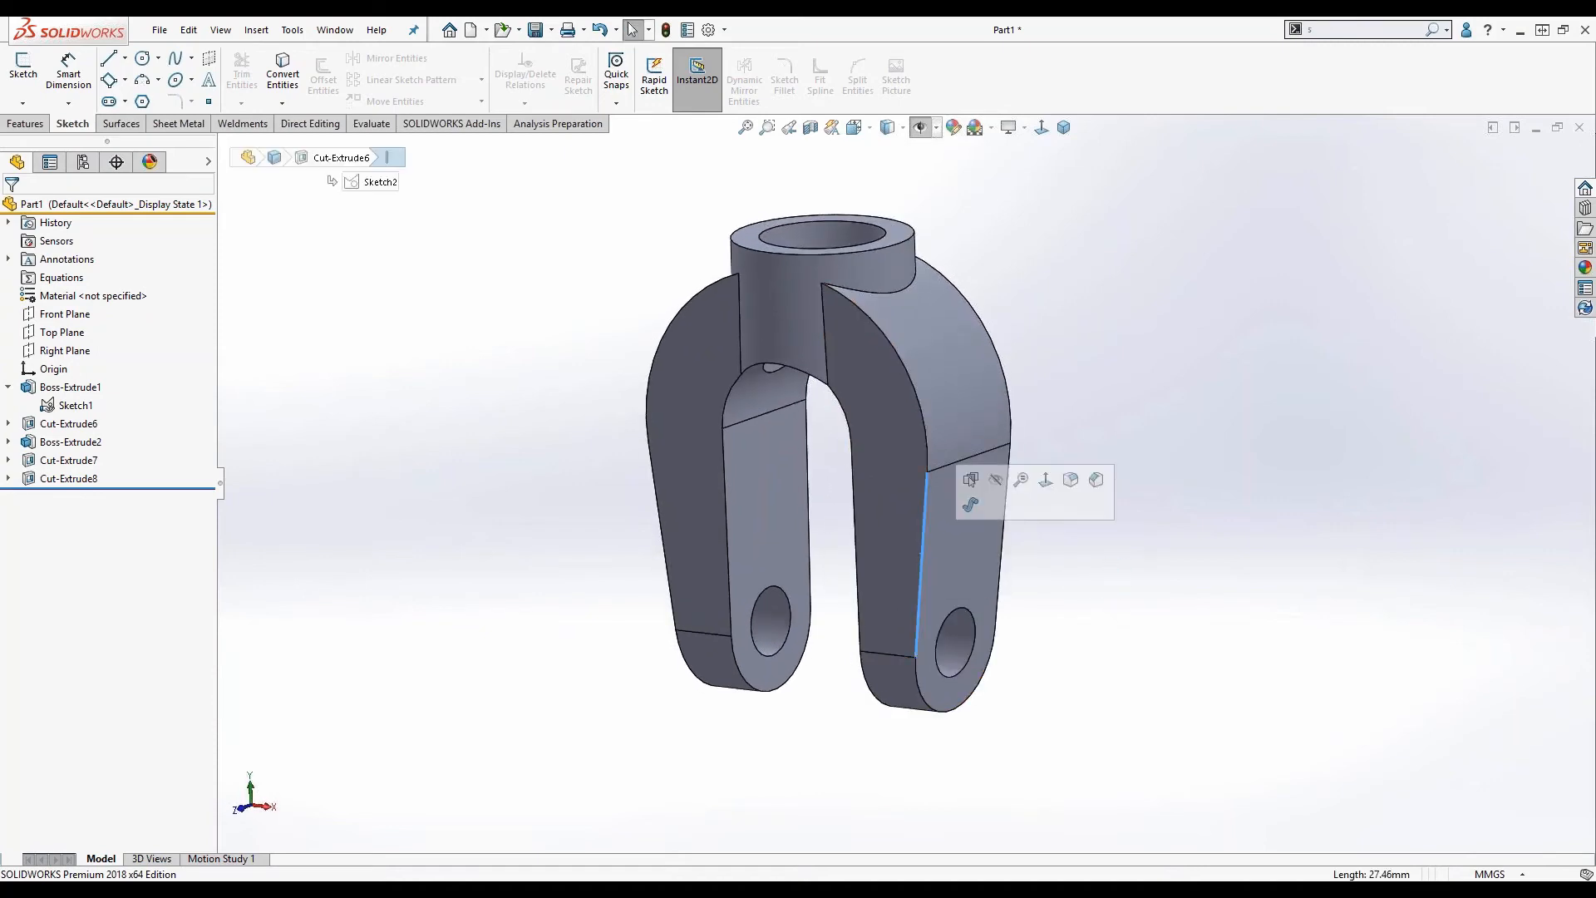
click(1096, 479)
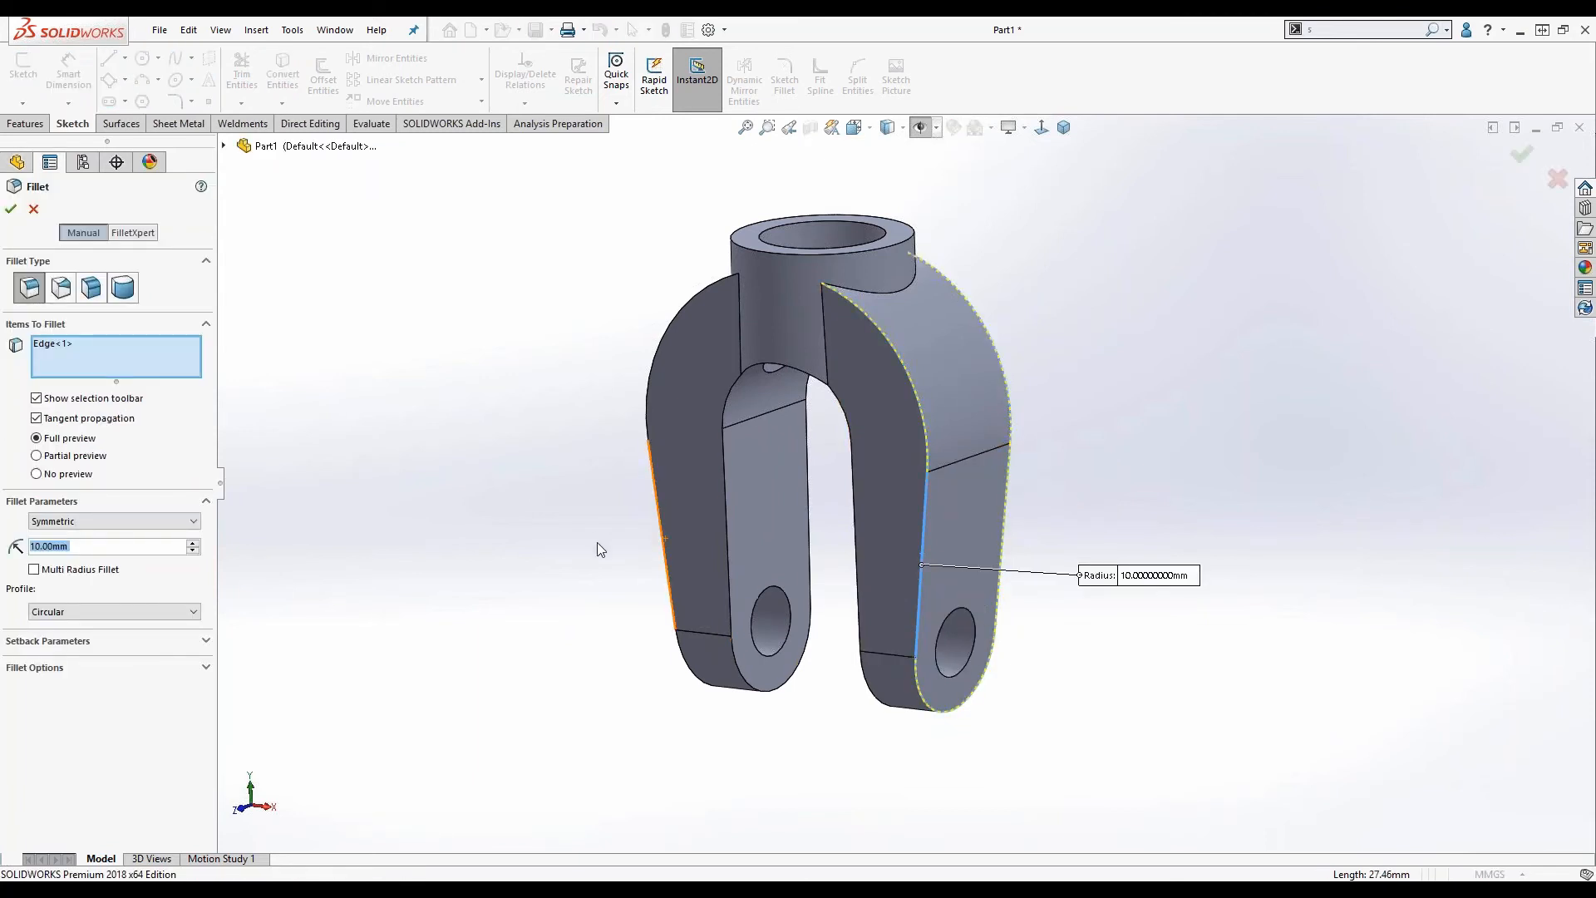
key(Escape)
key(Escape)
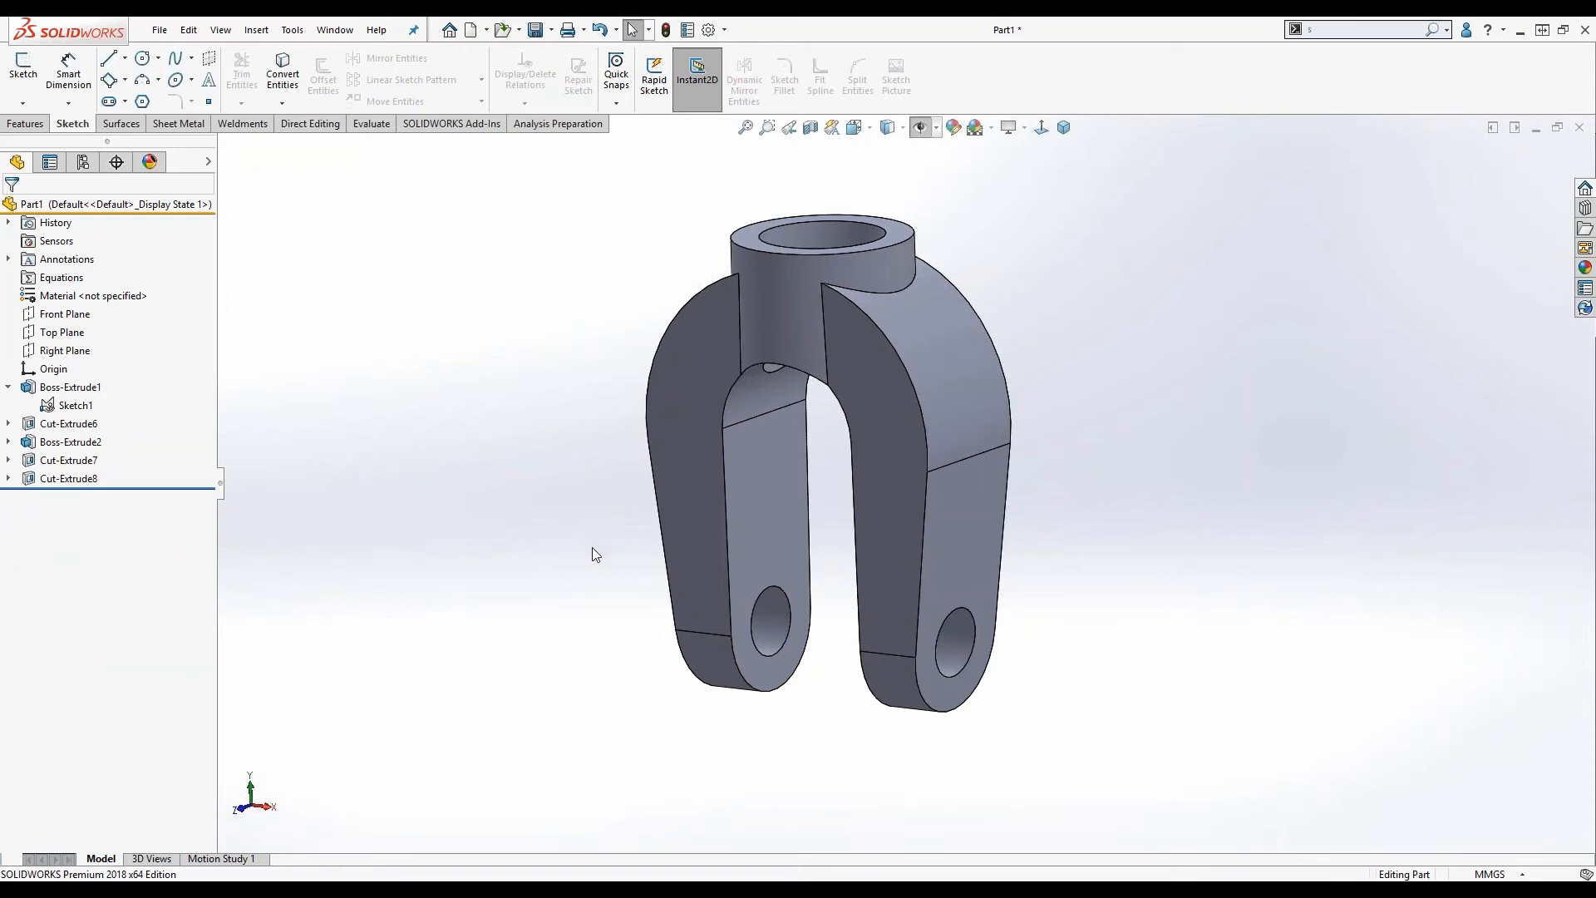
Fillet the long edges of both arms and the boss-to-clevis junctions with a 2 mm radius, leaving out the pin hole edges.
key(s)
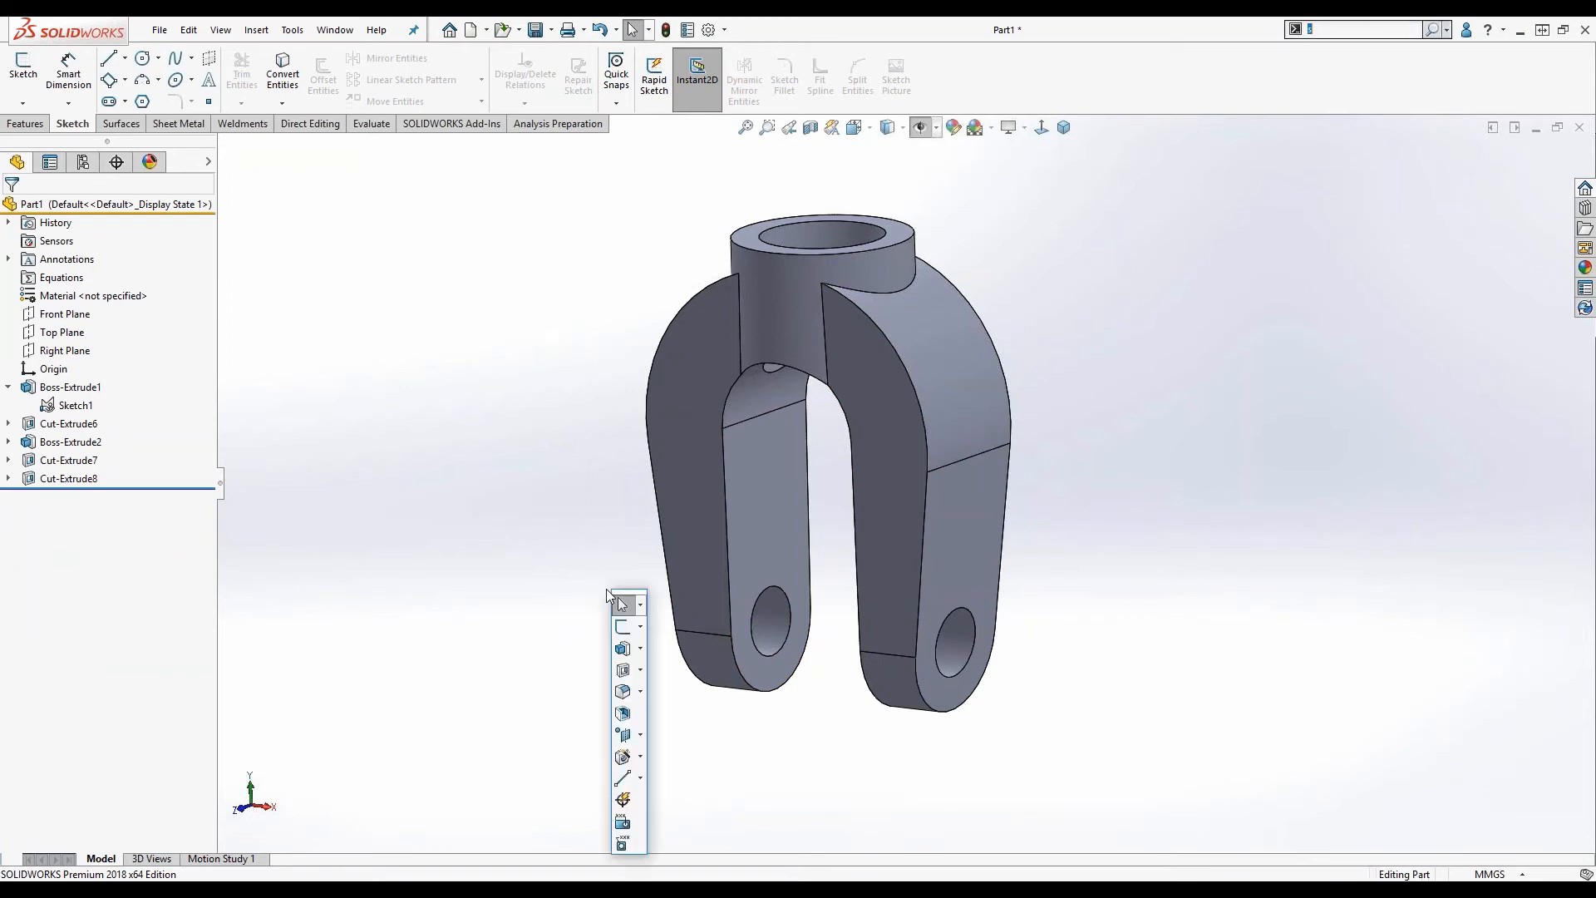
click(624, 692)
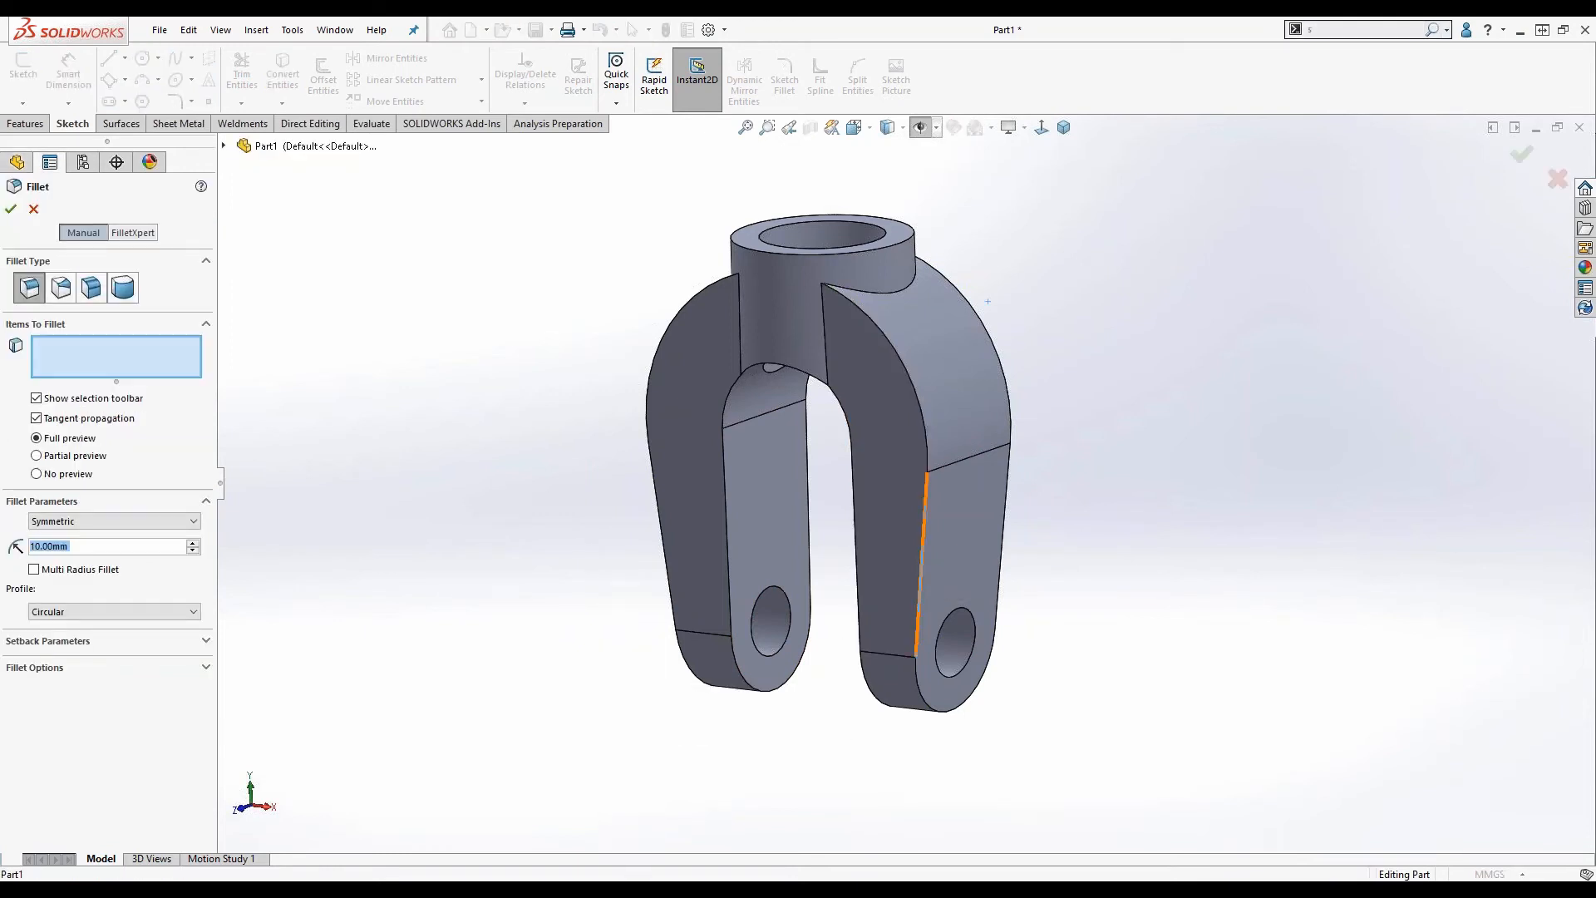
click(921, 555)
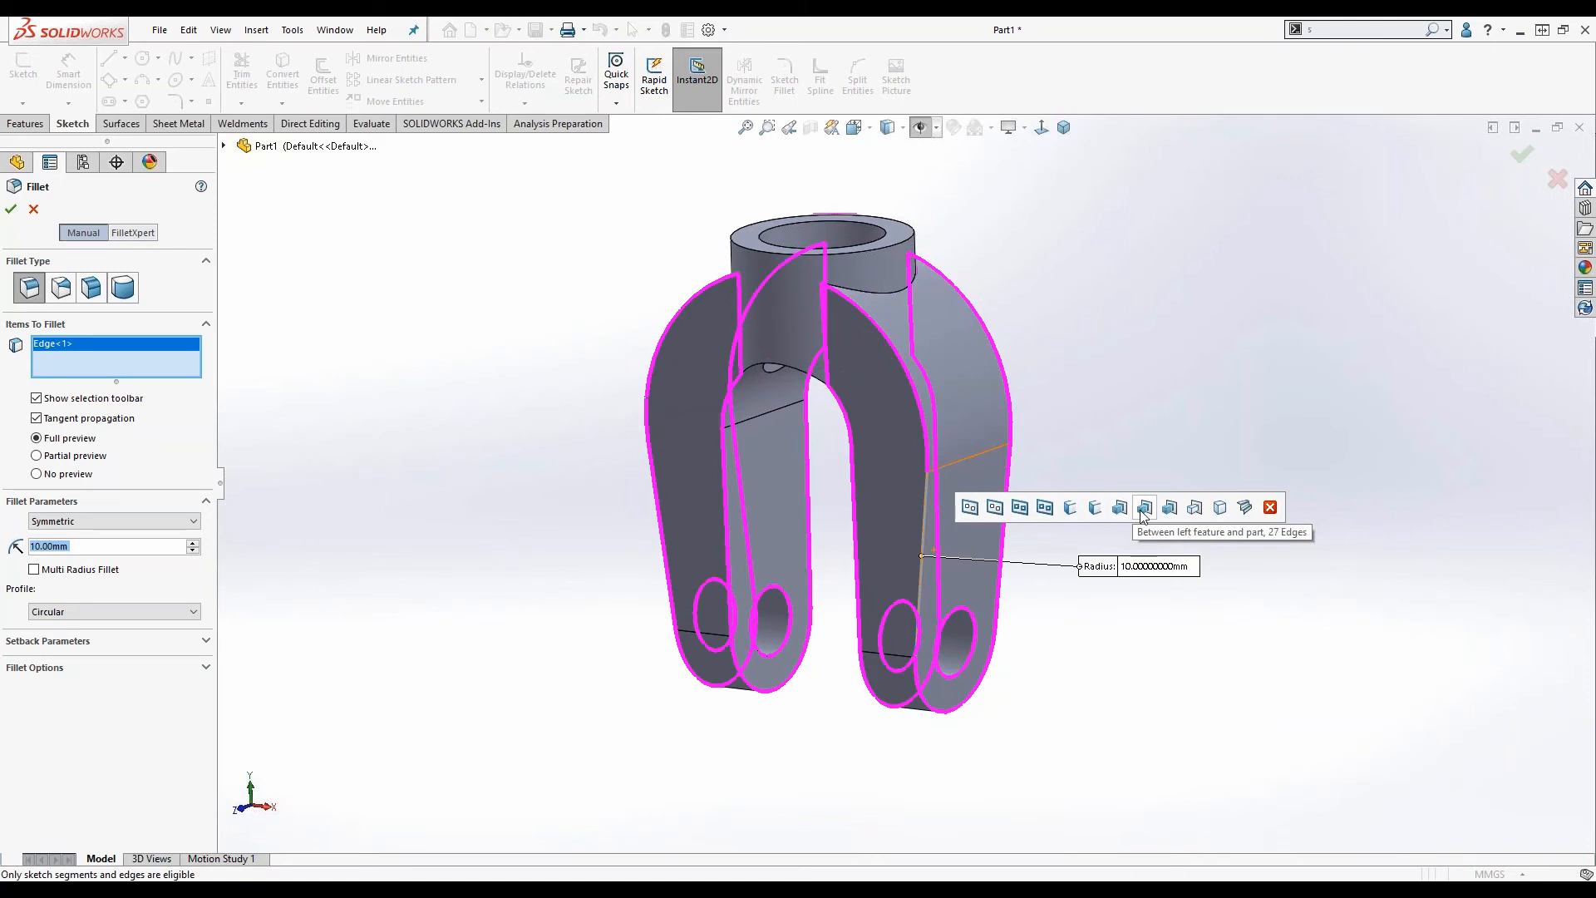
click(1193, 507)
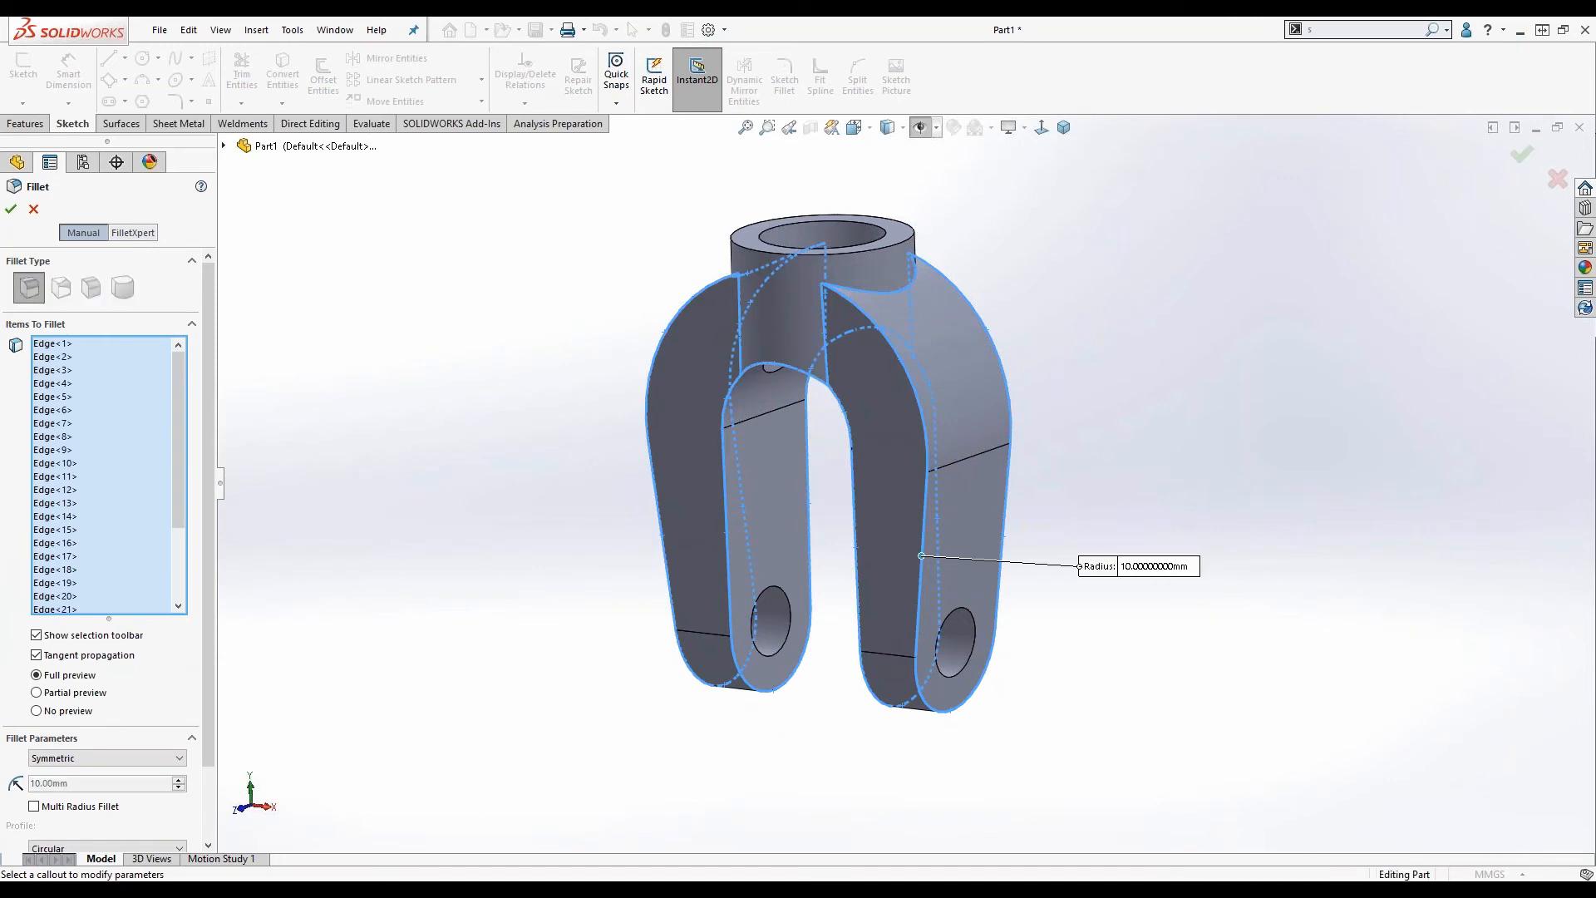
click(1158, 566)
text(2)
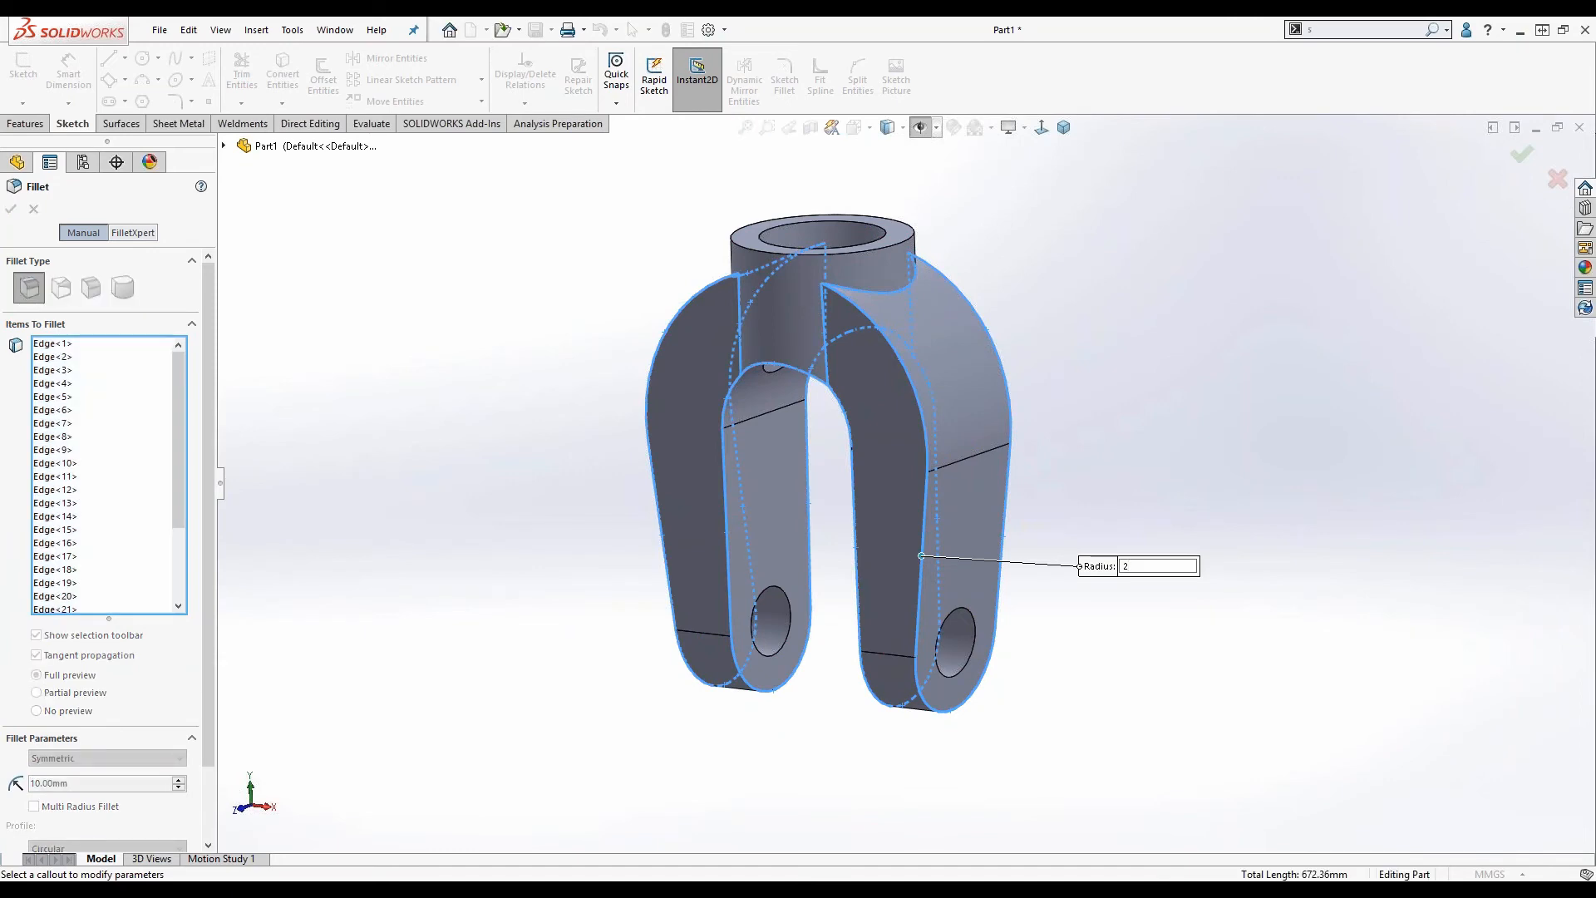
key(Return)
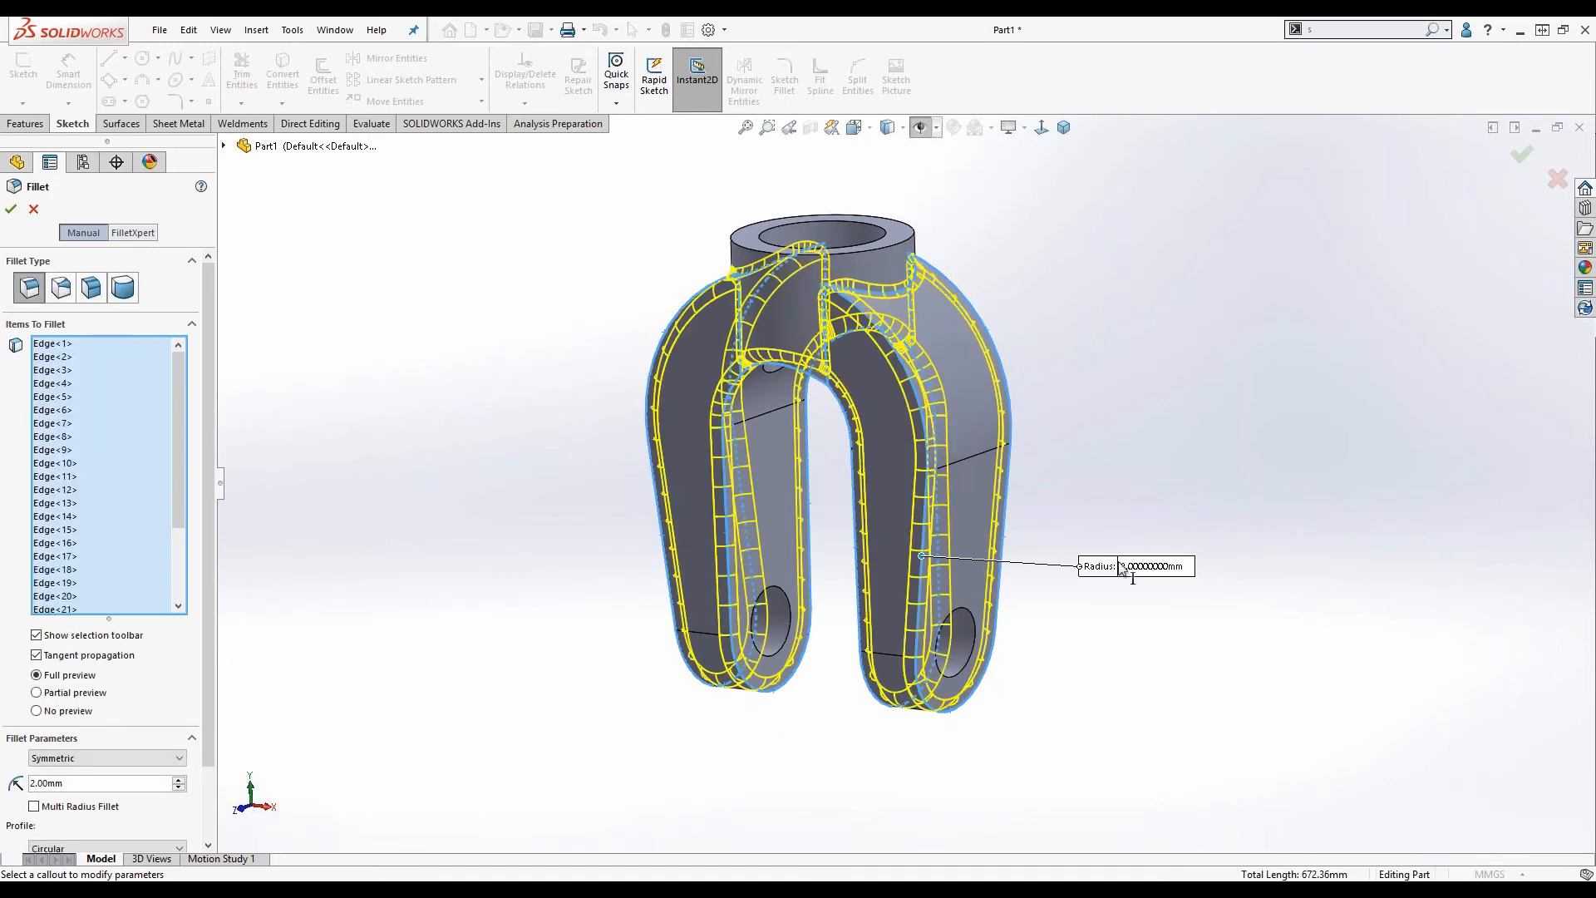
right_click(1135, 647)
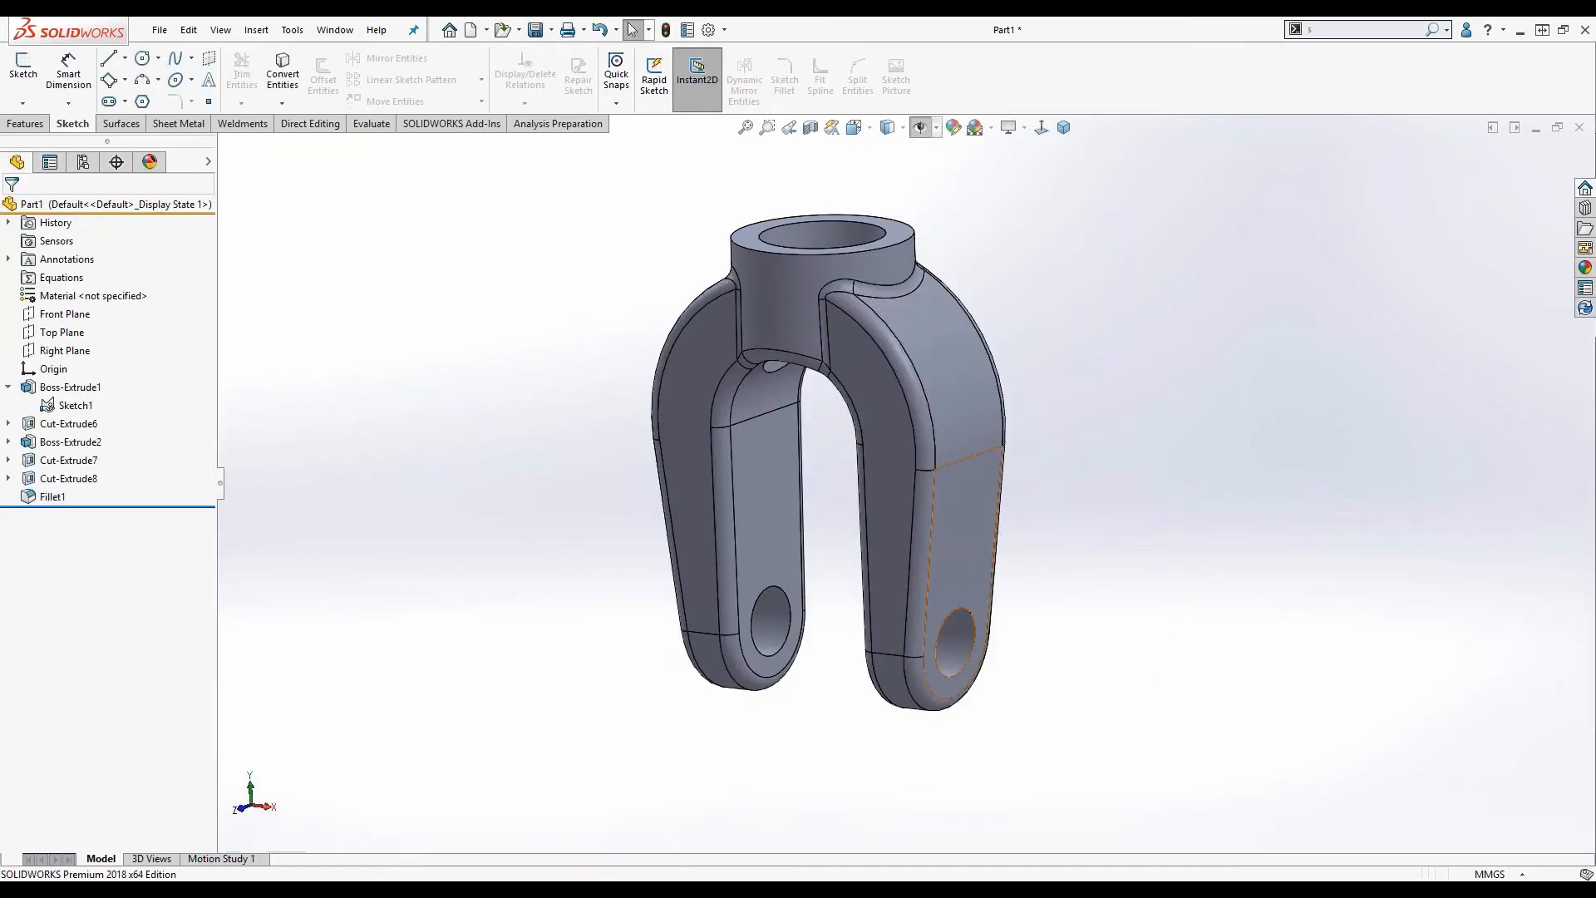
scroll(873, 444, up, 1)
scroll(871, 444, down, 1)
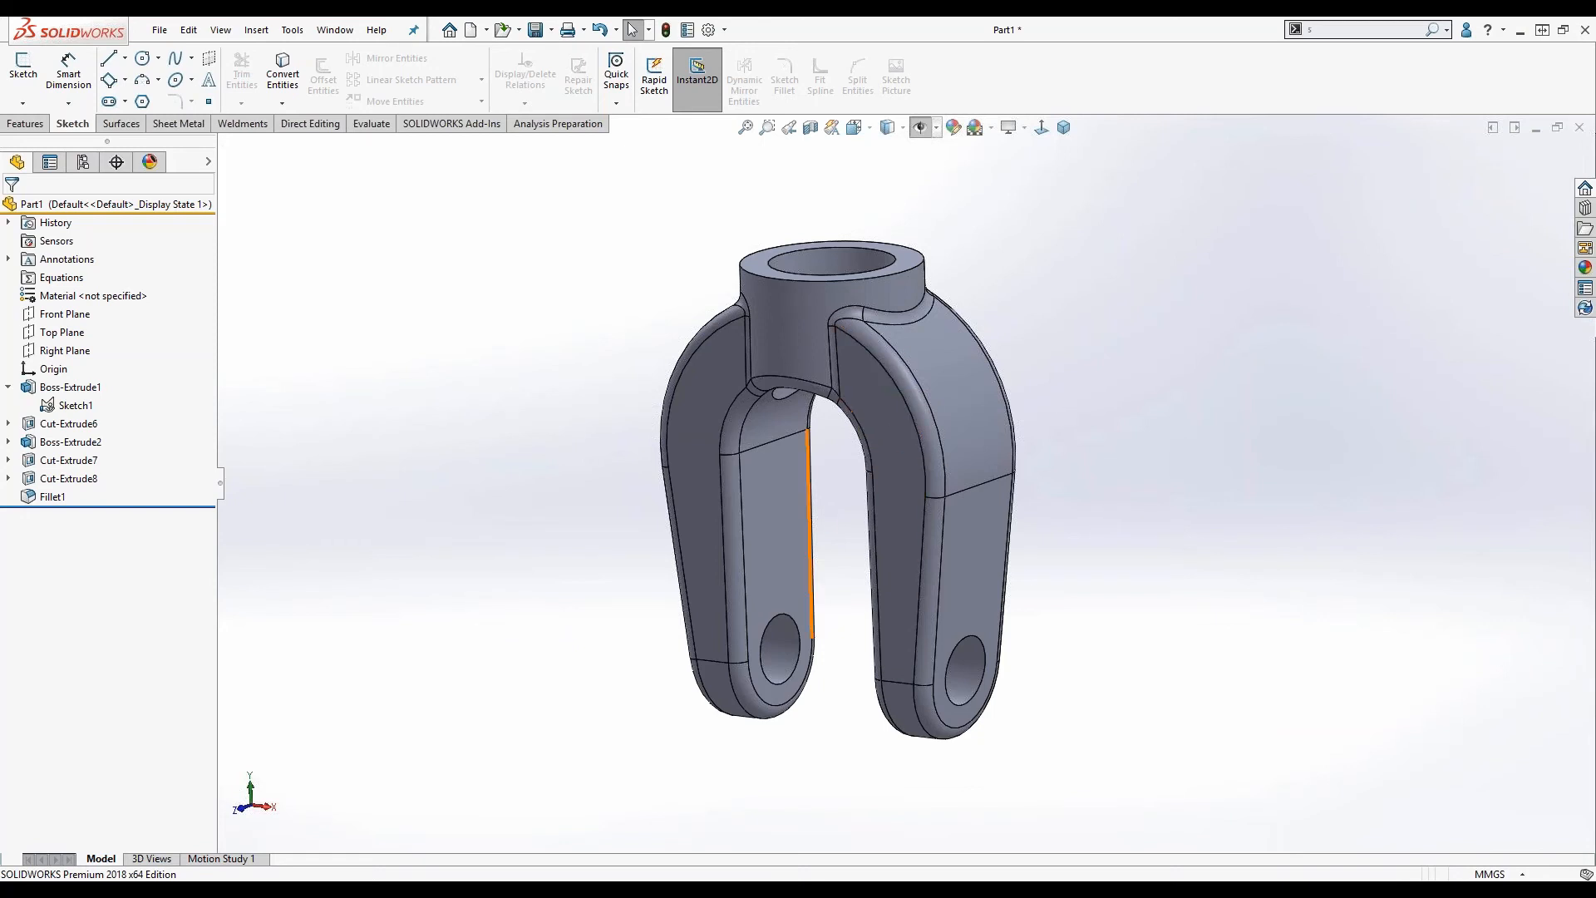
mouse_move(813, 488)
middle_down()
mouse_move(865, 446)
mouse_move(792, 489)
middle_up()
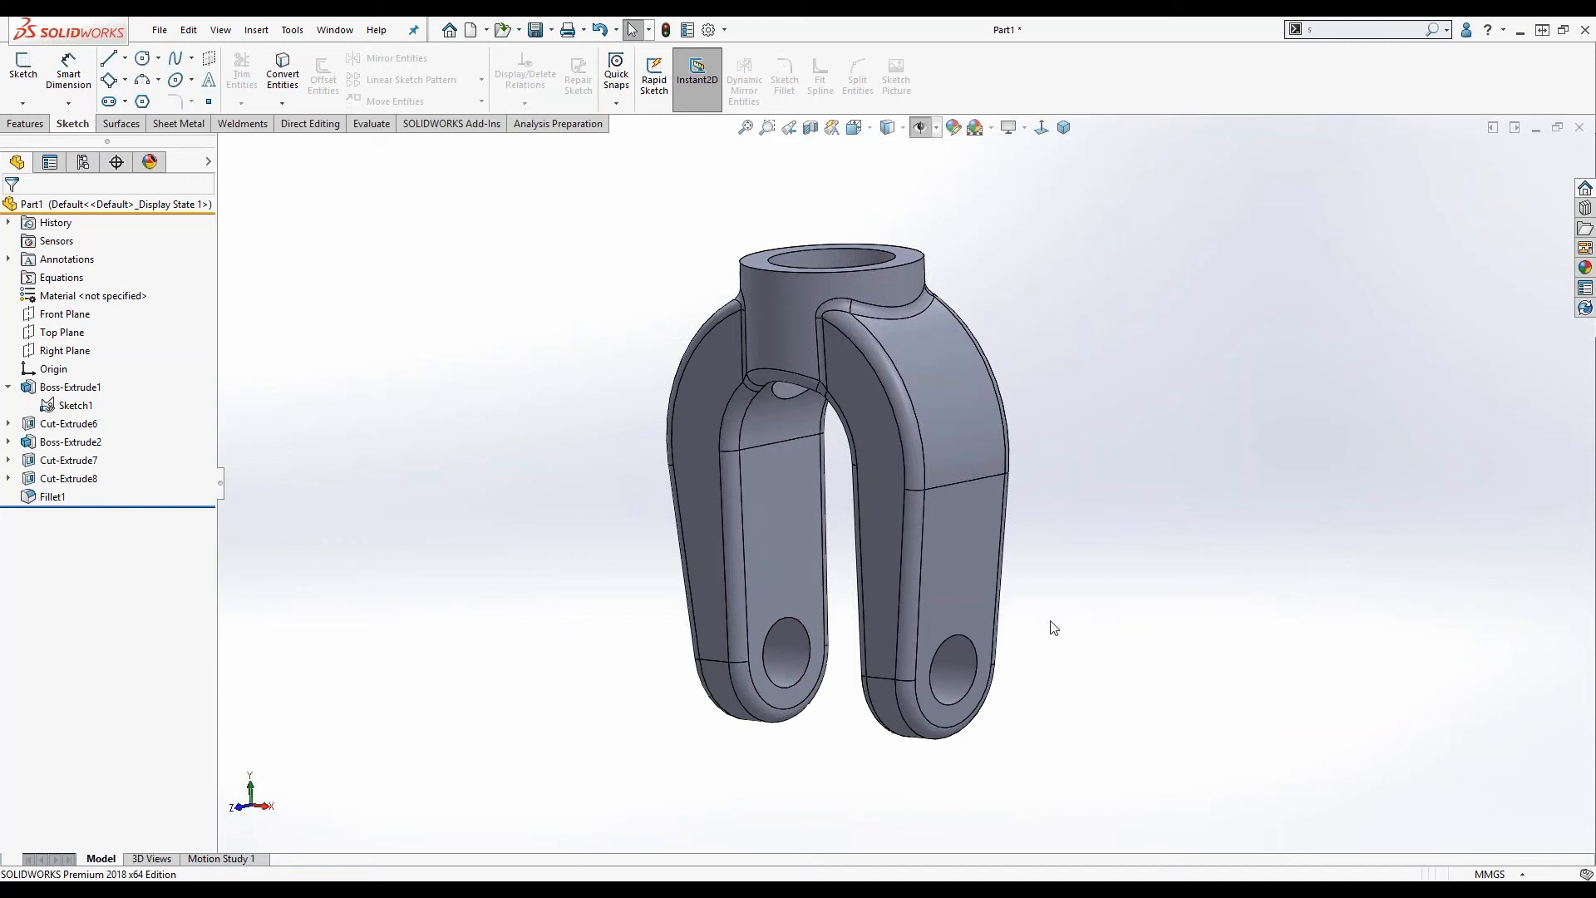
middle_drag(1021, 593, 1033, 579)
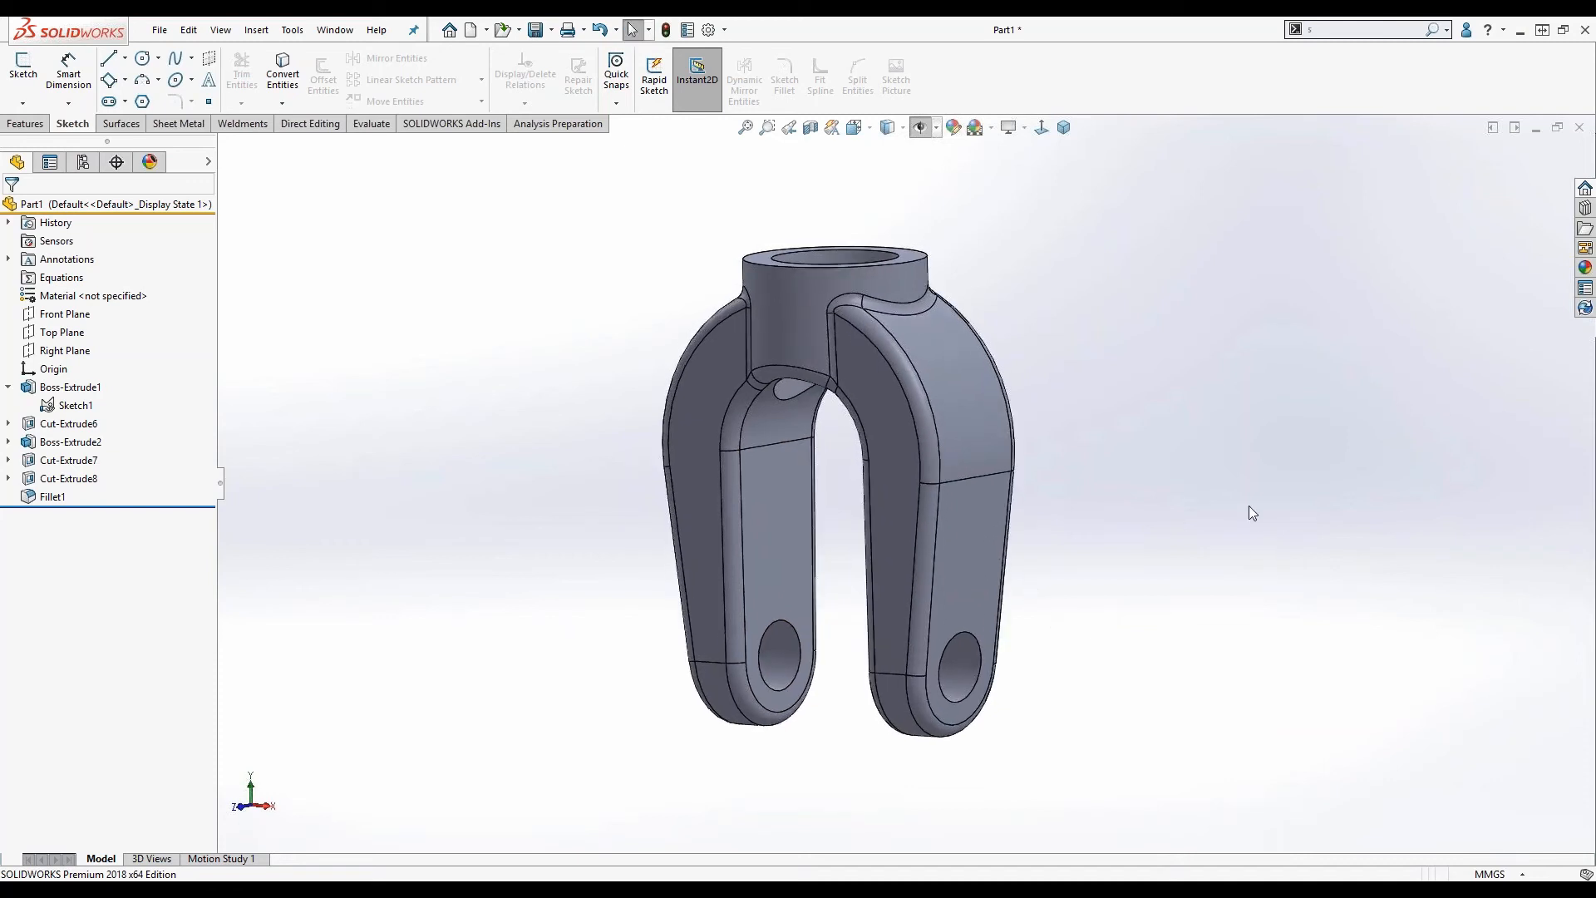
mouse_move(1110, 530)
middle_down()
mouse_move(1119, 737)
mouse_move(1102, 546)
middle_up()
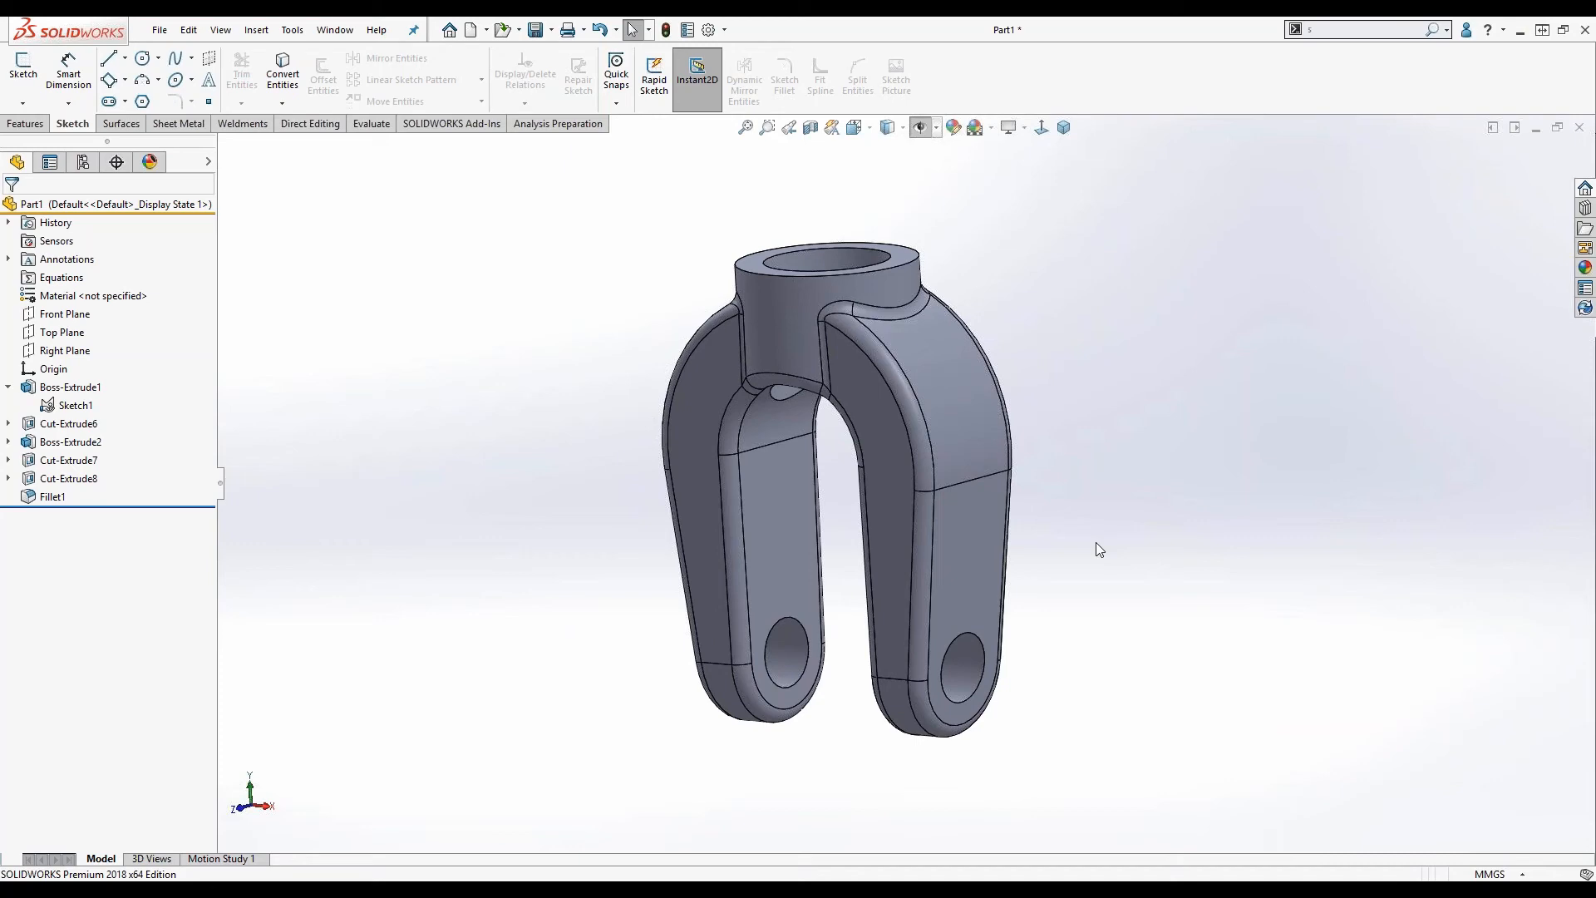
Switch to the open Model Mania 2018 P2 part and examine its boss, arms and recessed outer faces.
key(ctrl+Tab)
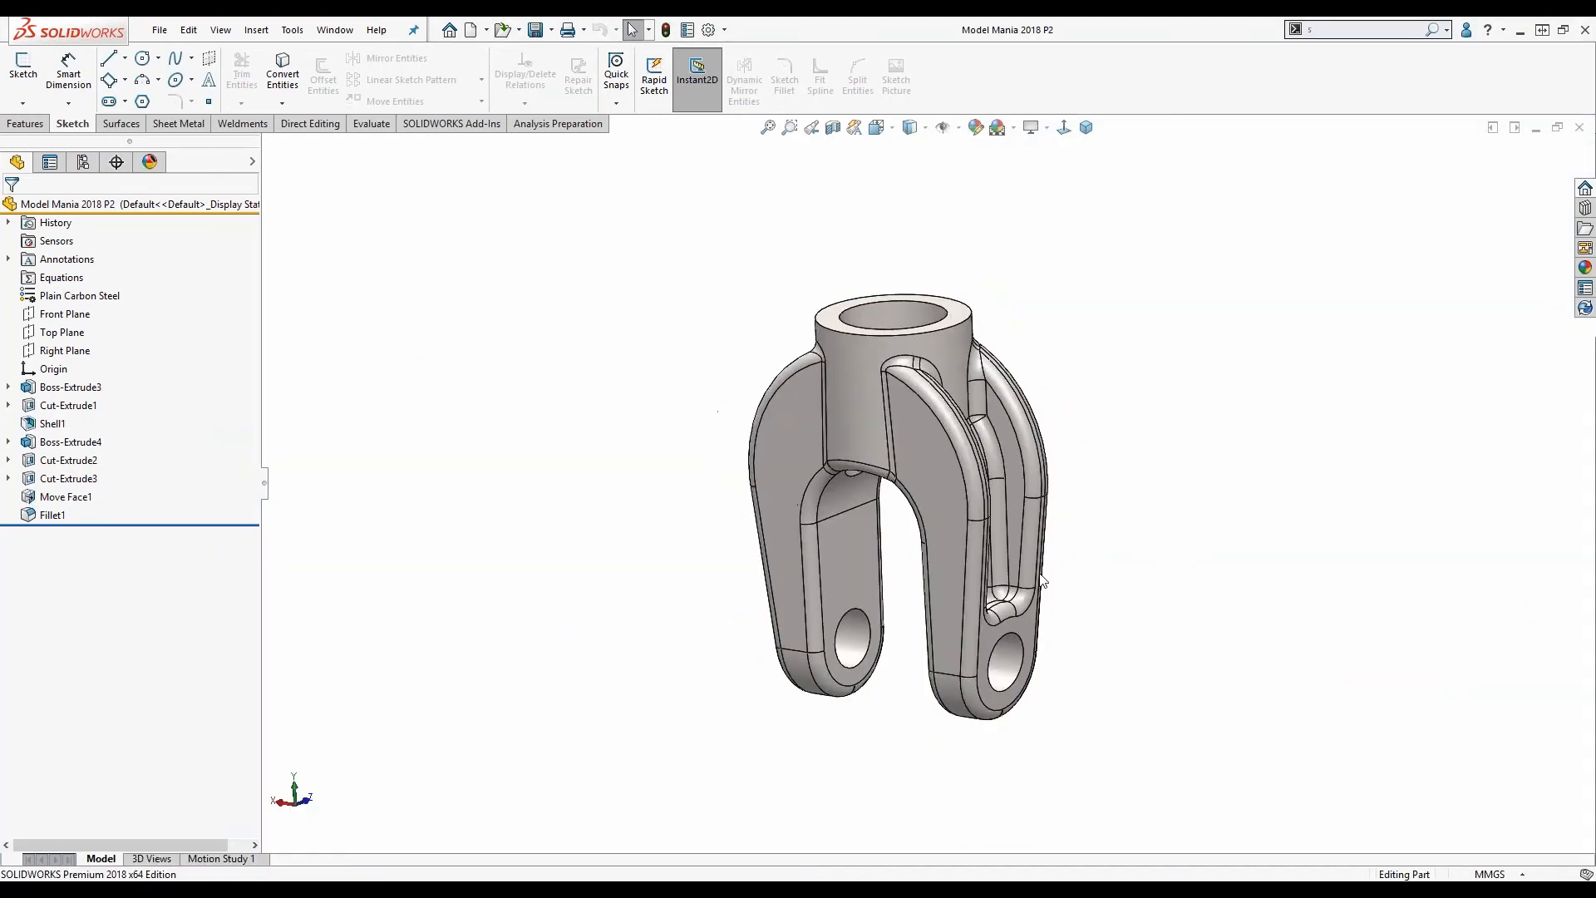
scroll(1041, 579, down, 2)
scroll(949, 483, up, 2)
scroll(923, 434, down, 1)
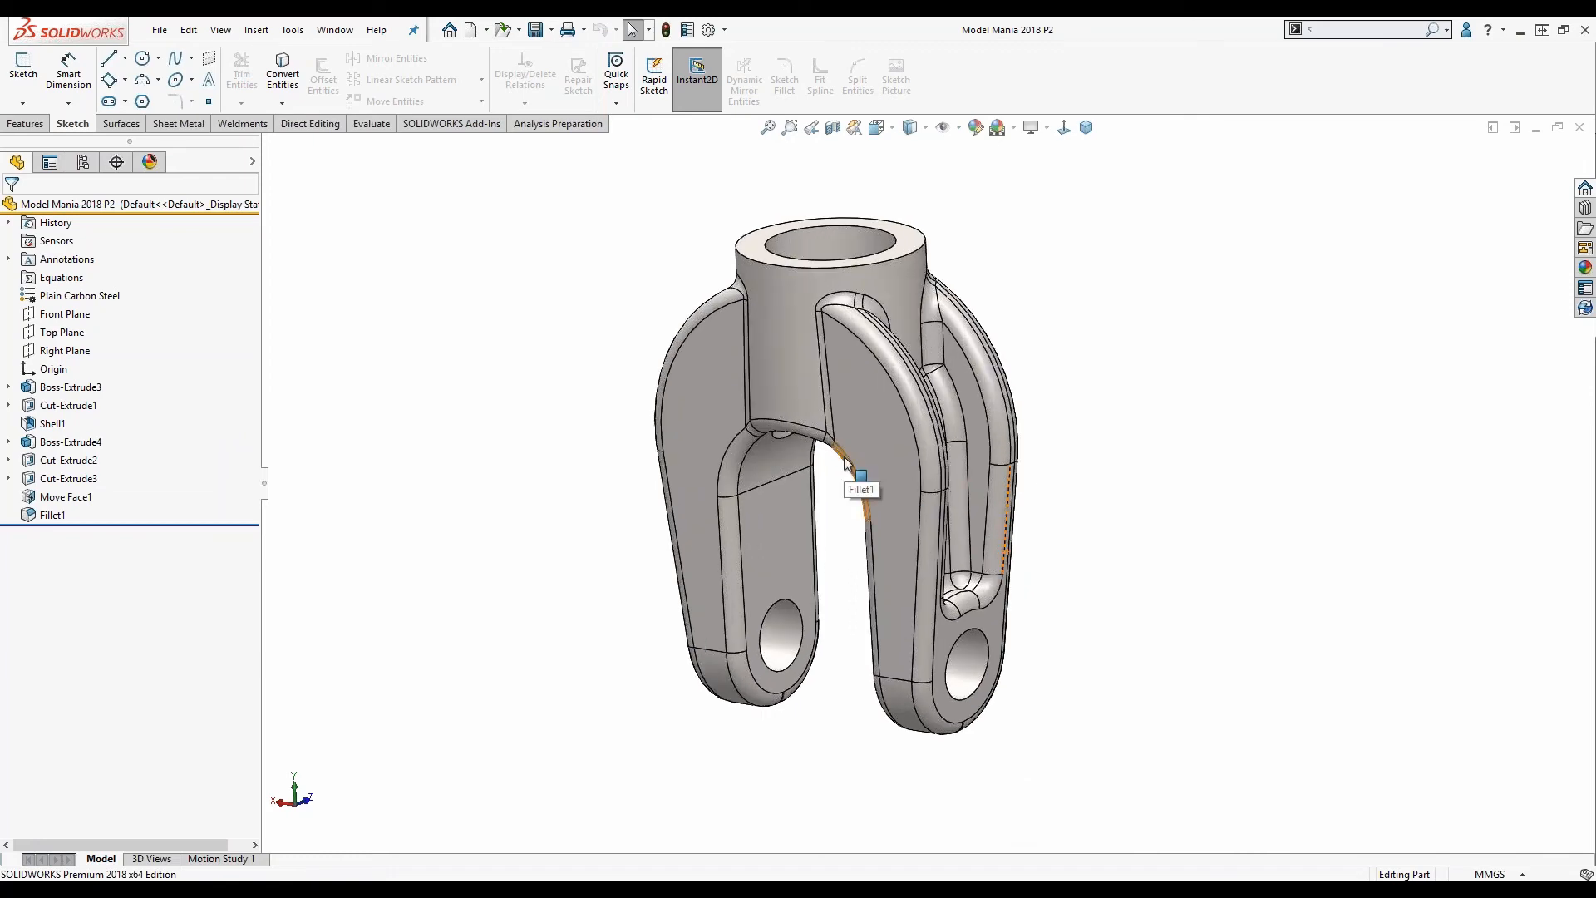
mouse_move(598, 463)
middle_down()
mouse_move(560, 495)
mouse_move(601, 449)
middle_up()
scroll(554, 468, down, 1)
scroll(904, 477, up, 2)
scroll(1014, 457, down, 2)
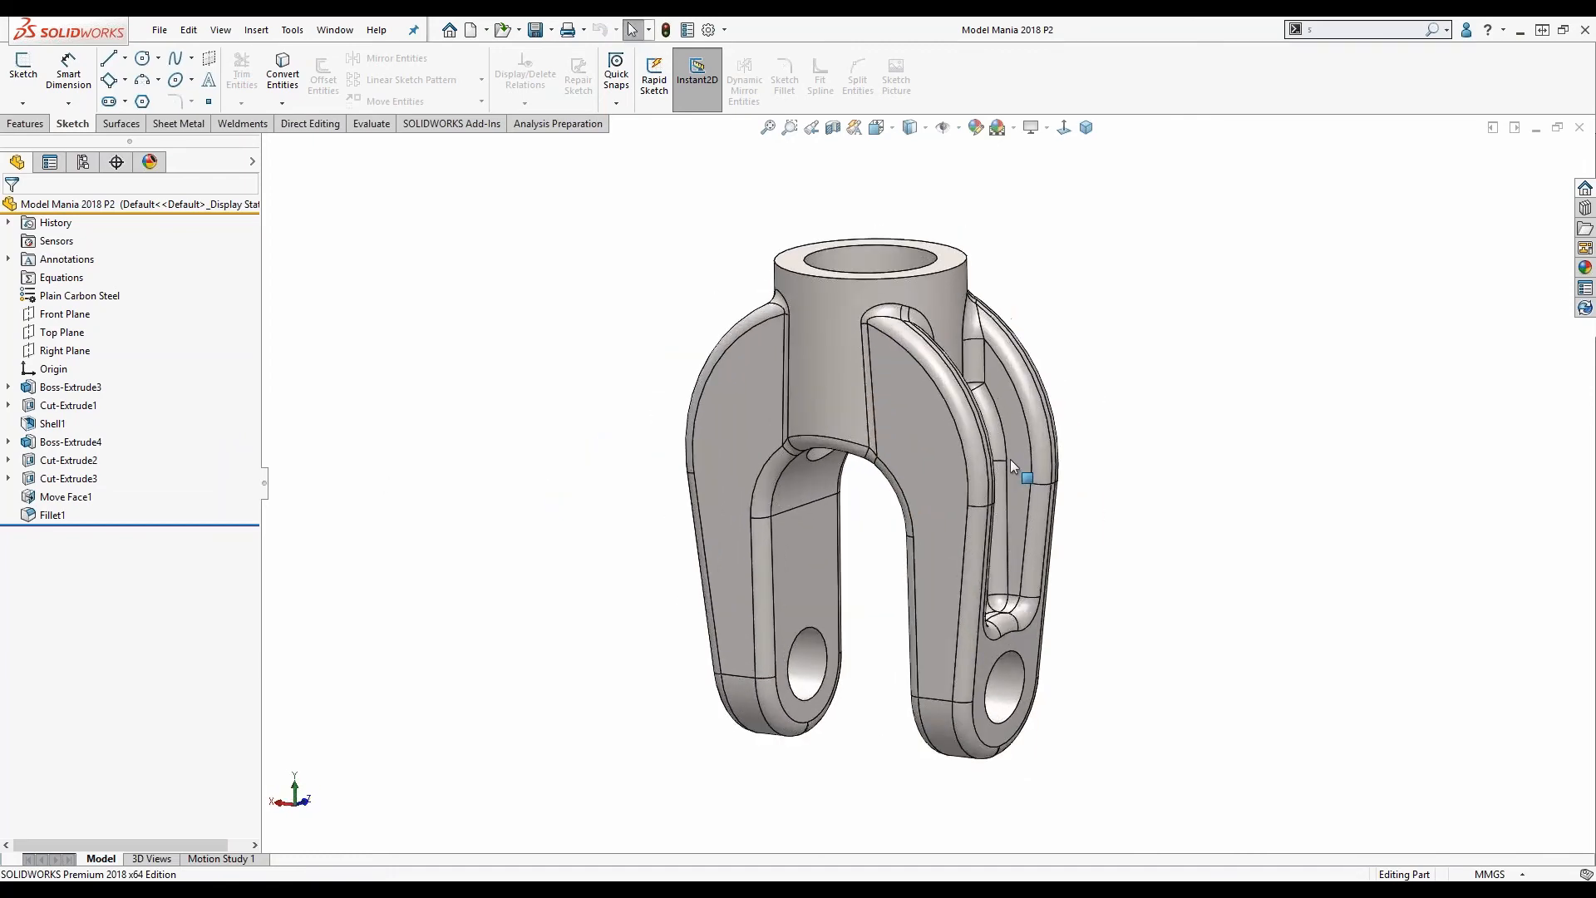
Roll the feature history back to Cut-Extrude1, advance it past Shell1, and examine the shelled clevis.
drag(155, 526, 160, 411)
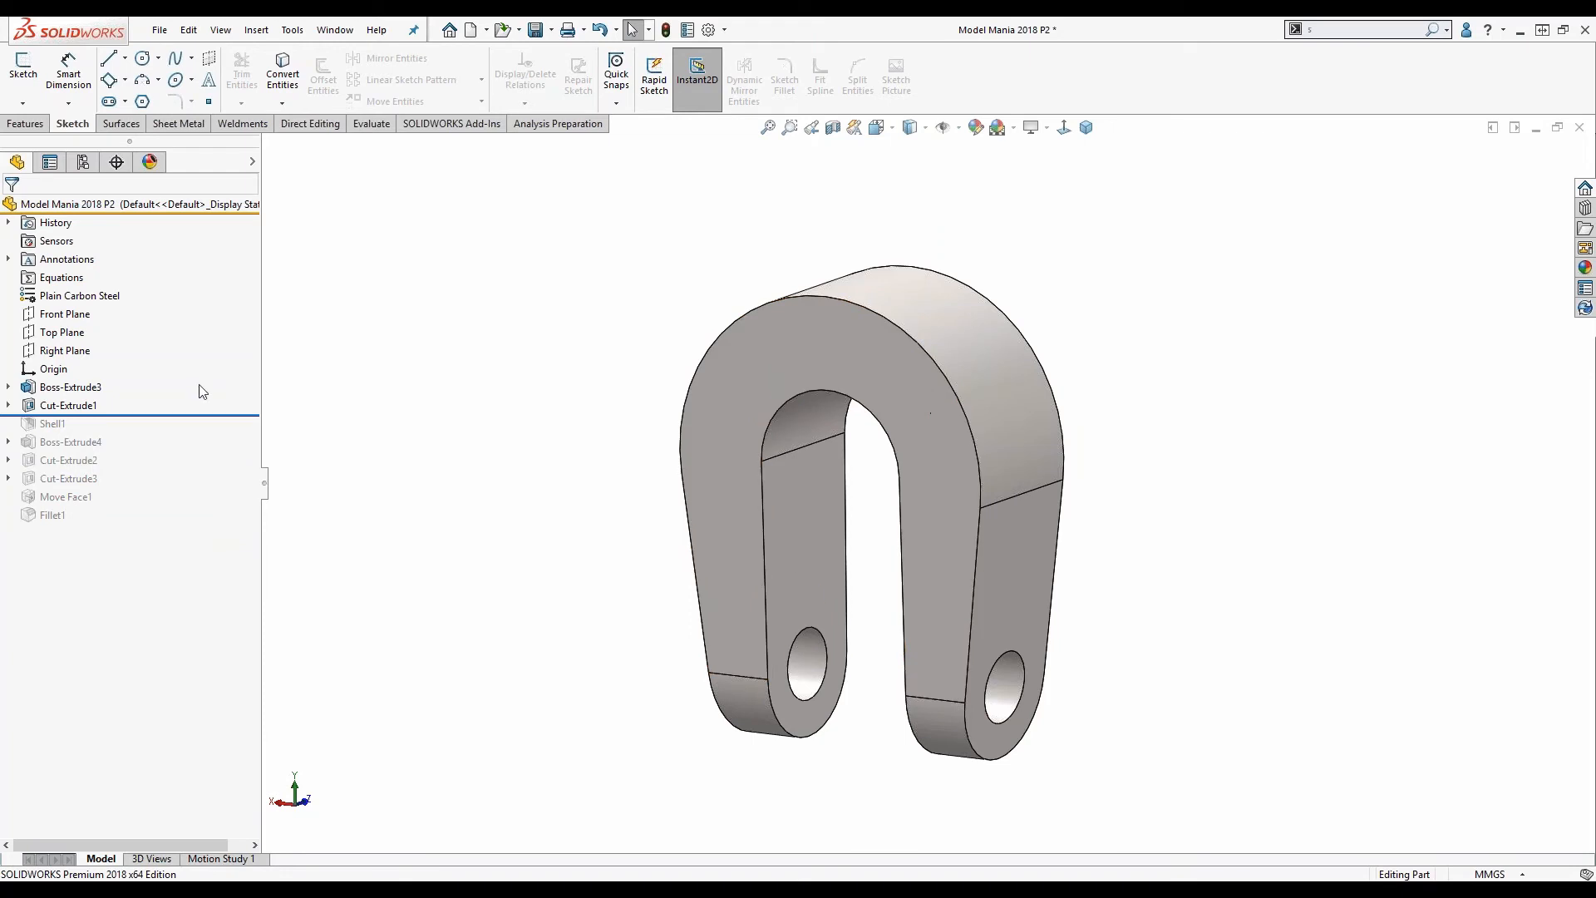
drag(205, 415, 200, 432)
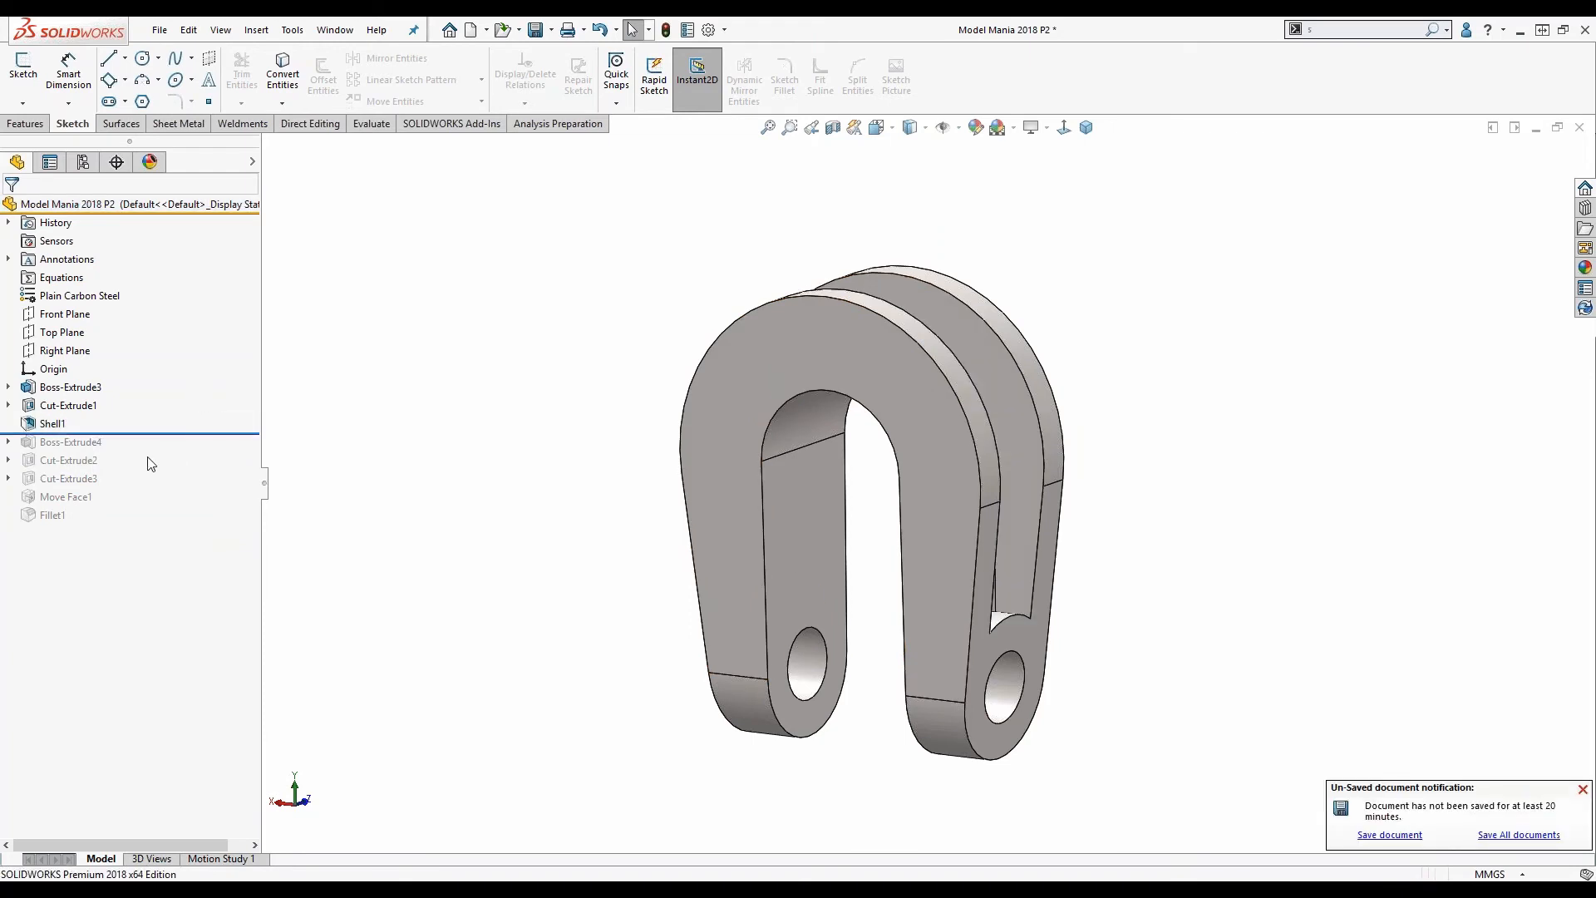
mouse_move(52, 423)
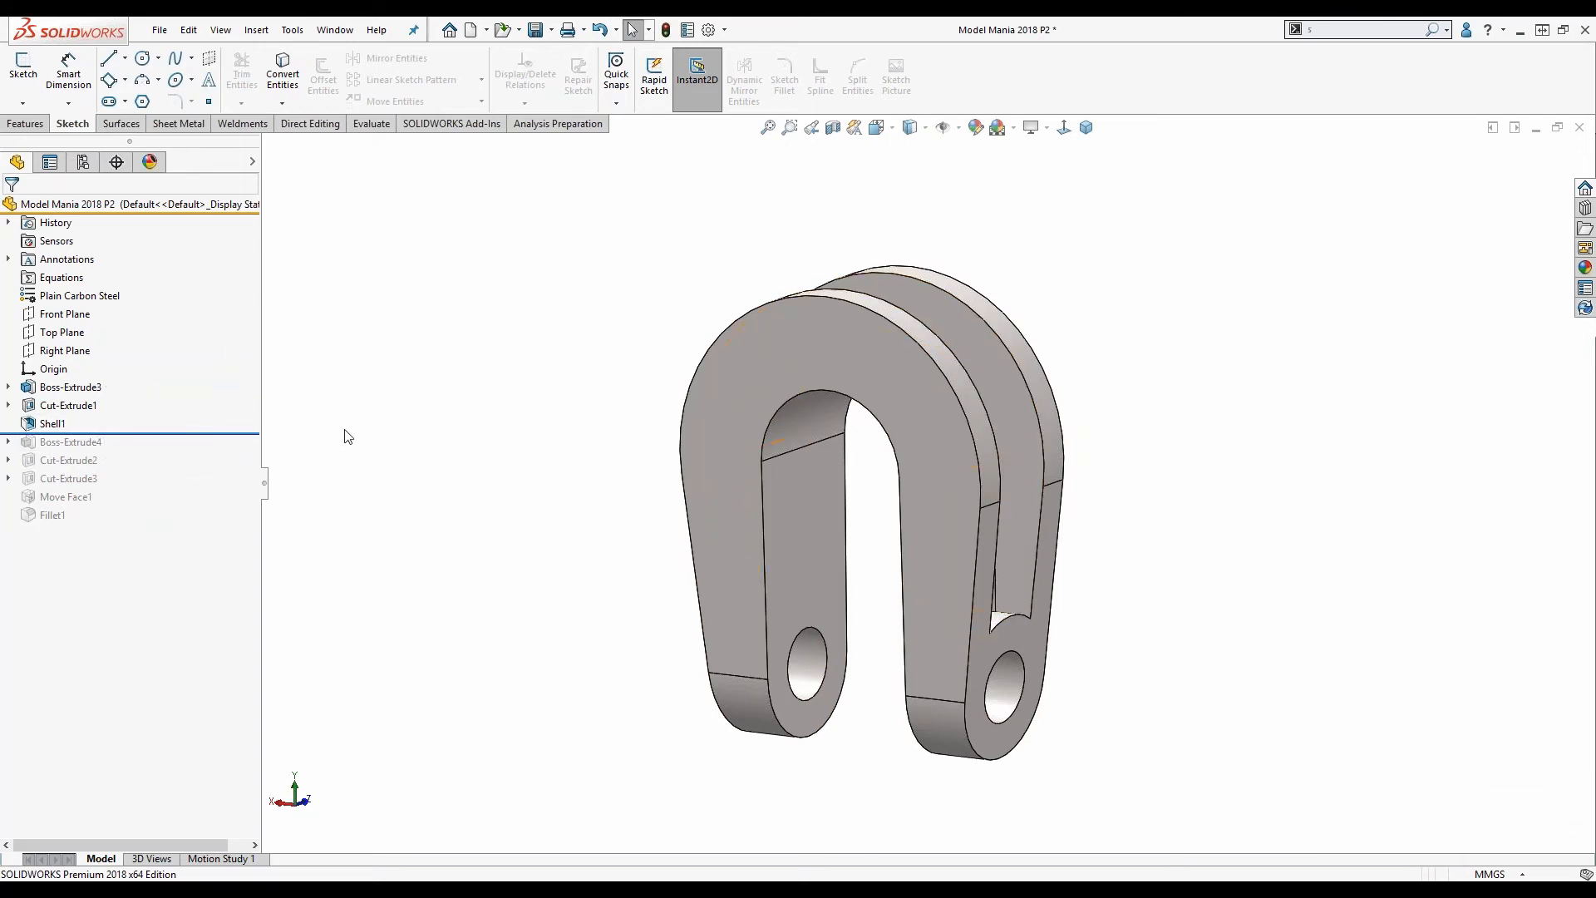
middle_drag(479, 342, 474, 391)
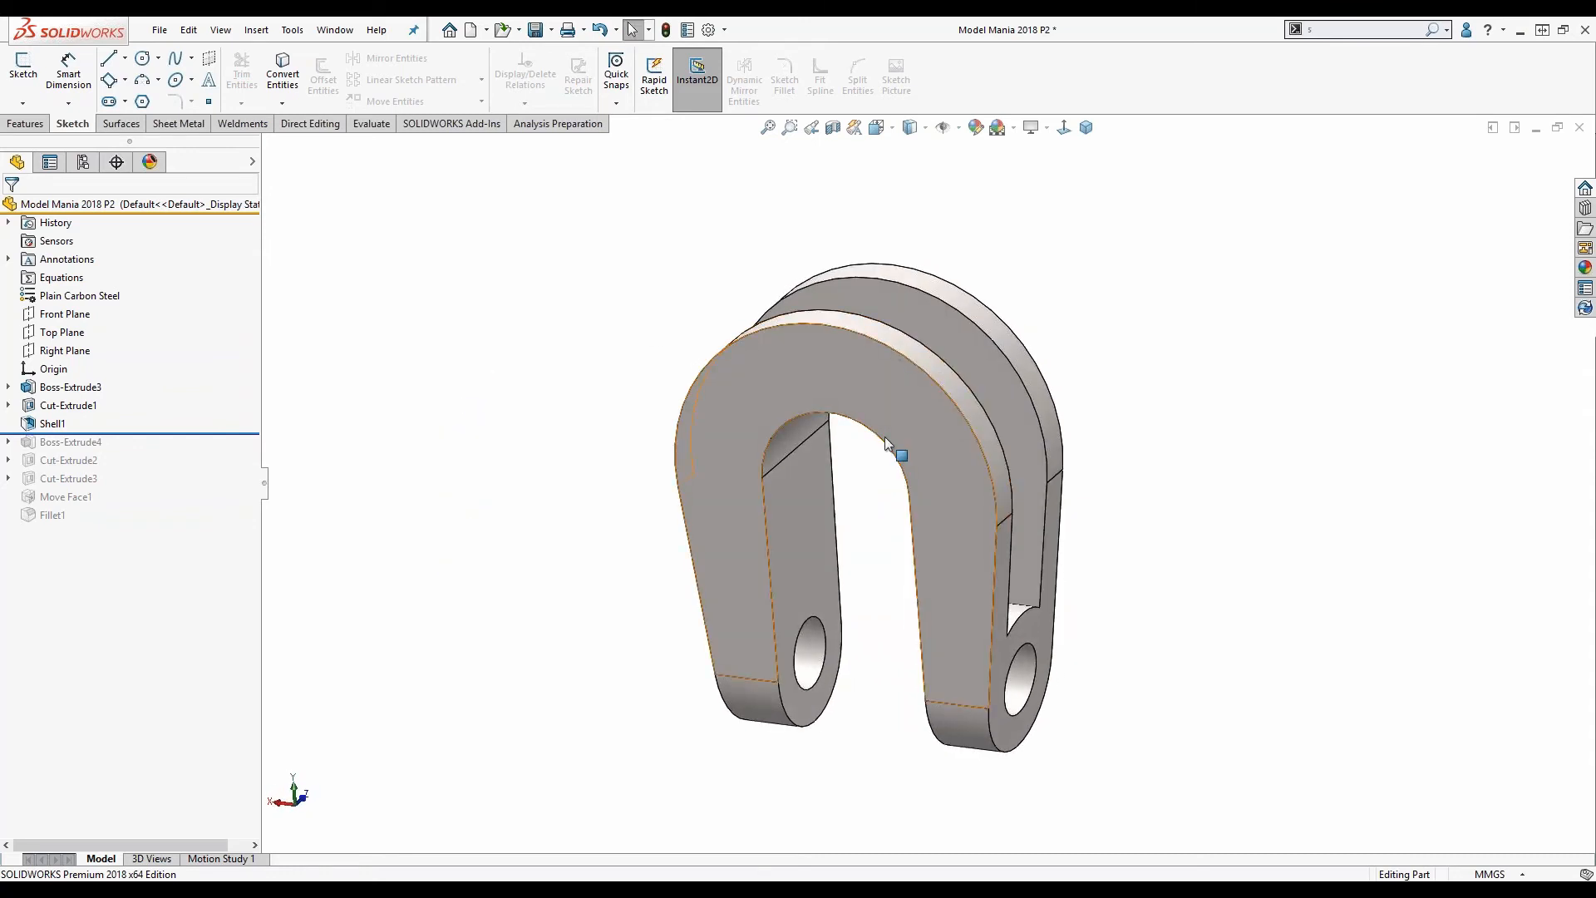
Roll the feature history forward past Boss-Extrude4 and examine how the boss meets the shelled arms and bore.
drag(140, 447, 137, 451)
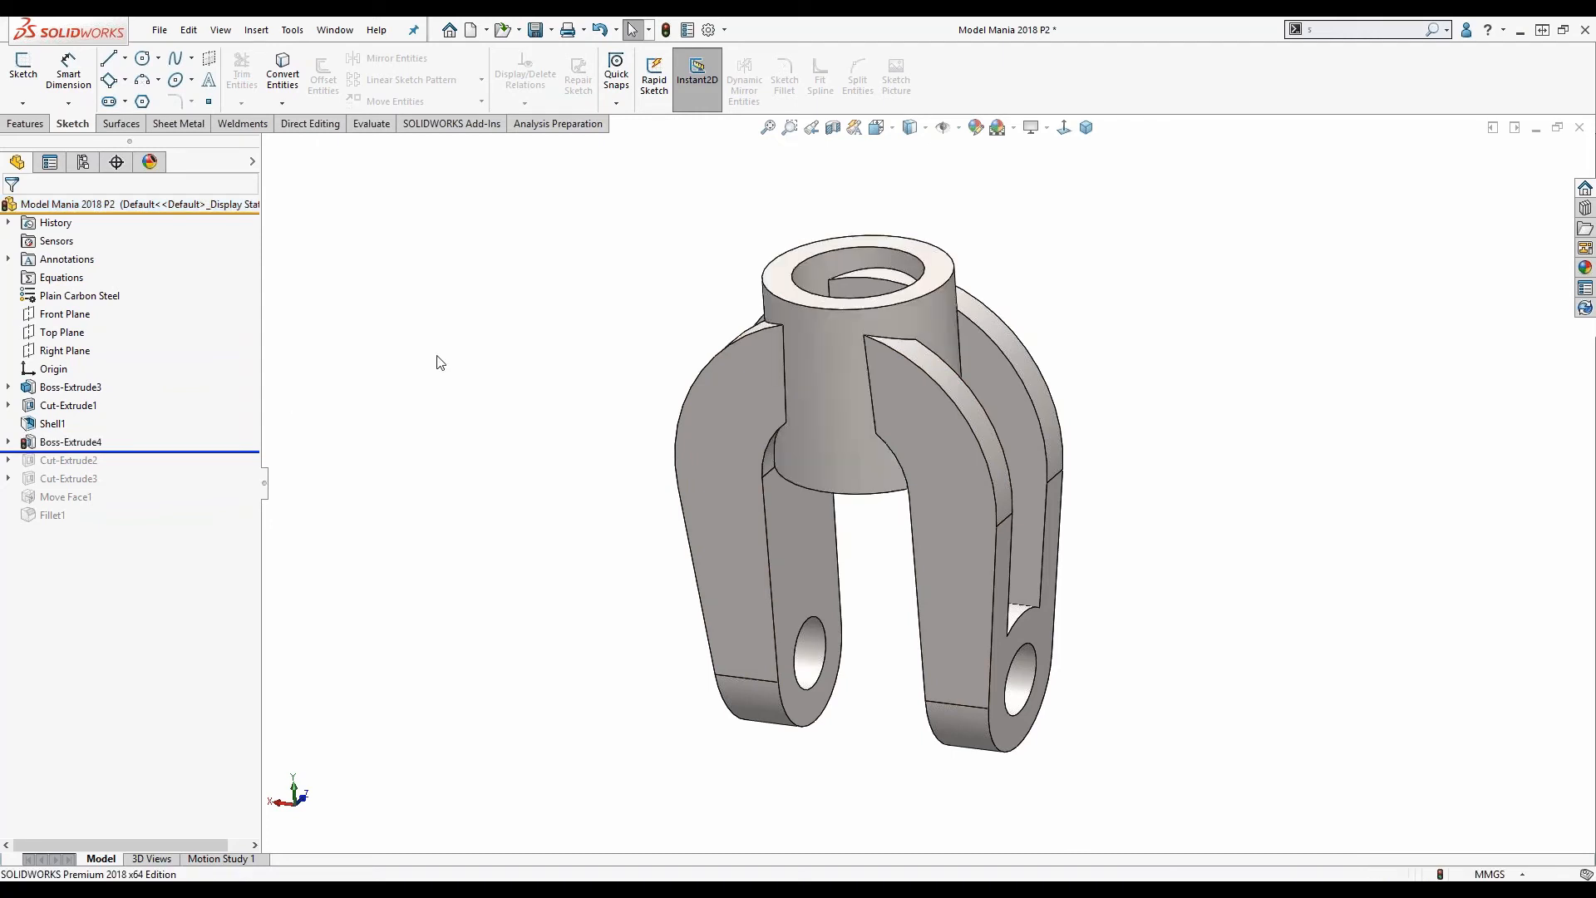
middle_drag(438, 360, 467, 555)
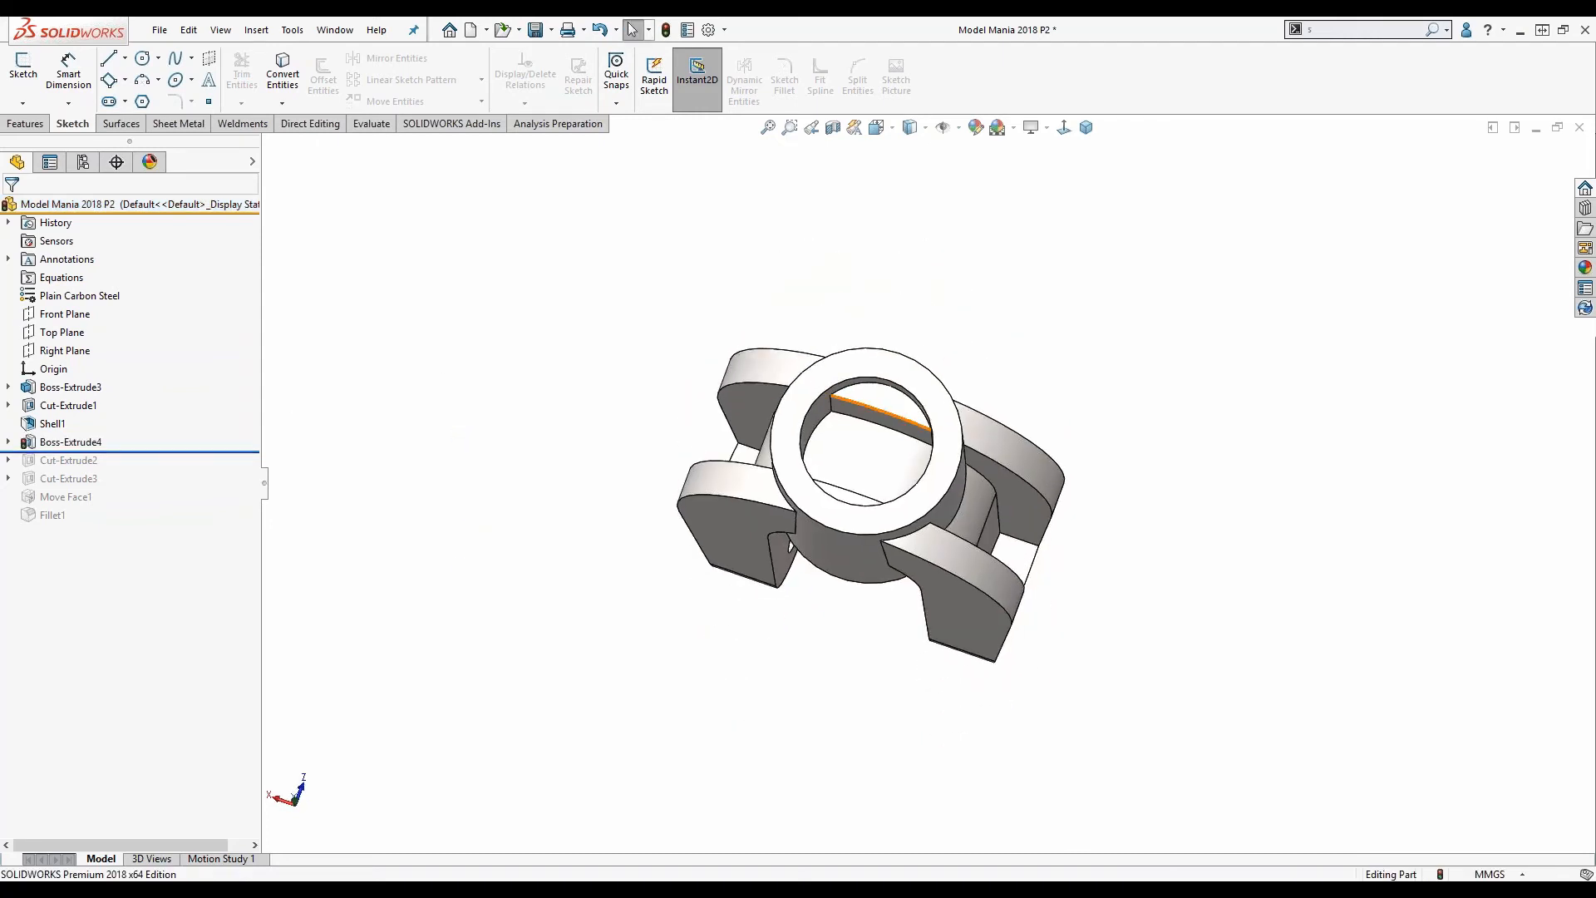
middle_drag(870, 502, 882, 230)
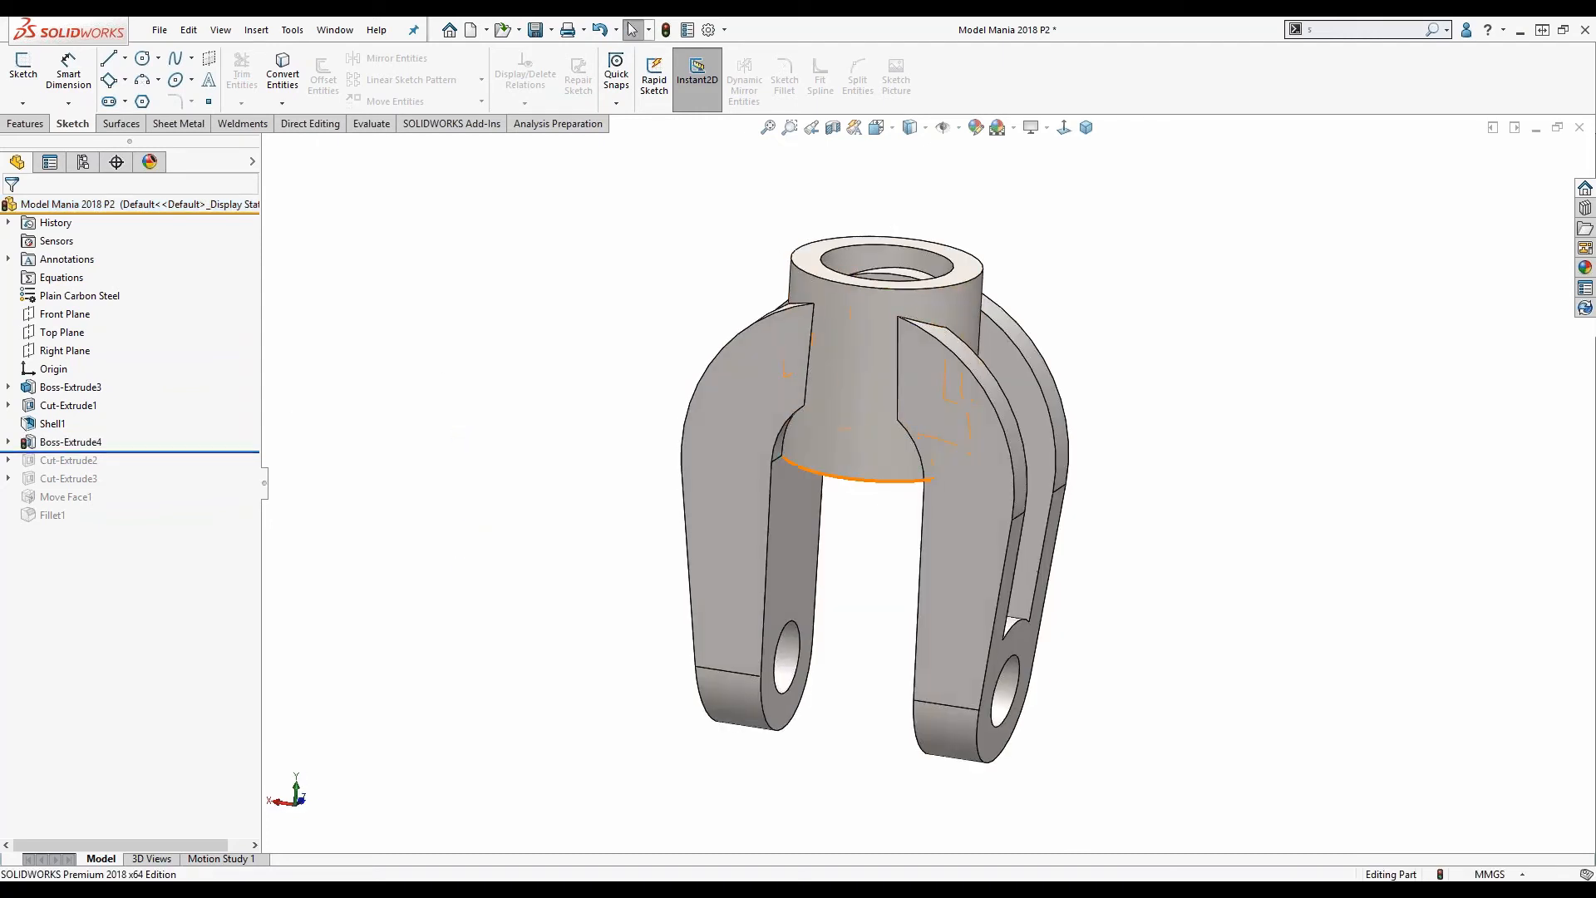
Roll the feature history forward past Cut-Extrude2 and examine the cleared space between the clevis arms below the boss.
middle_drag(896, 352, 835, 409)
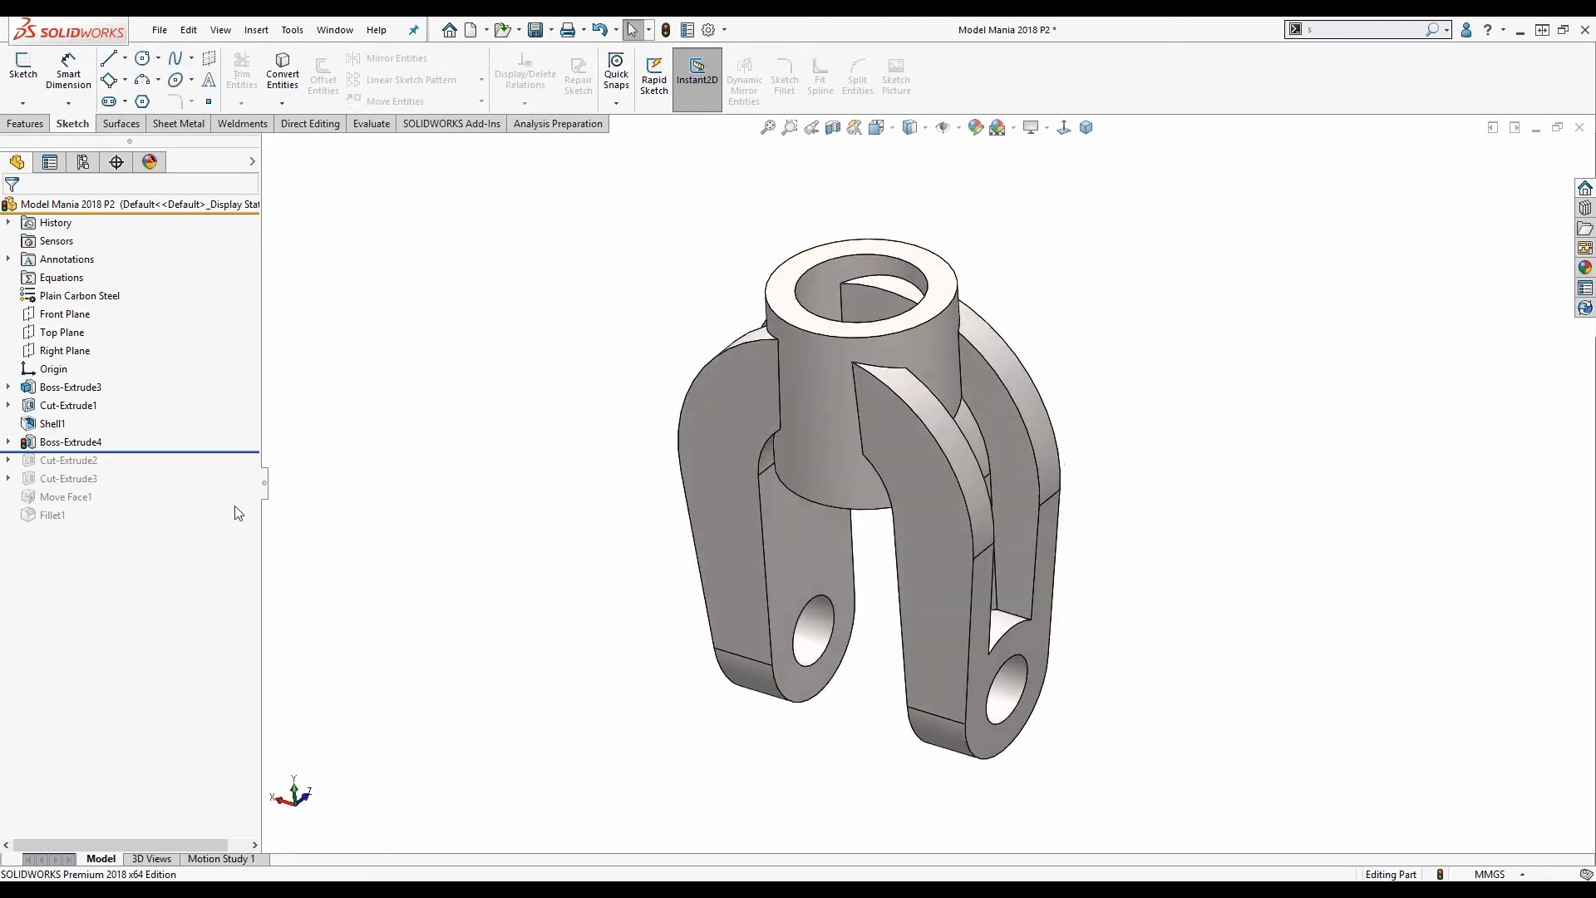
drag(231, 451, 230, 469)
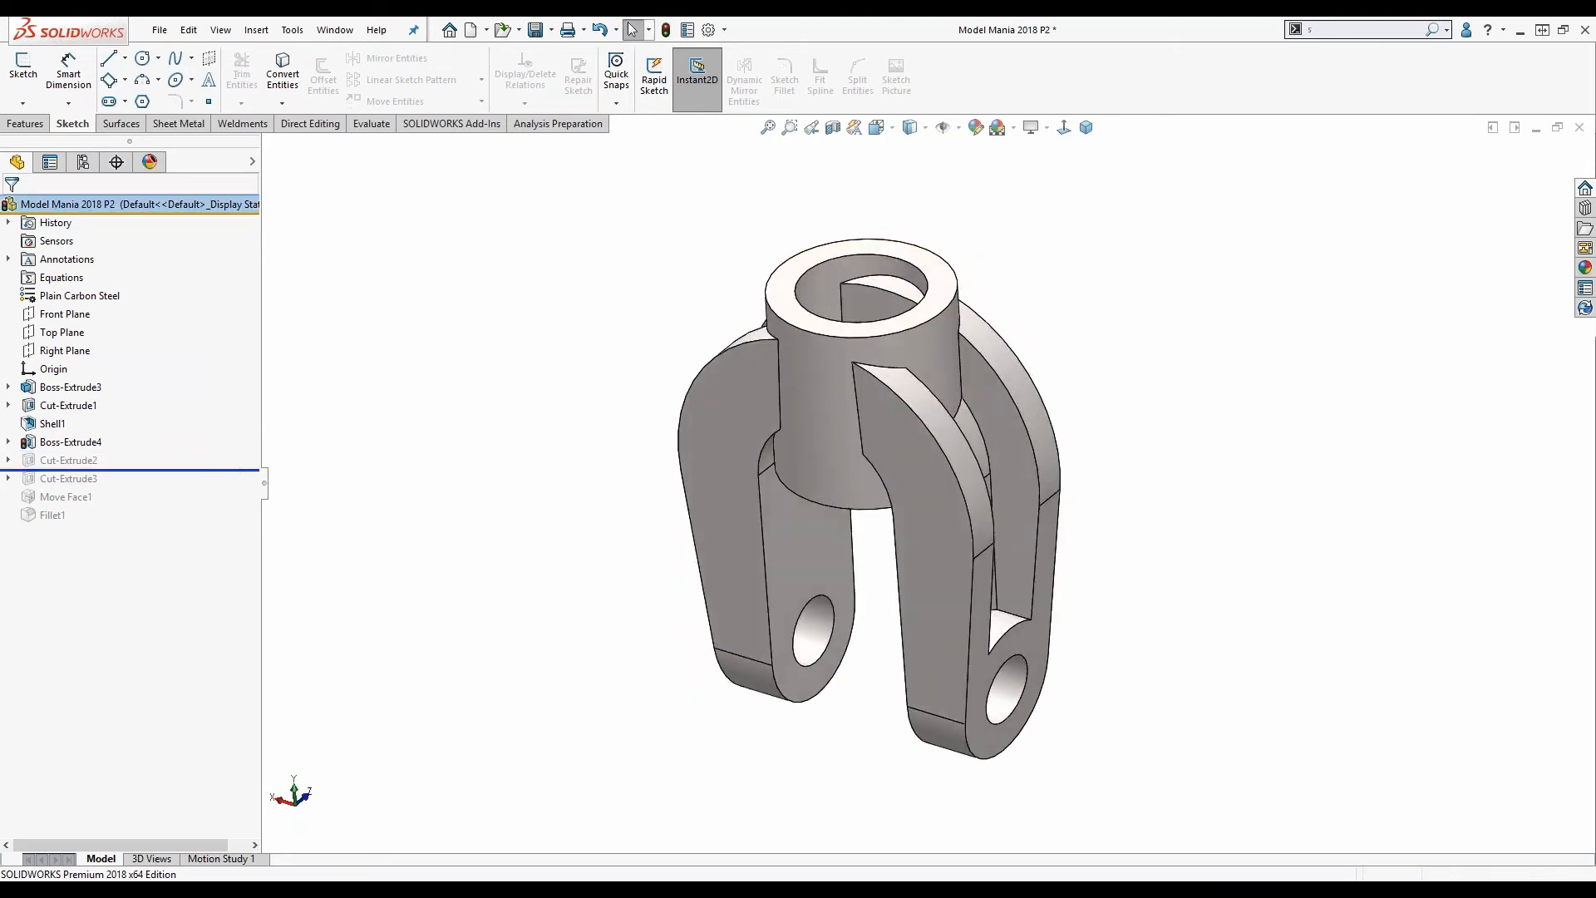
middle_drag(436, 412, 460, 303)
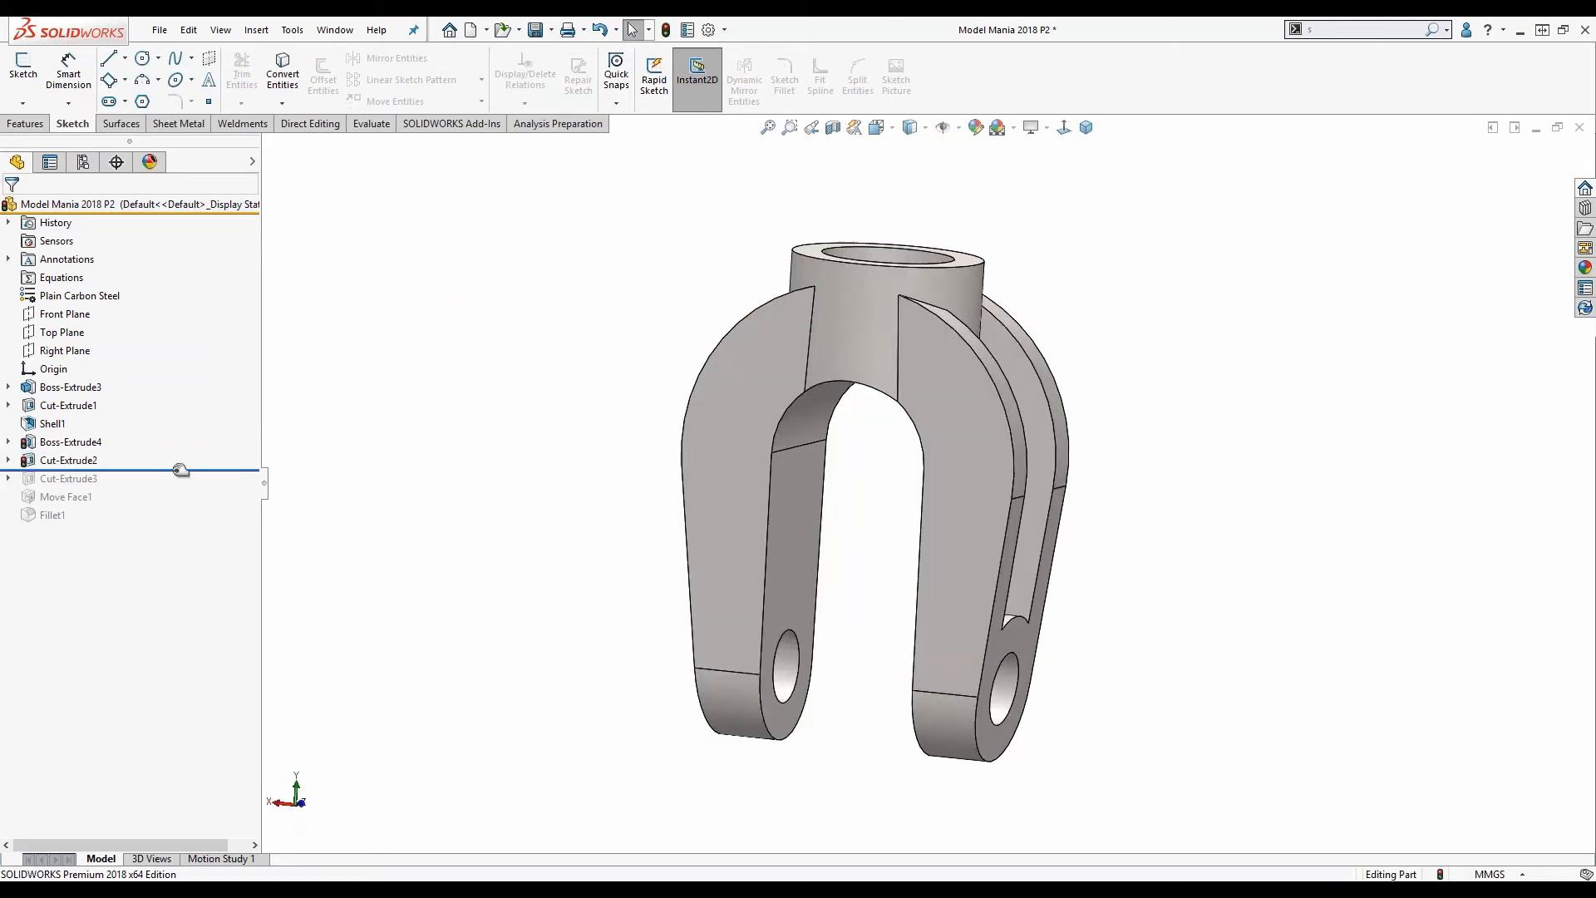
Roll the feature history forward past Cut-Extrude3 and examine the boss bore and the inner arch between the arms.
drag(180, 470, 180, 489)
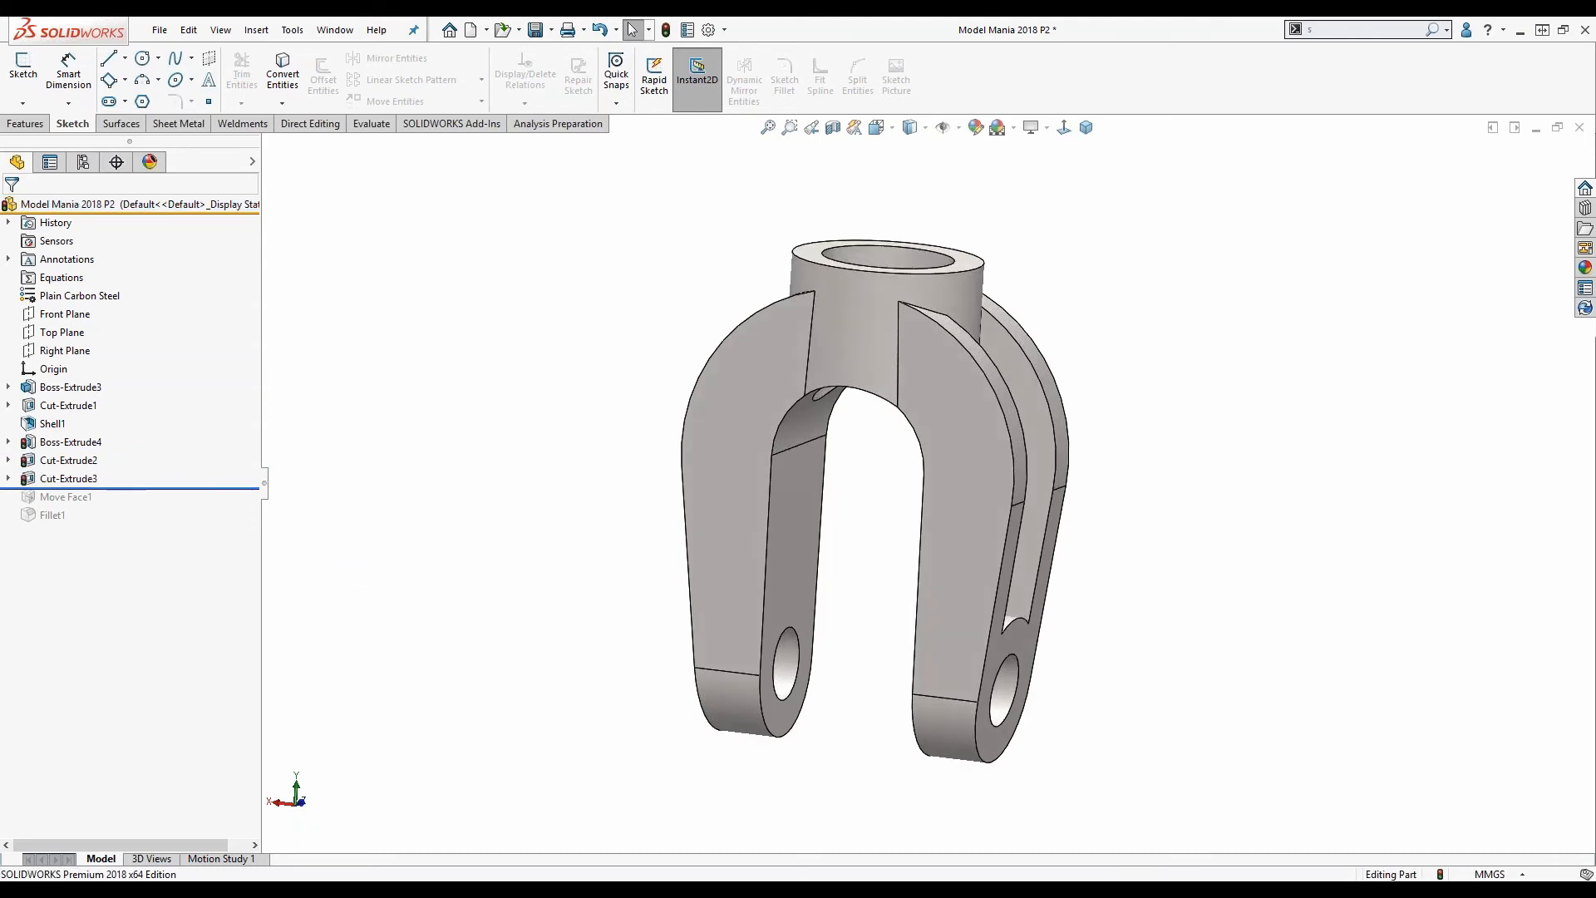
middle_drag(558, 407, 573, 521)
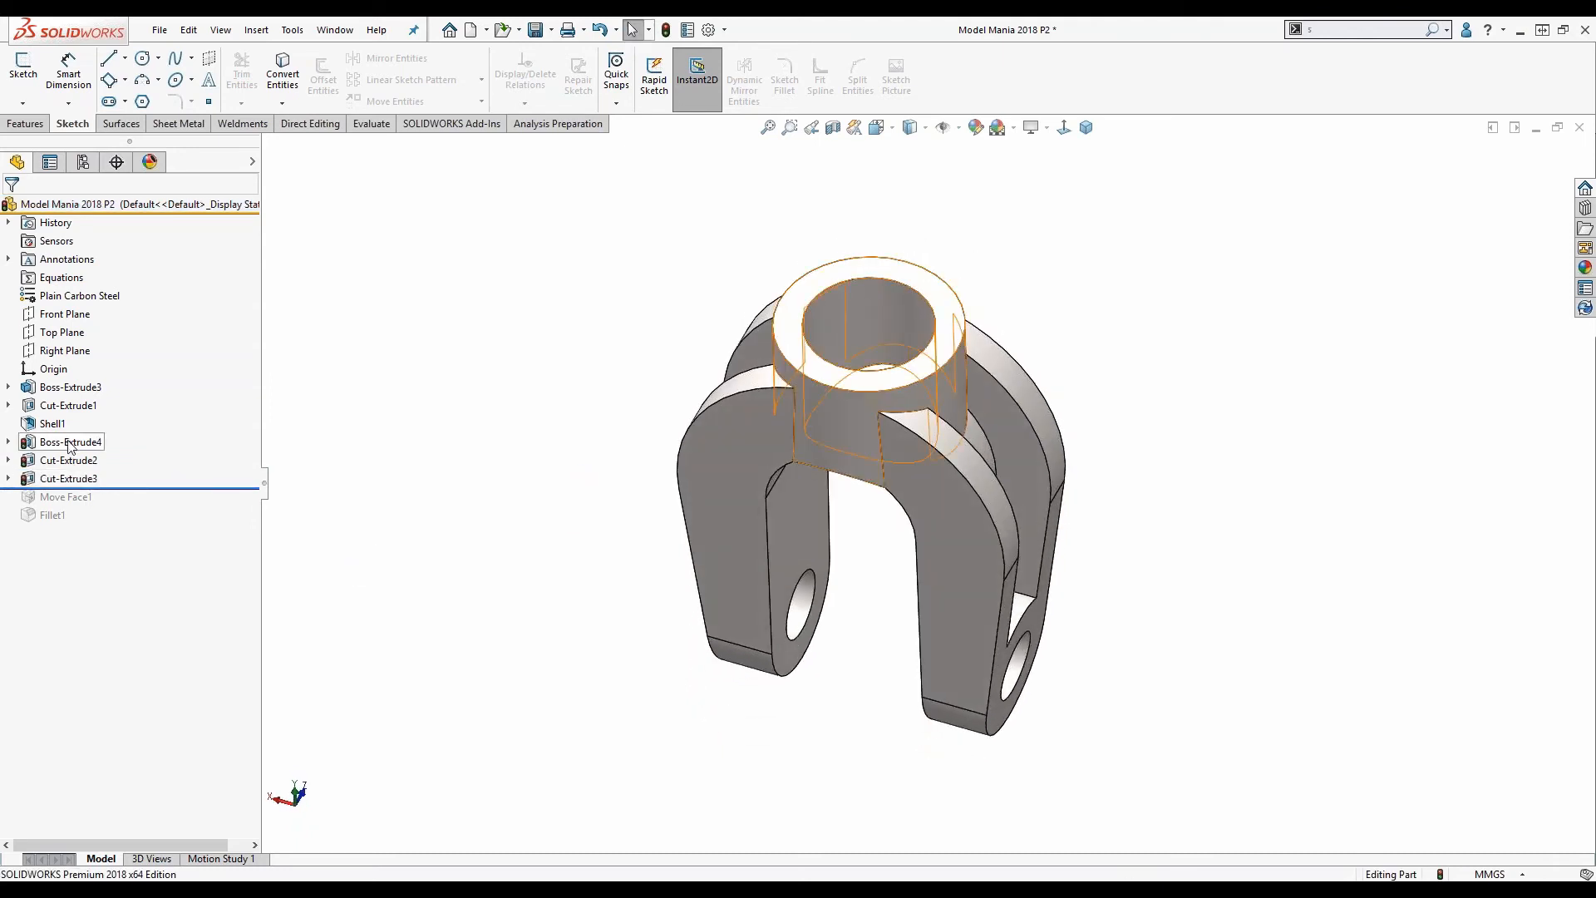
middle_drag(576, 319, 588, 456)
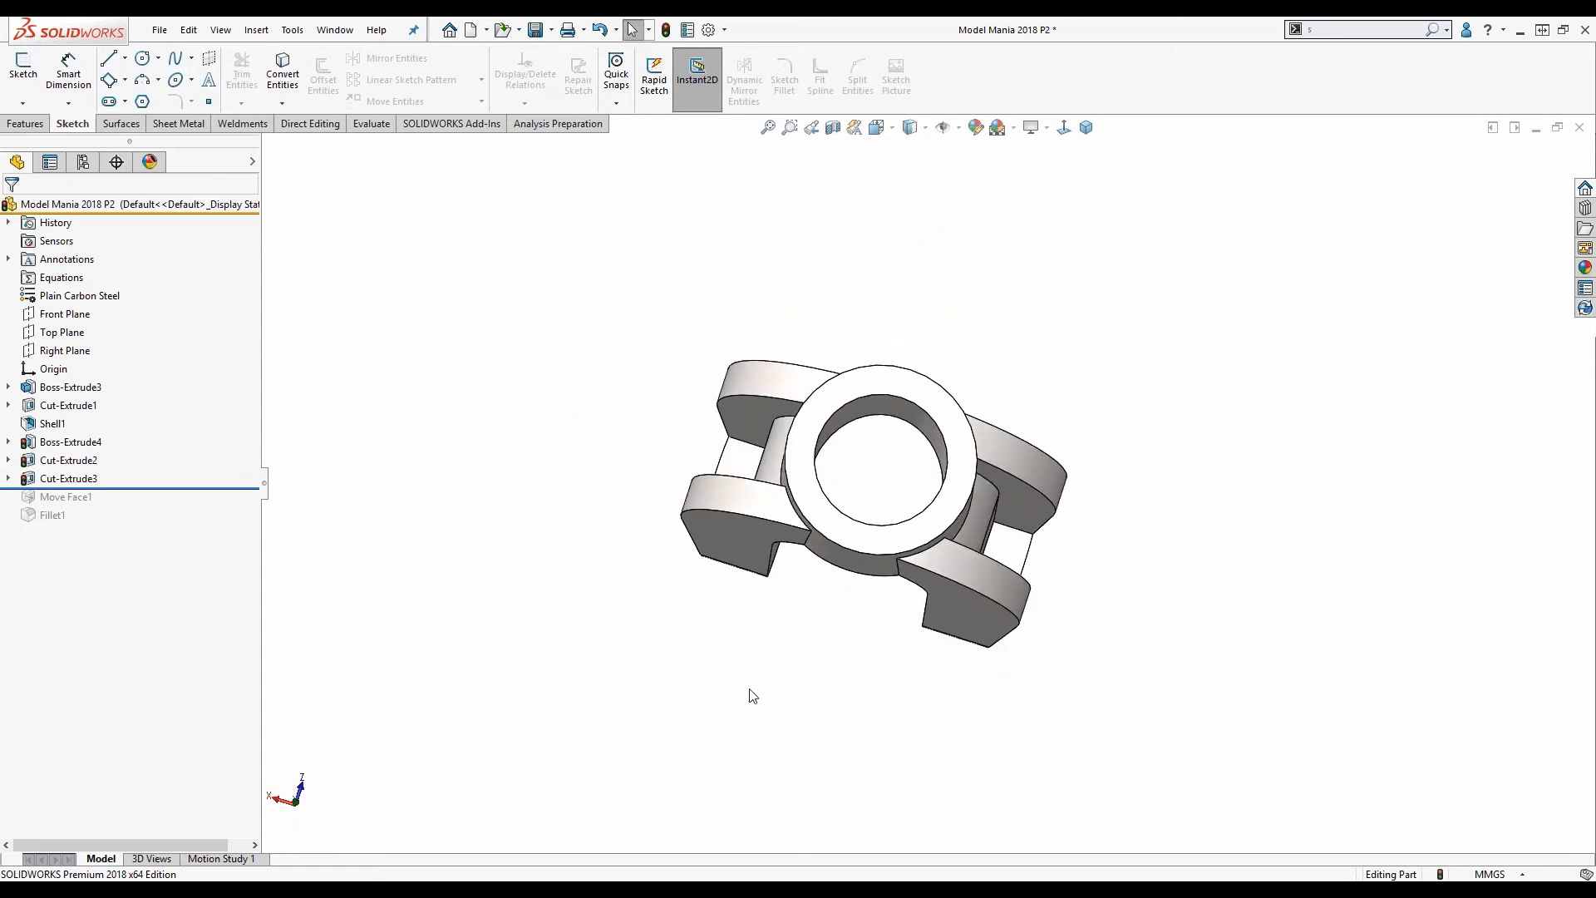
middle_drag(749, 689, 825, 442)
scroll(890, 533, up, 1)
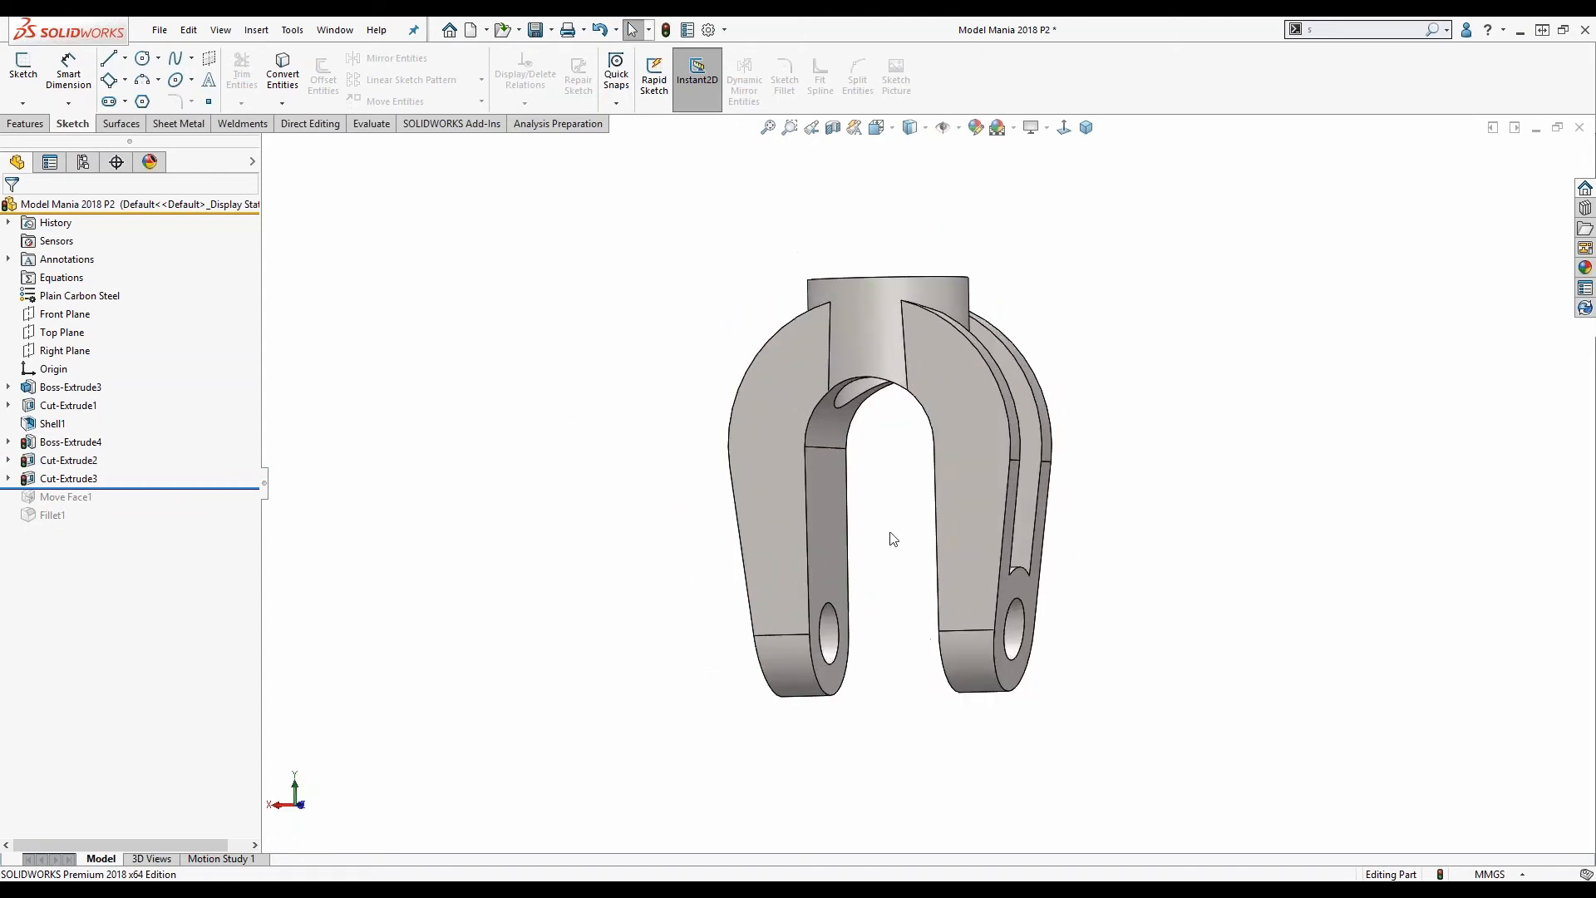
middle_drag(892, 539, 855, 541)
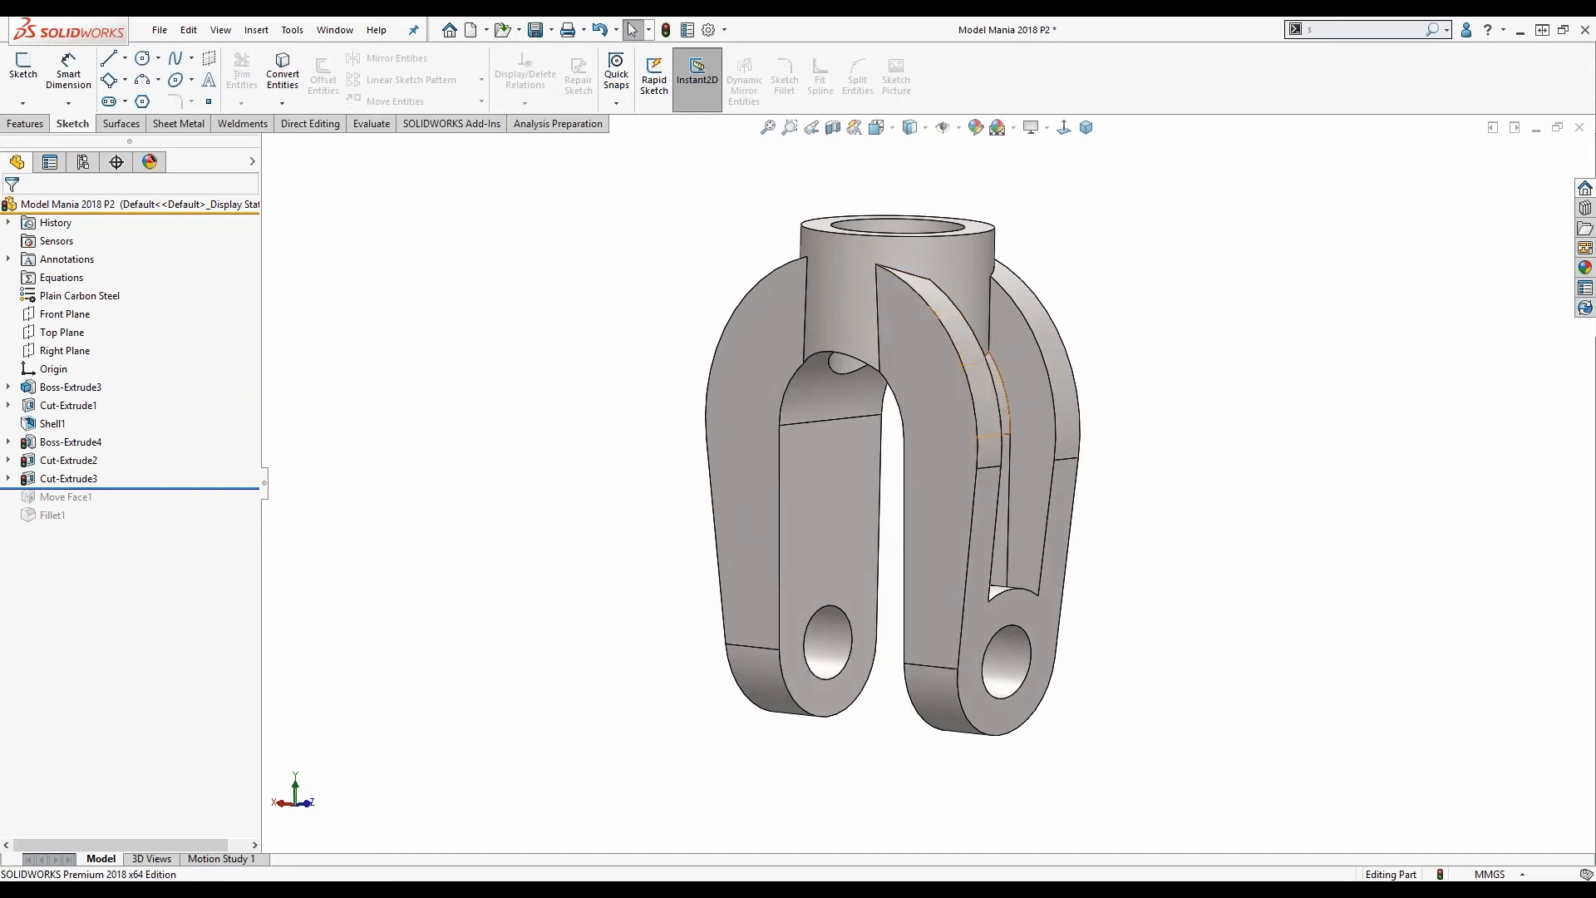
middle_drag(820, 406, 825, 369)
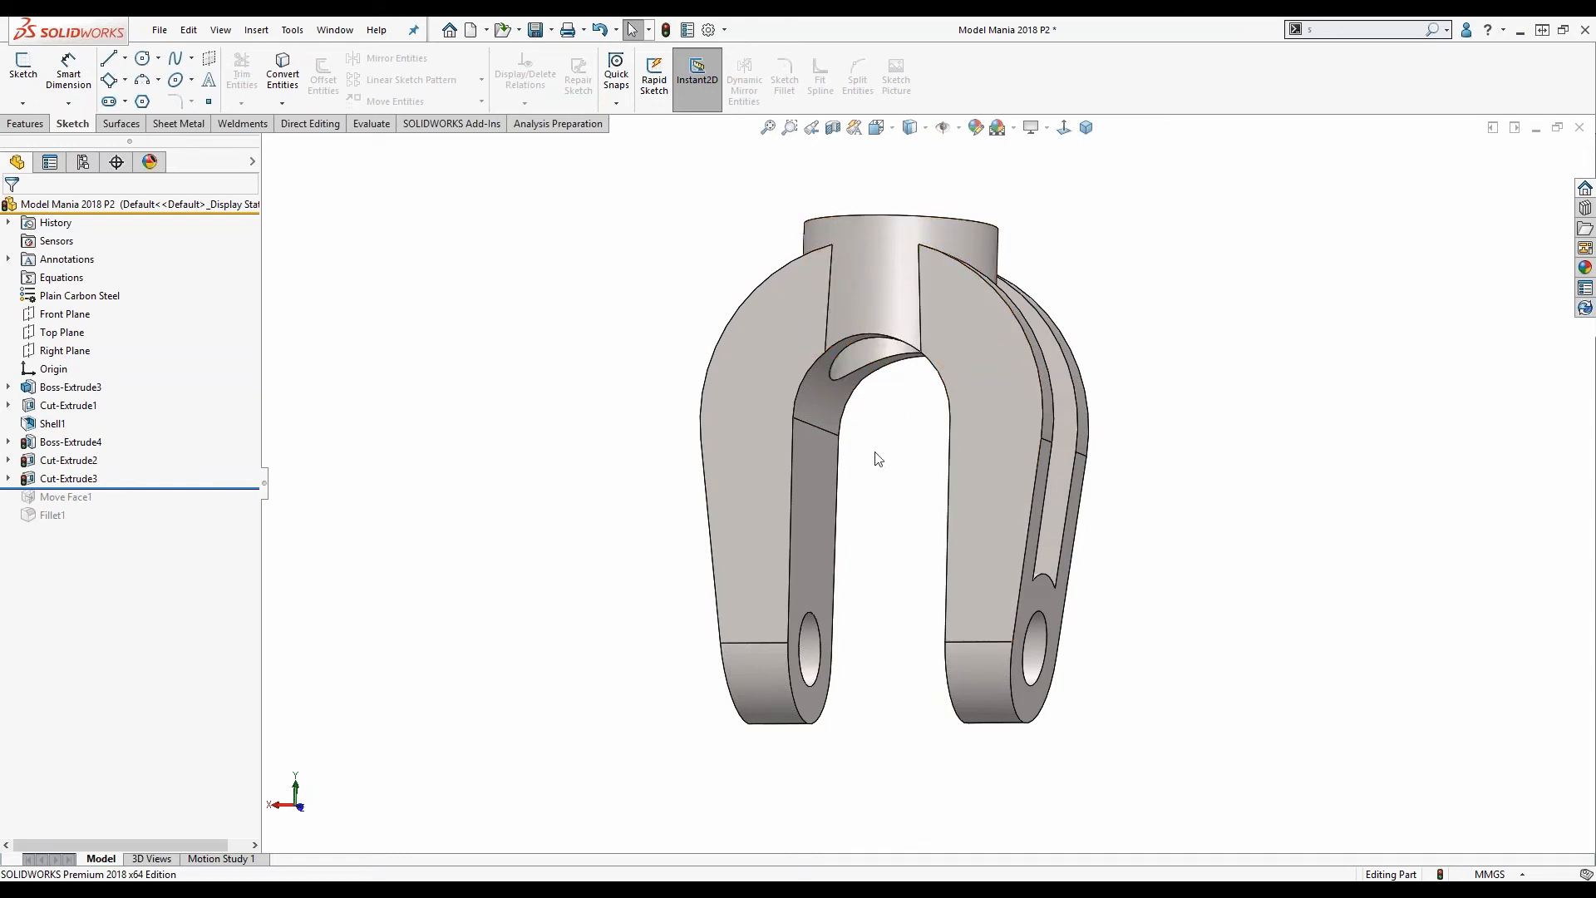
mouse_move(910, 447)
middle_down()
mouse_move(901, 482)
mouse_move(947, 421)
mouse_move(895, 464)
middle_up()
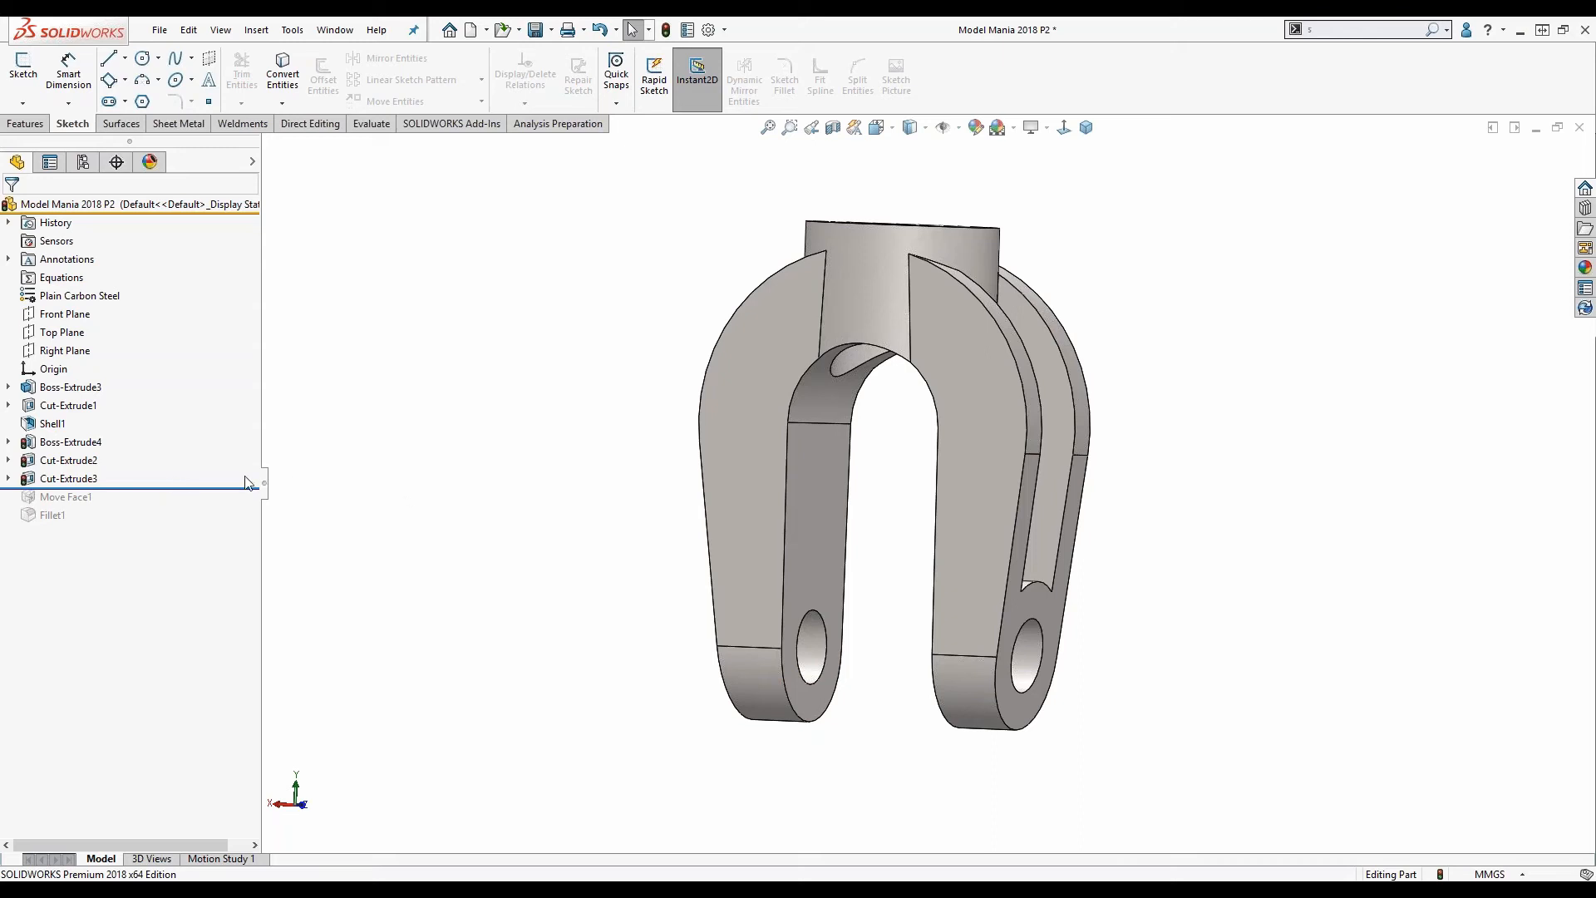
Roll the feature history forward past Move Face1 and open that feature's definition.
click(187, 488)
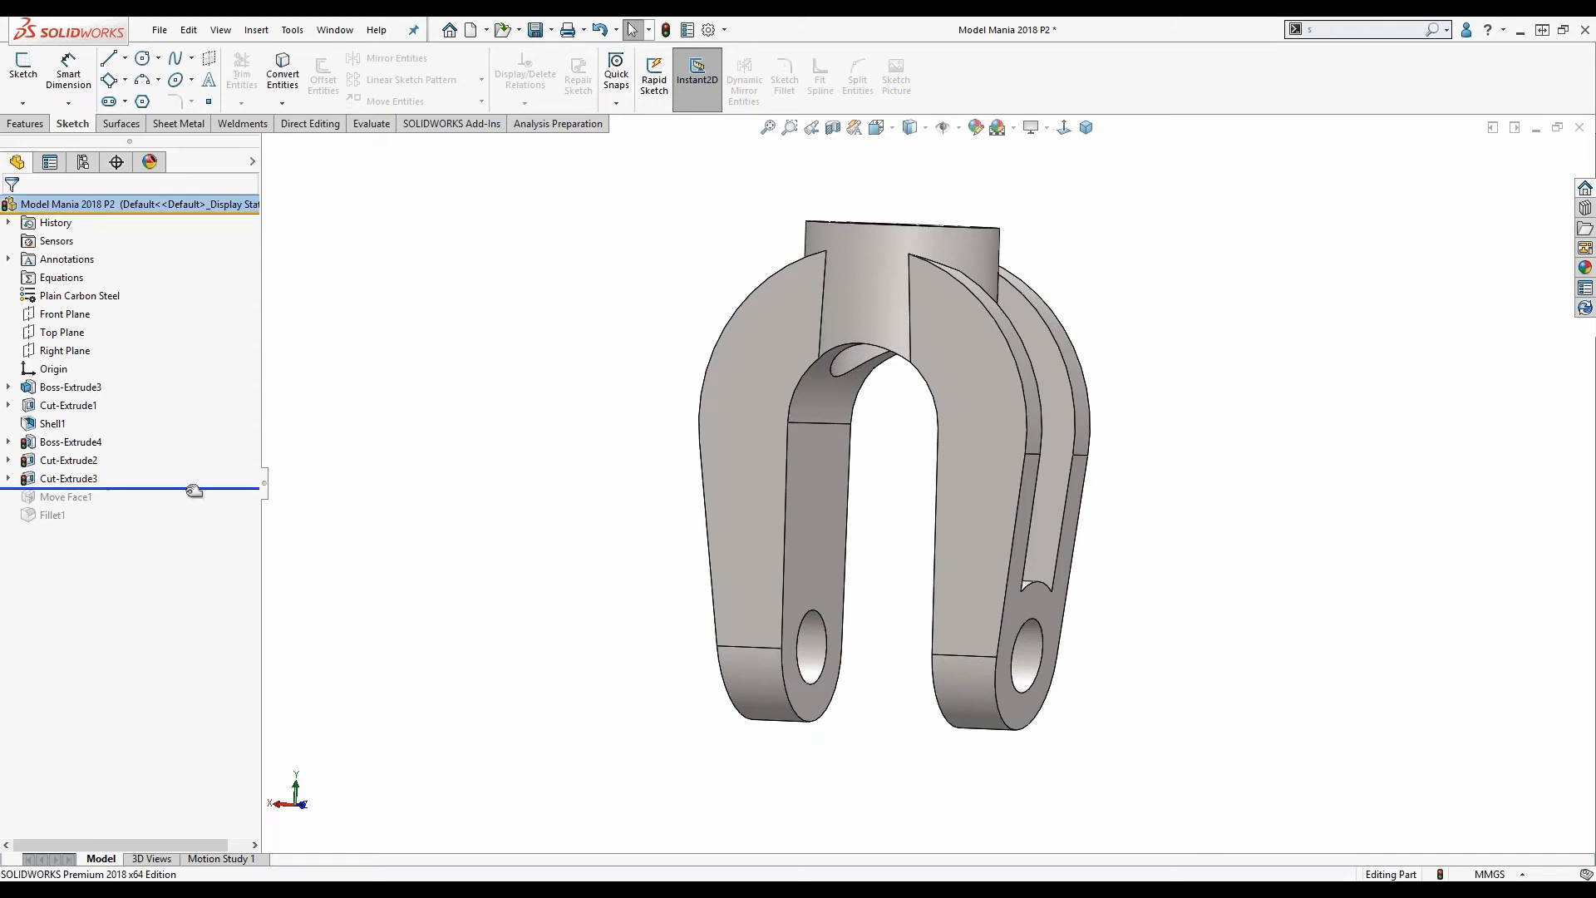
drag(194, 491, 194, 506)
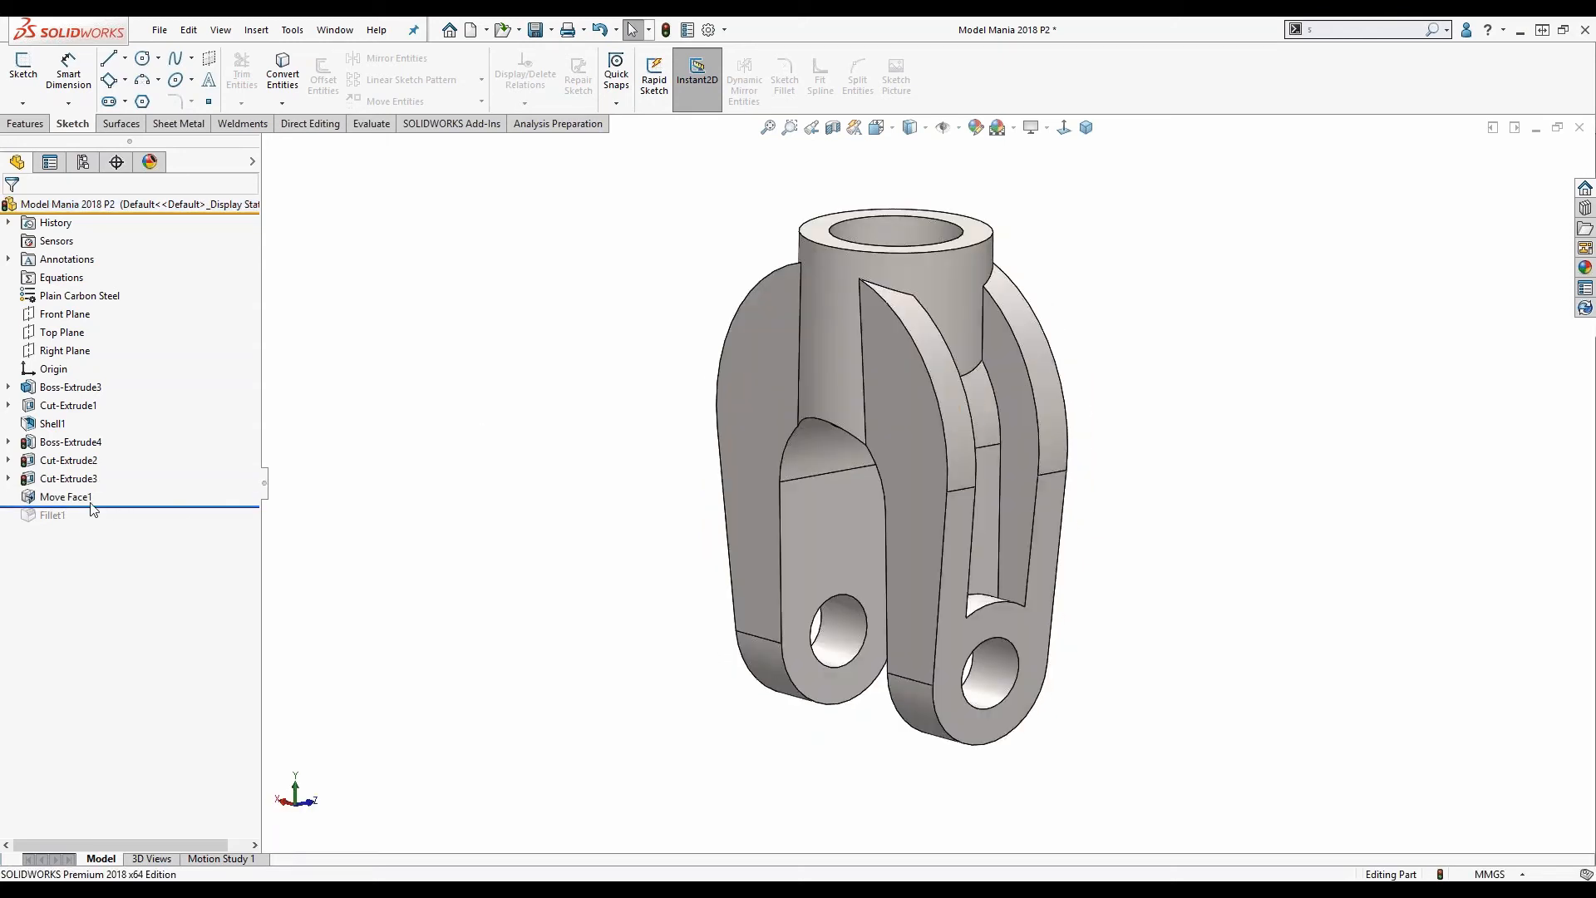
right_click(91, 503)
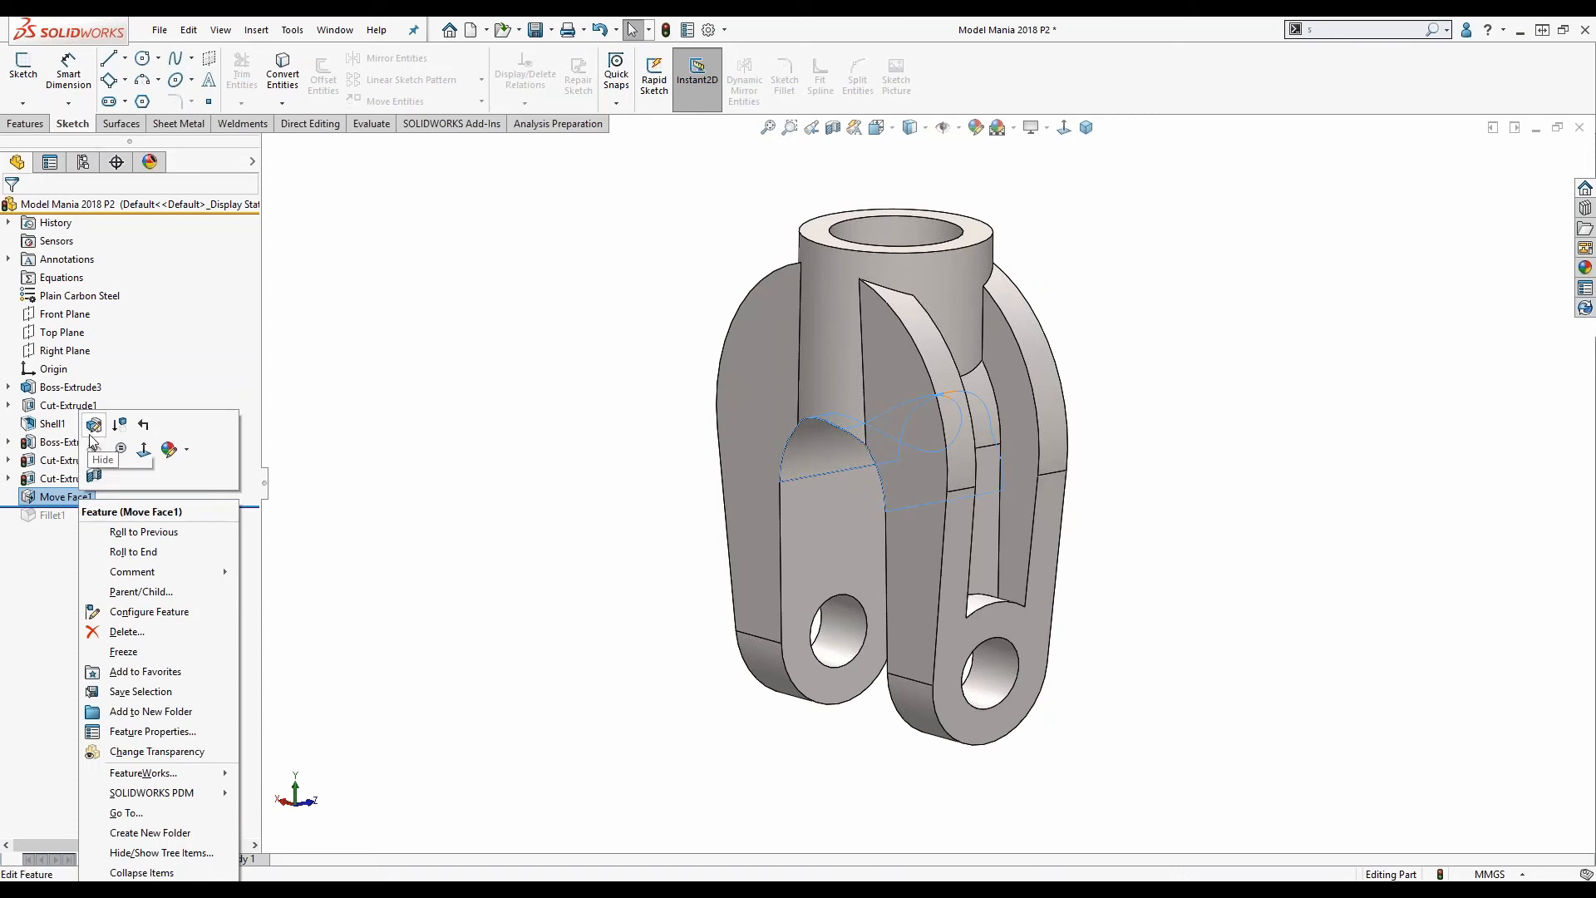
click(99, 428)
middle_drag(506, 430, 580, 364)
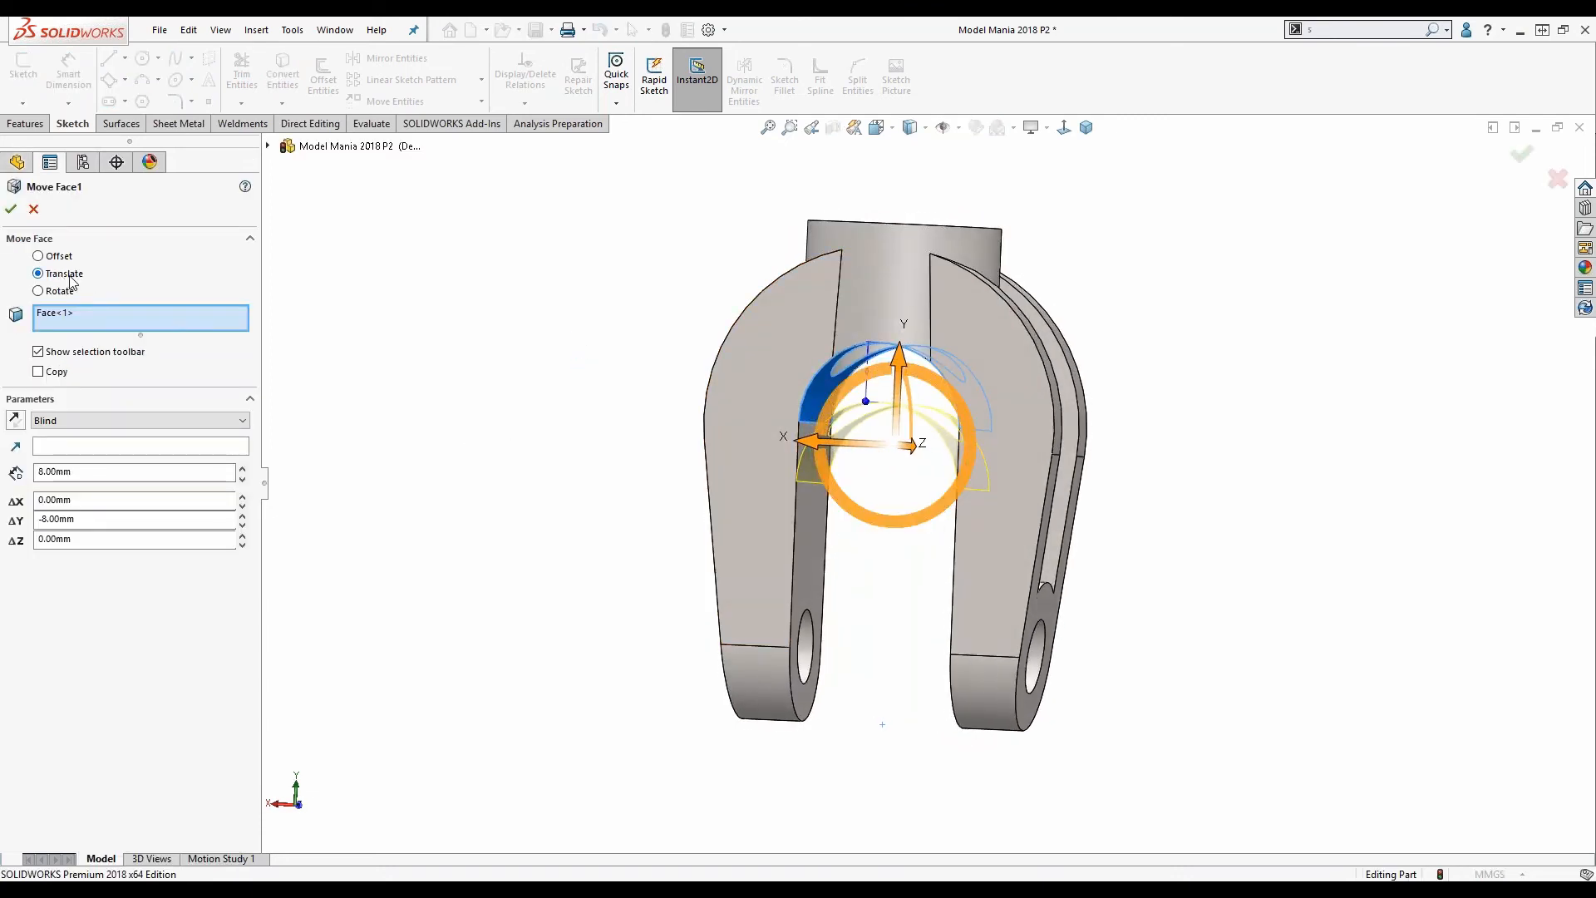
Review the selected arch face and translation distance in Move Face1, accept the definition, and inspect the thickened arch.
click(66, 314)
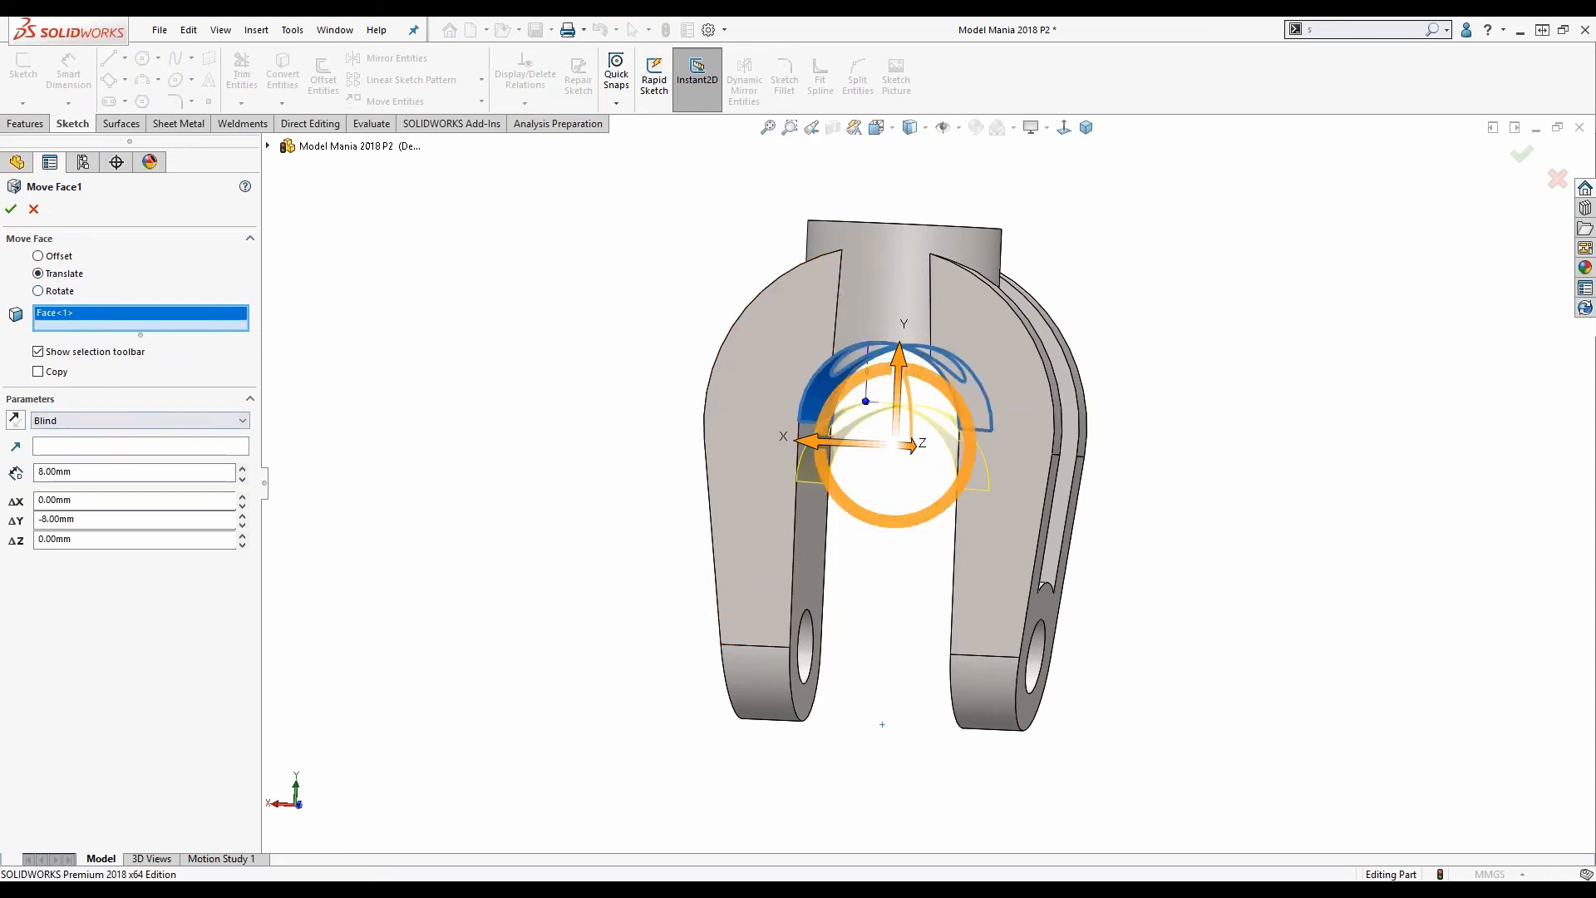
double_click(36, 471)
middle_drag(633, 371, 635, 404)
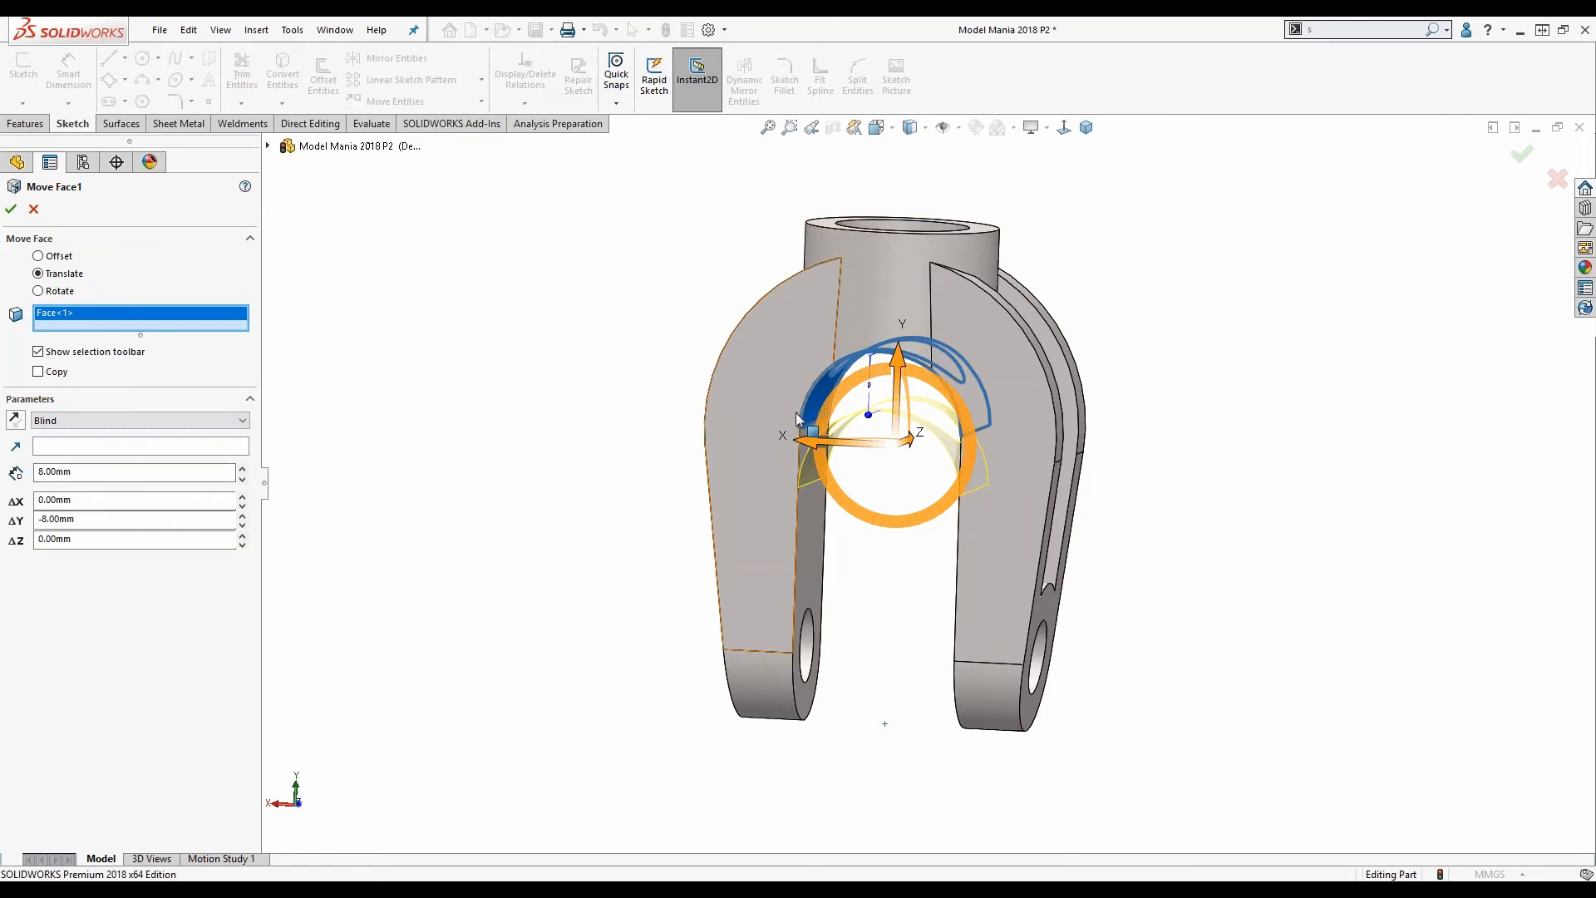
click(103, 472)
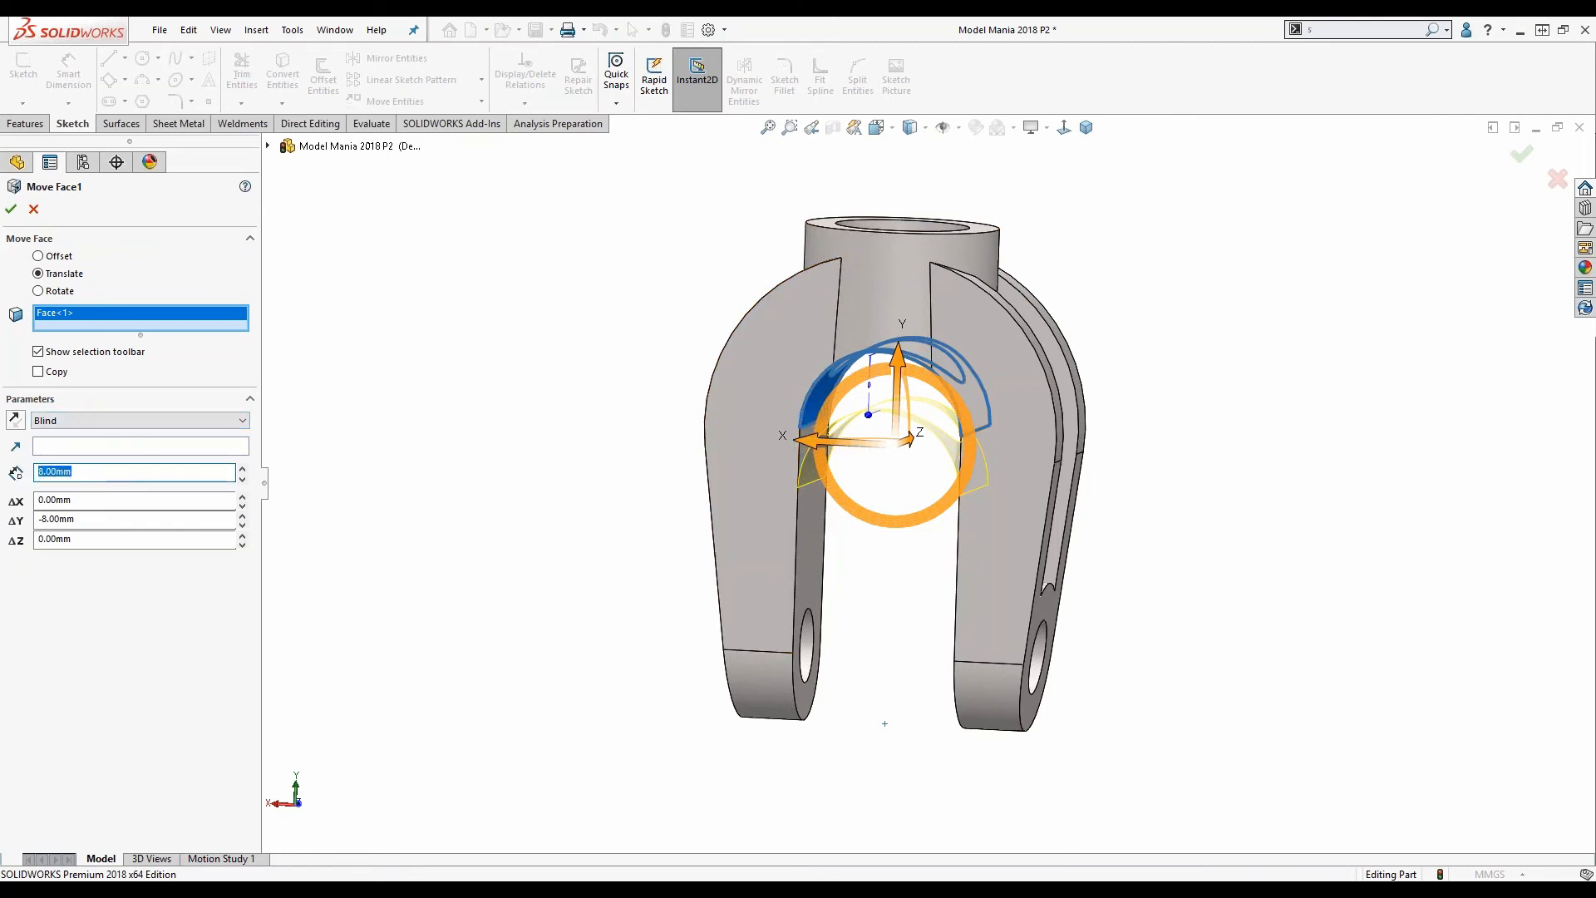
click(11, 209)
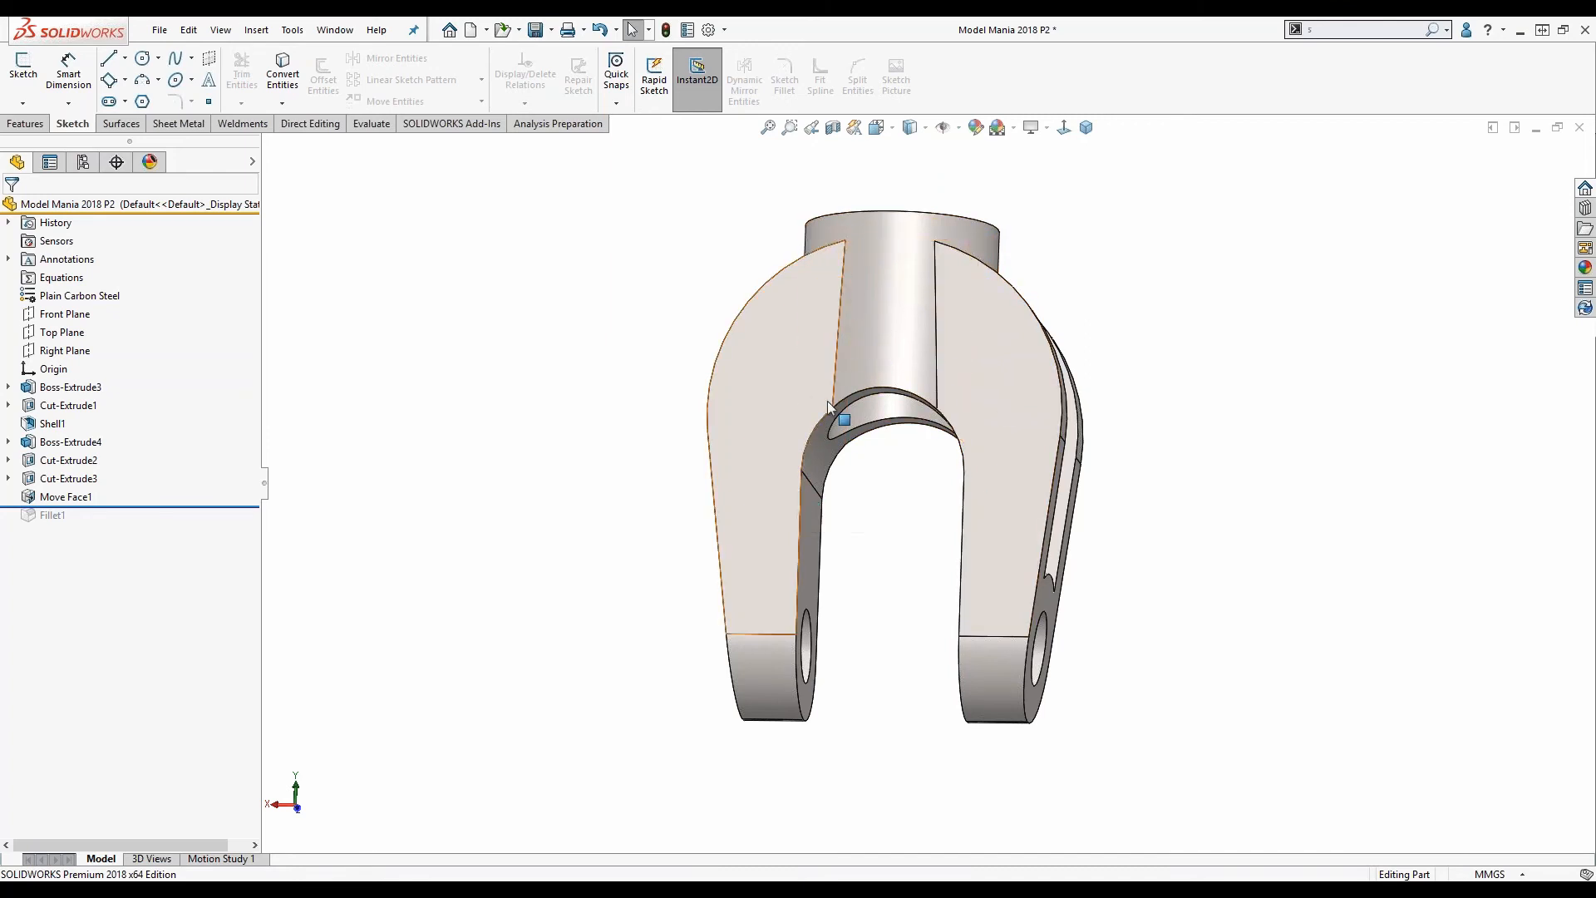
middle_drag(509, 435, 509, 474)
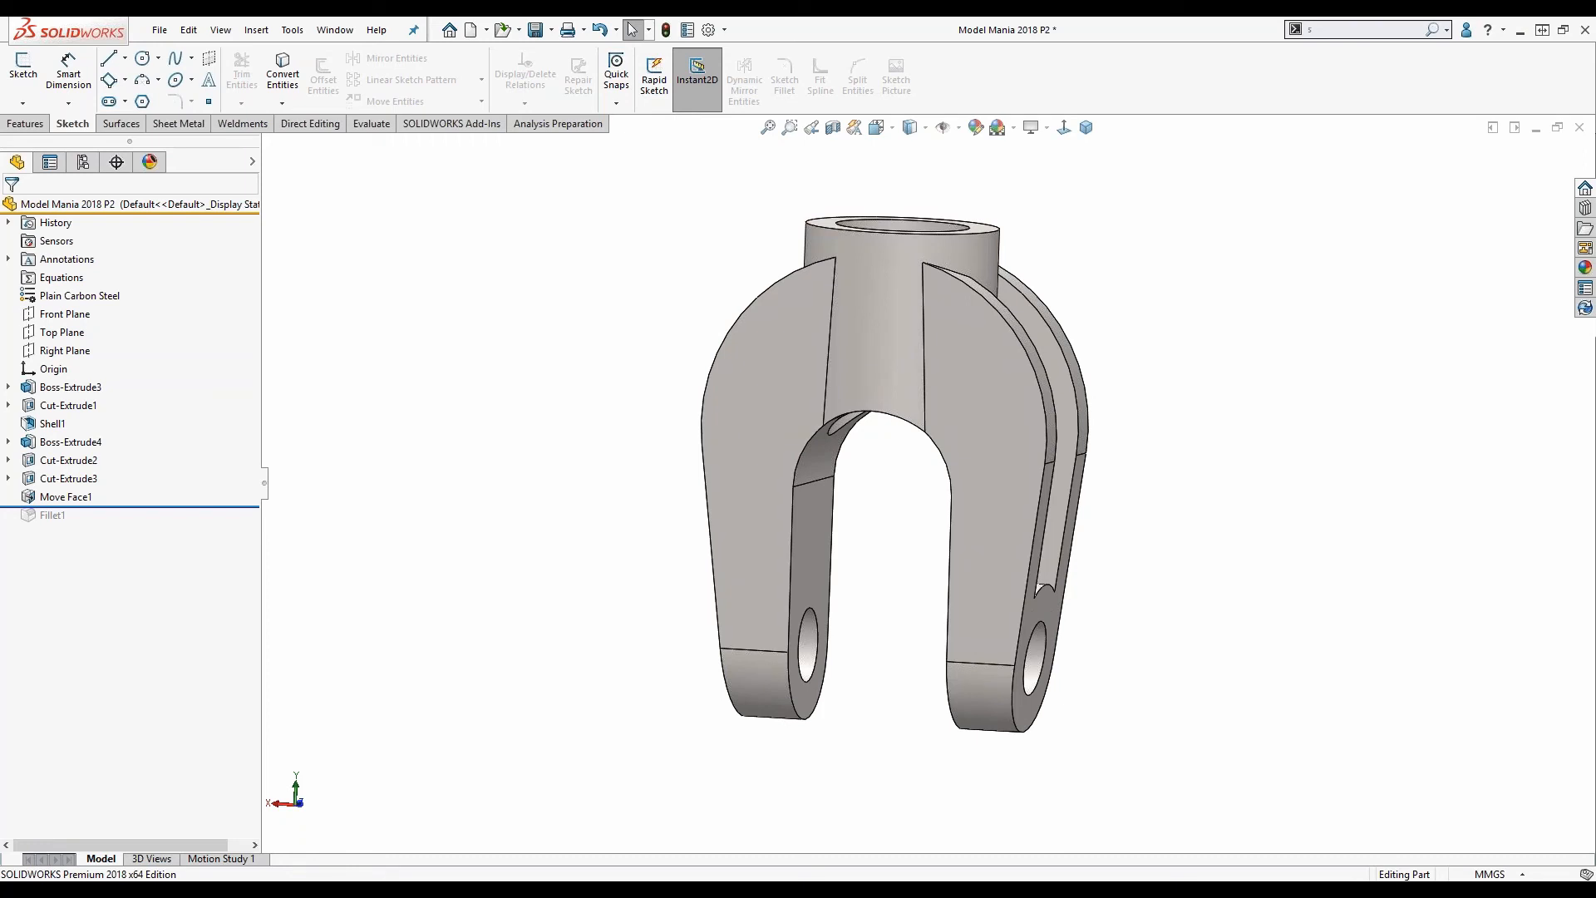
Roll the feature history forward past Fillet1 and review the edge selection and radius in its definition.
drag(209, 506, 211, 544)
middle_drag(528, 368, 894, 475)
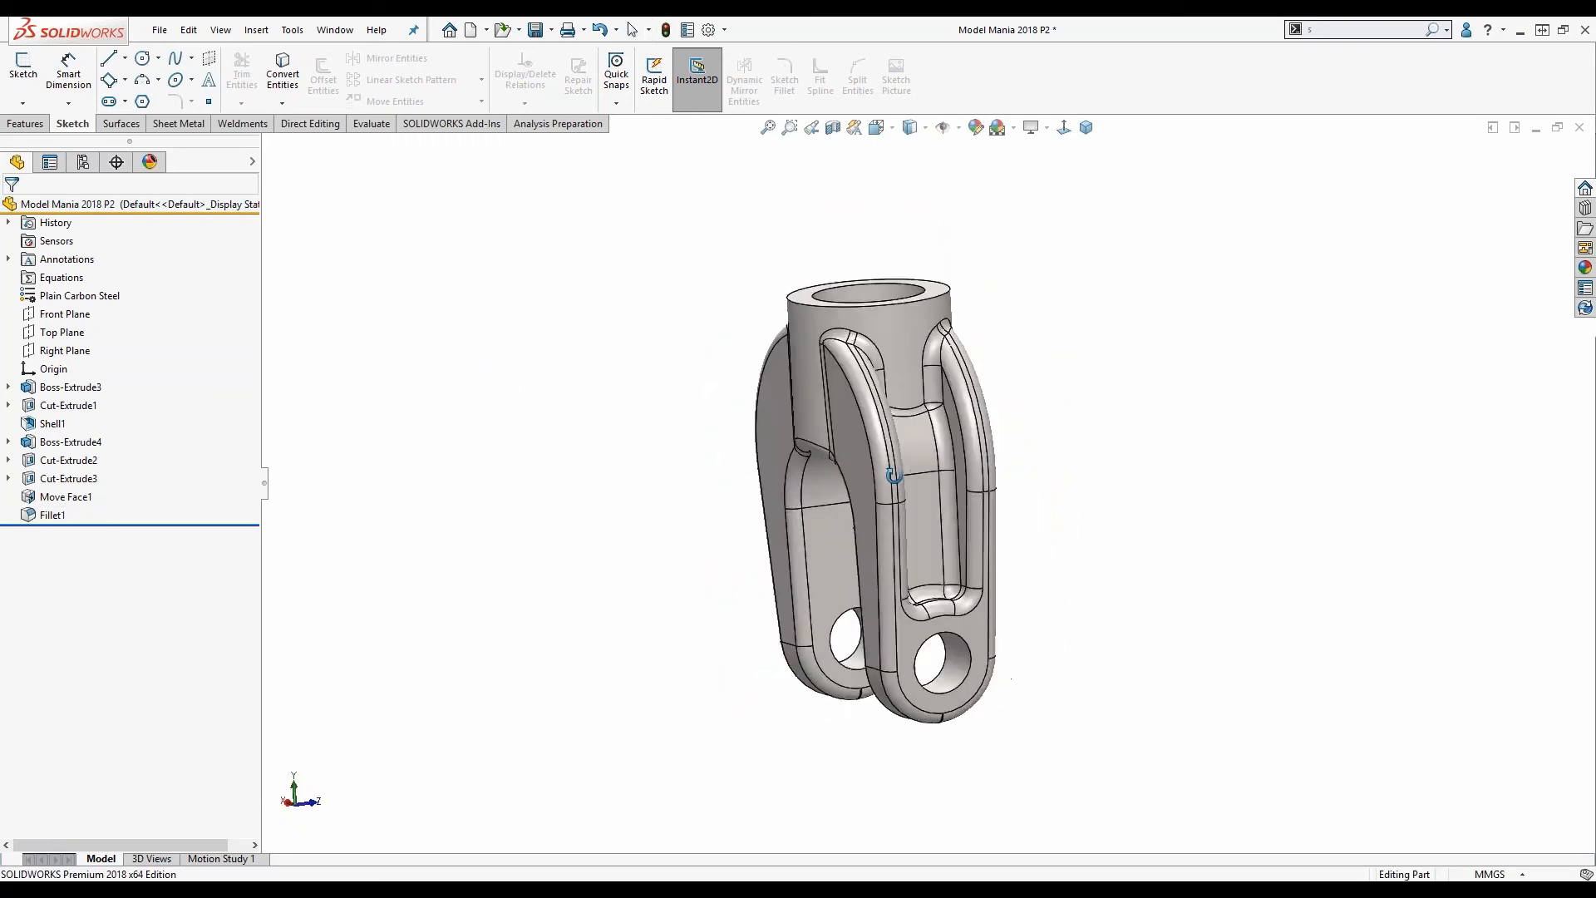
right_click(58, 515)
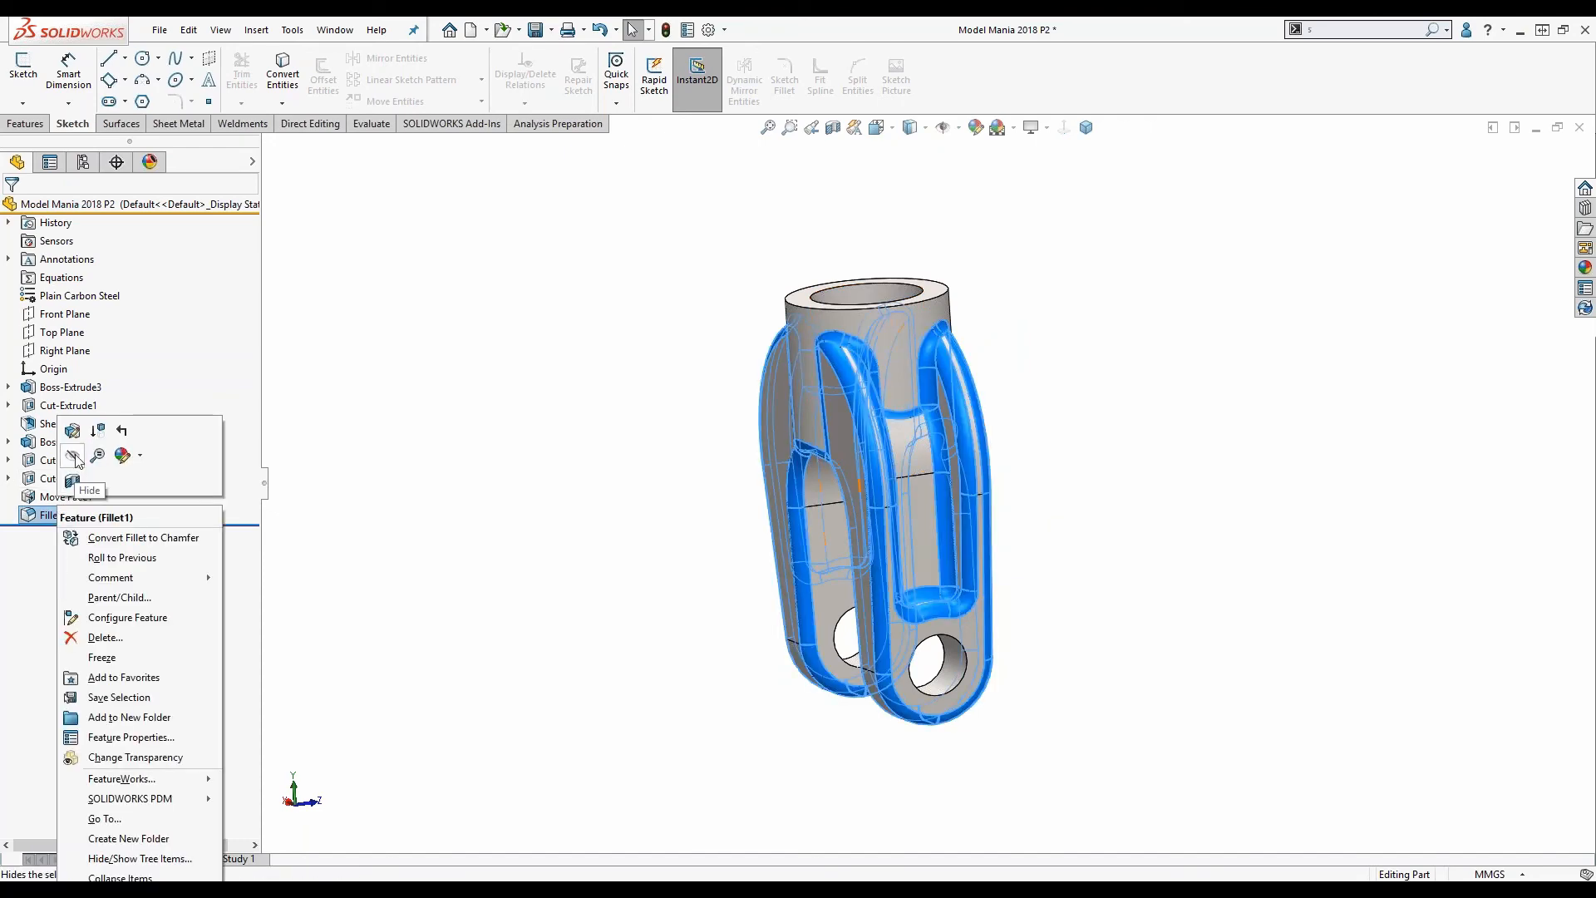
click(72, 429)
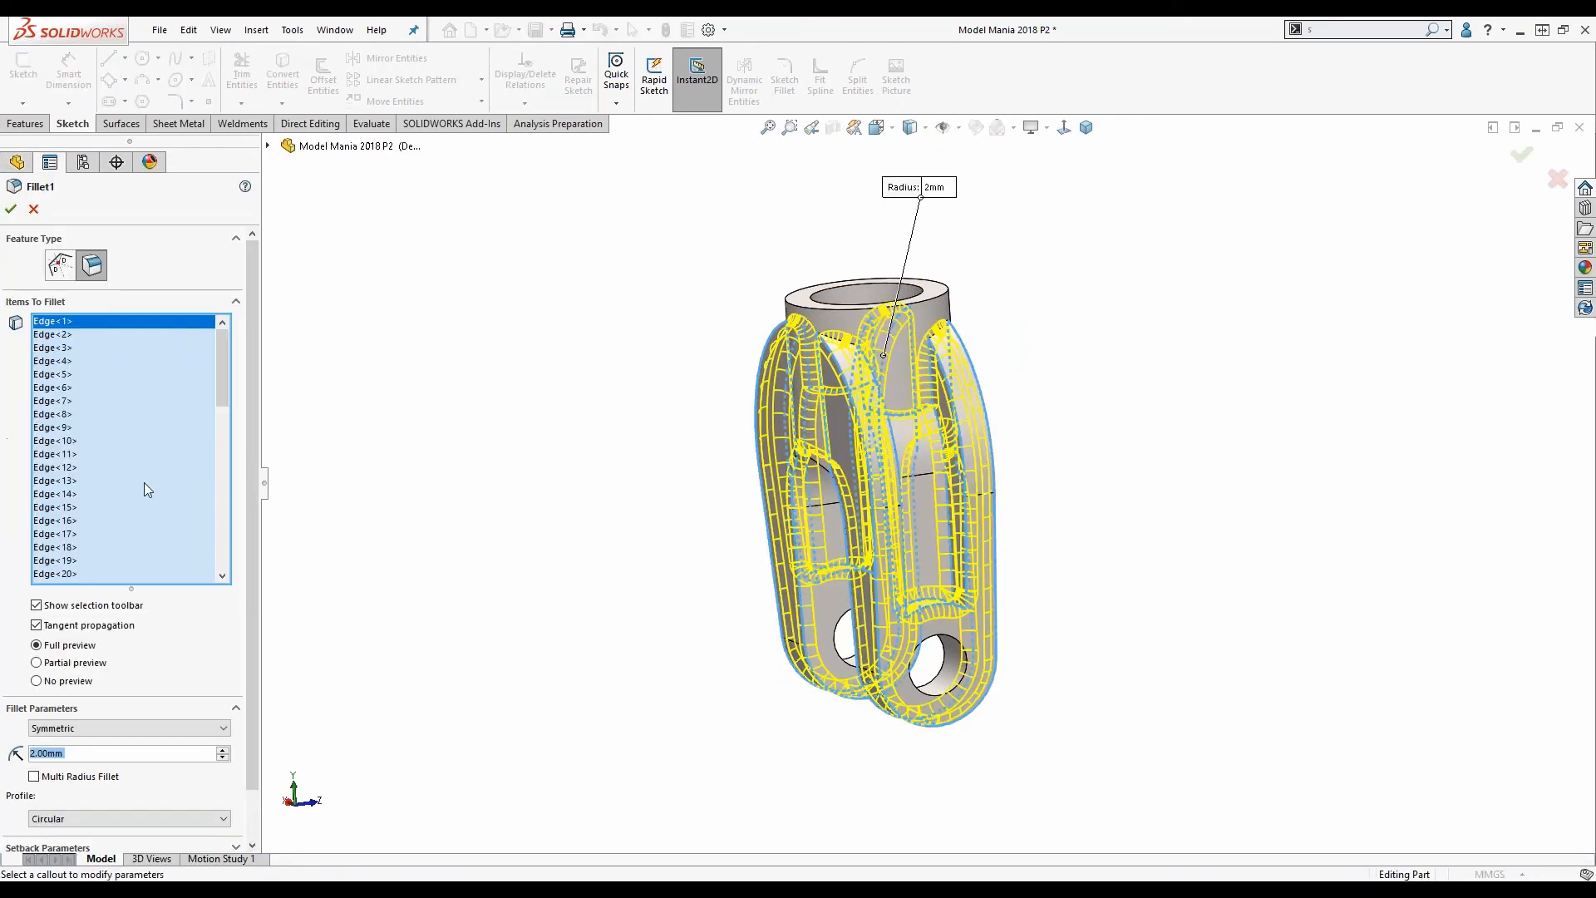
drag(219, 407, 217, 574)
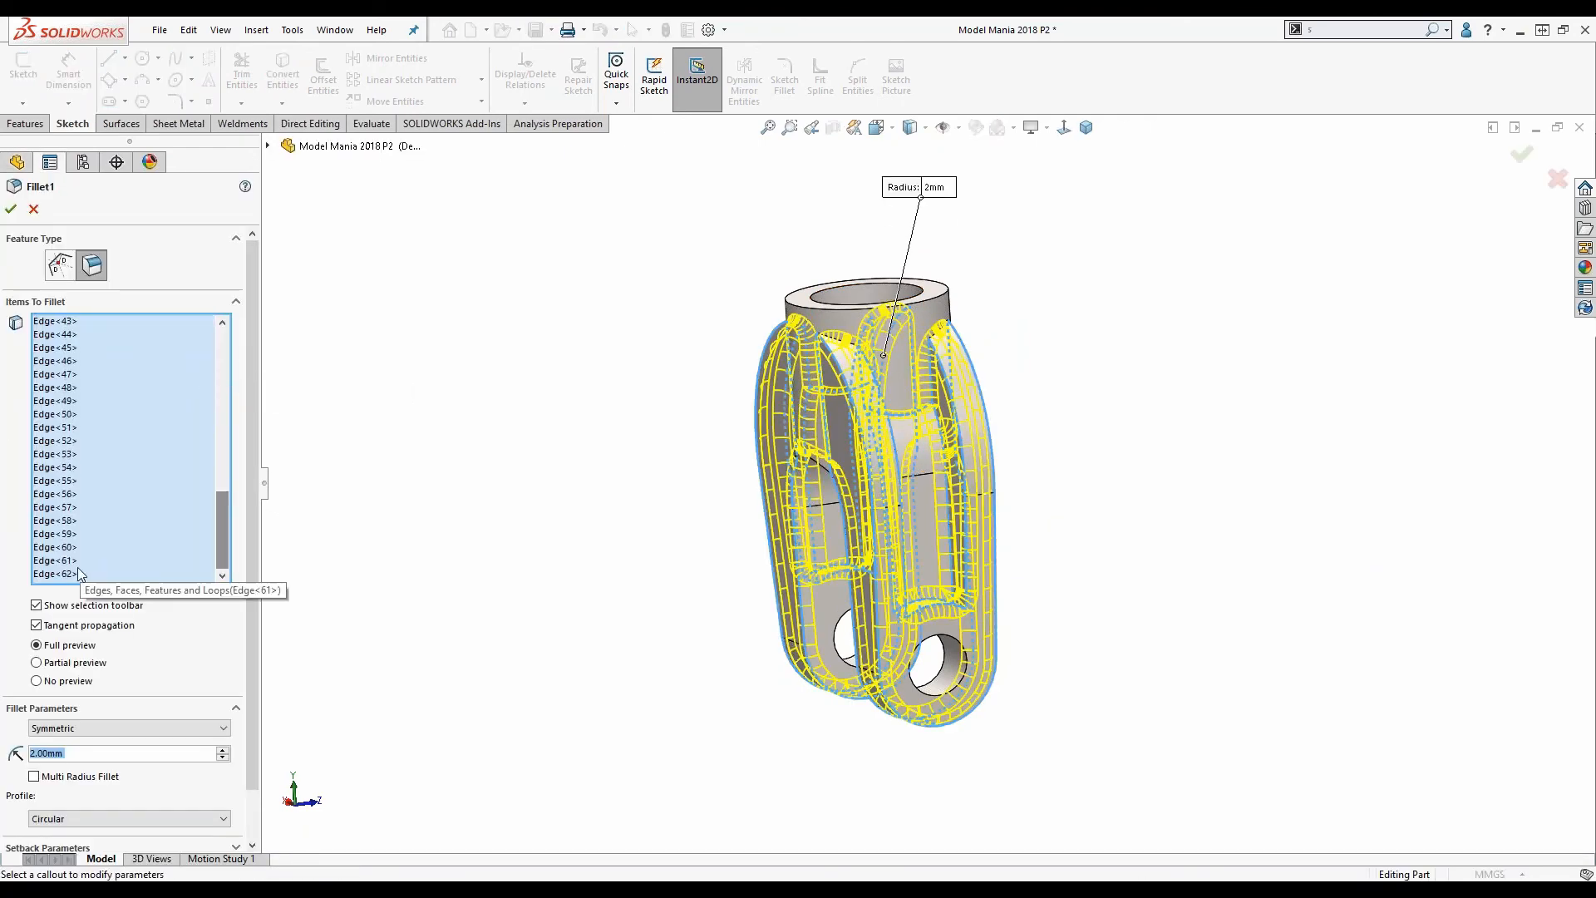
mouse_move(506, 524)
middle_down()
mouse_move(538, 488)
mouse_move(515, 527)
middle_up()
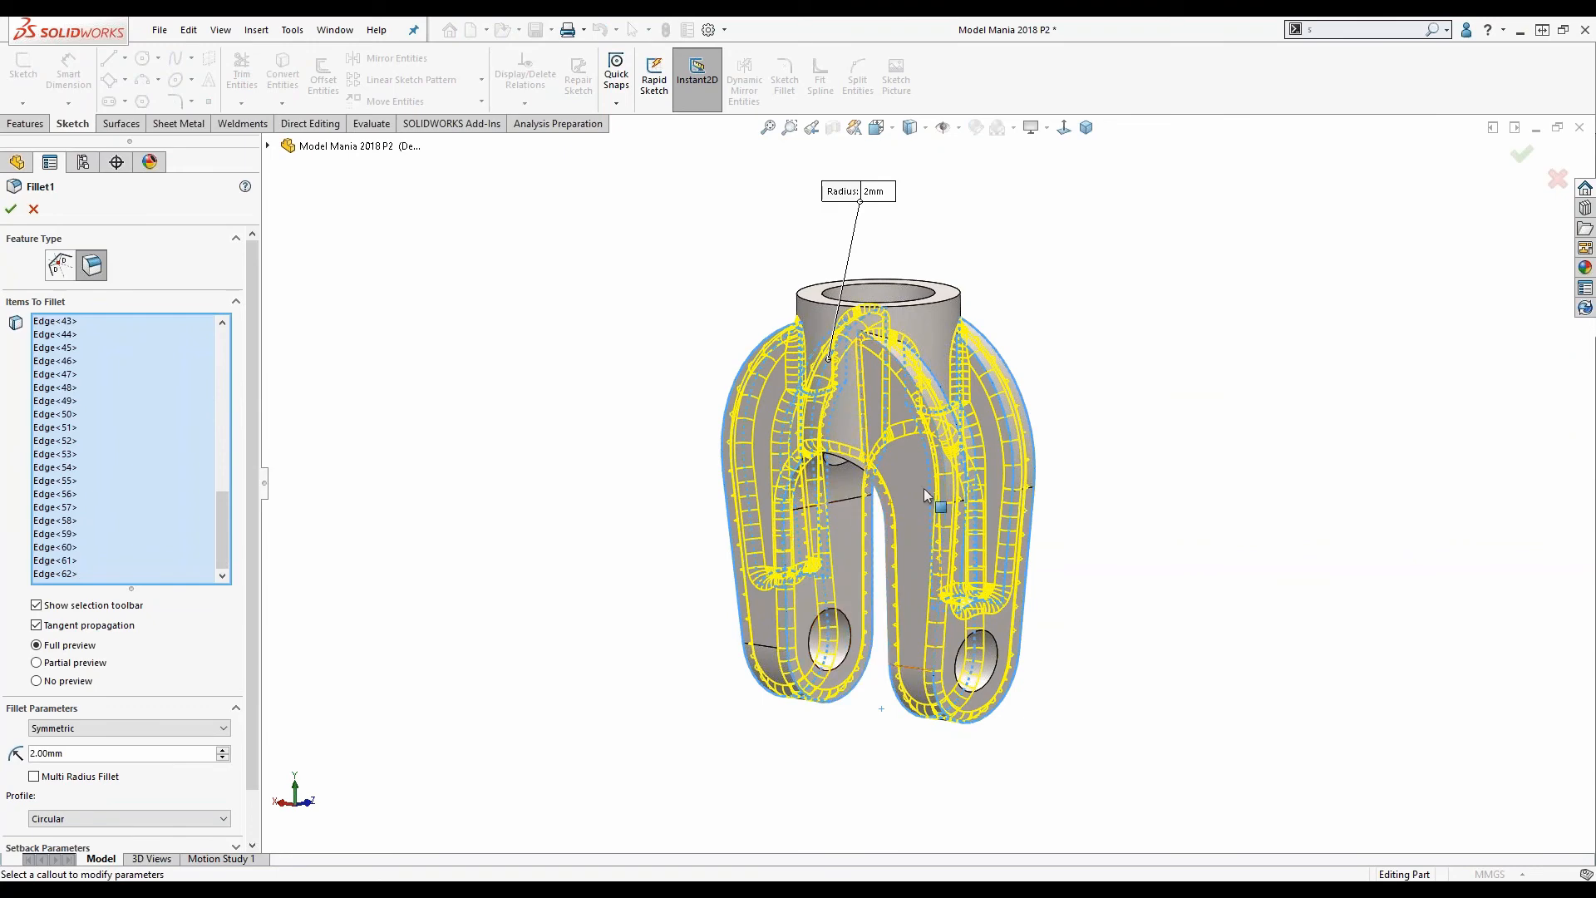
middle_drag(1050, 549, 1018, 619)
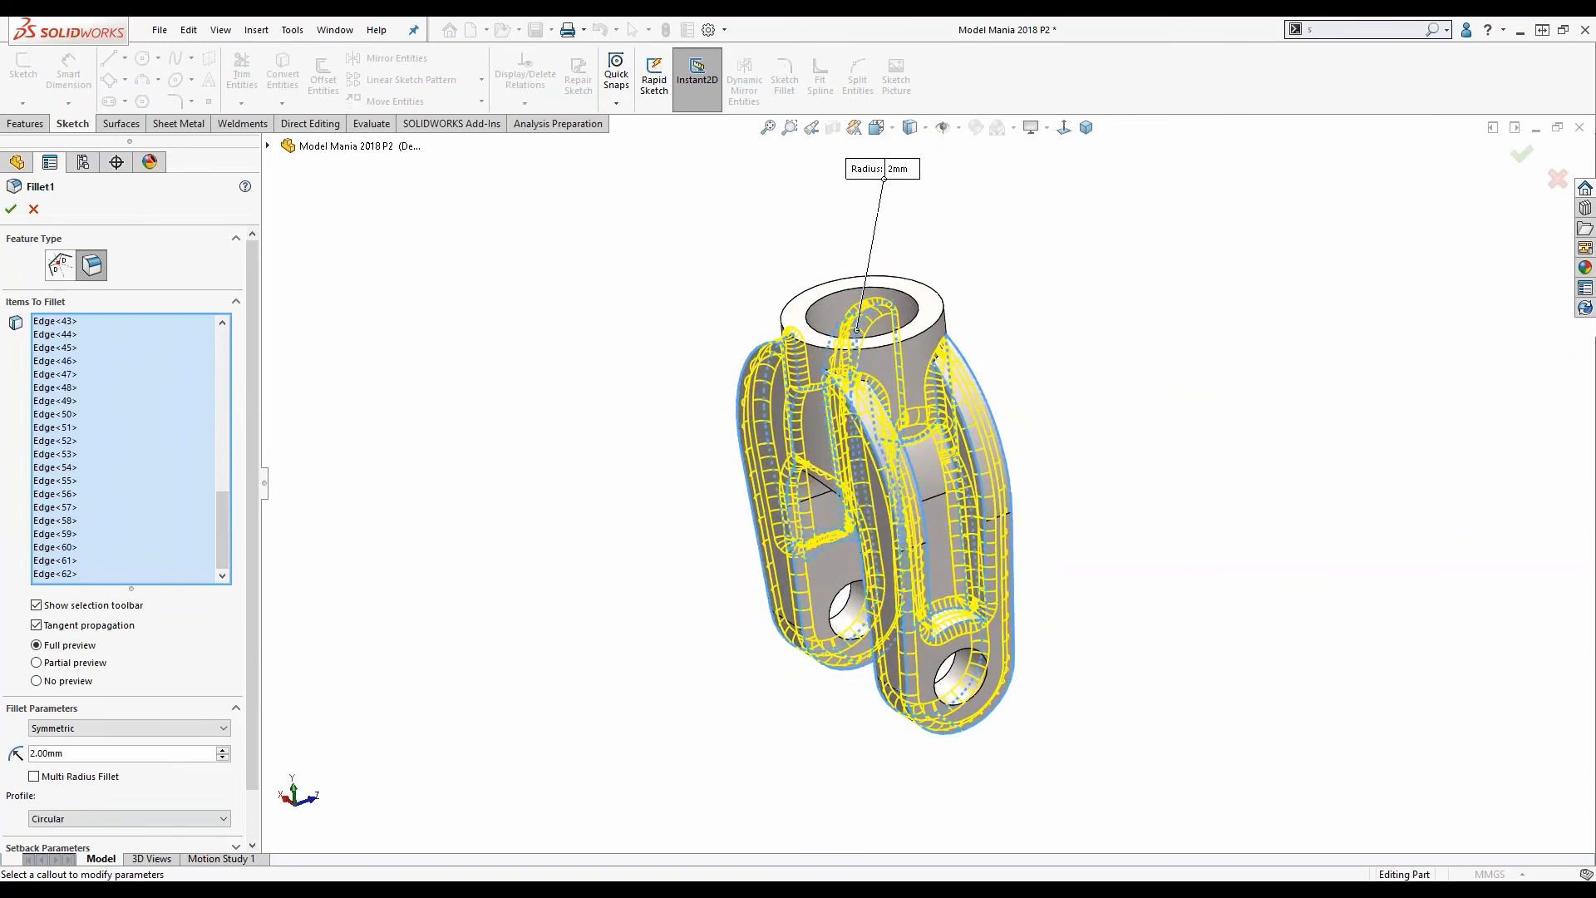
scroll(1023, 583, down, 4)
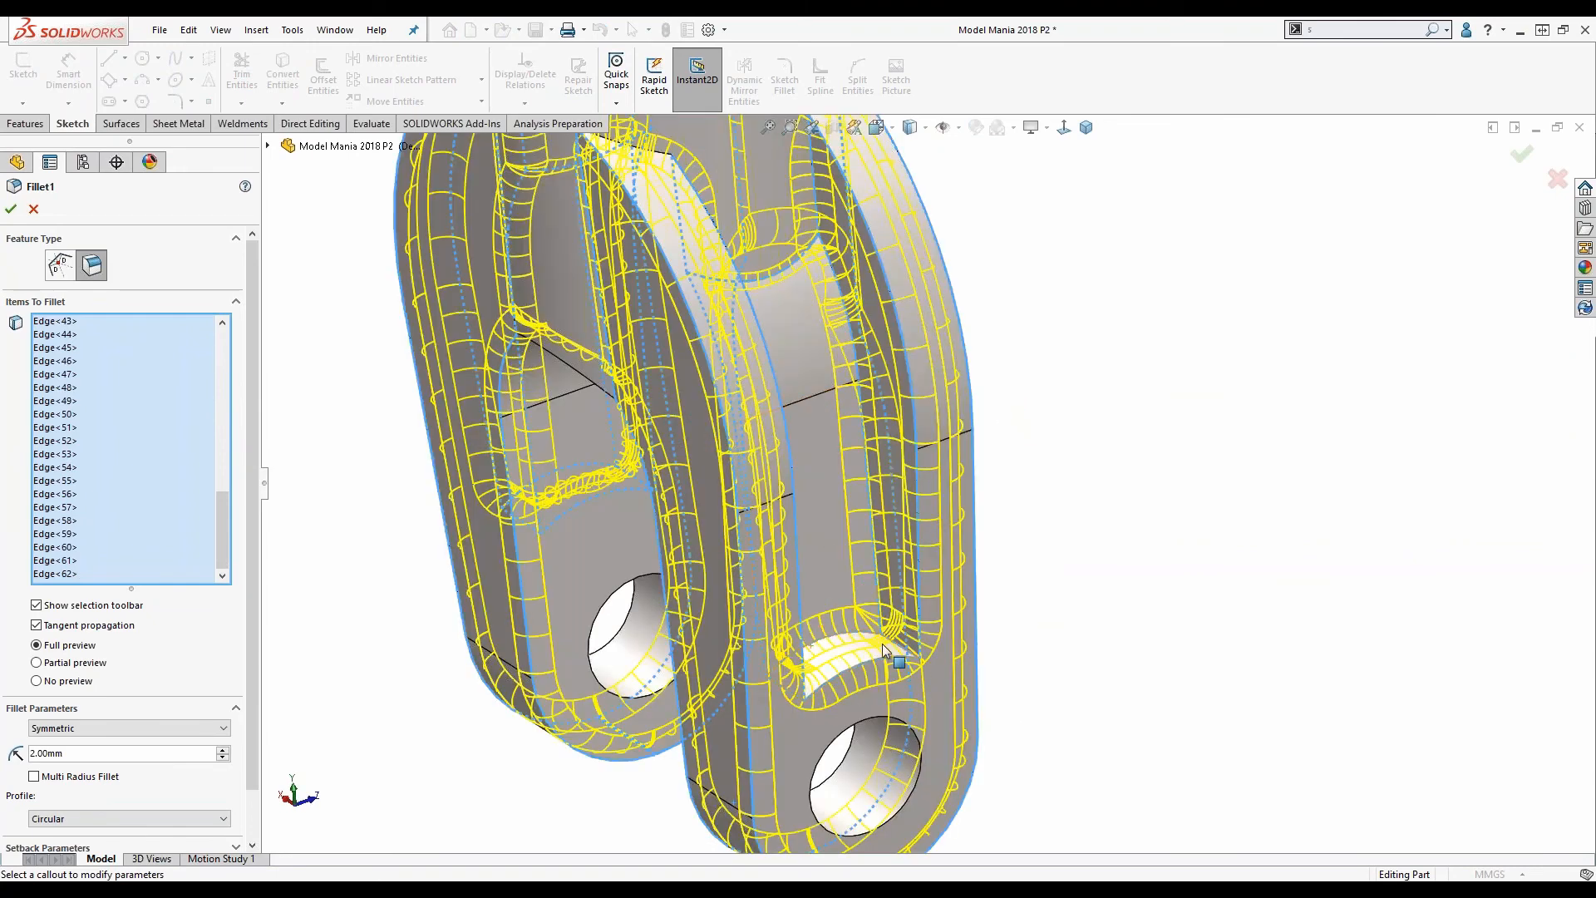
key(Return)
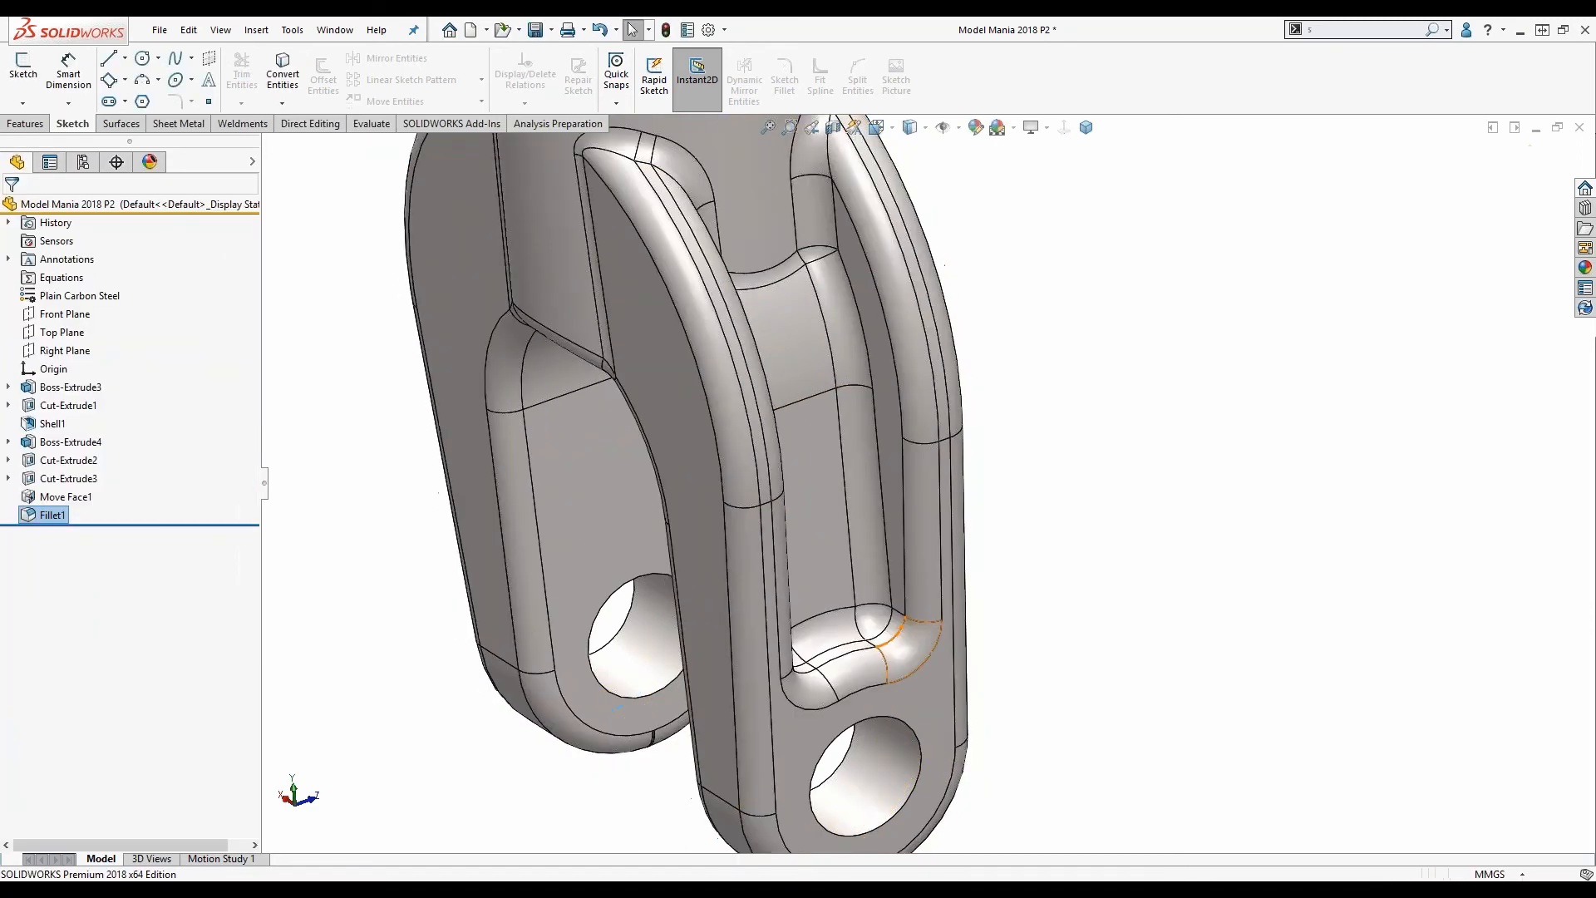
Examine the finished clevis, including the filleted arm pockets, pin holes and boss junctions.
middle_drag(871, 622, 791, 630)
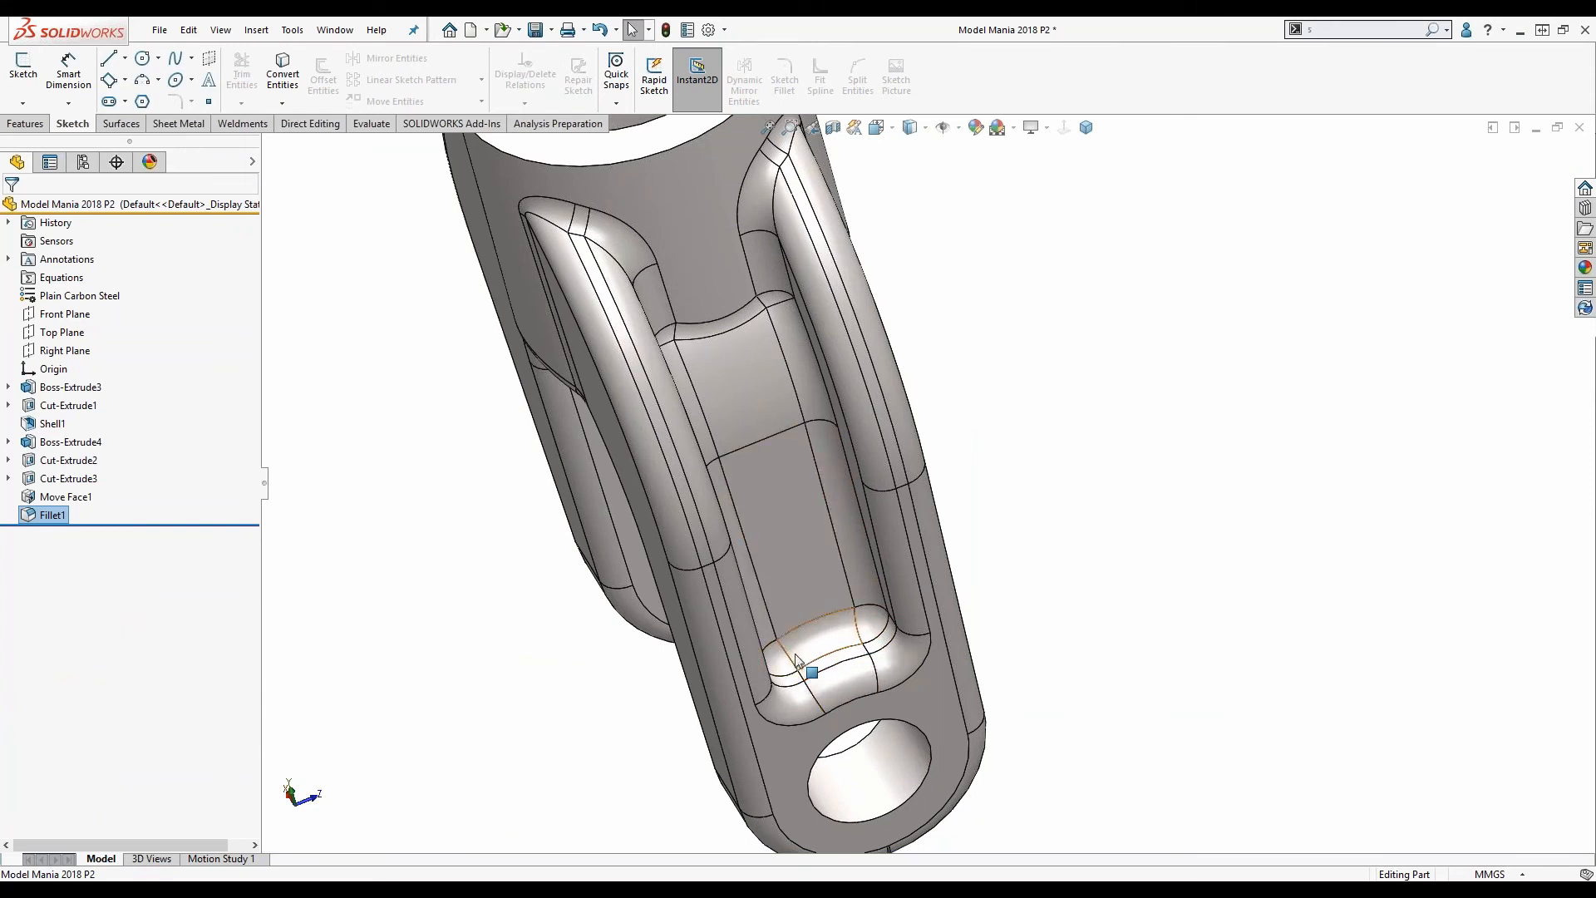
scroll(803, 622, up, 5)
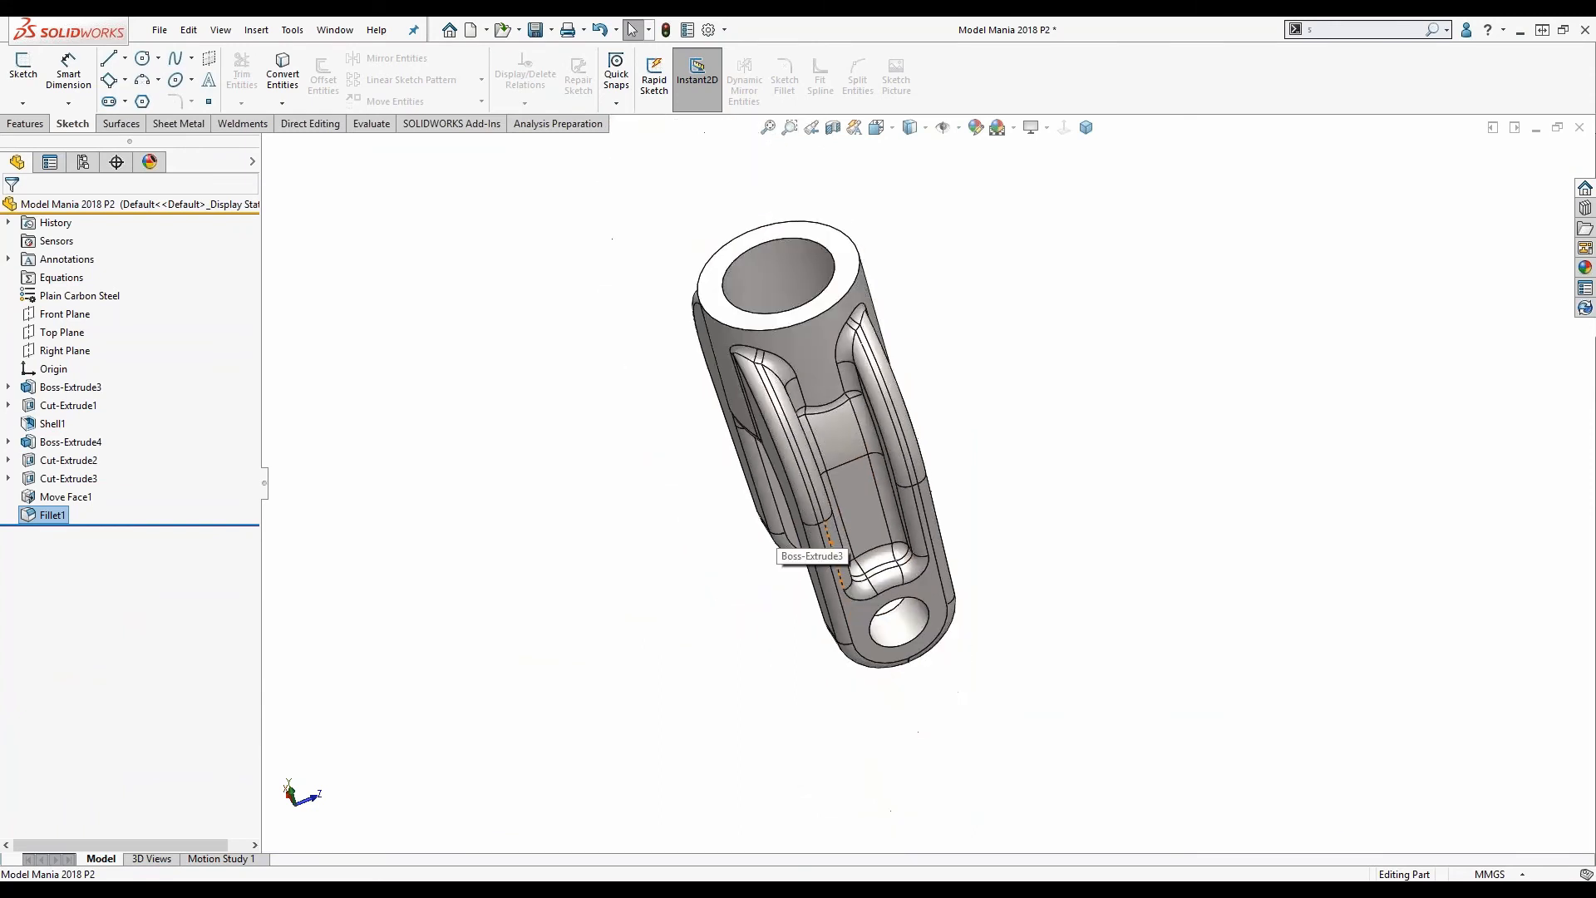
middle_drag(831, 541, 828, 404)
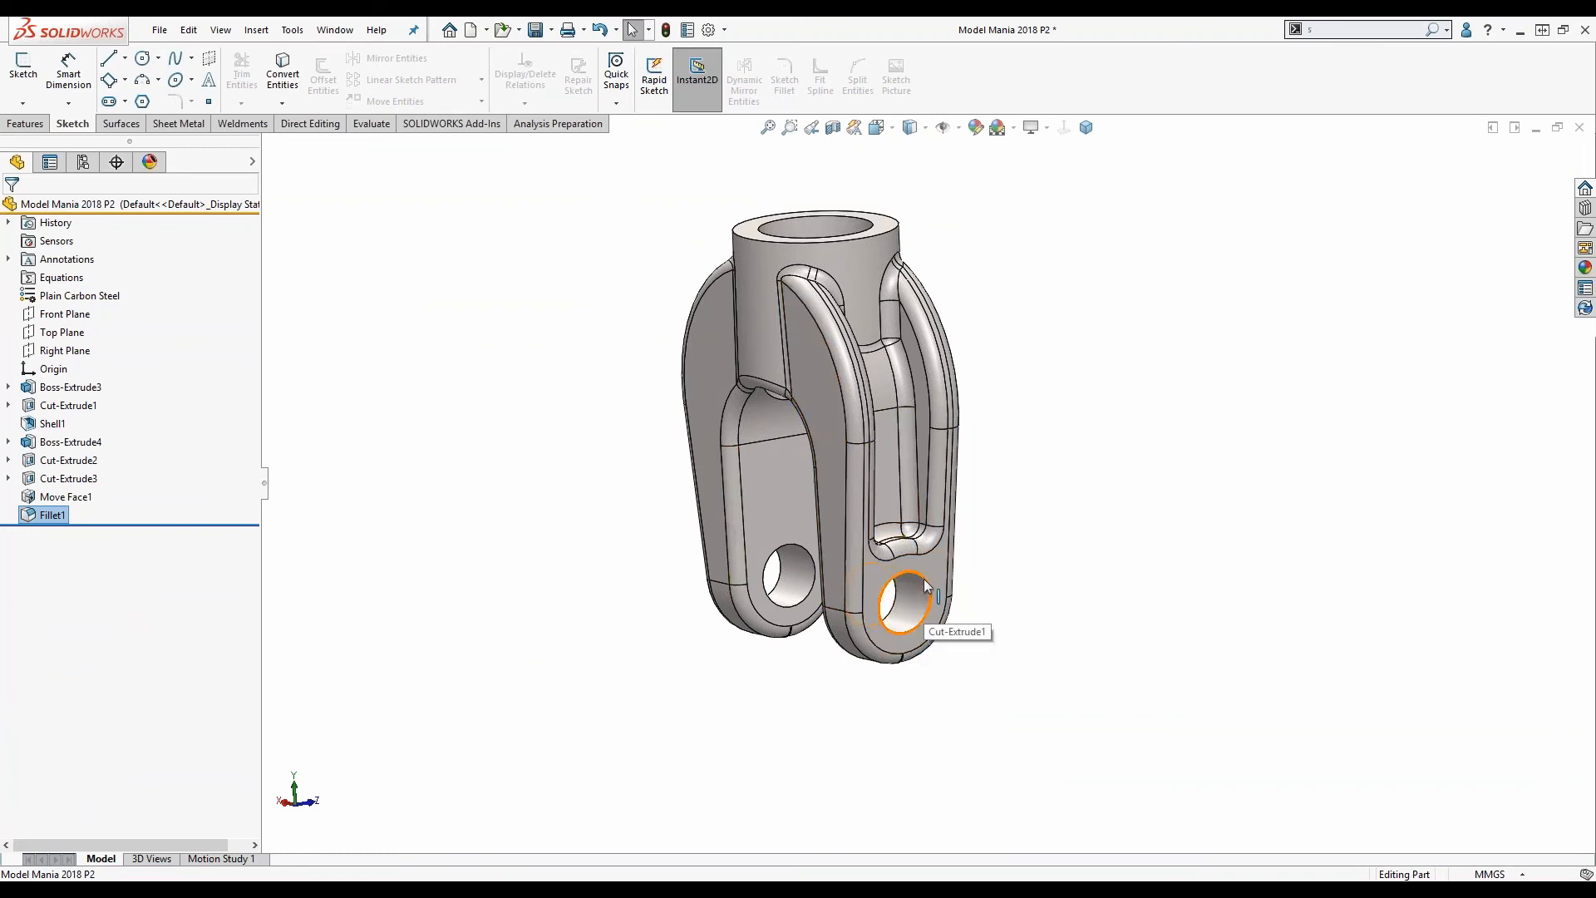
scroll(916, 490, up, 2)
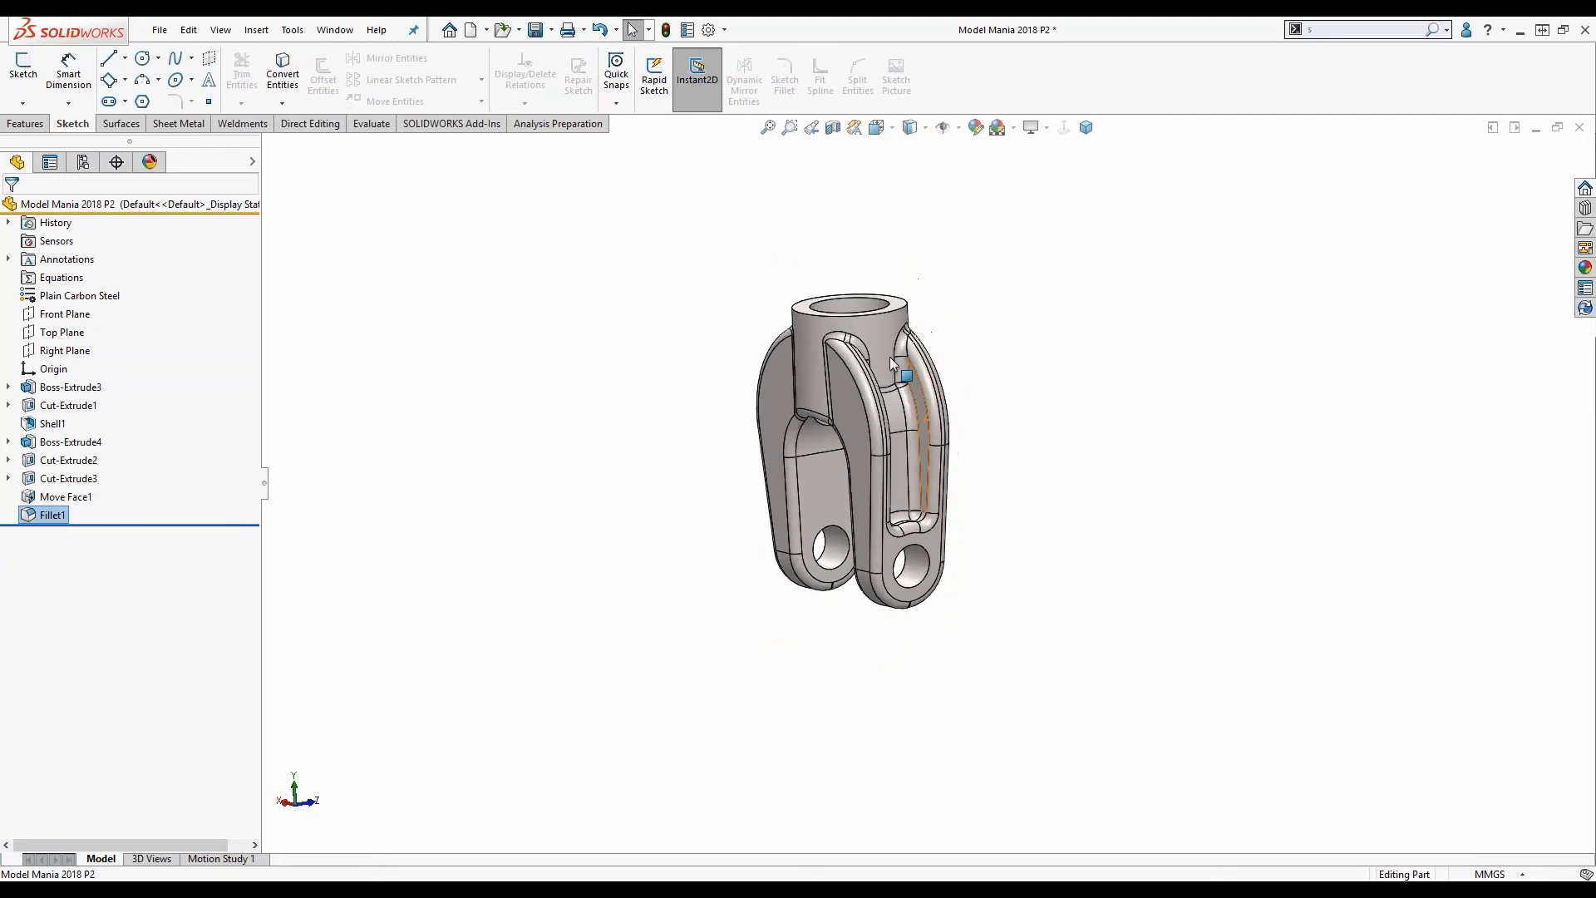
scroll(889, 357, down, 1)
middle_drag(856, 472, 891, 449)
scroll(891, 447, down, 2)
scroll(894, 451, up, 1)
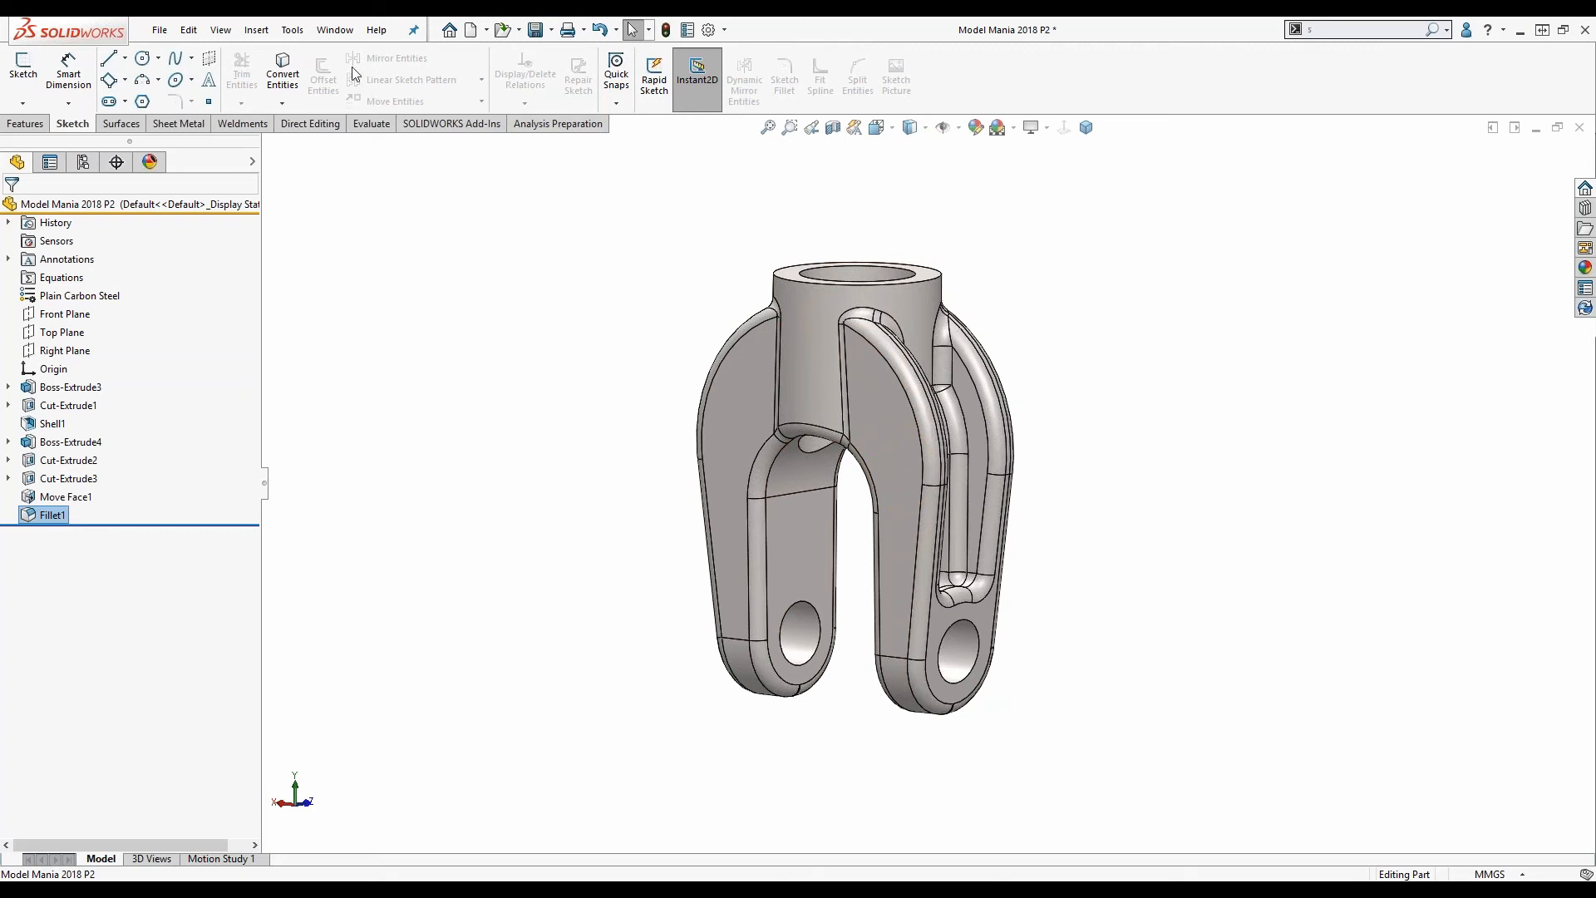
Launch the SimulationXpress analysis for the finished clevis part.
click(293, 30)
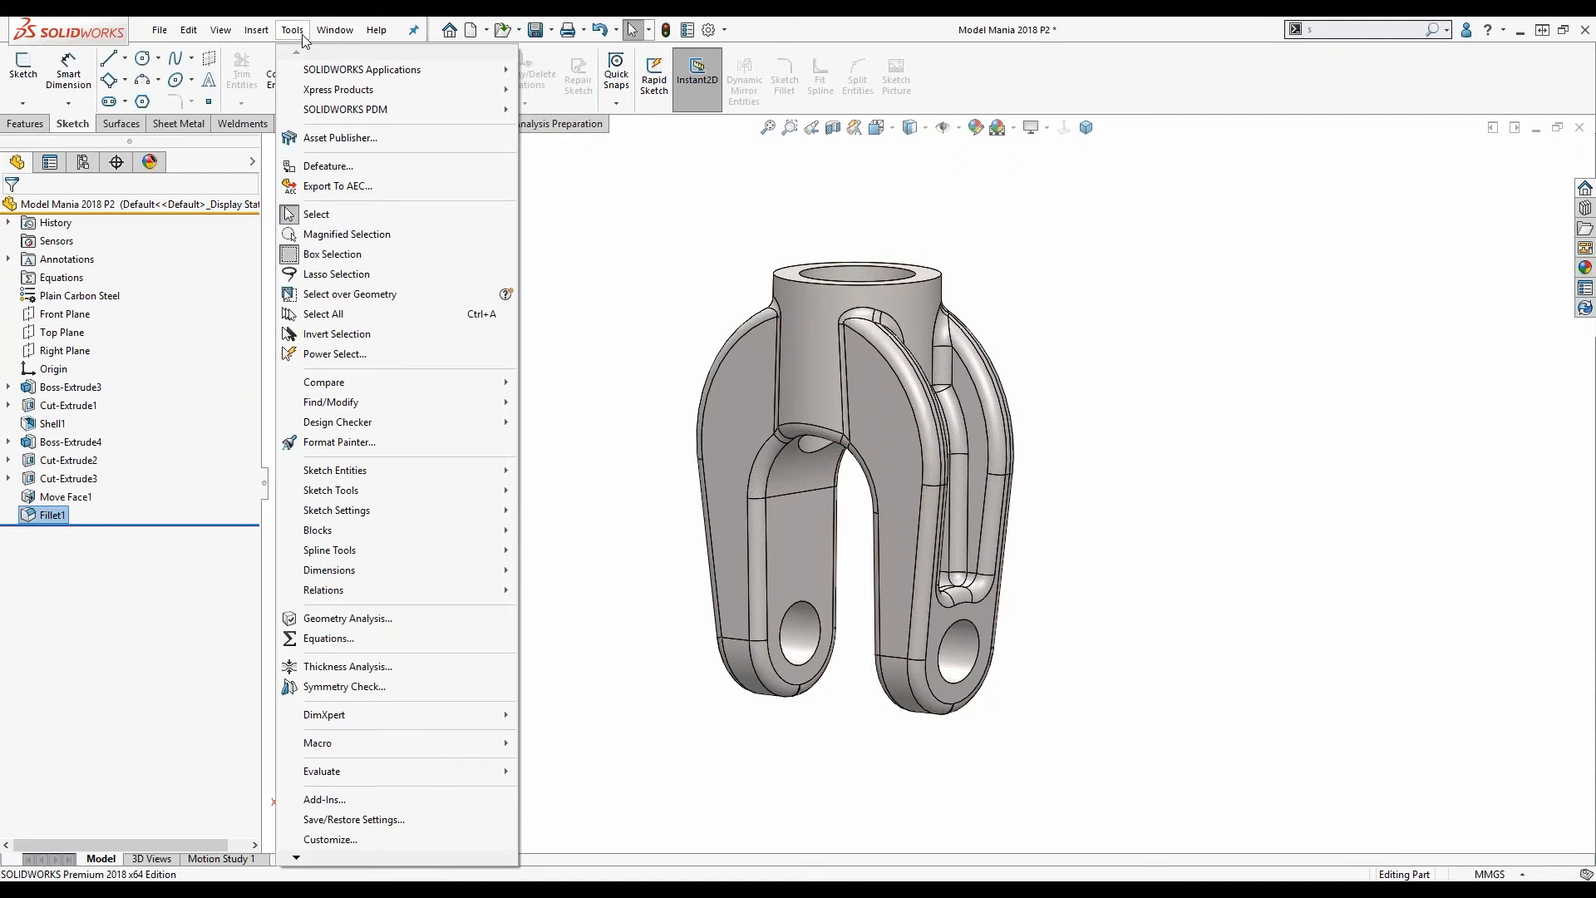
mouse_move(336, 98)
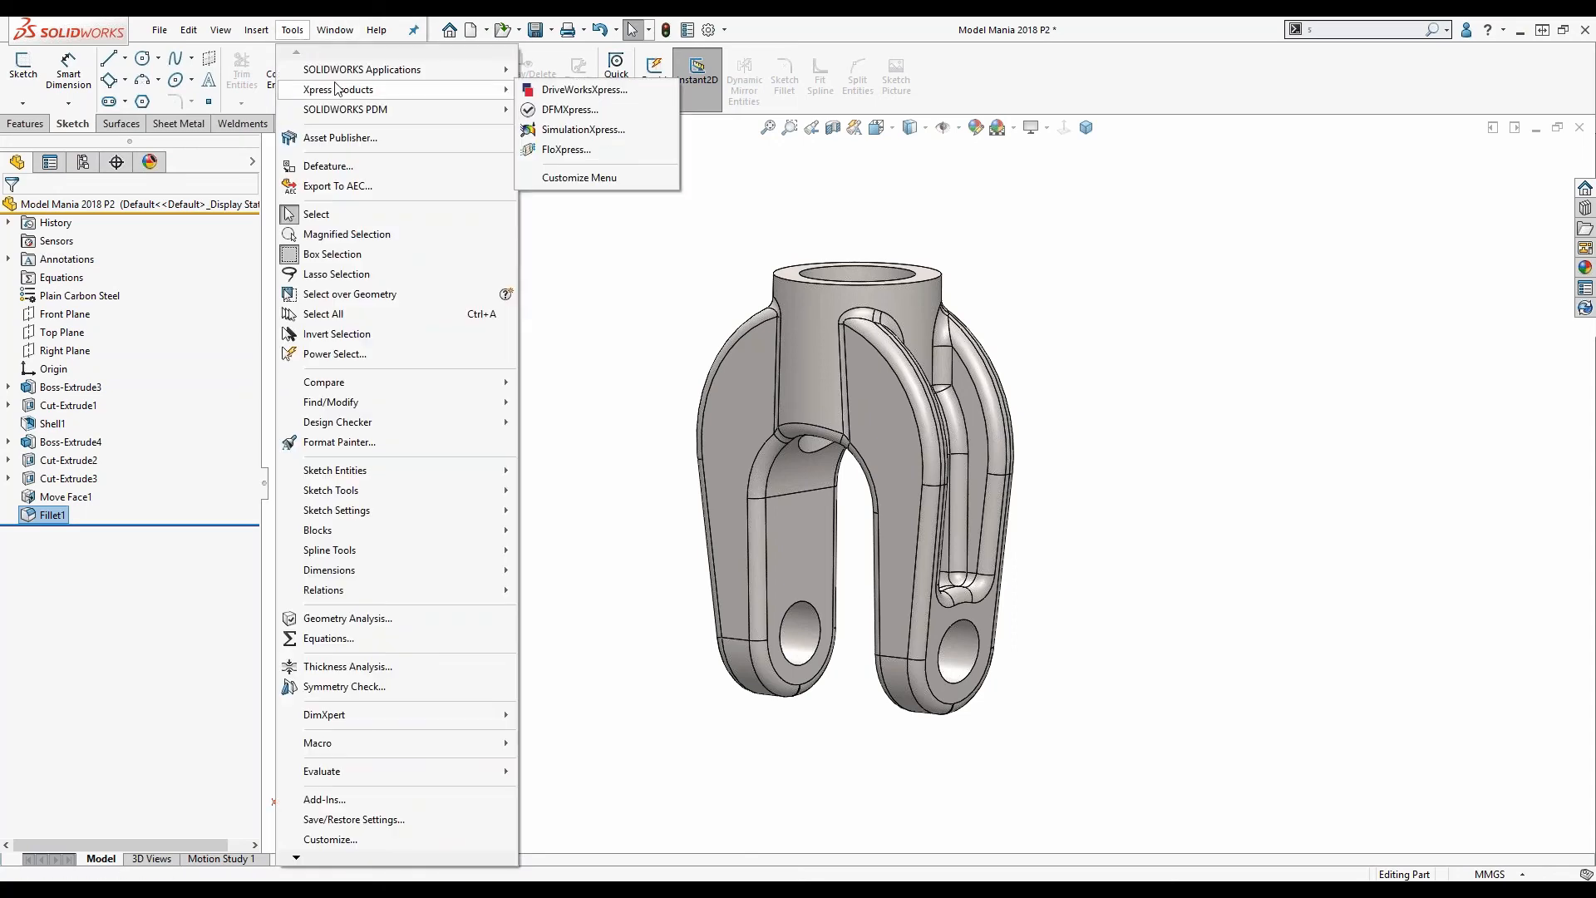
click(578, 130)
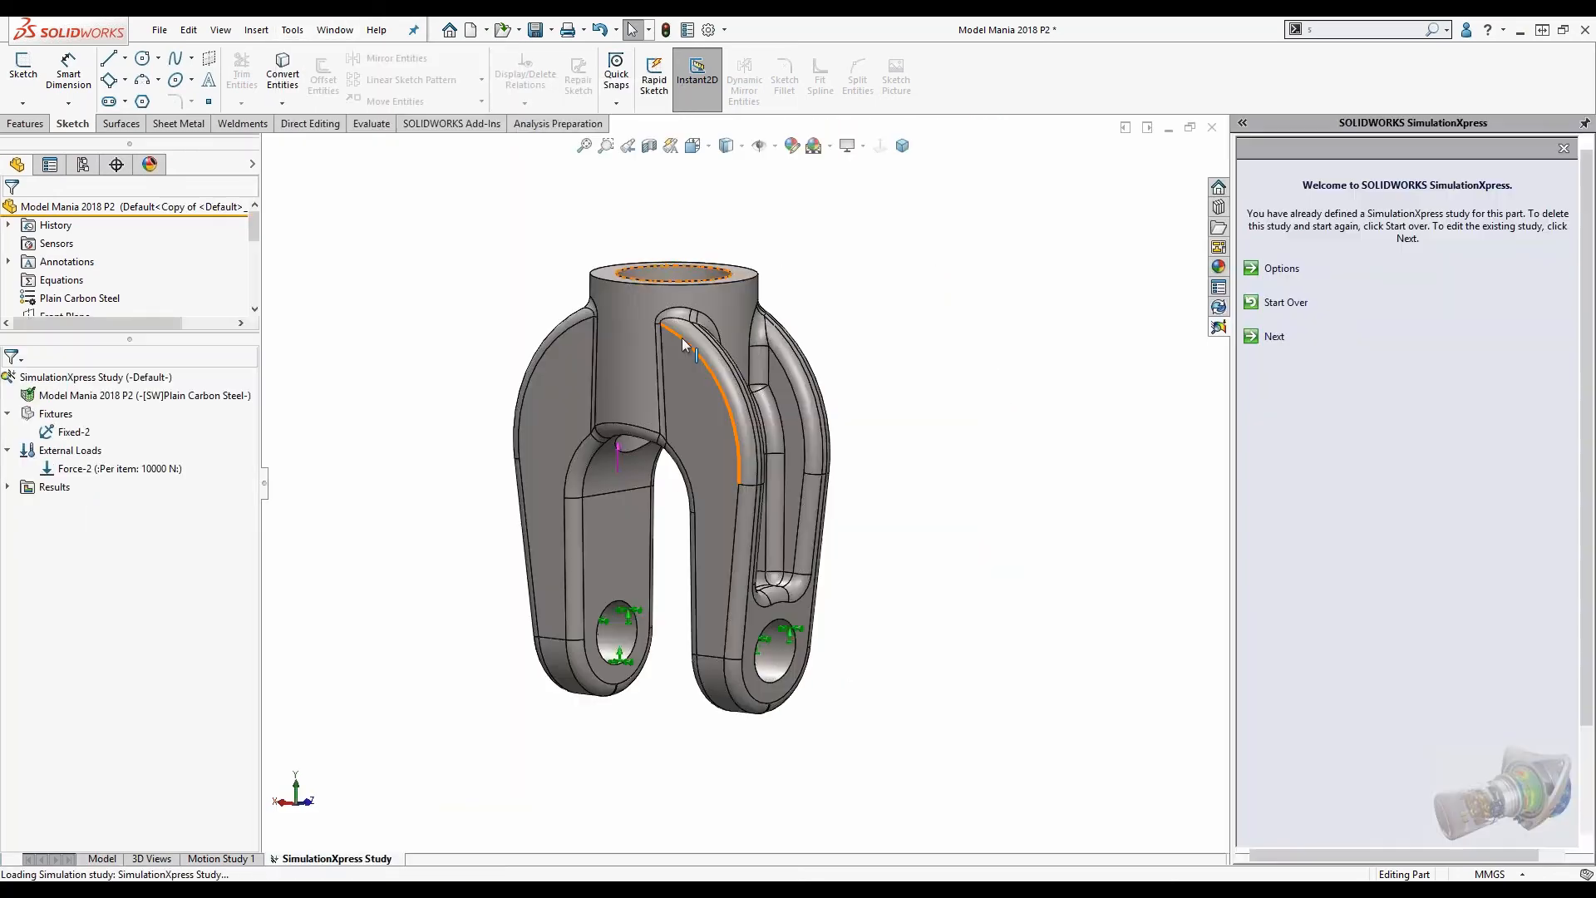
Inspect the finished clevis and continue the existing SimulationXpress study to its fixtures stage.
scroll(698, 461, up, 1)
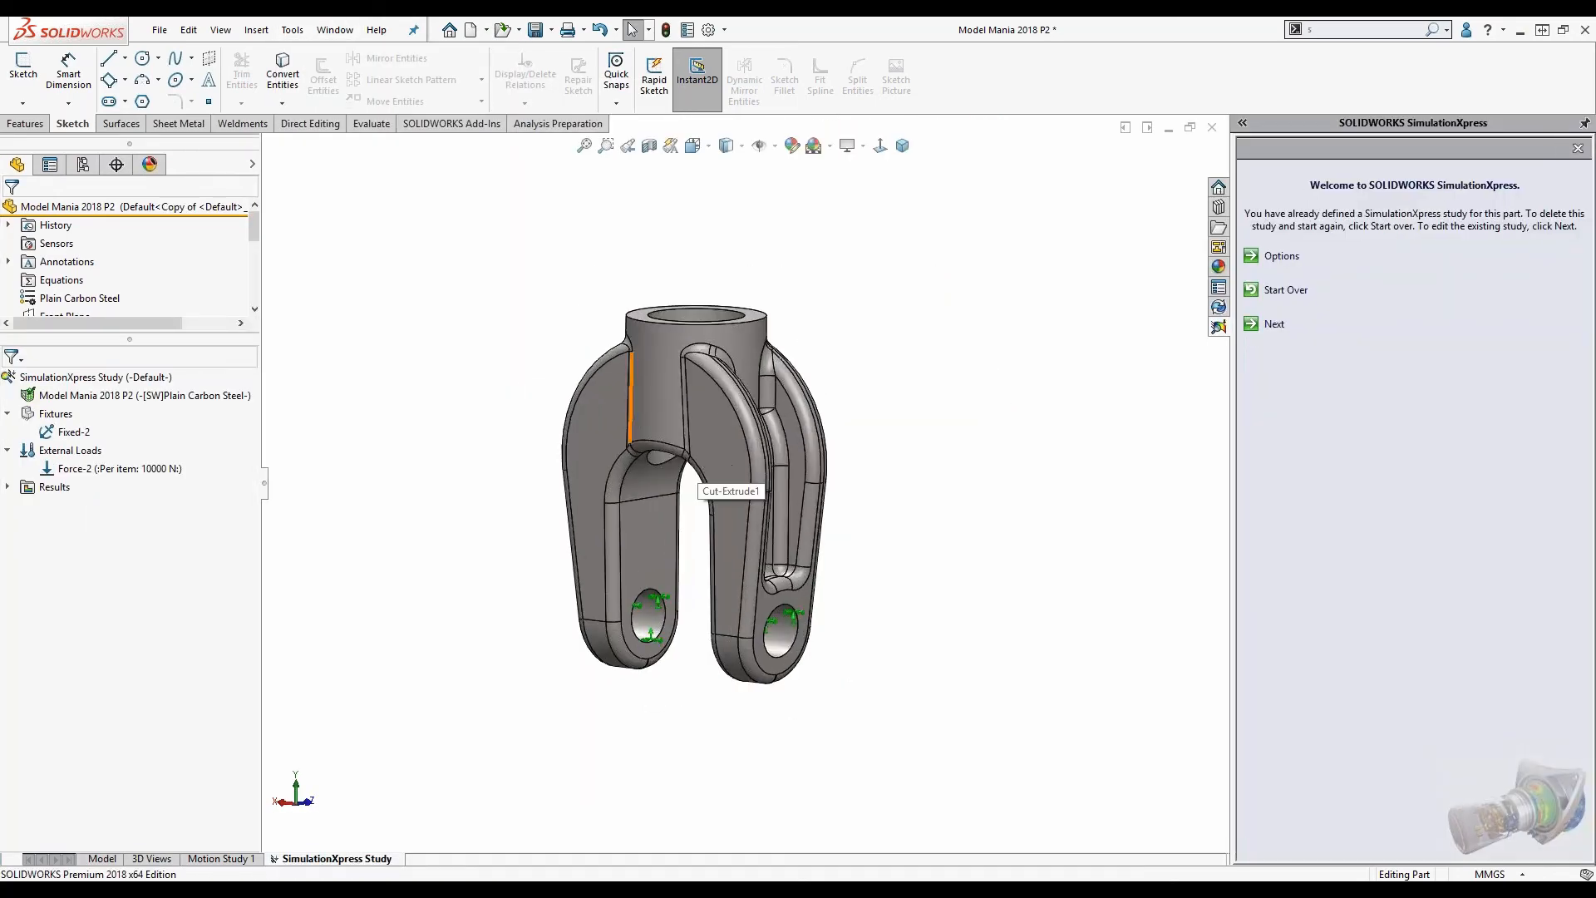
scroll(648, 472, down, 1)
mouse_move(656, 476)
middle_down()
mouse_move(638, 458)
mouse_move(675, 444)
mouse_move(691, 477)
mouse_move(675, 459)
middle_up()
click(625, 371)
middle_drag(834, 329, 834, 370)
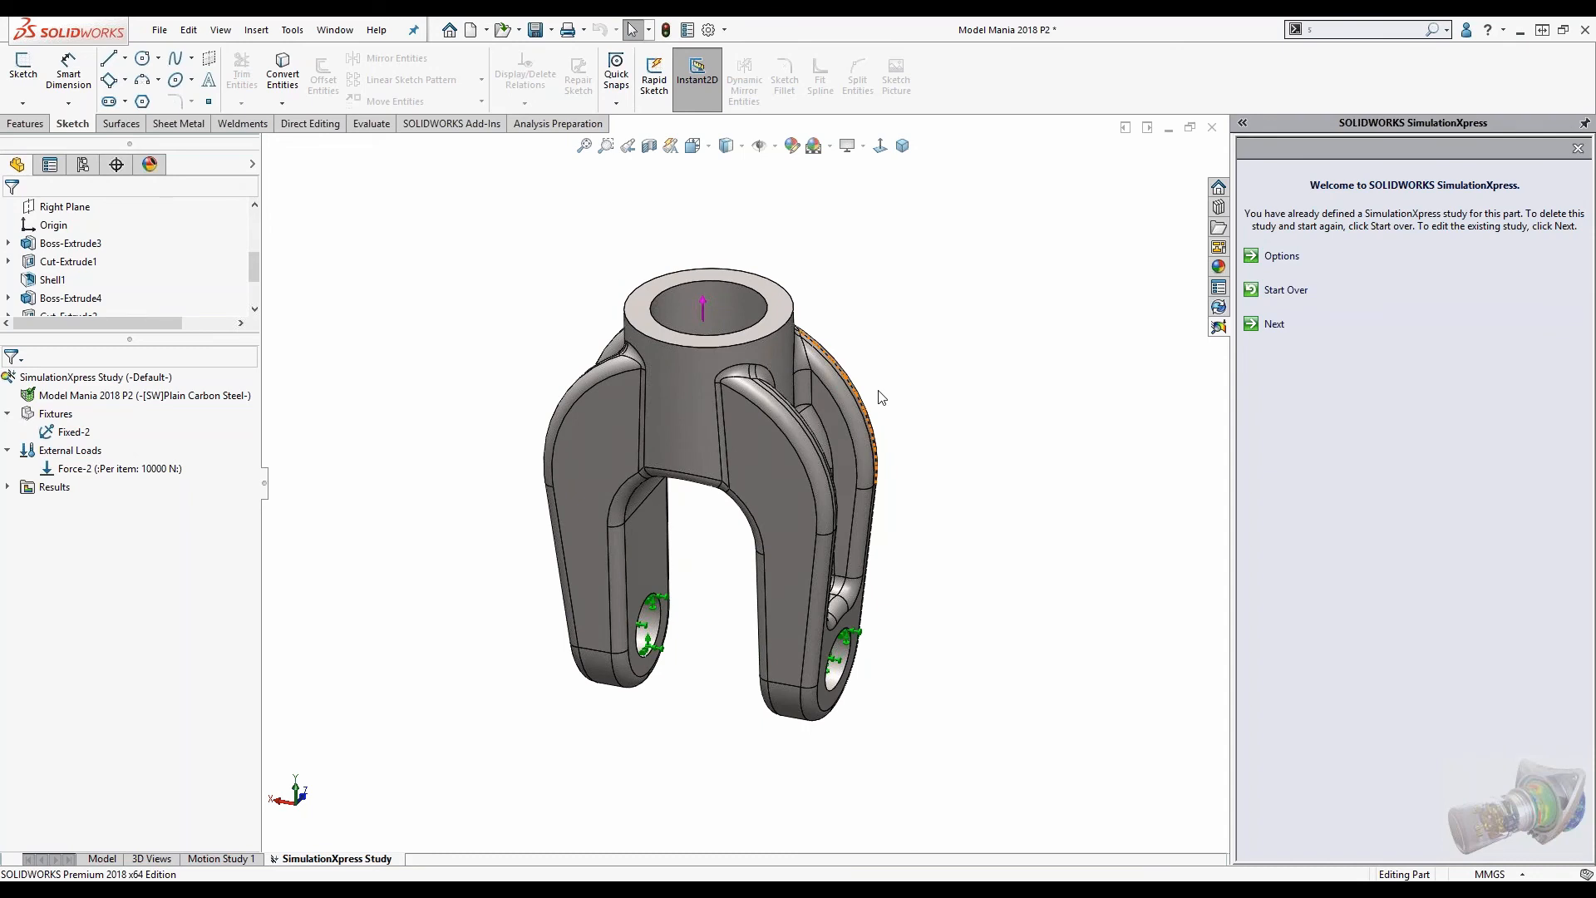
click(1272, 326)
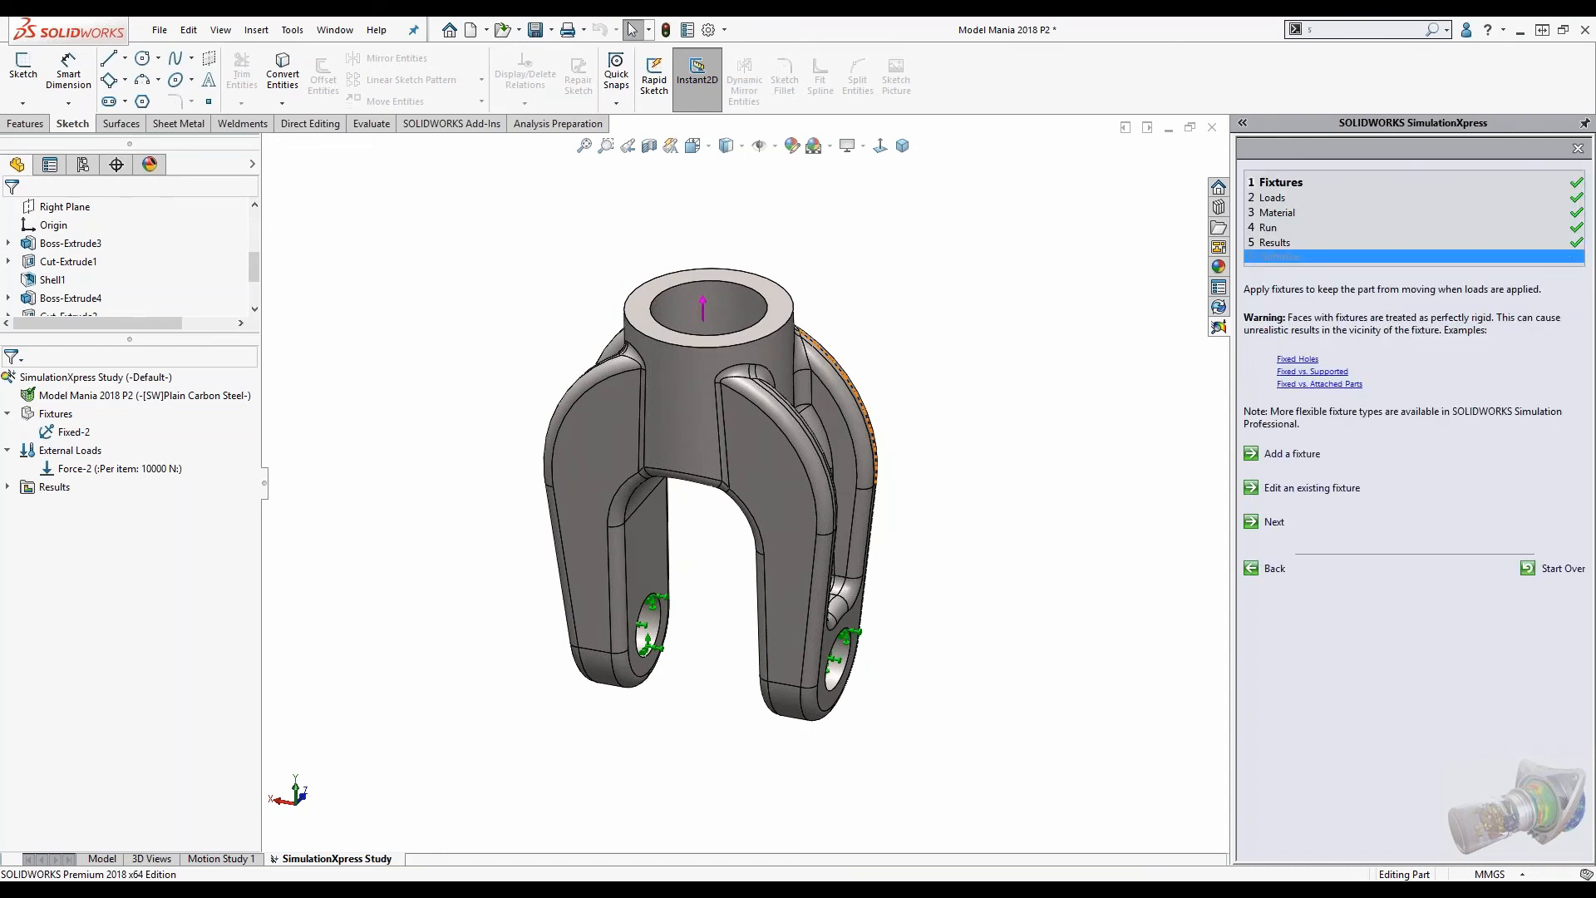
Enlarge the feature tree's viewing area and examine the fixed geometry fixture on the two pin holes.
drag(130, 341, 124, 462)
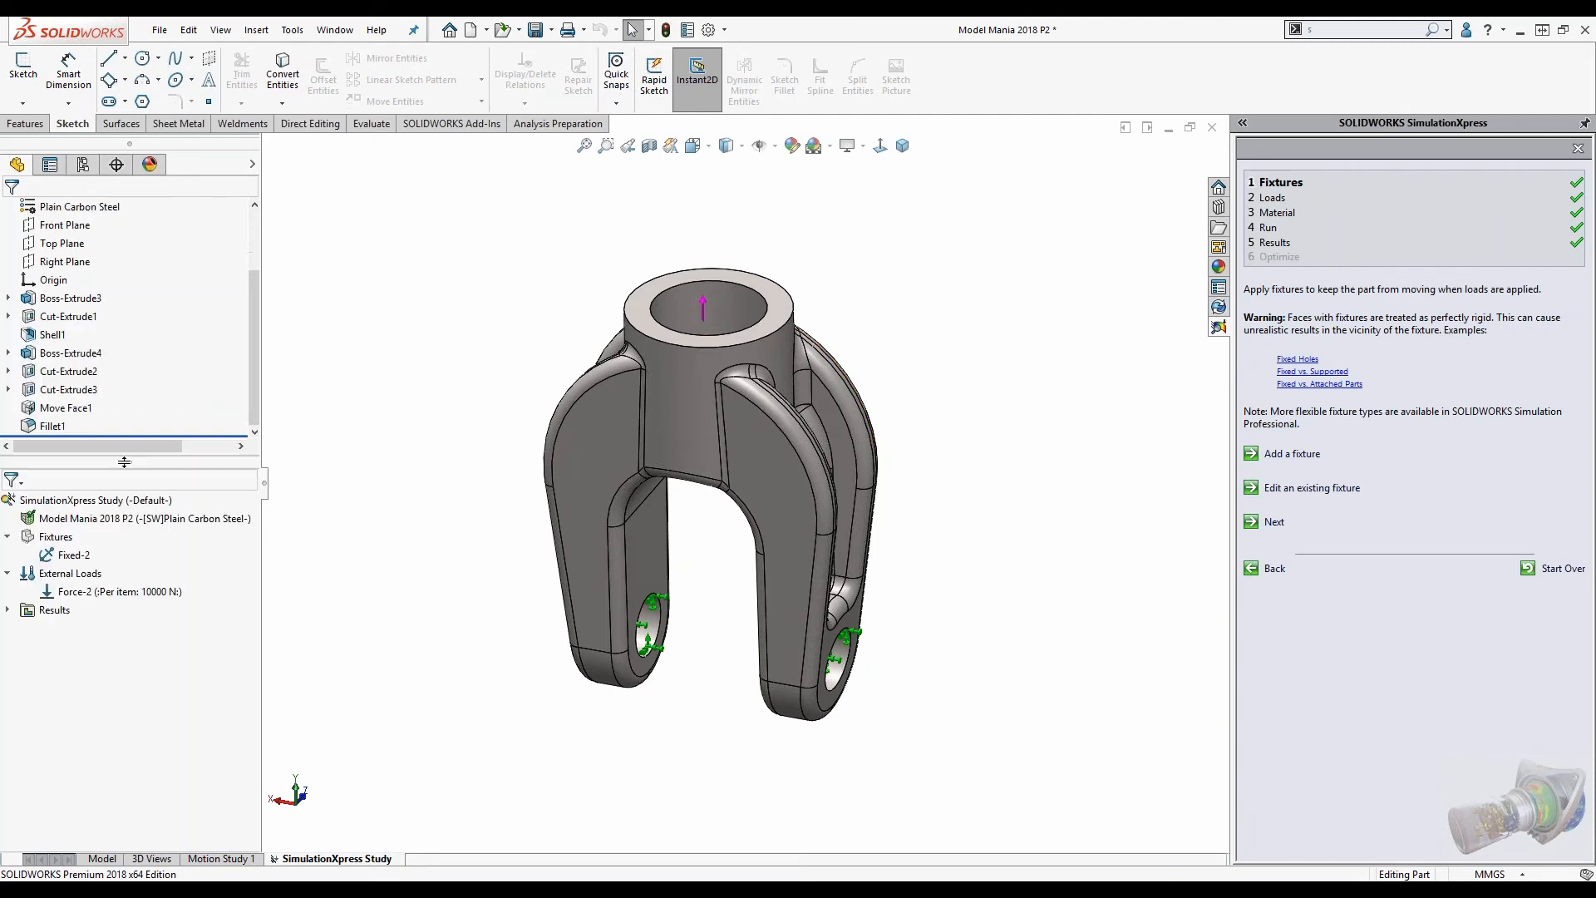
scroll(100, 274, up, 2)
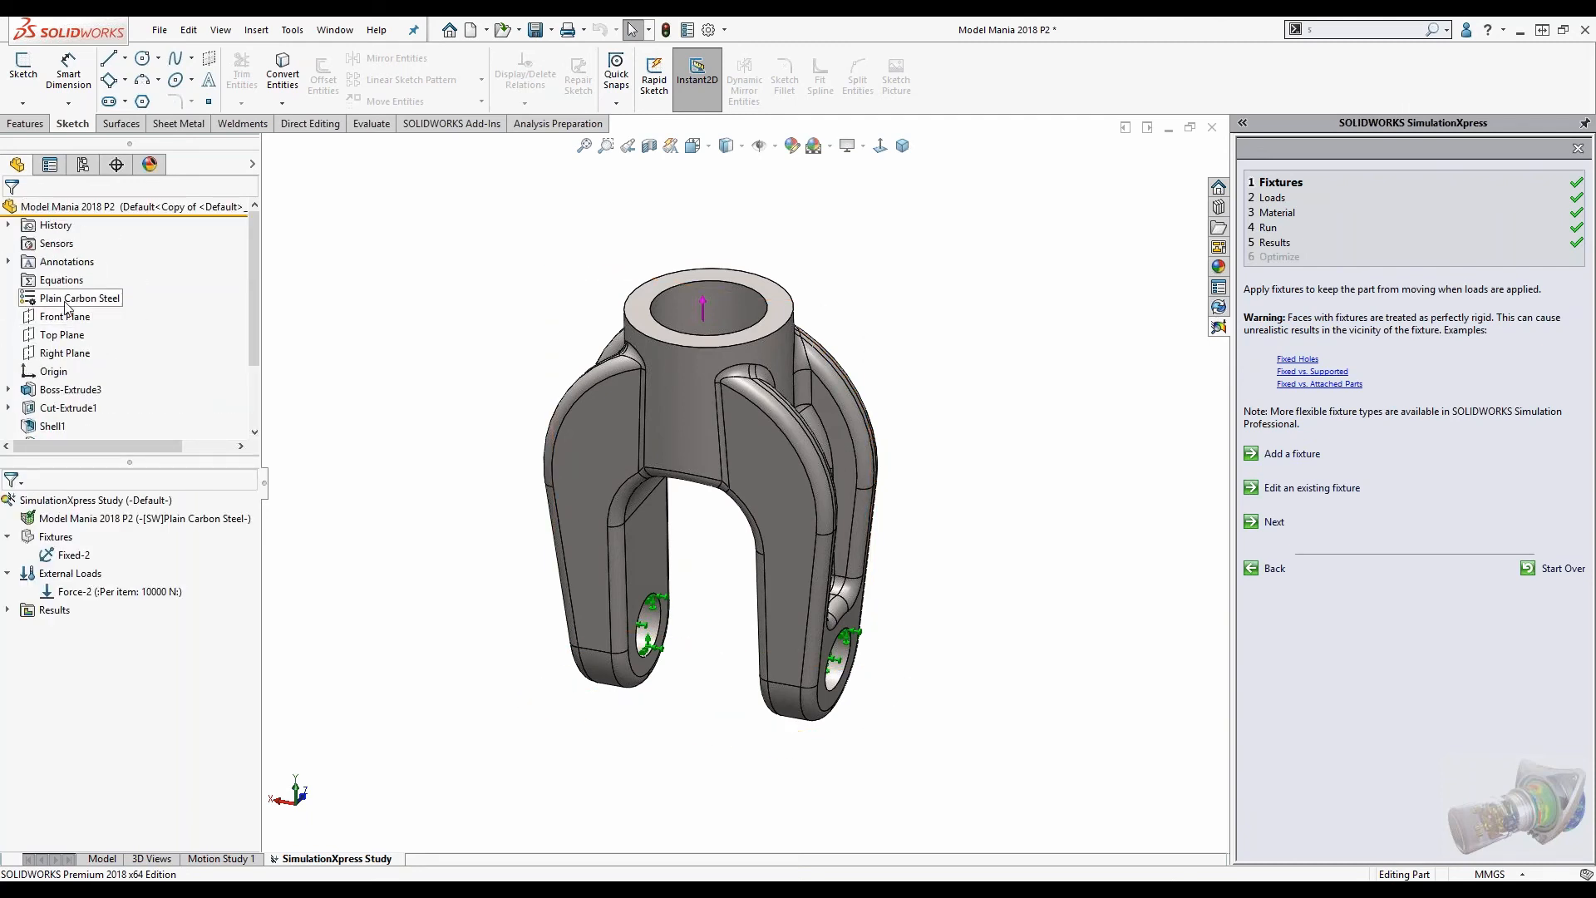
key(ctrl)
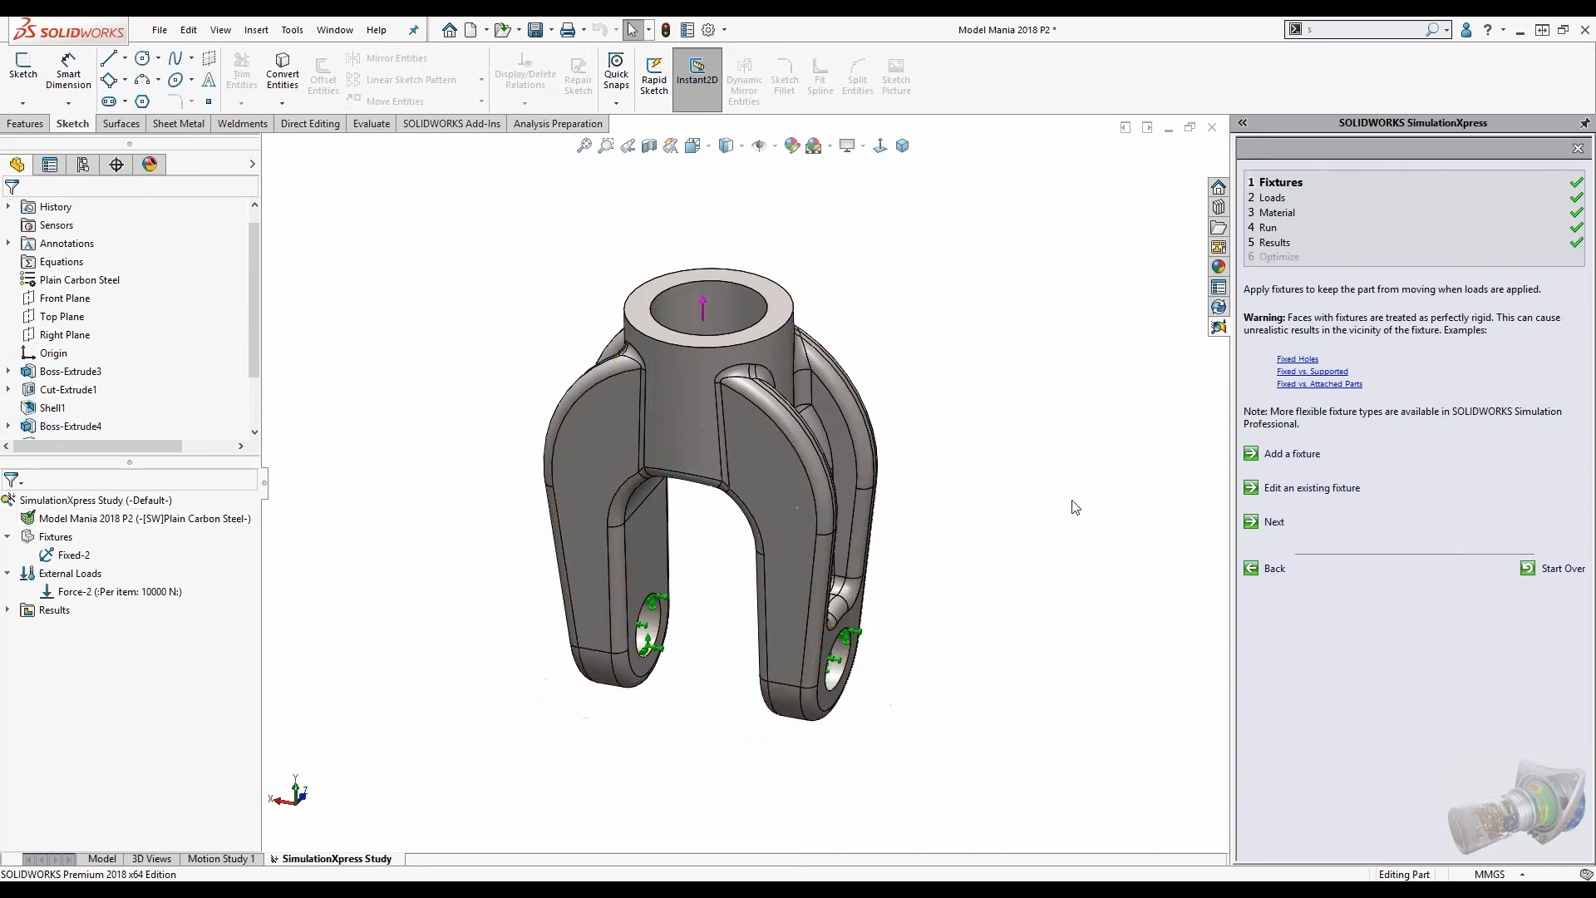
middle_drag(814, 700, 783, 684)
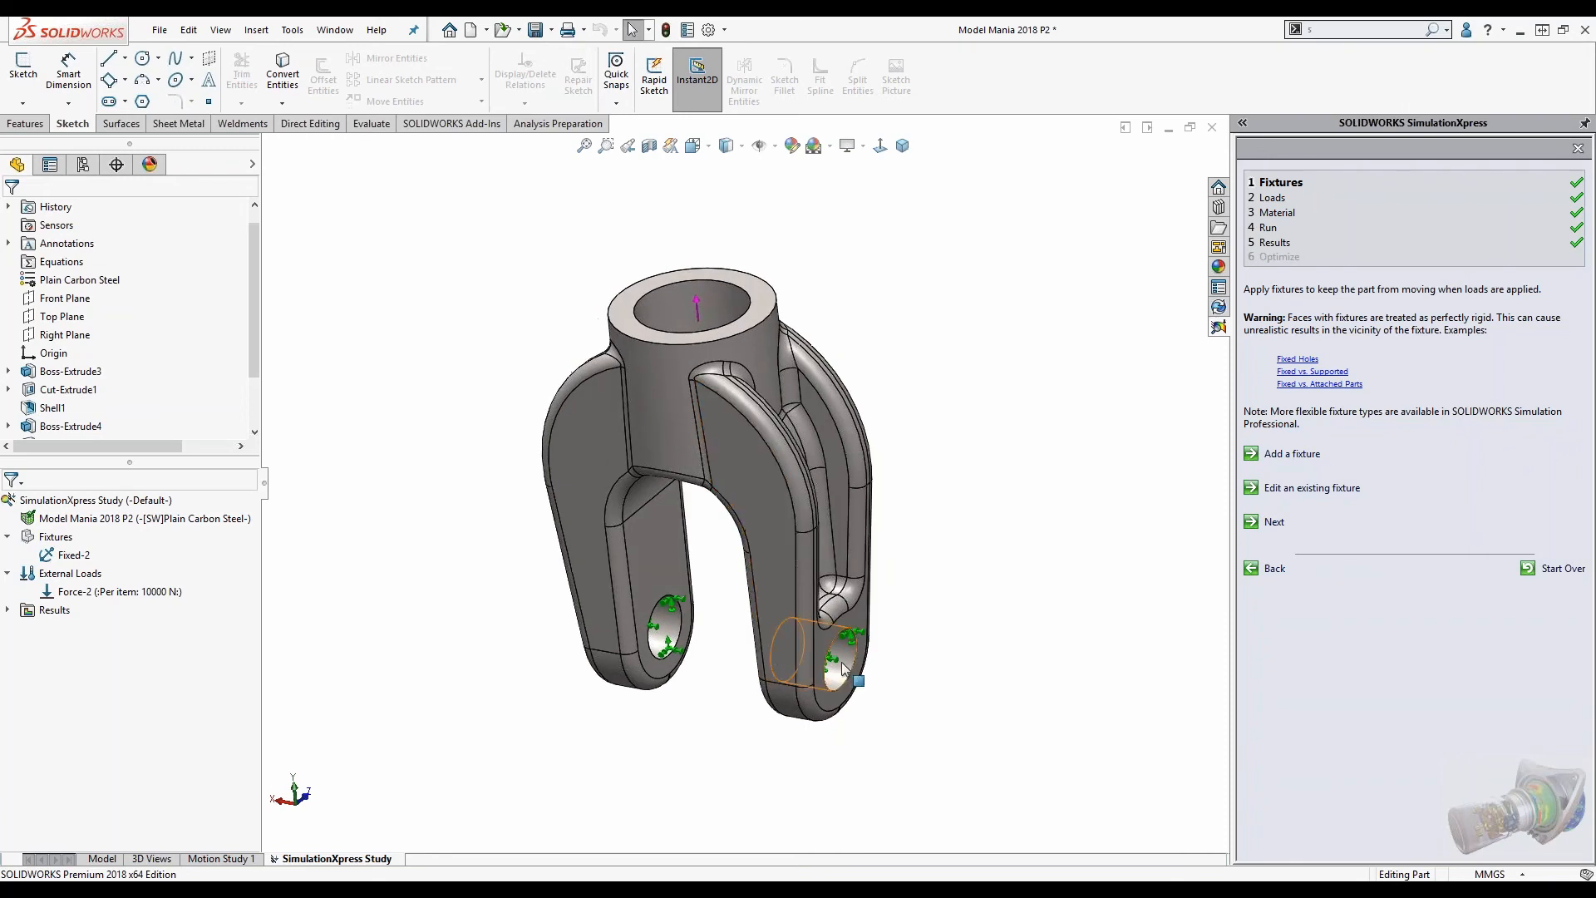
click(669, 642)
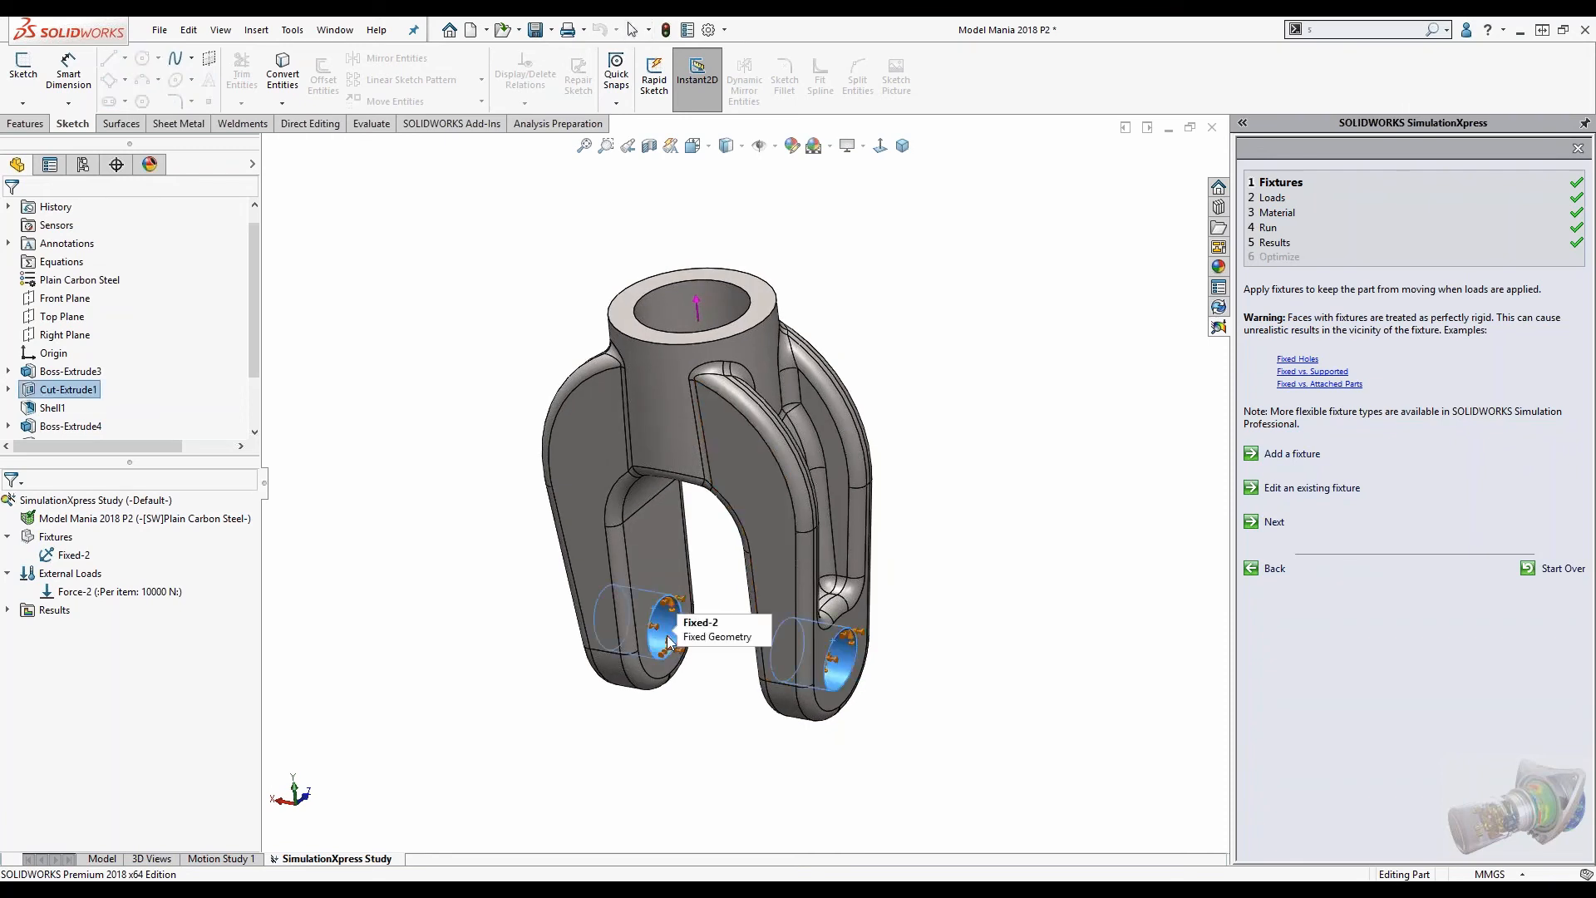
key(Escape)
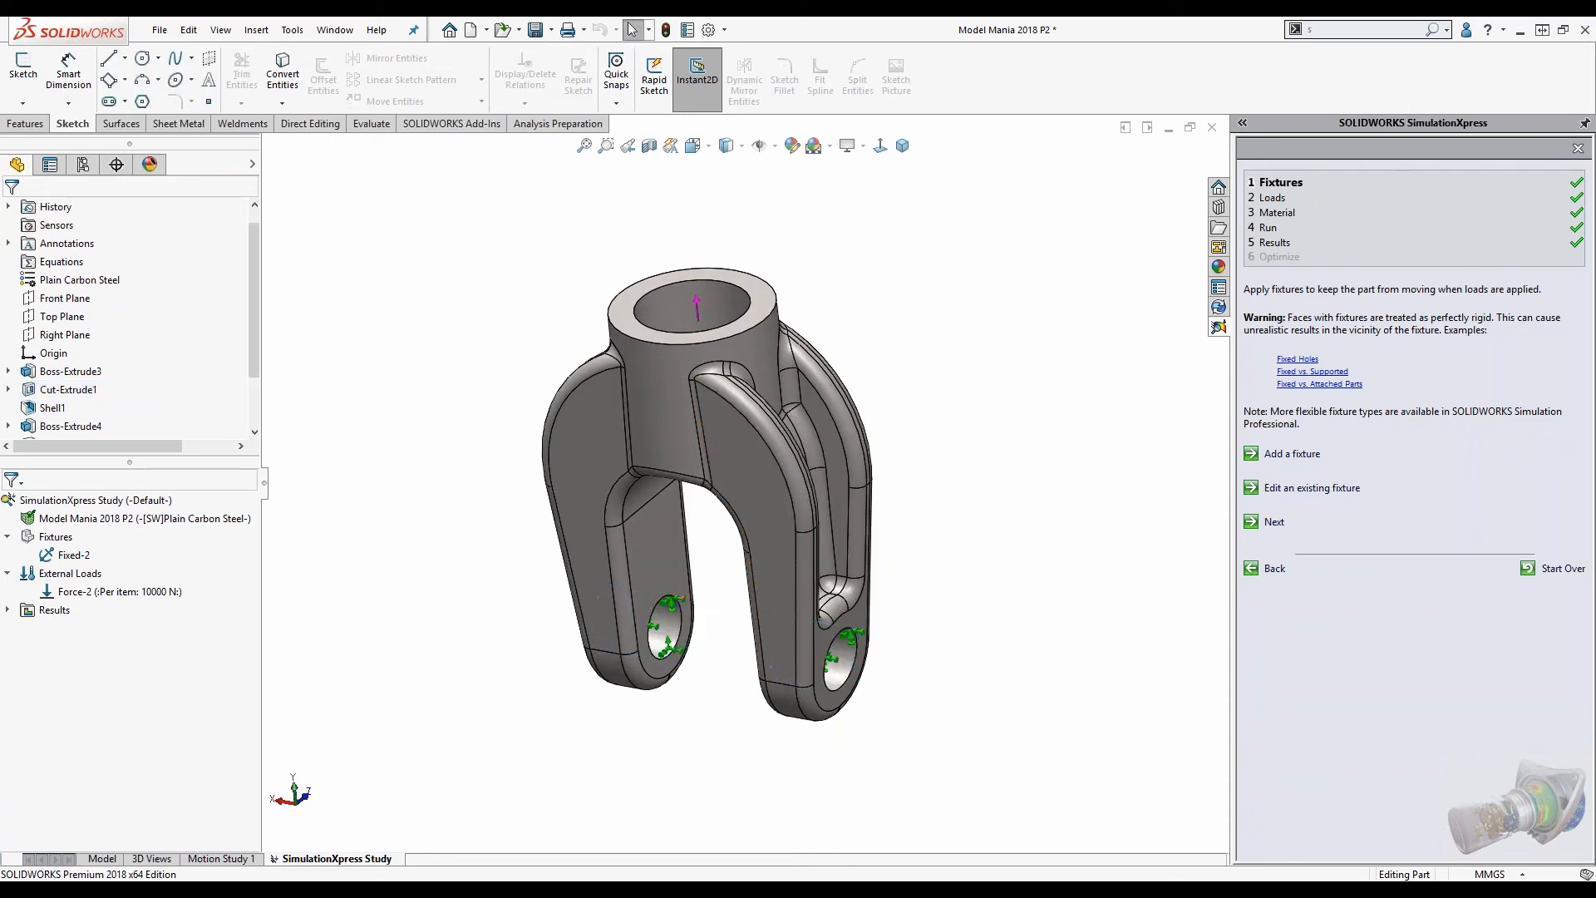
Continue to the loads stage and review the face, direction reference and magnitude of the existing boss bore force, accepting its definition.
click(1276, 522)
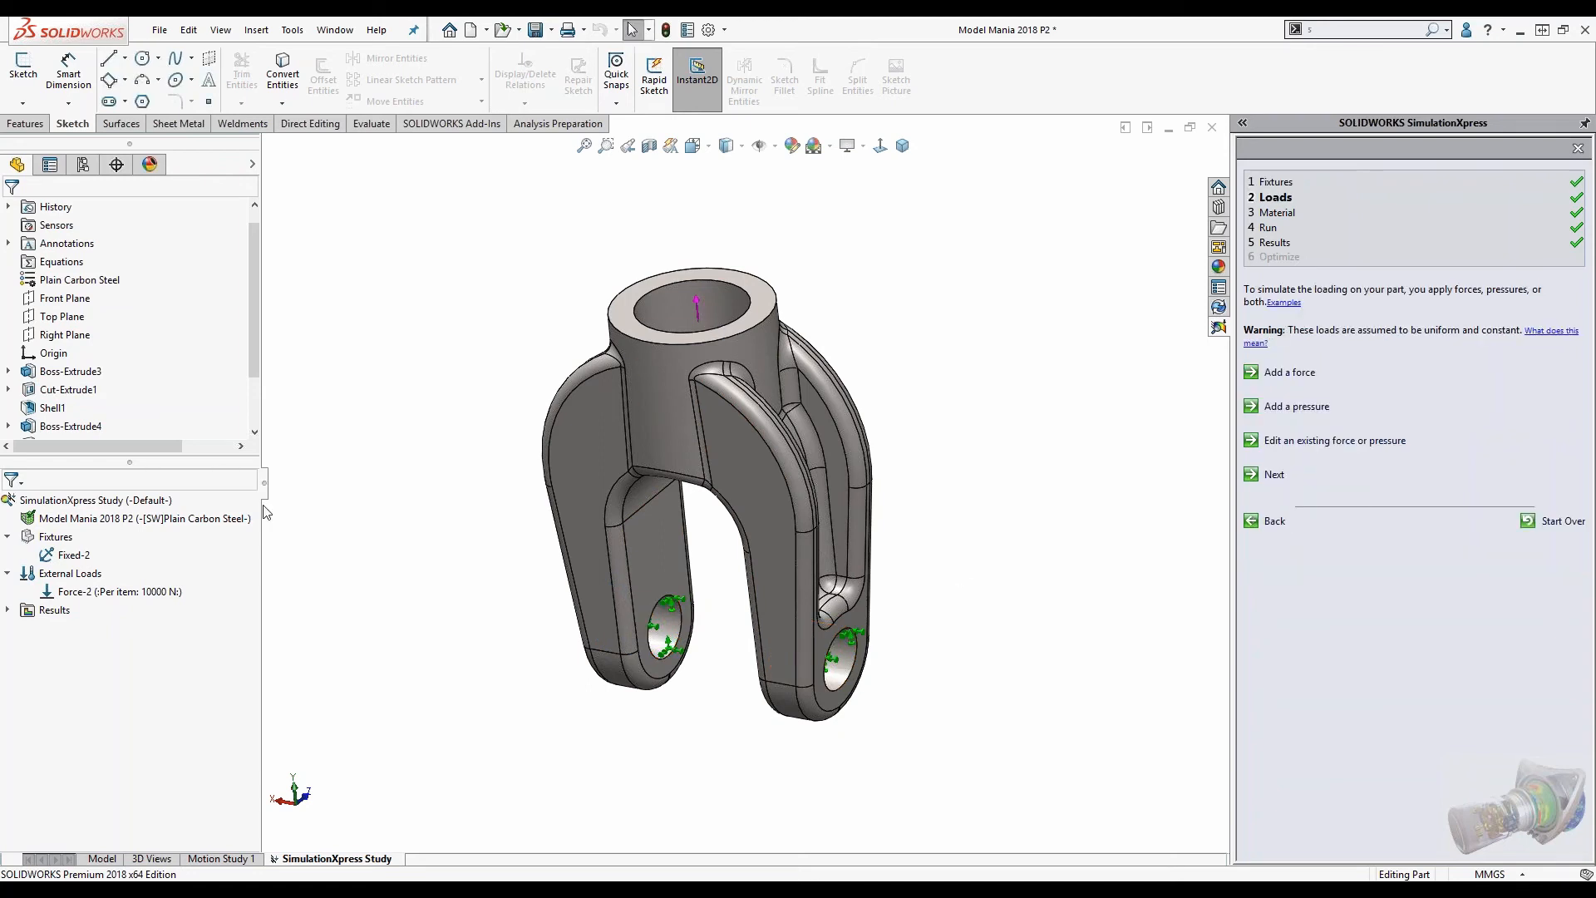
right_click(121, 592)
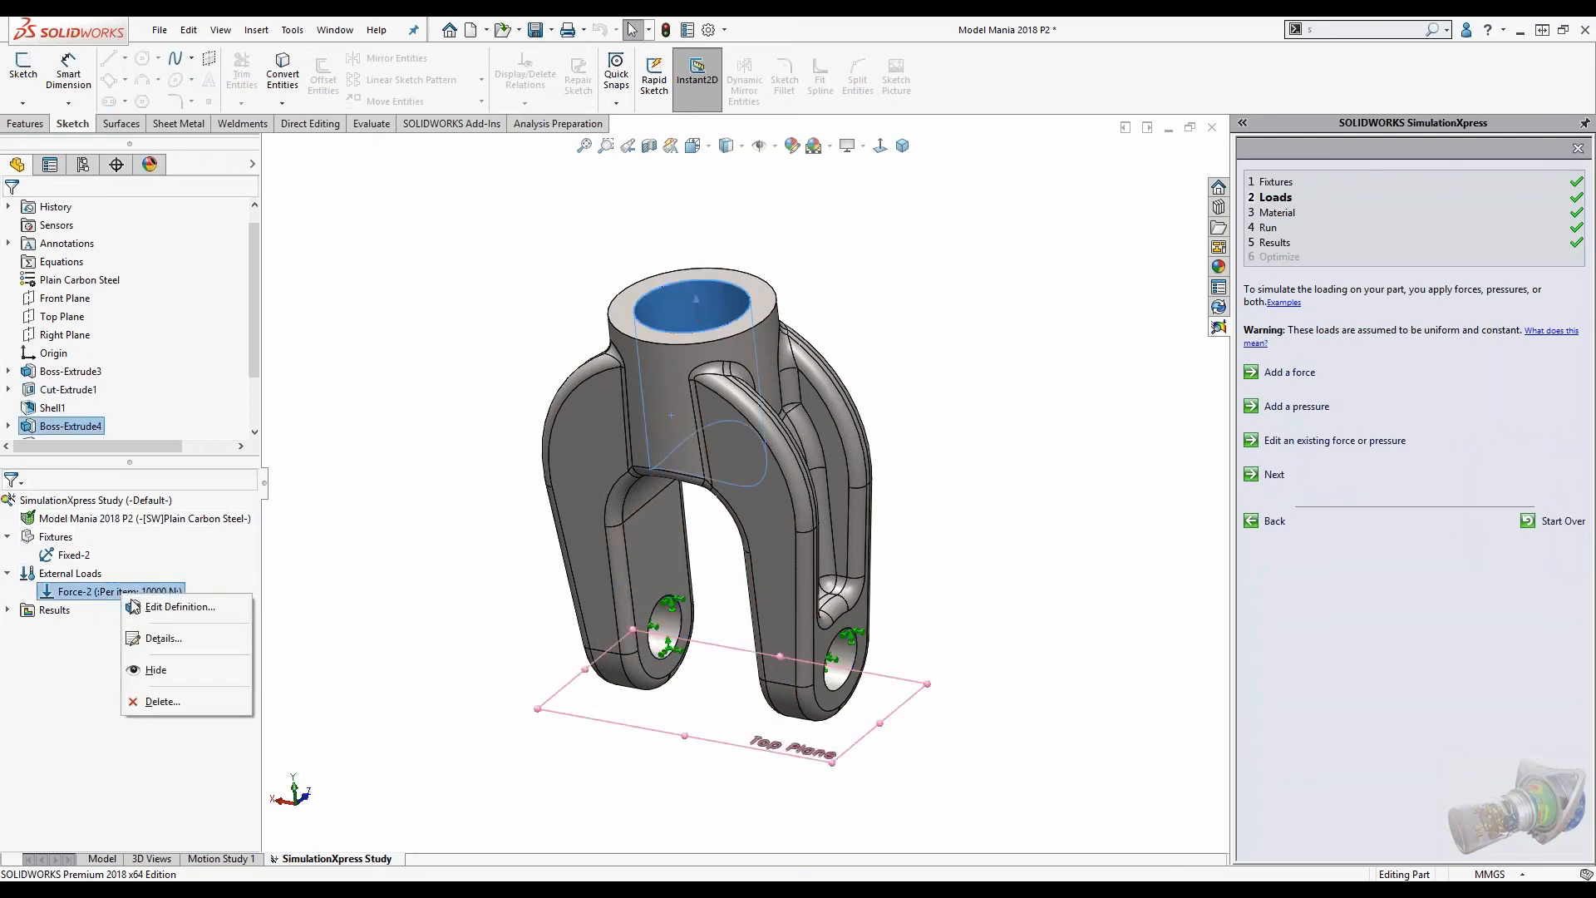
click(170, 606)
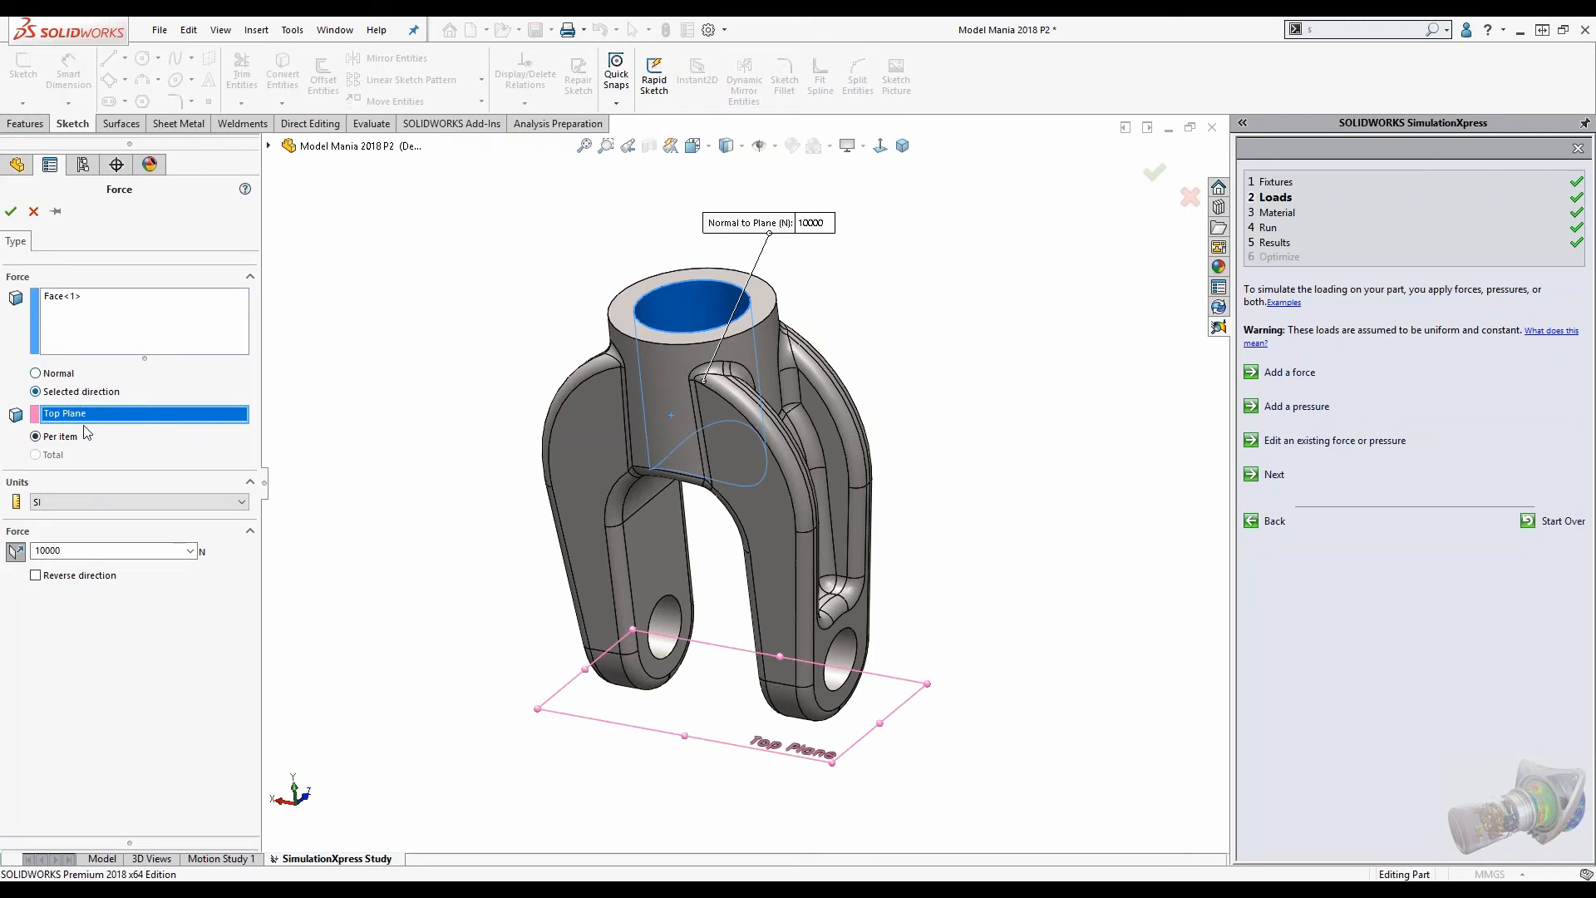
click(11, 211)
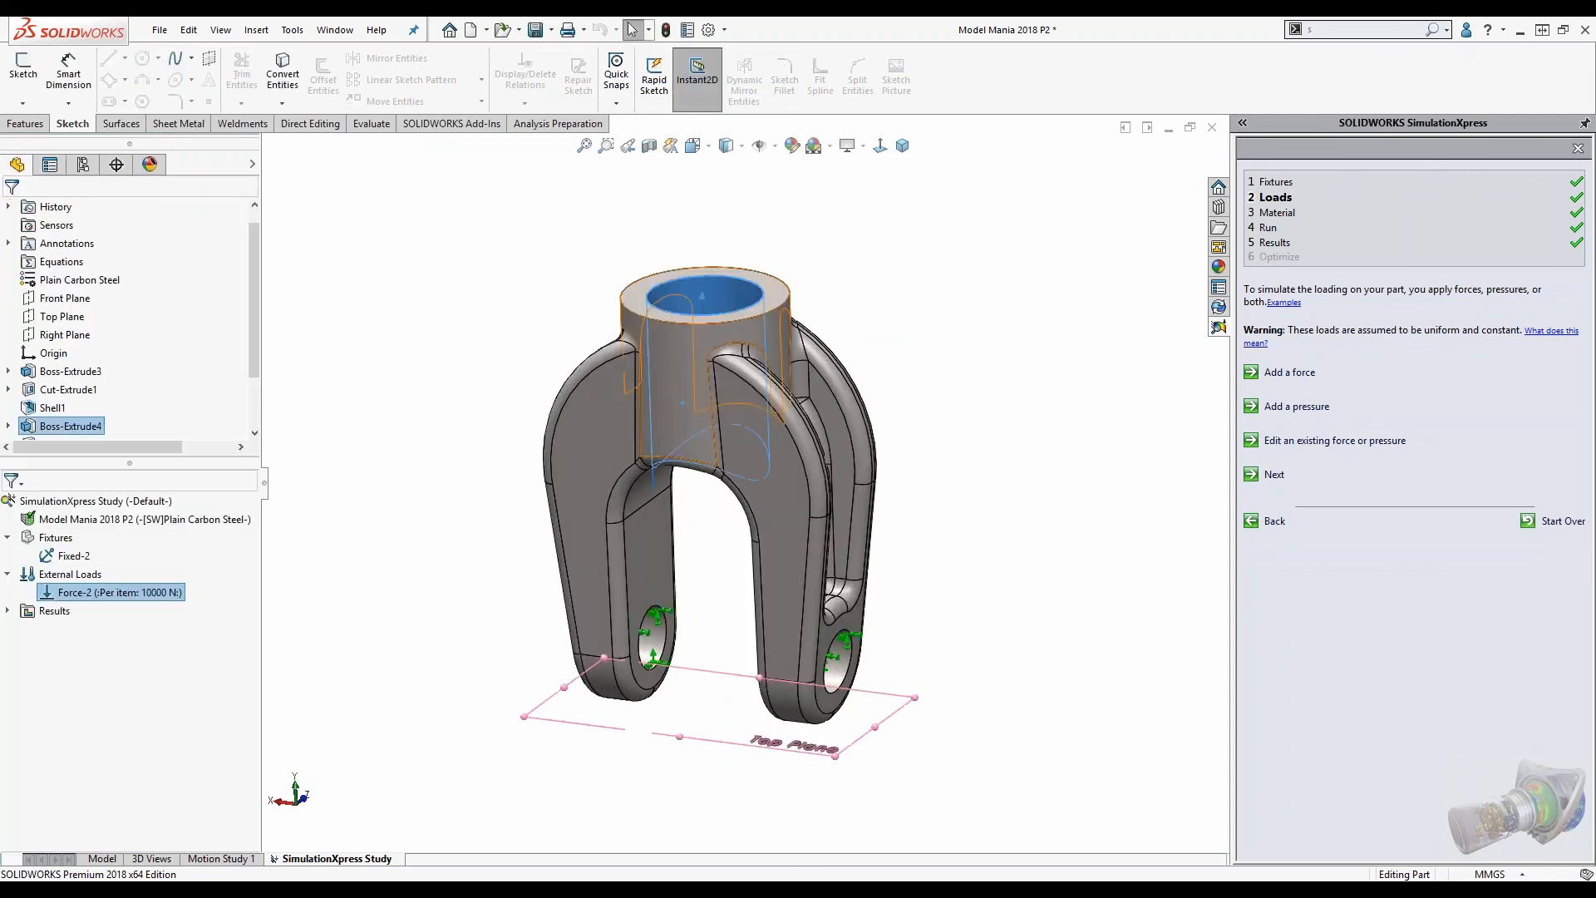
Run the simulation with the assigned material and default settings, and accept the deformation to display the factor of safety results.
click(1272, 477)
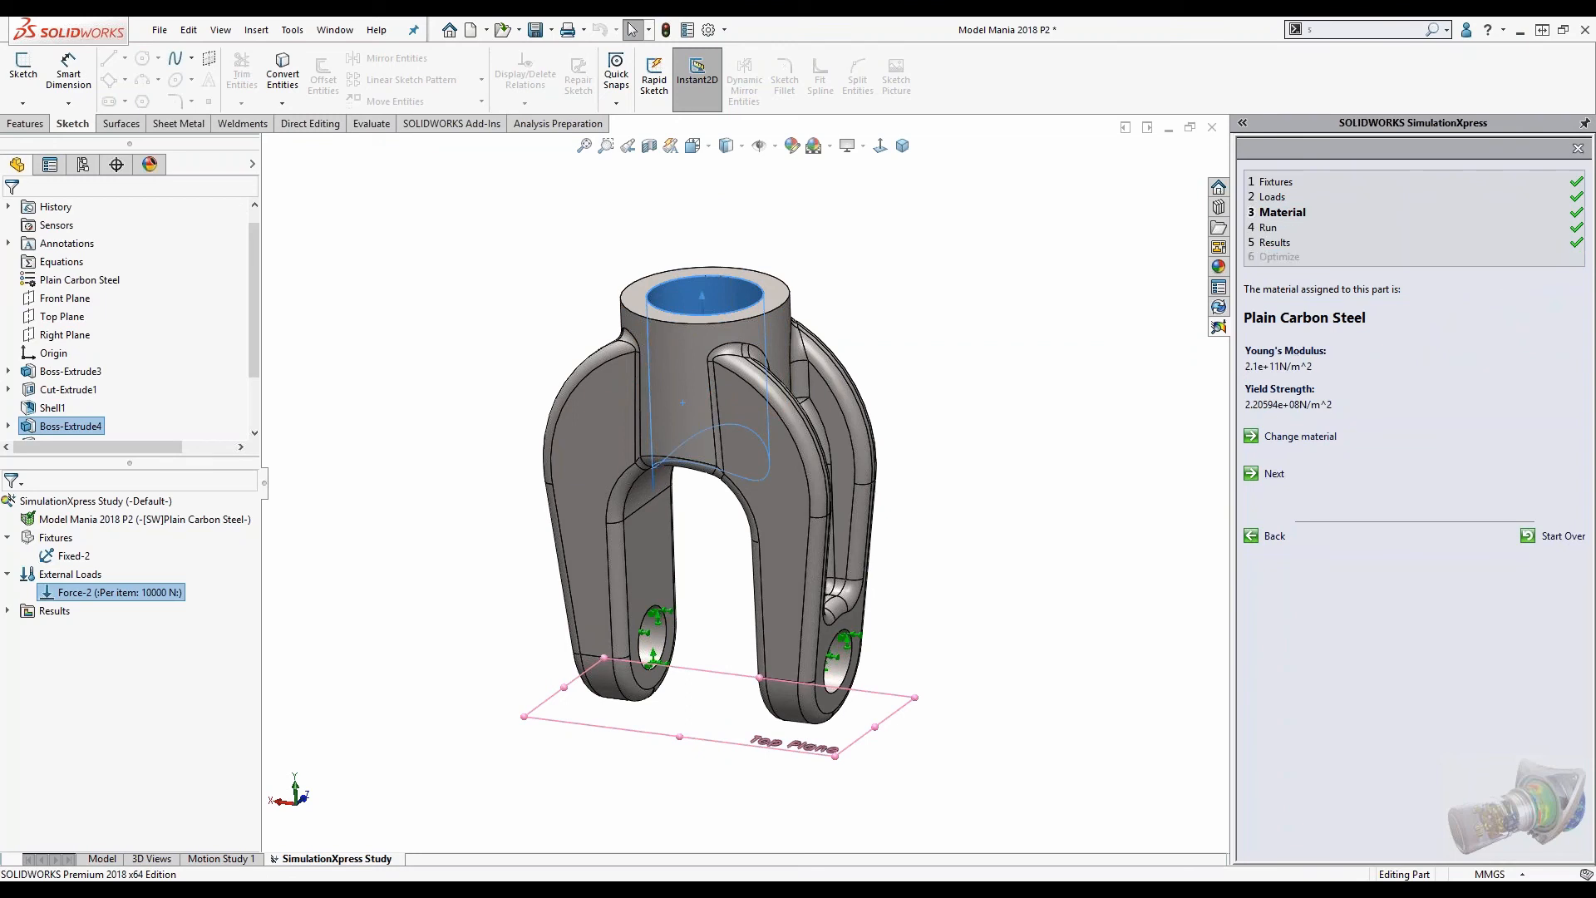
click(1273, 474)
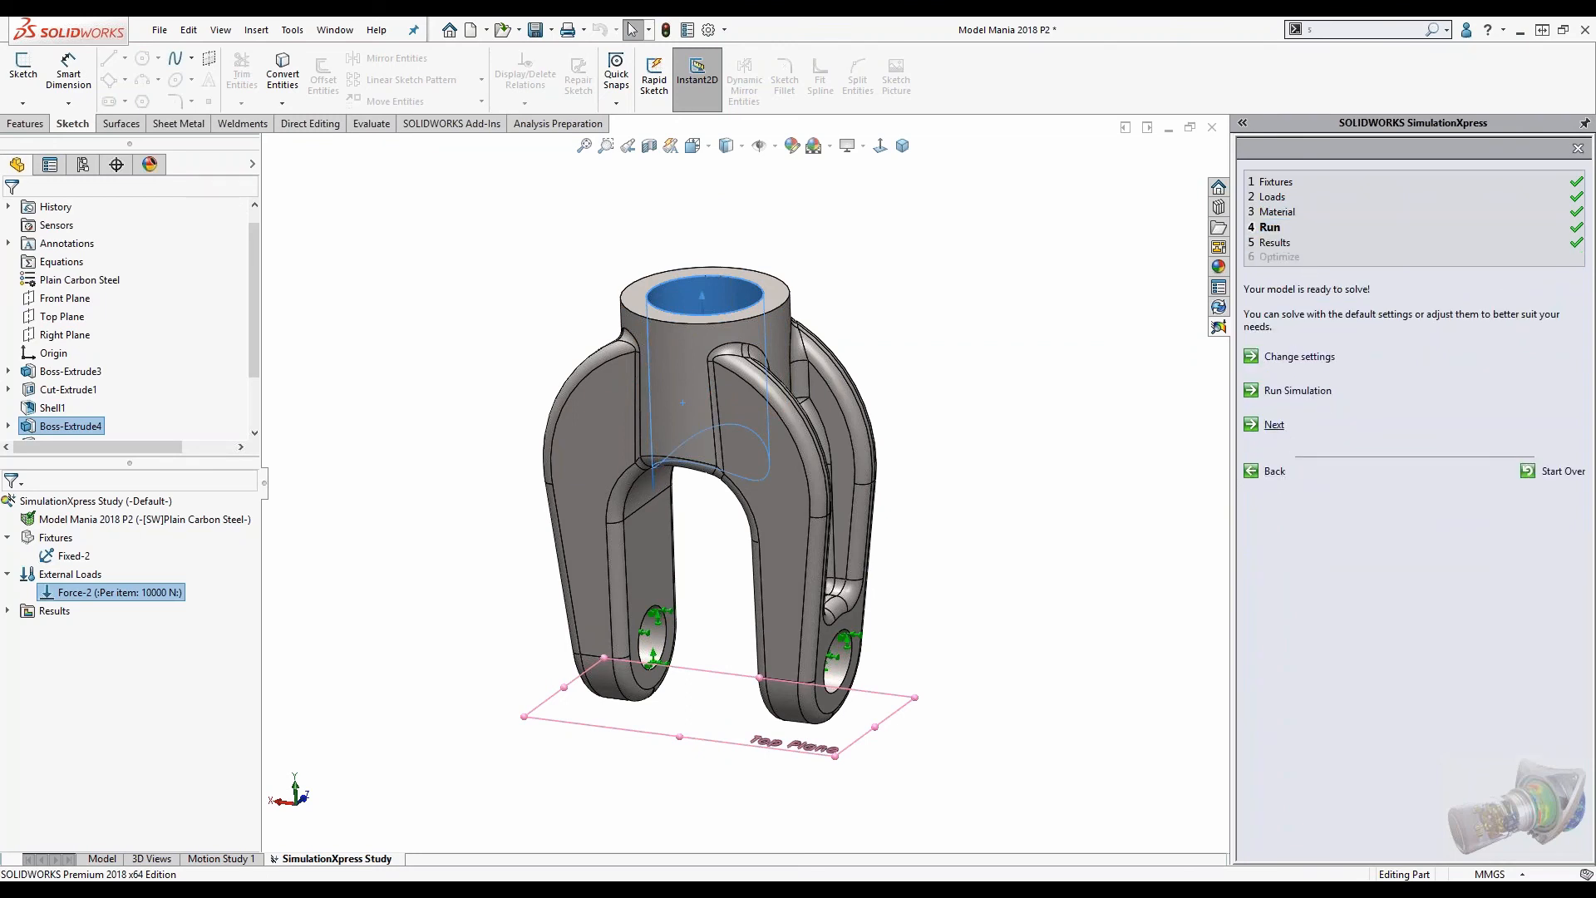
click(1299, 397)
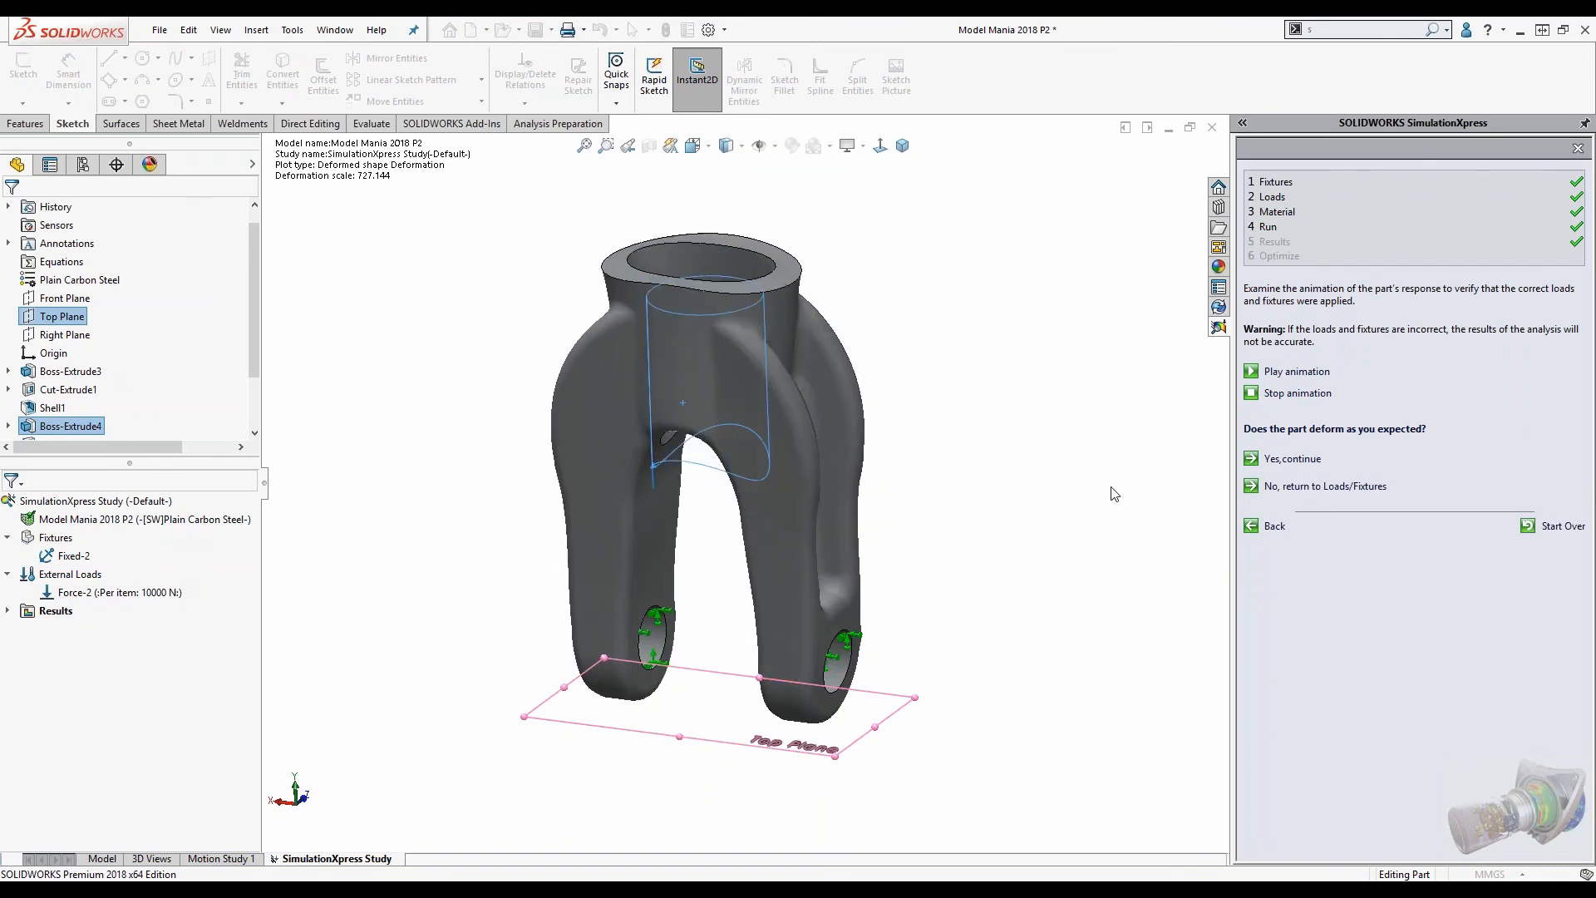
click(1313, 459)
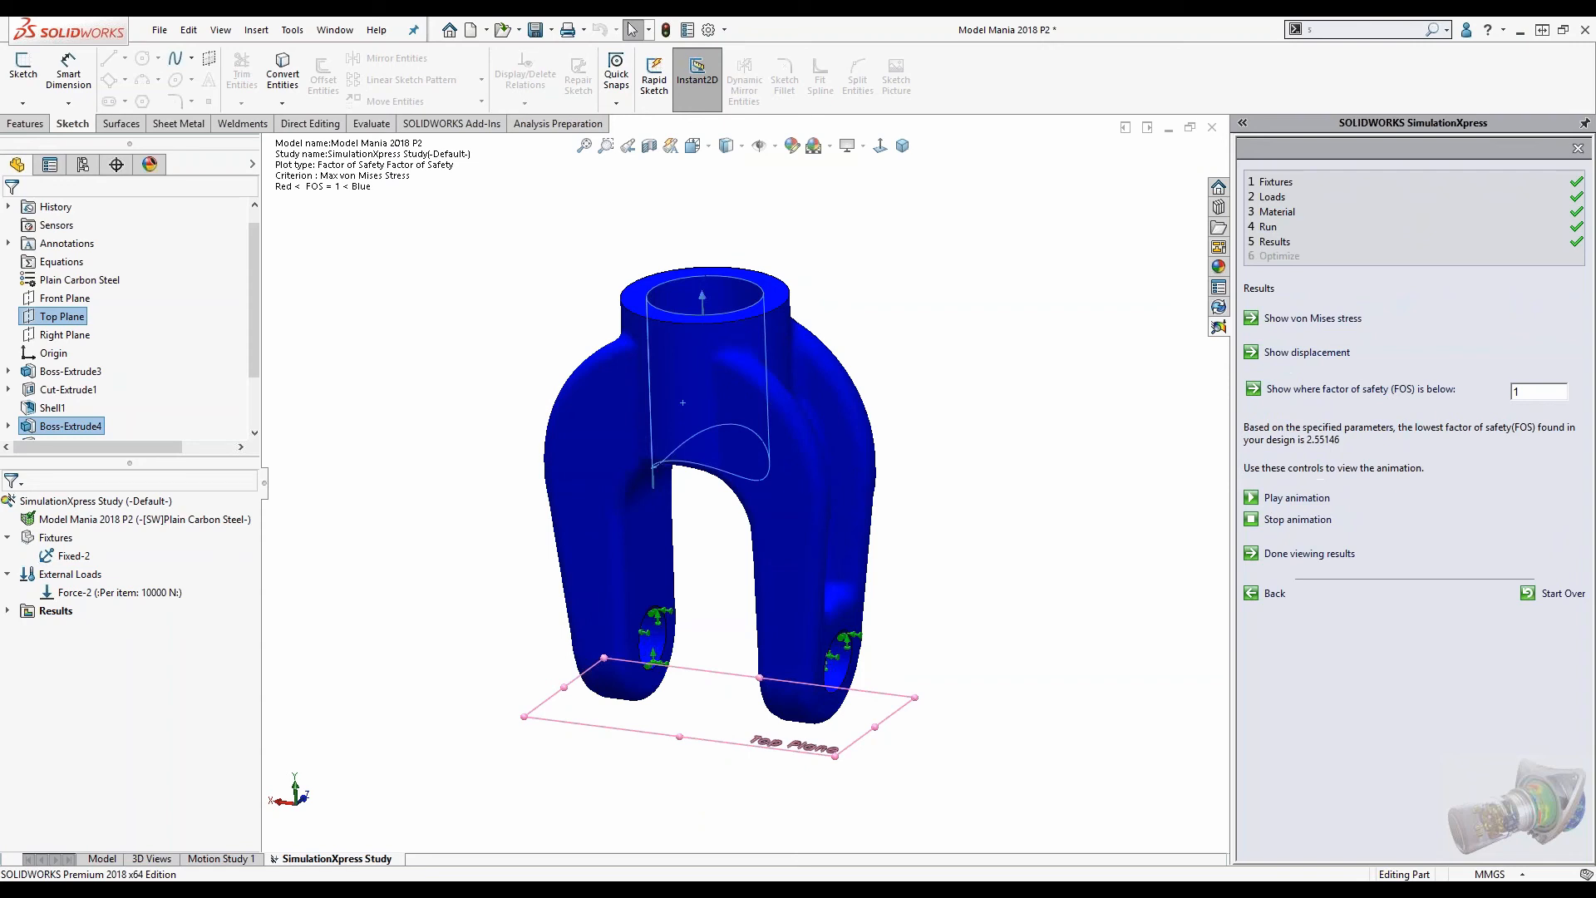
click(1097, 539)
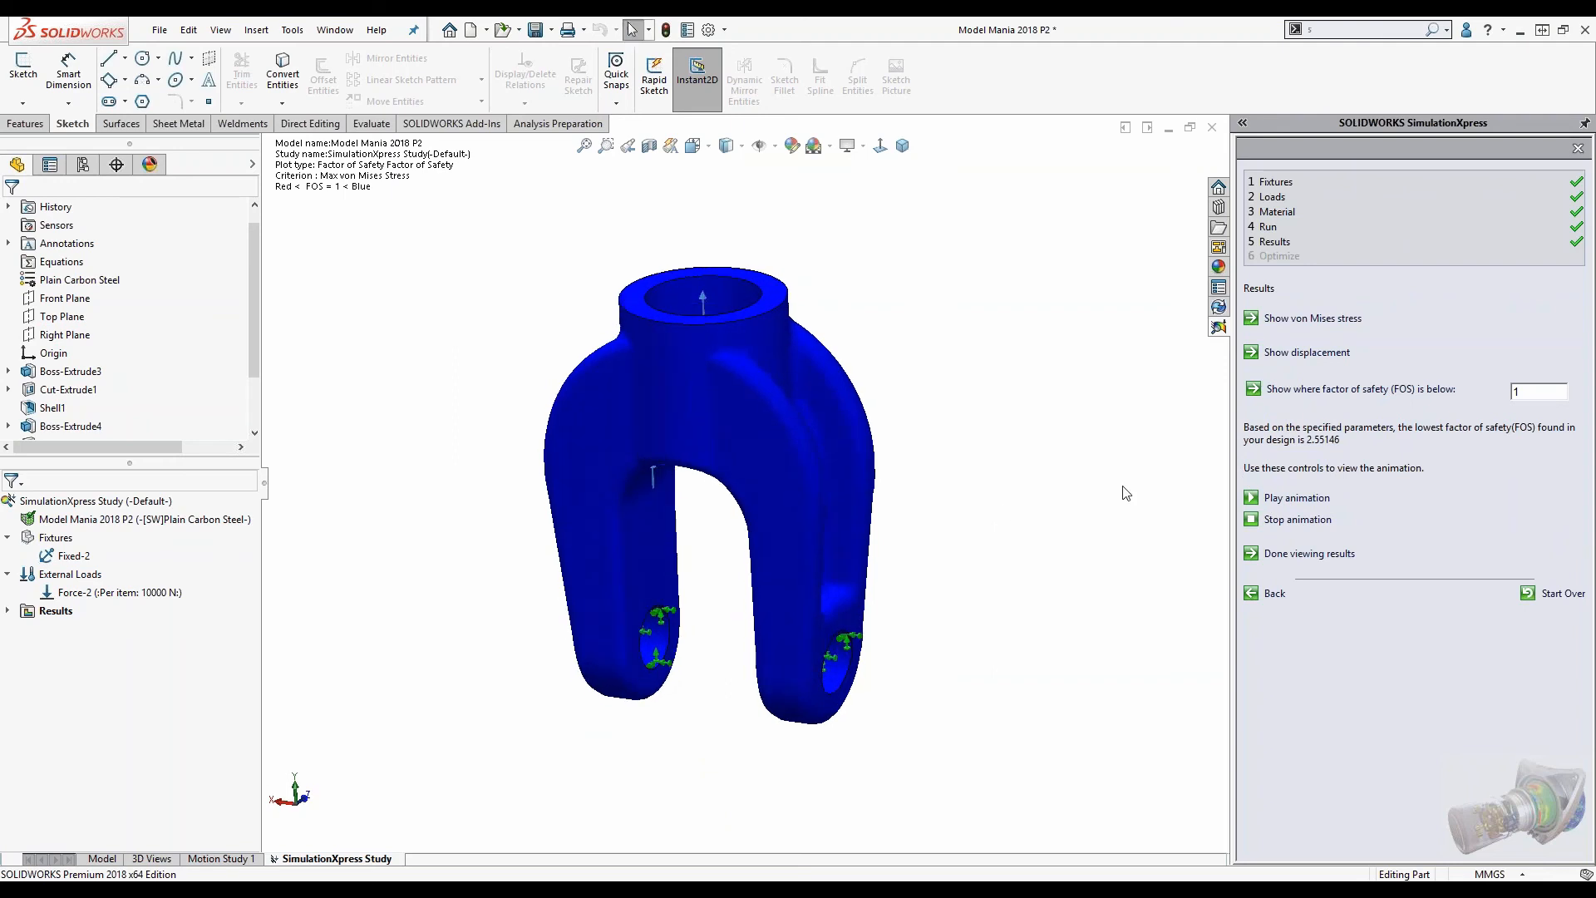
key(alt+Tab)
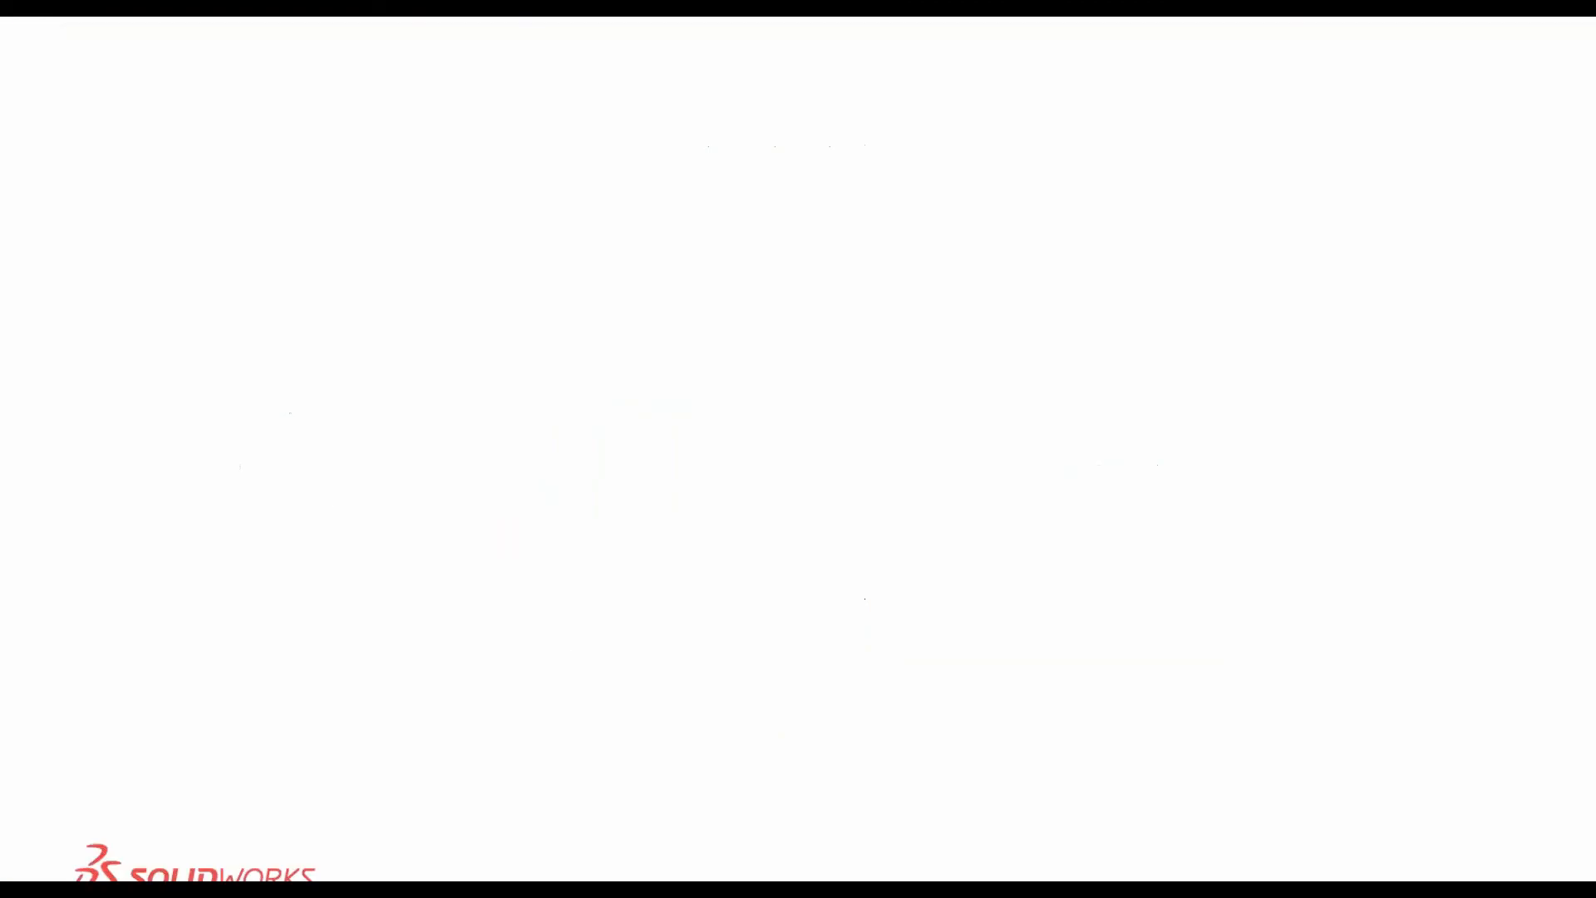
key(Right)
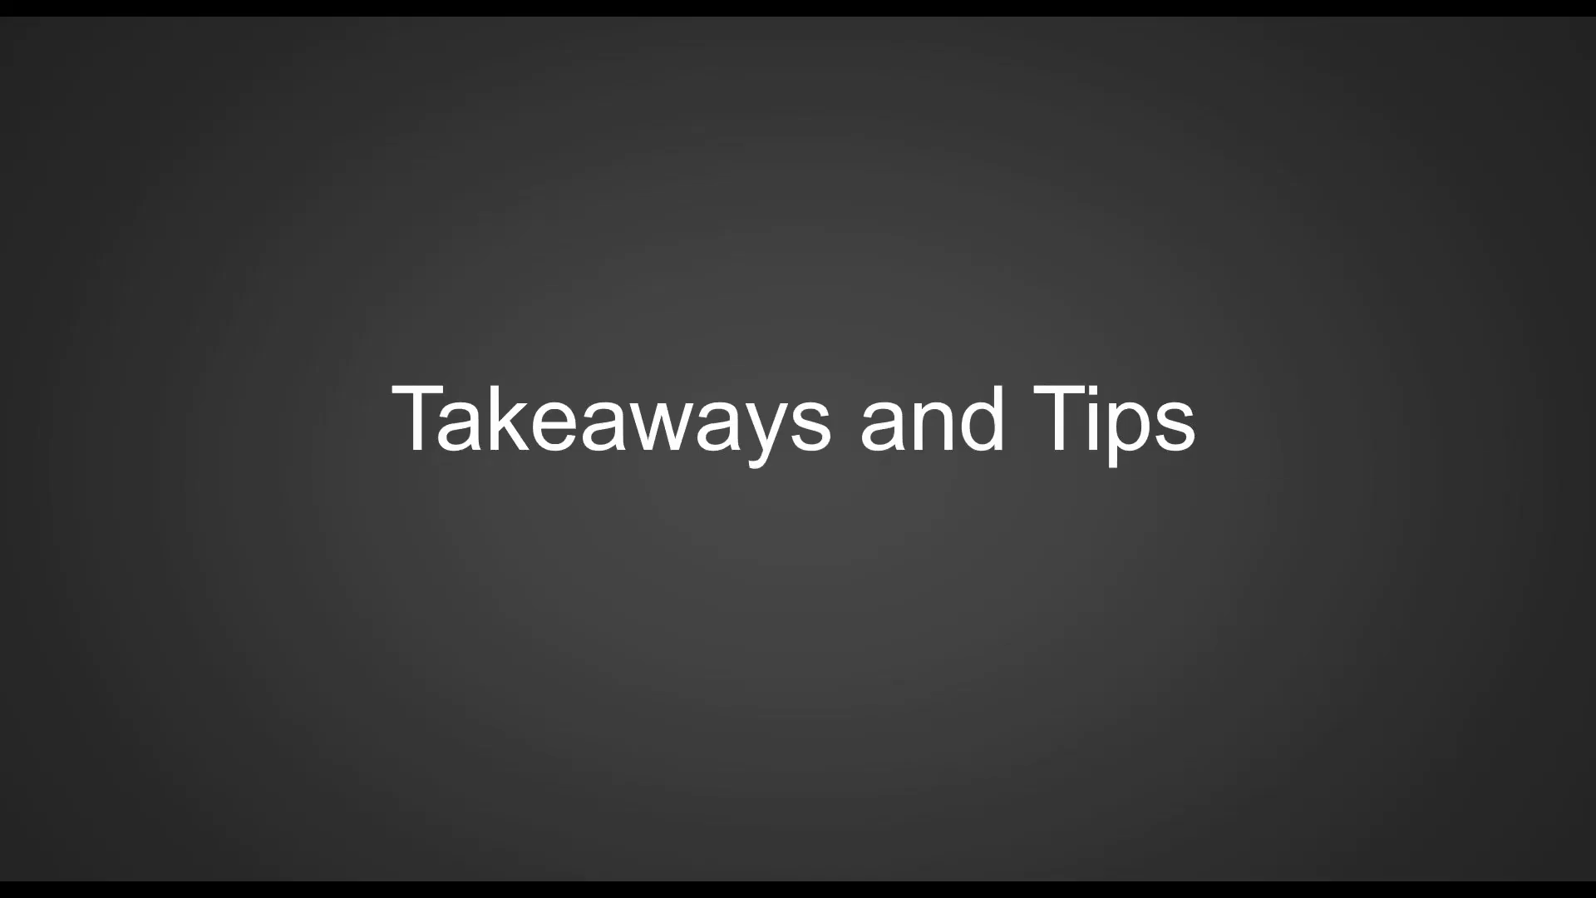